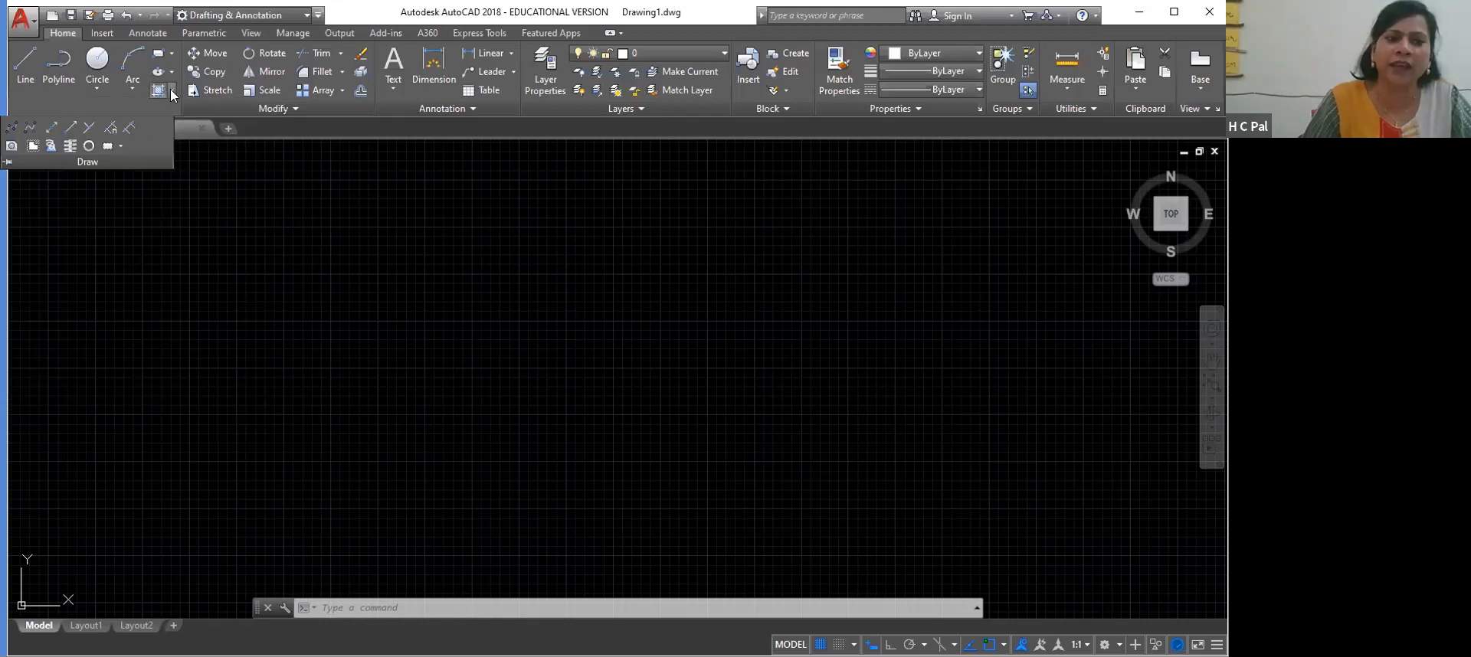
# Examine the Boundary Creation options for island detection, object type and boundary set, and close them without creating a boundary
pyautogui.click(172, 91)
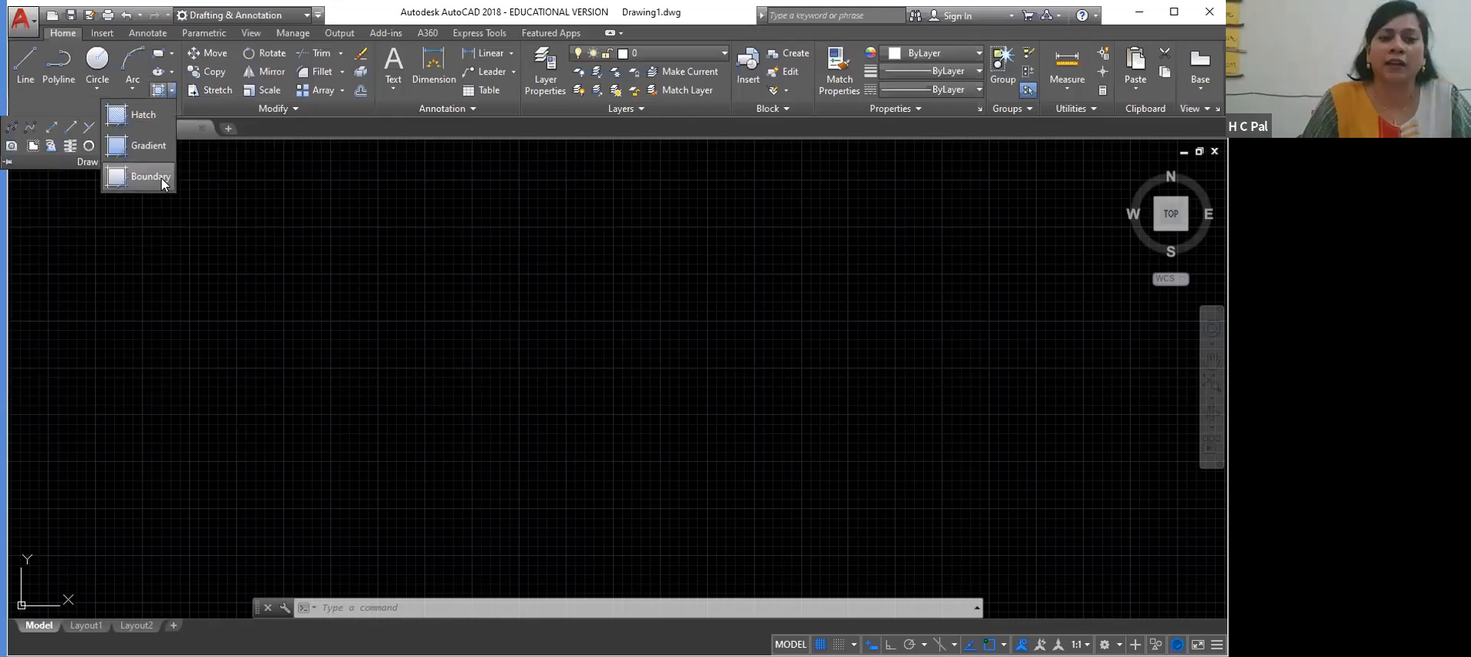
pyautogui.click(150, 176)
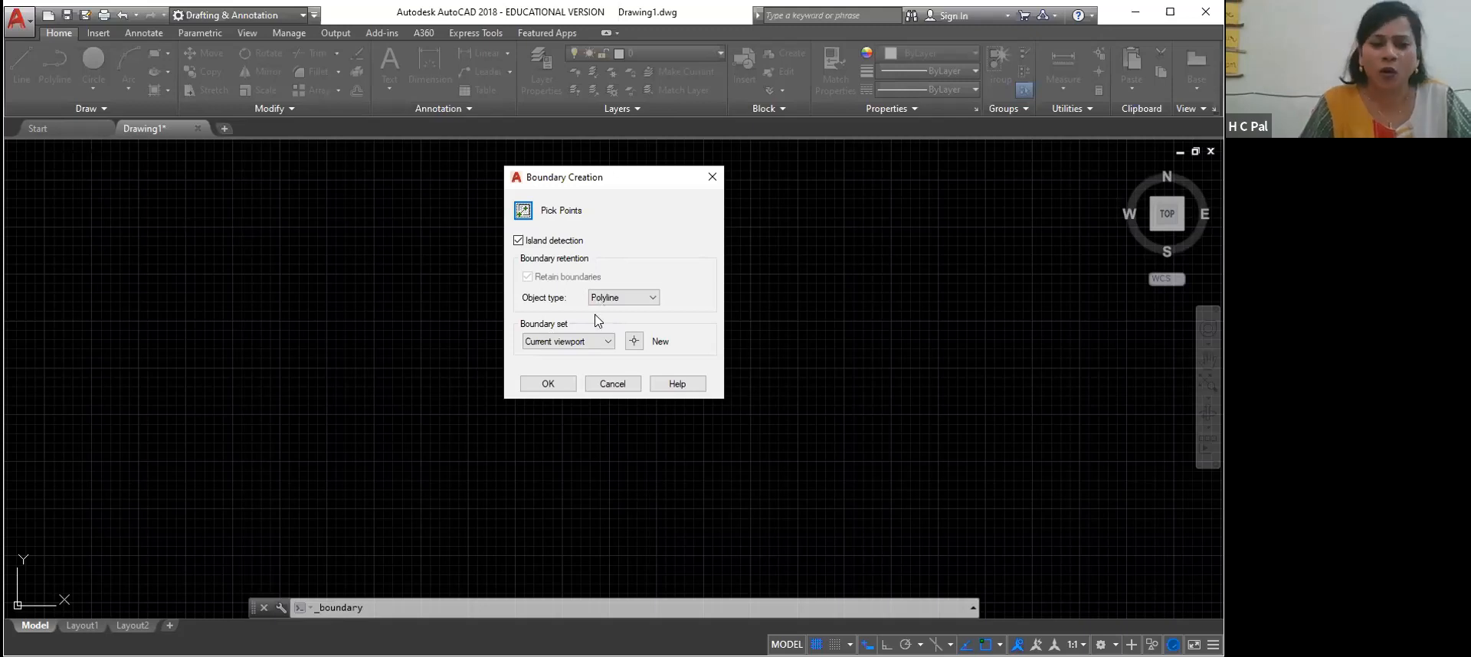
pyautogui.click(625, 385)
pyautogui.click(165, 90)
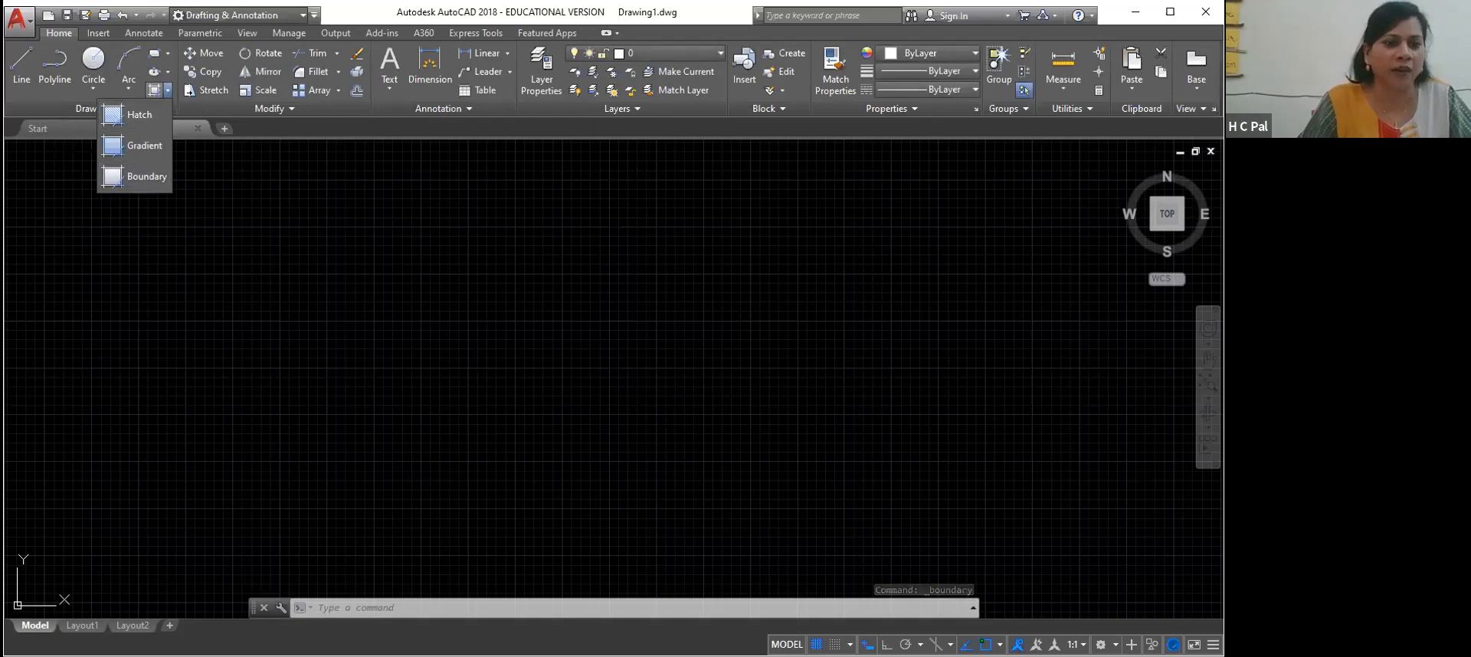
pyautogui.click(122, 222)
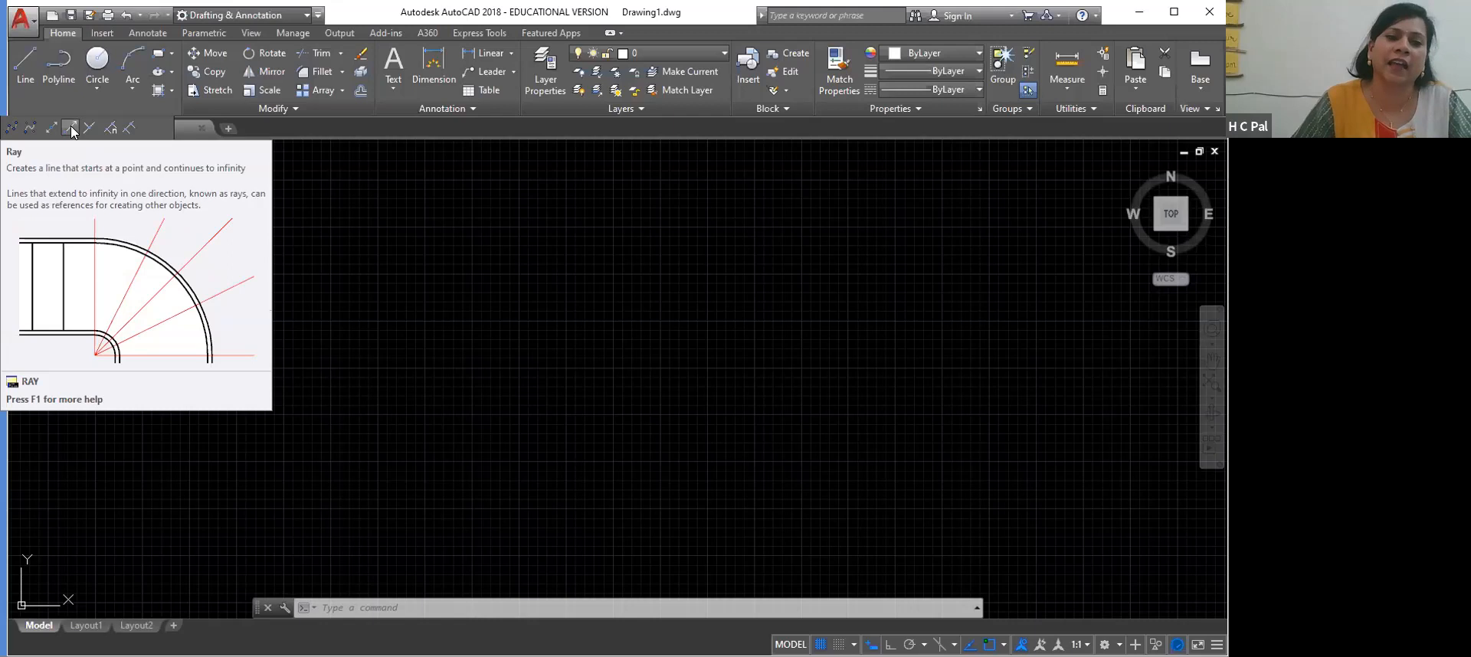
# Draw a fan of rays in all directions from one shared start point in the drawing area
pyautogui.click(70, 129)
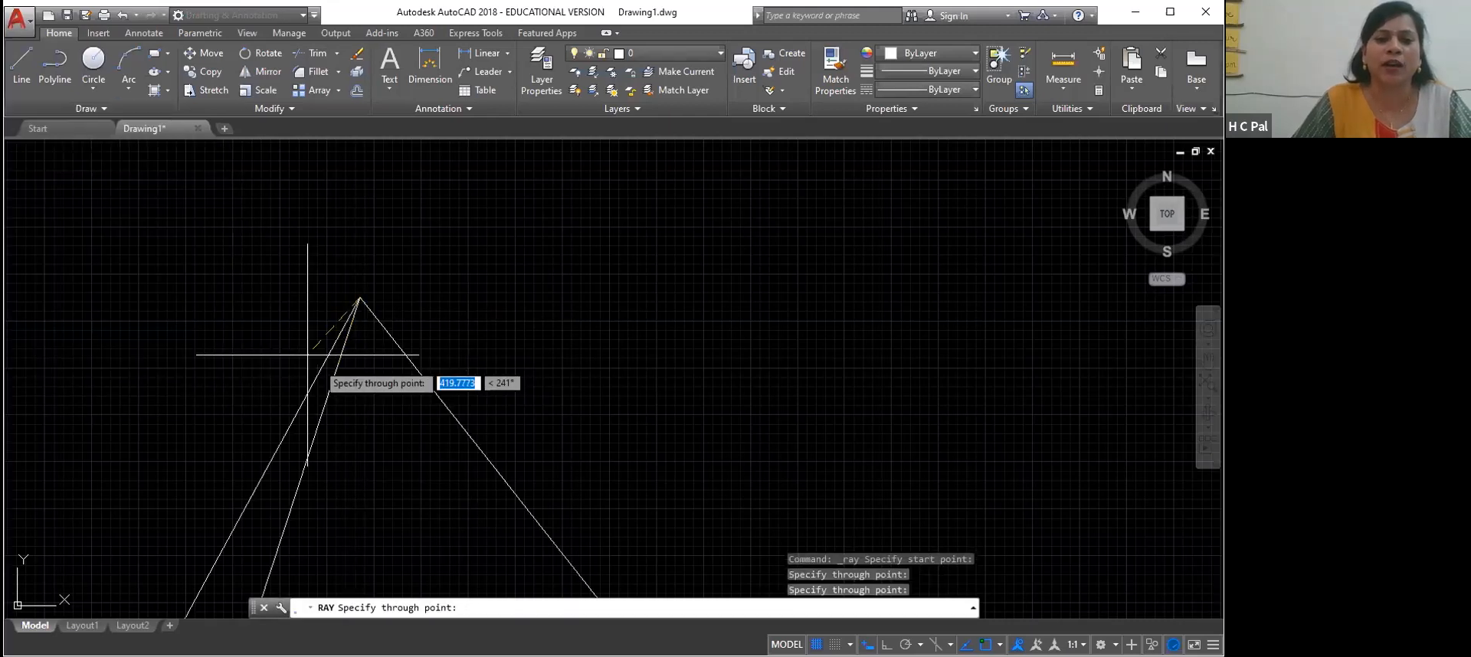
pyautogui.click(230, 354)
pyautogui.click(279, 283)
pyautogui.click(296, 239)
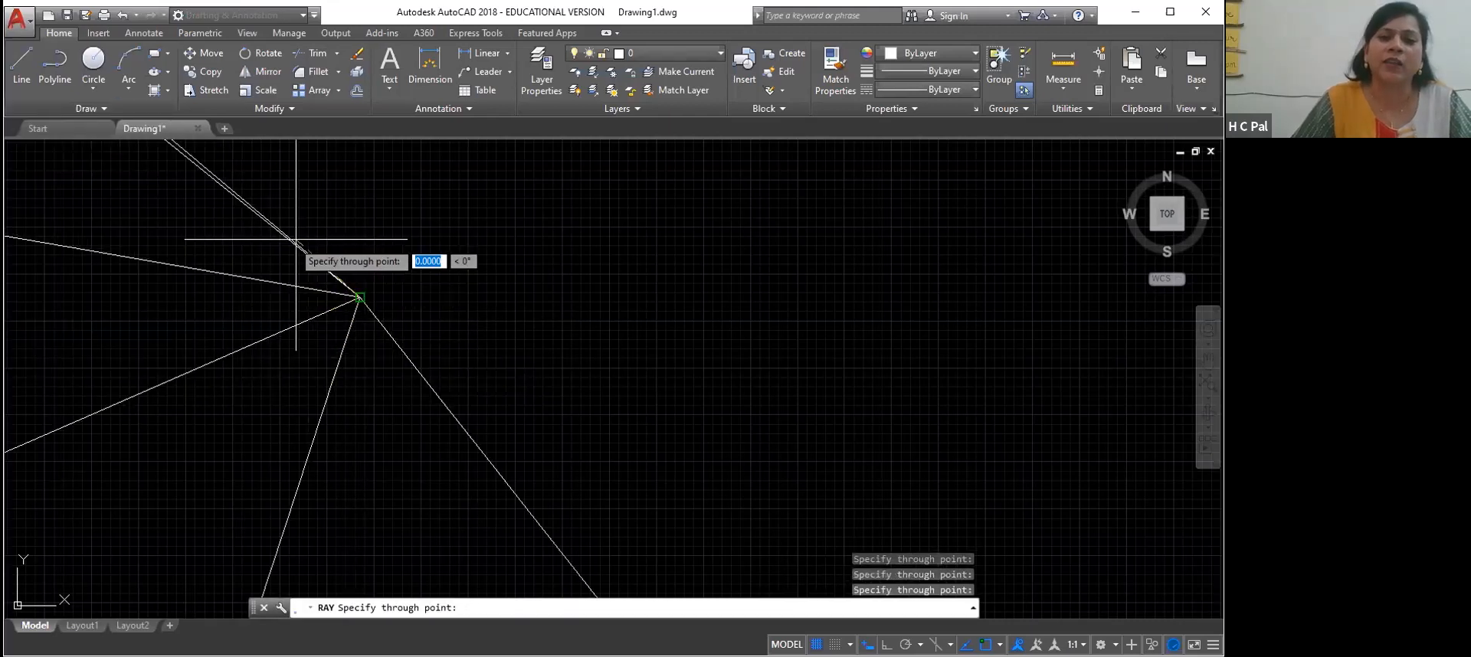
pyautogui.click(354, 228)
pyautogui.click(396, 246)
pyautogui.click(422, 293)
pyautogui.click(425, 345)
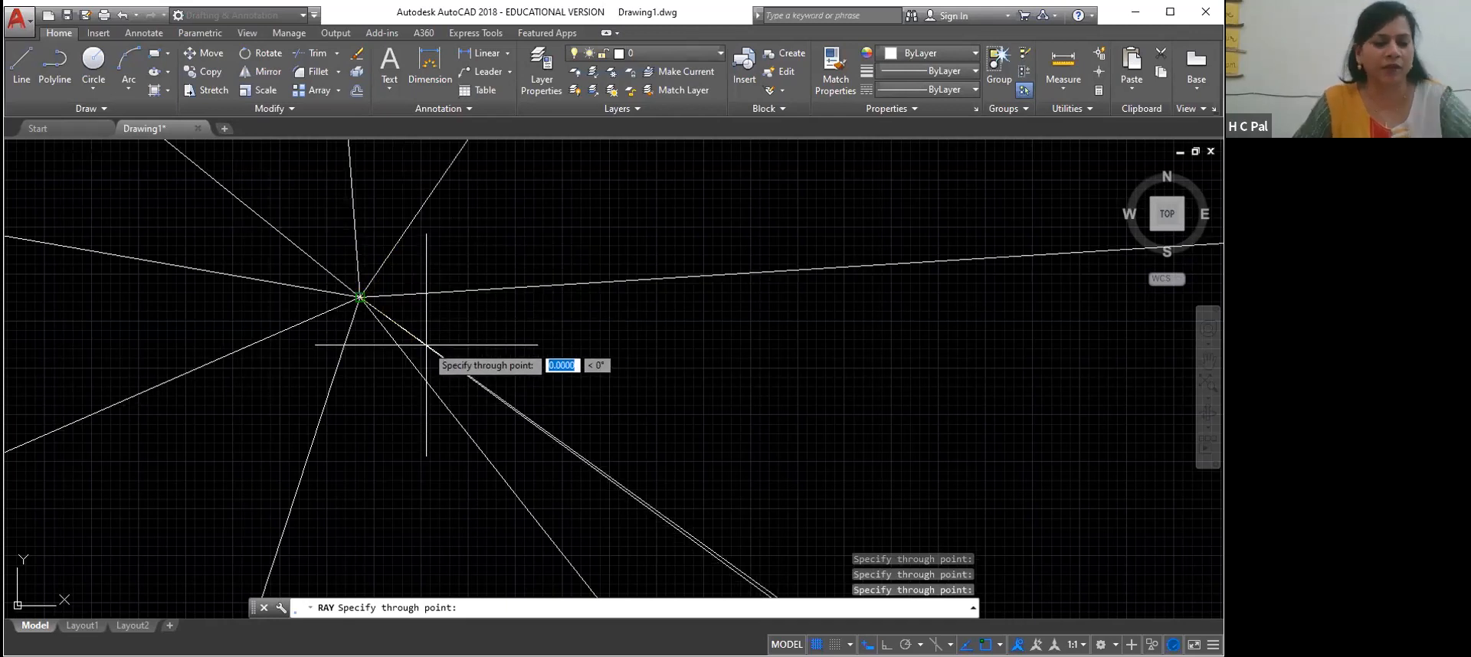
pyautogui.press('Escape')
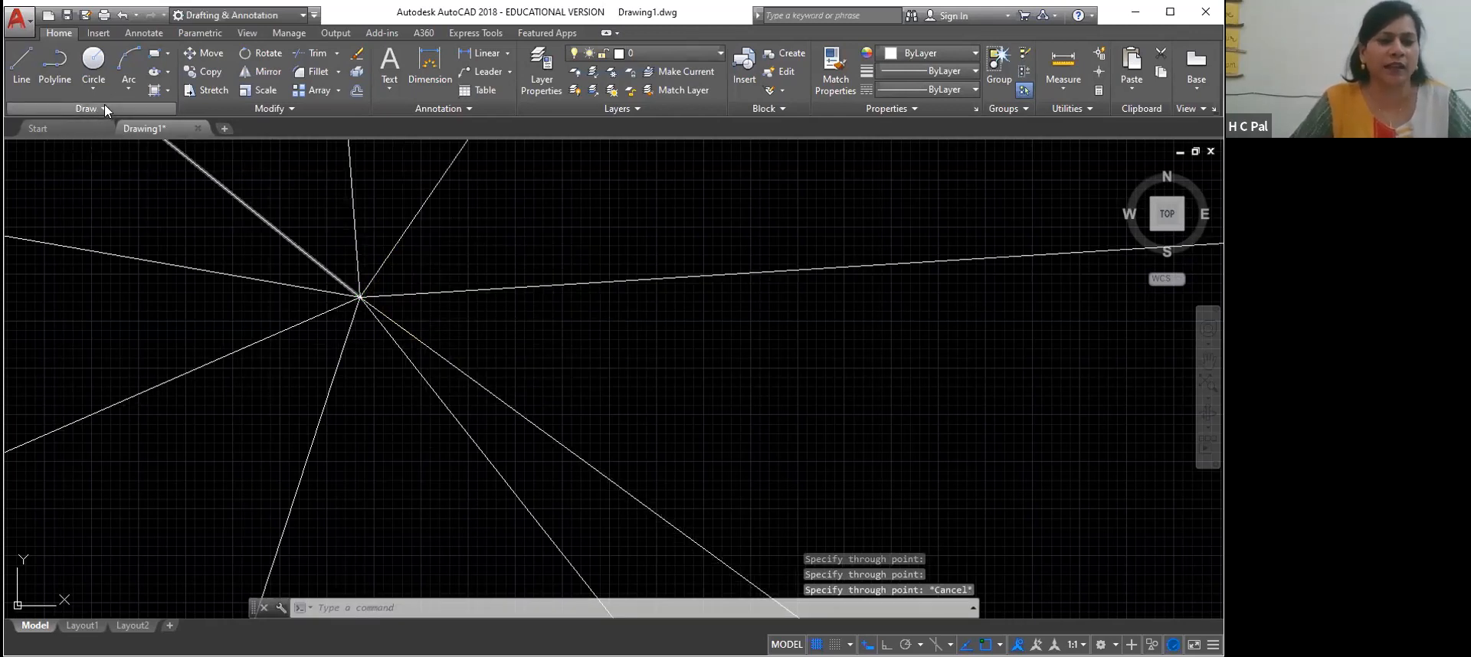
pyautogui.click(69, 110)
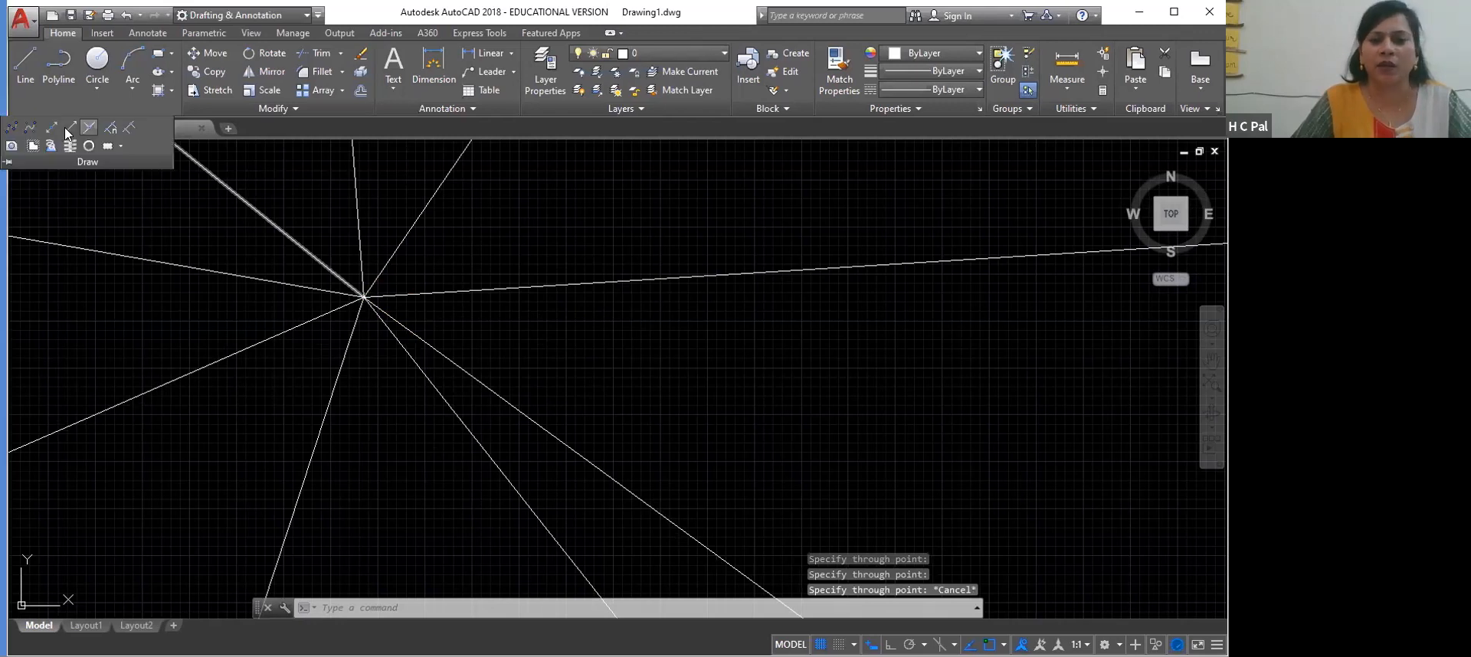
pyautogui.click(71, 127)
pyautogui.click(735, 417)
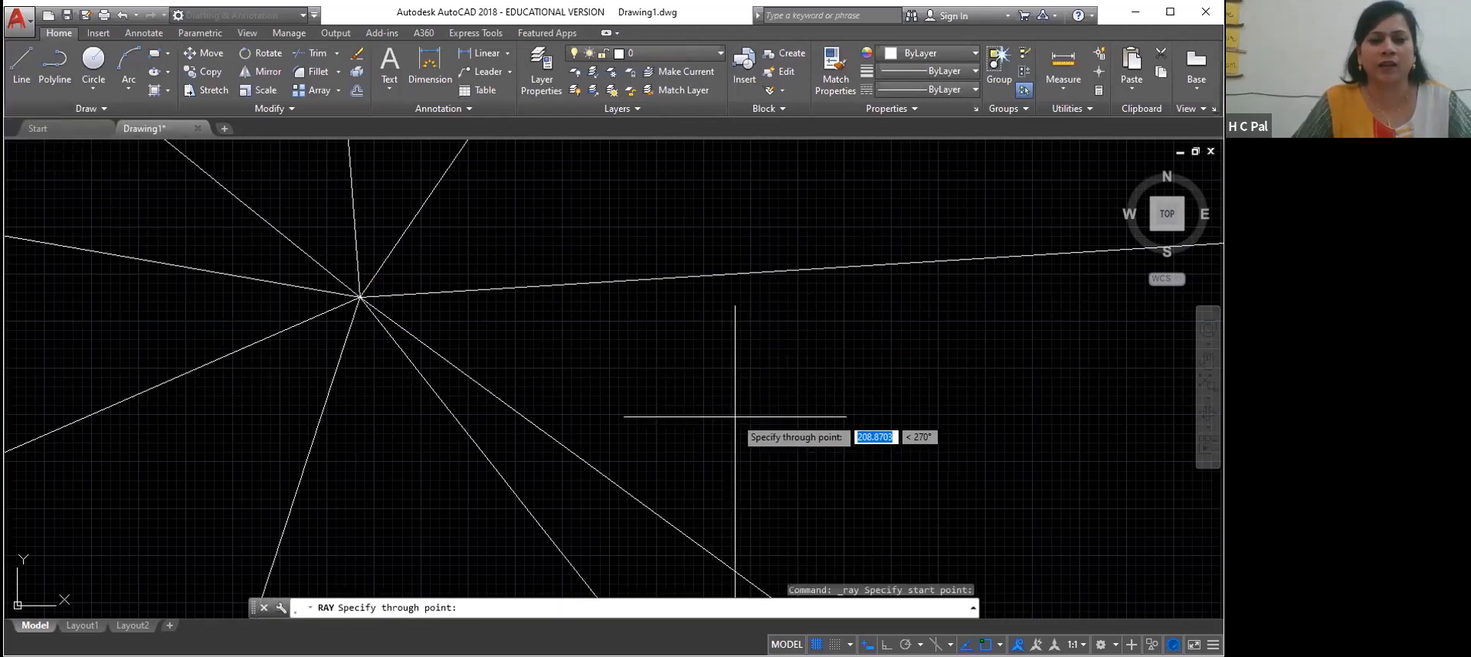
pyautogui.press('Escape')
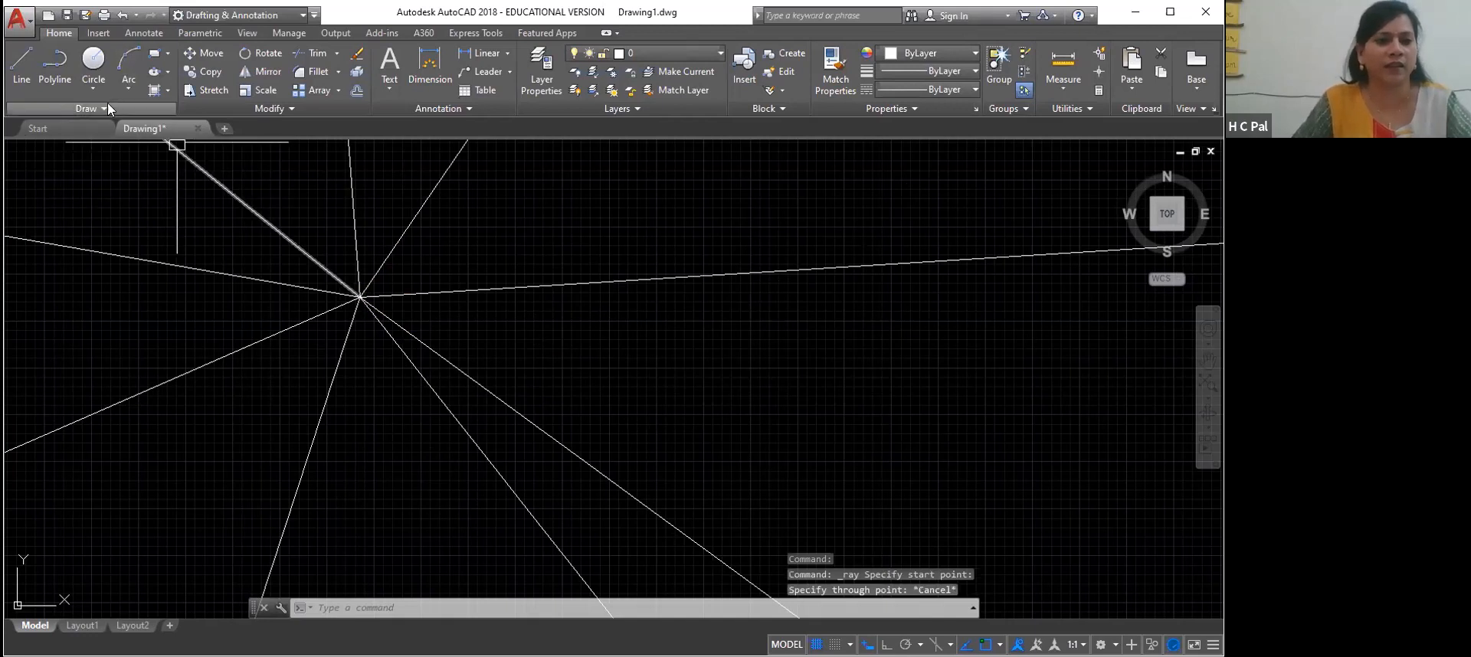
# Draw a star of construction lines with XLINE, all passing through one common point to the right of the rays
pyautogui.click(56, 109)
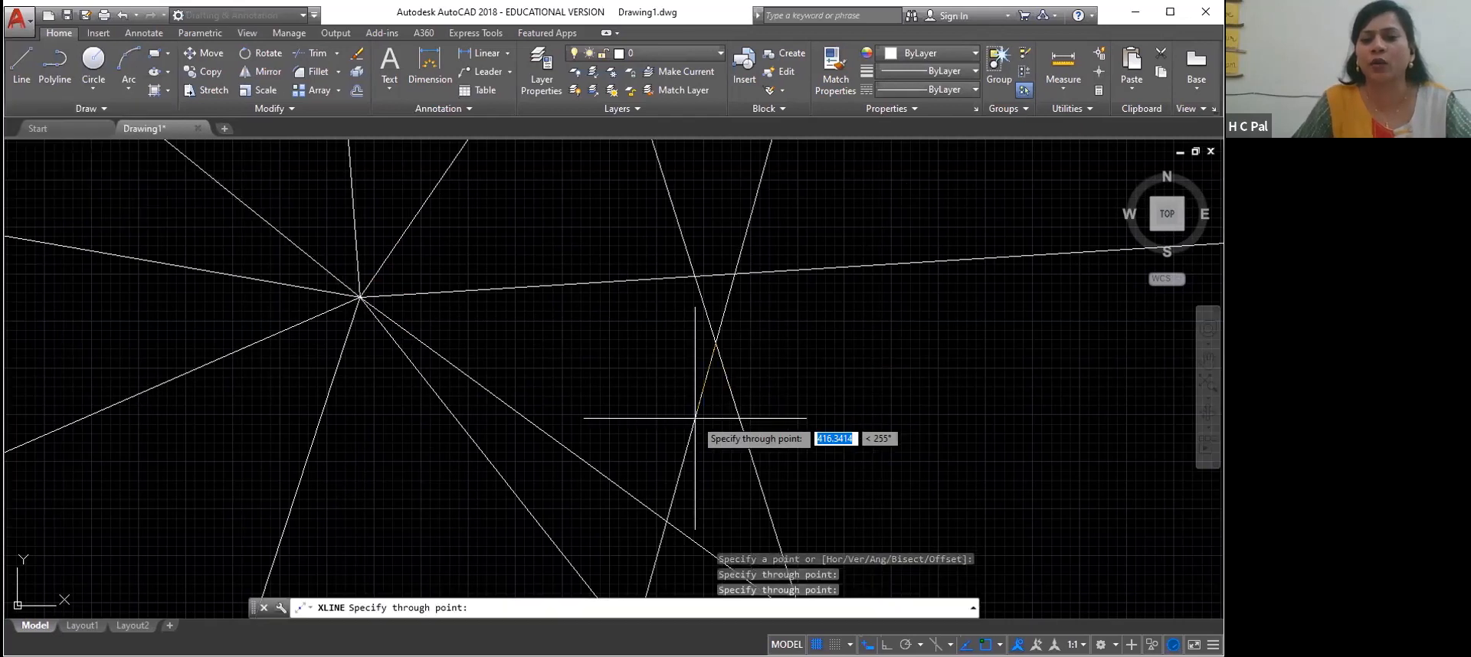
pyautogui.click(606, 374)
pyautogui.click(600, 299)
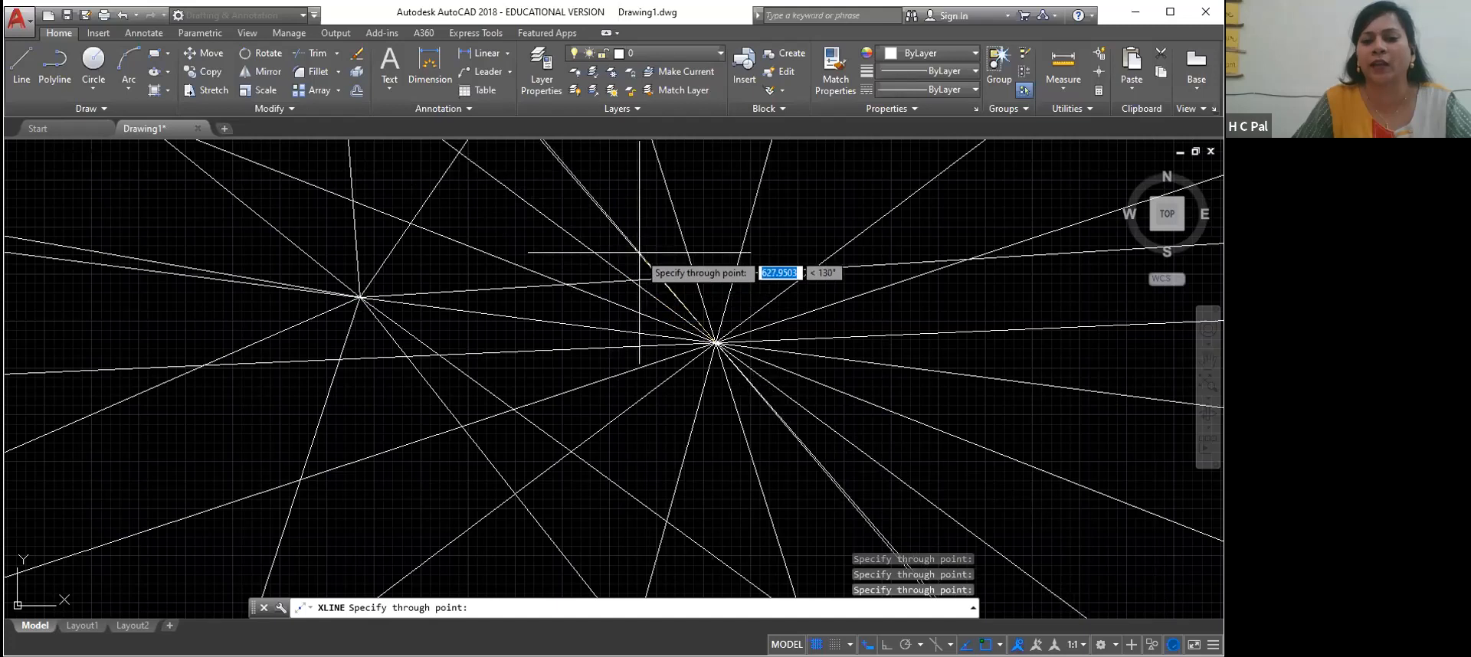
pyautogui.click(719, 287)
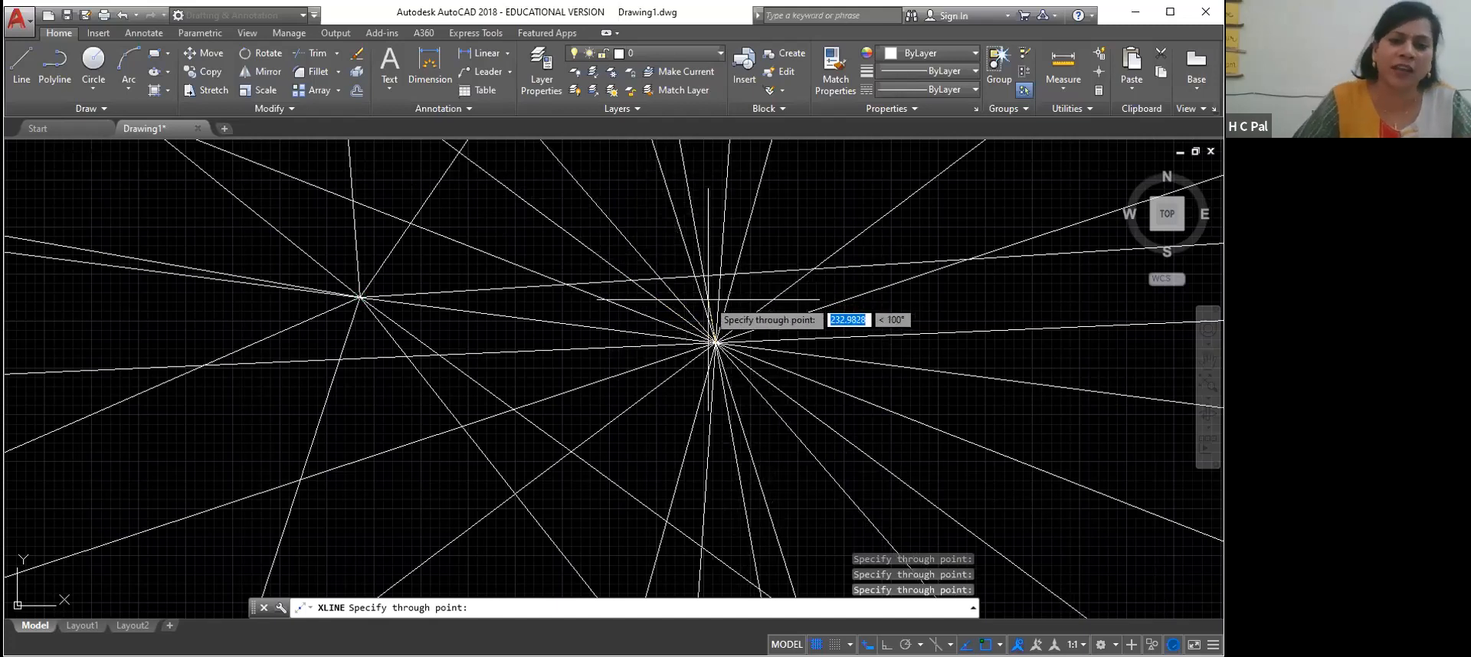
pyautogui.click(690, 330)
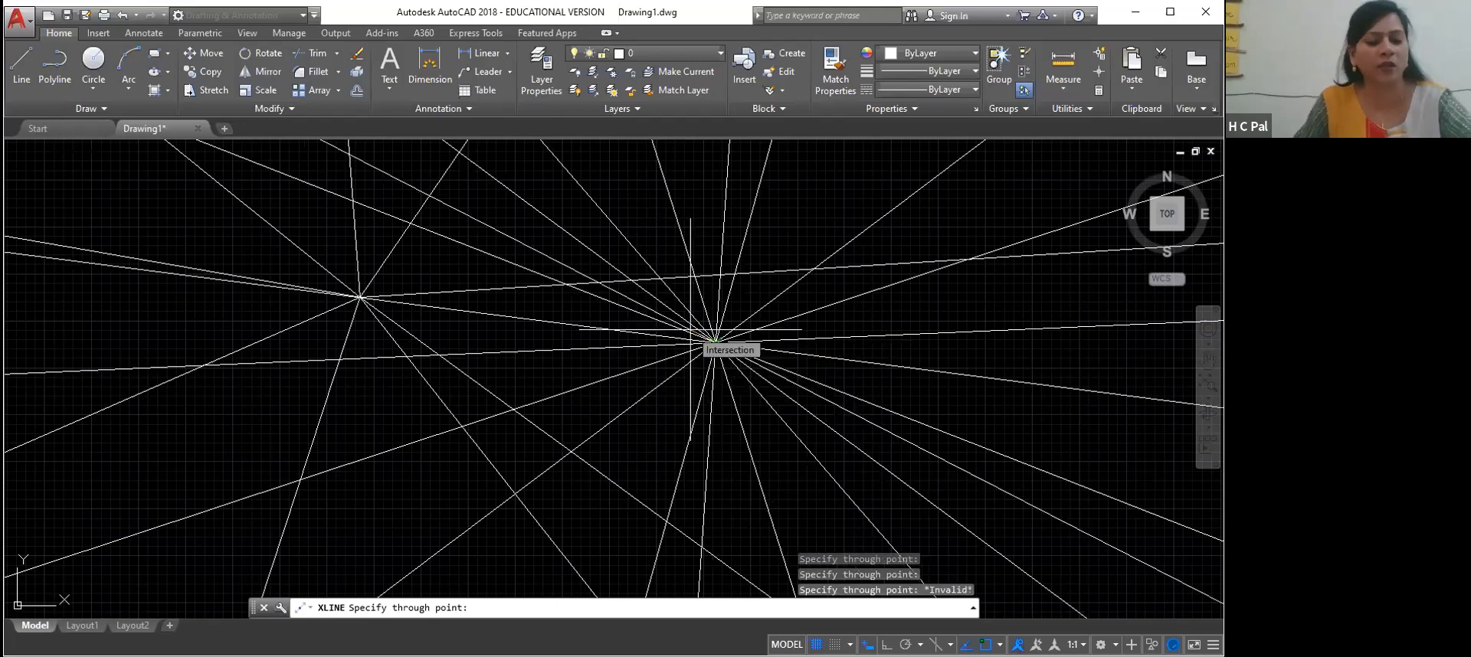
pyautogui.press('Escape')
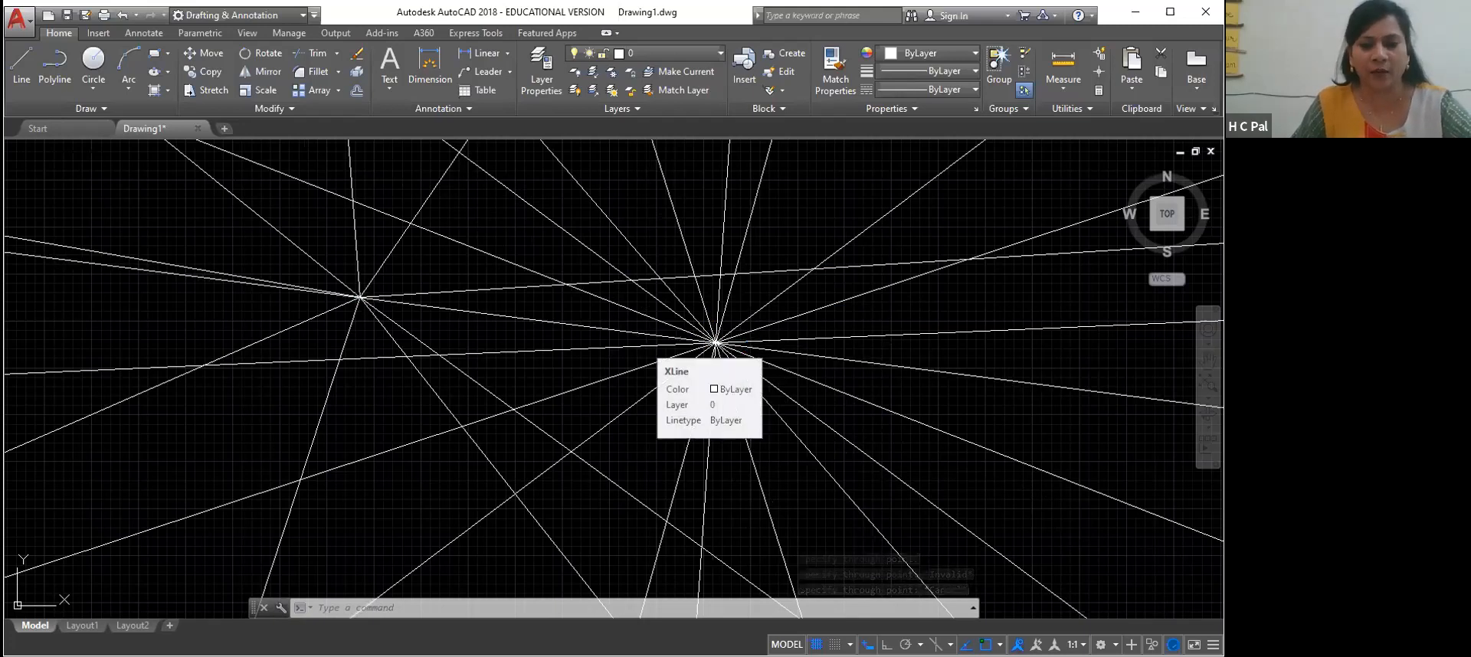
# Erase all rays and construction lines from the drawing
pyautogui.hotkey('ctrl', 'a')
pyautogui.press('Delete')
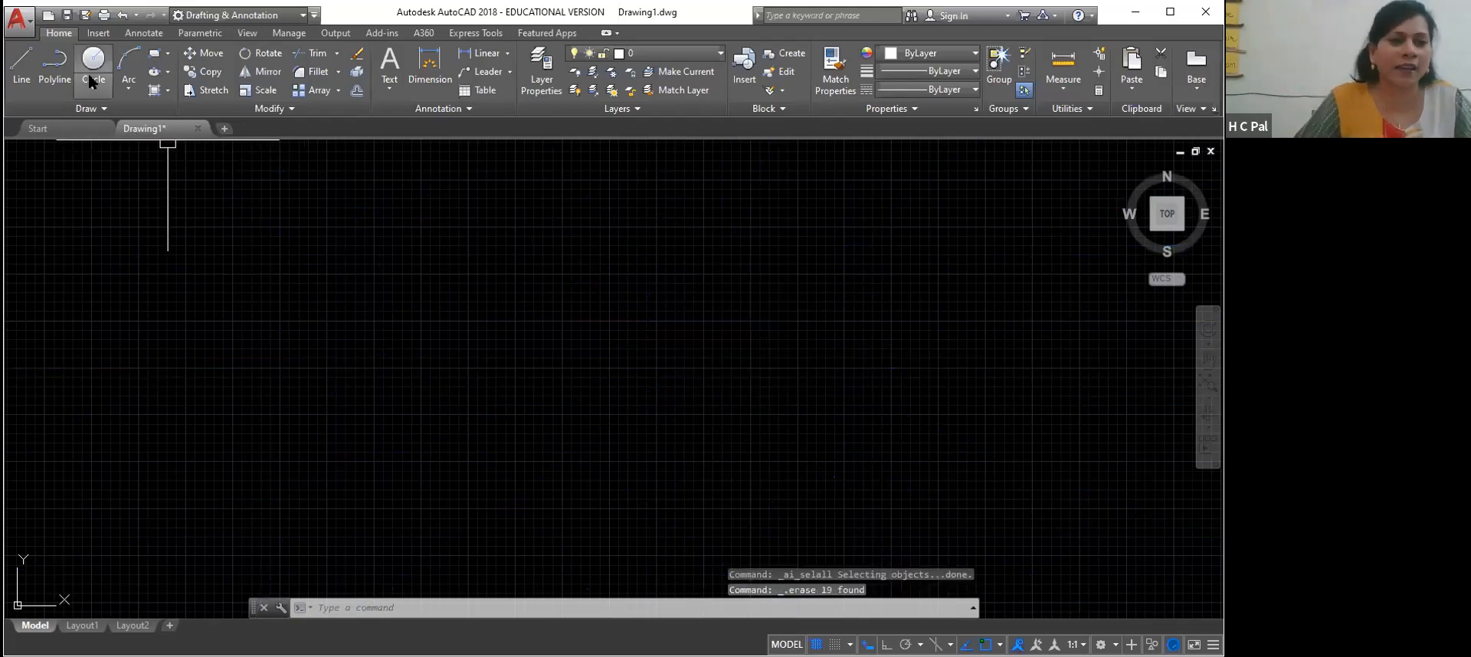
# Examine the available point styles and size settings with the PTYPE command, and close them without changes
pyautogui.click(99, 108)
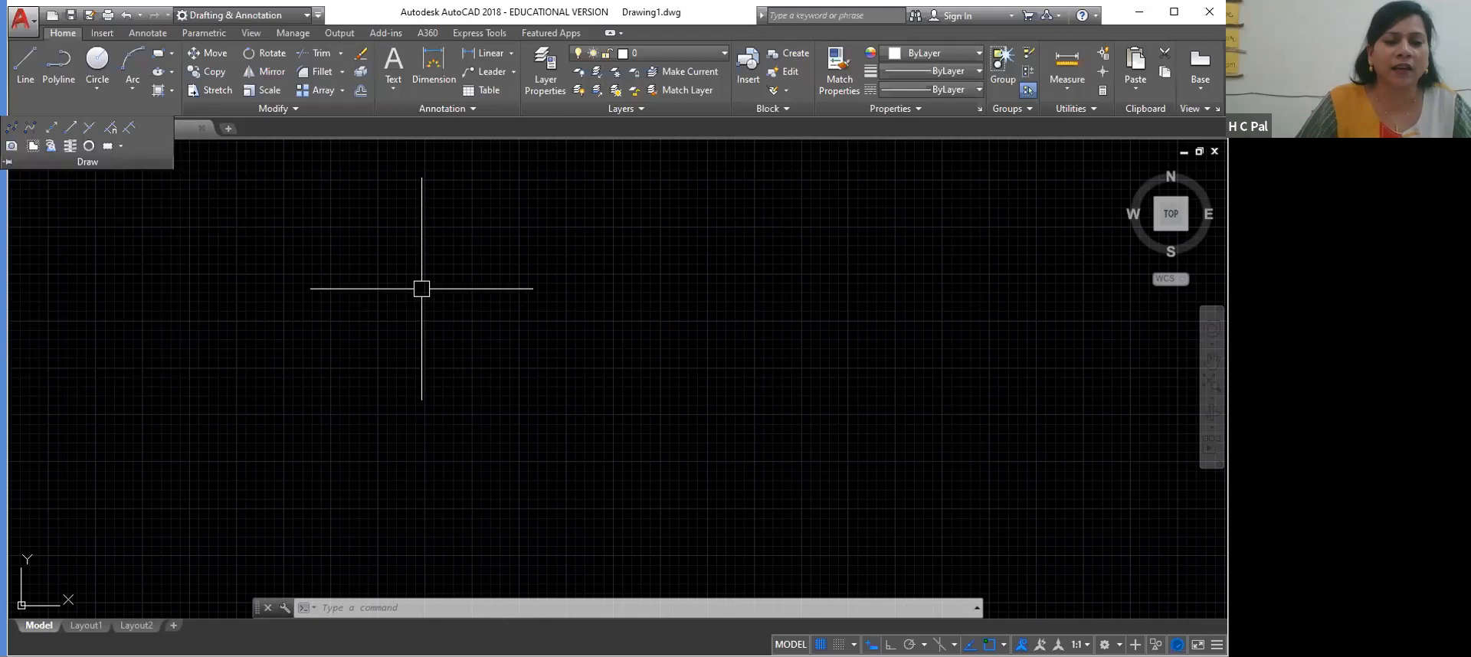
pyautogui.write('PTYPE')
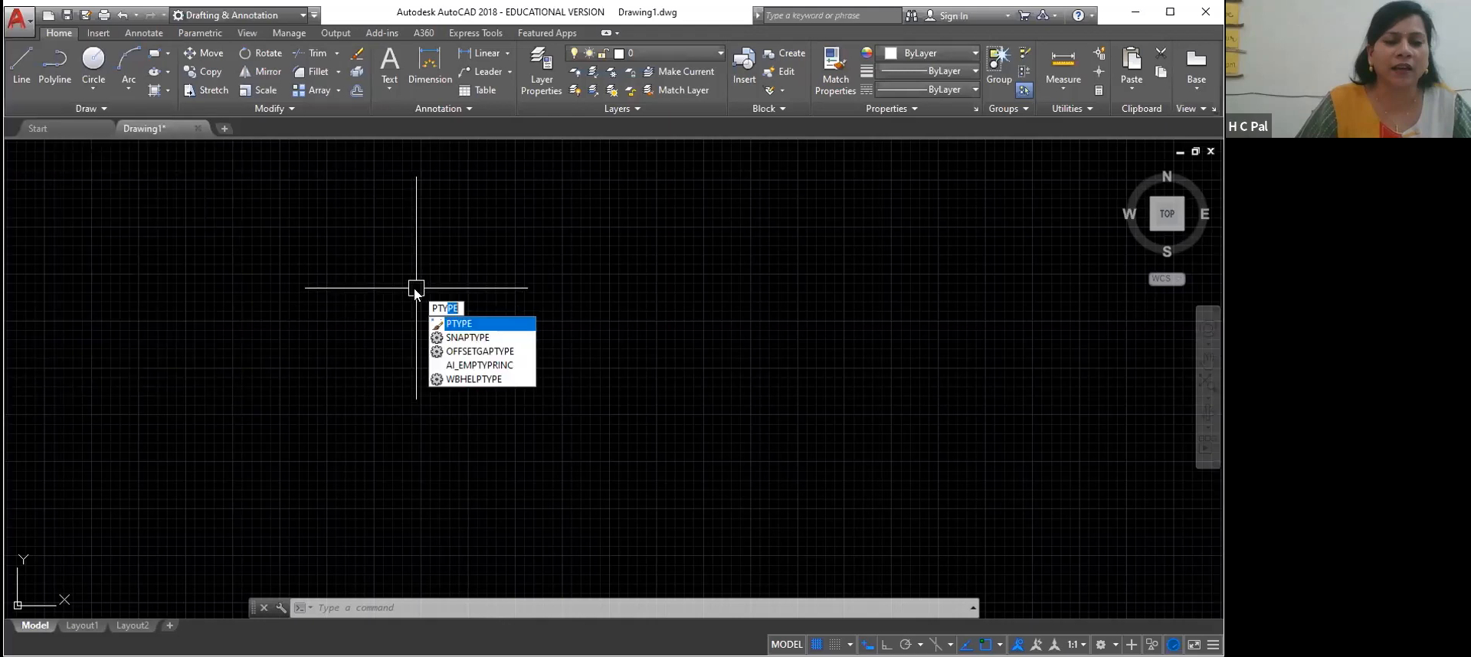
pyautogui.press('Return')
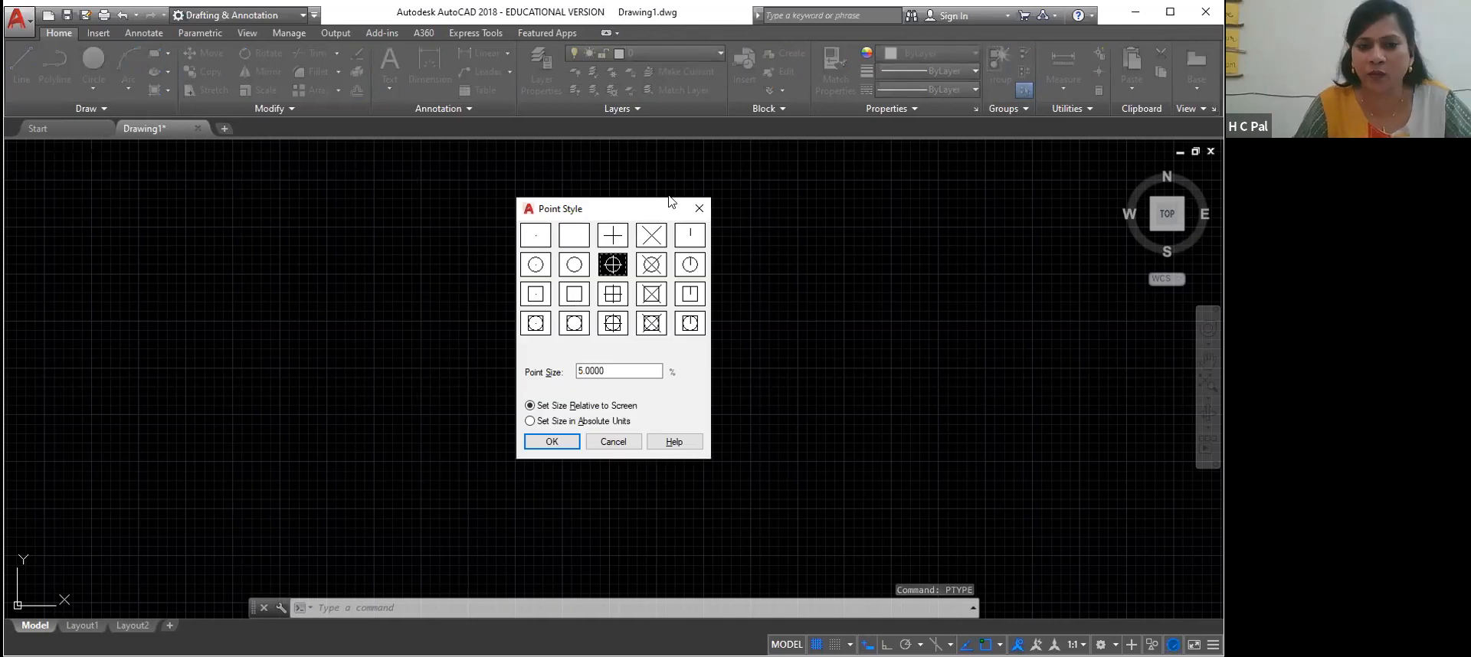
pyautogui.click(699, 212)
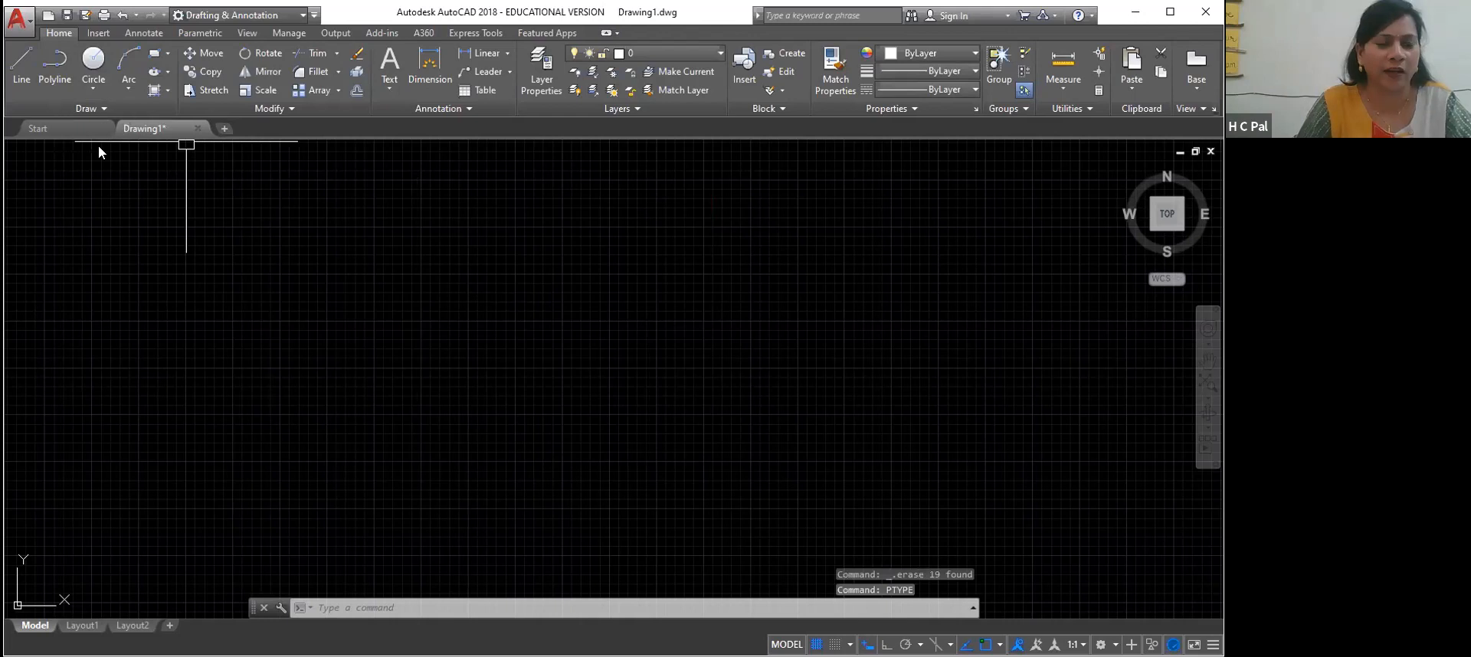
# Place one point in the empty drawing area using the Multiple Points command
pyautogui.click(88, 109)
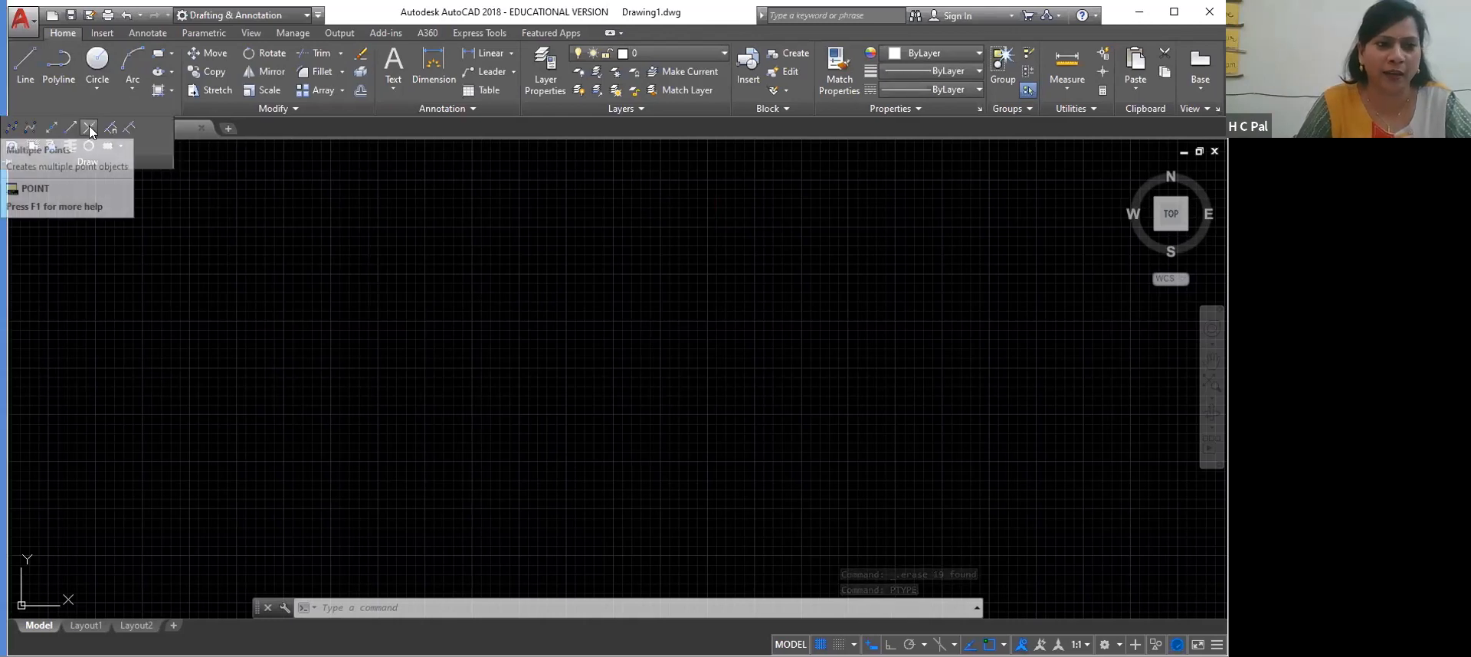
pyautogui.click(89, 129)
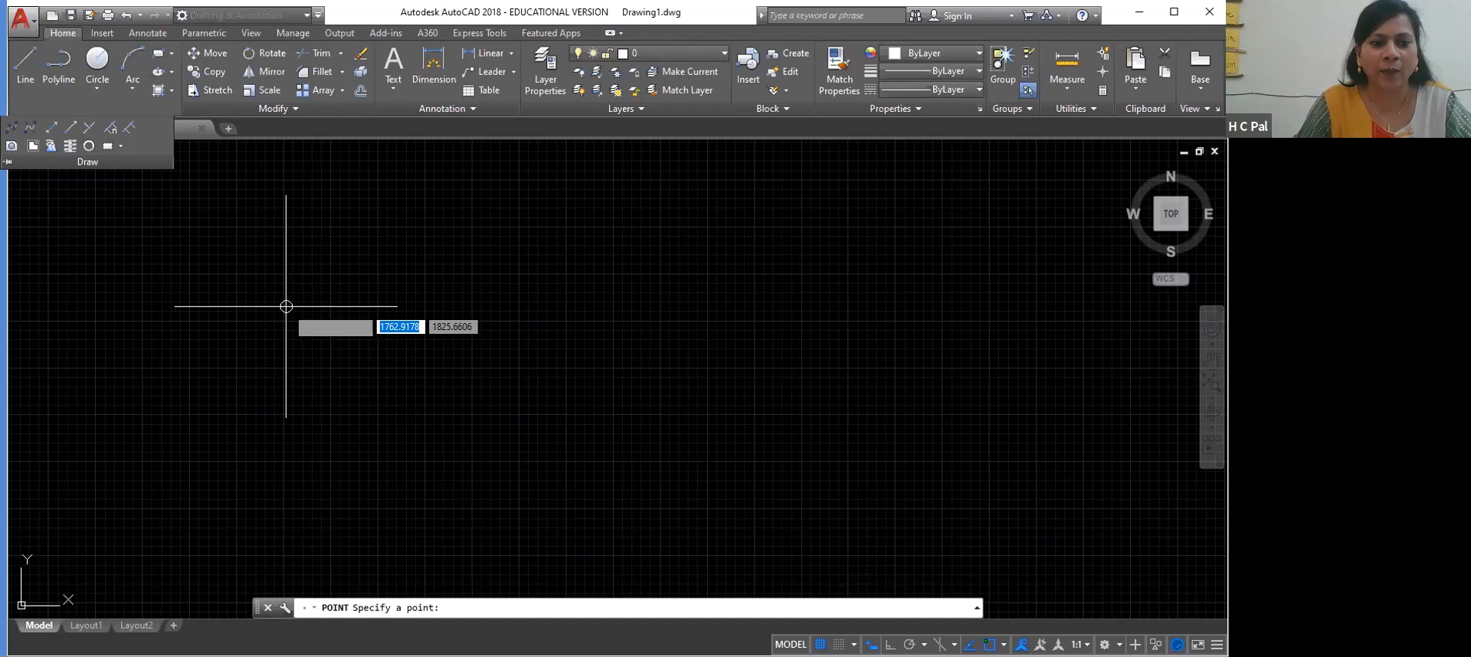
pyautogui.click(286, 306)
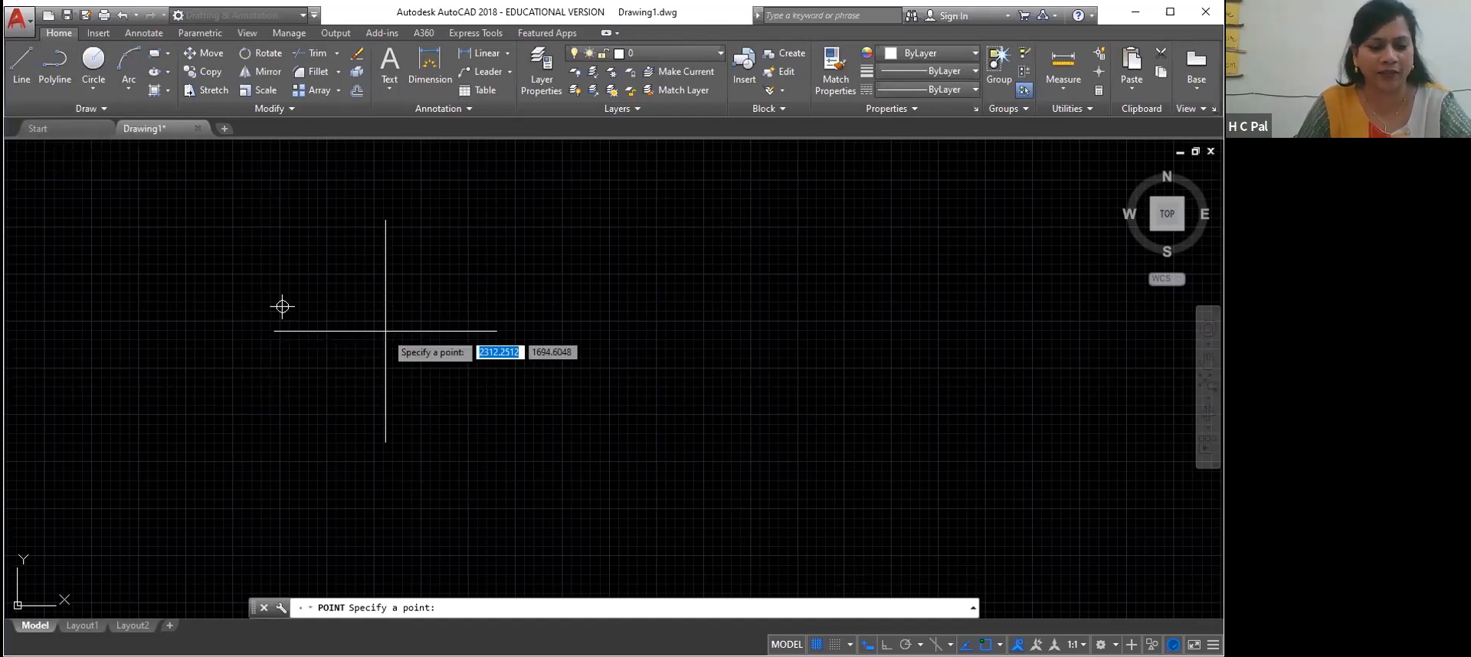
pyautogui.press('Escape')
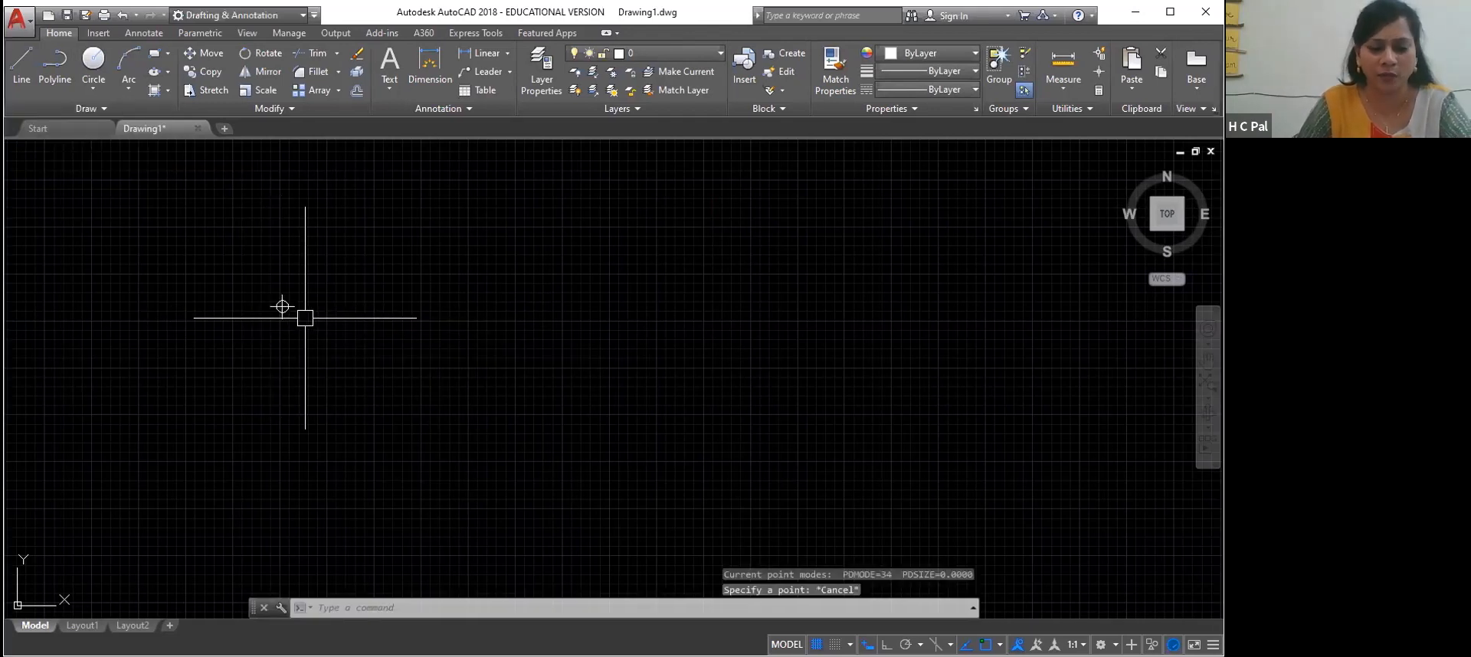
pyautogui.write('PY')
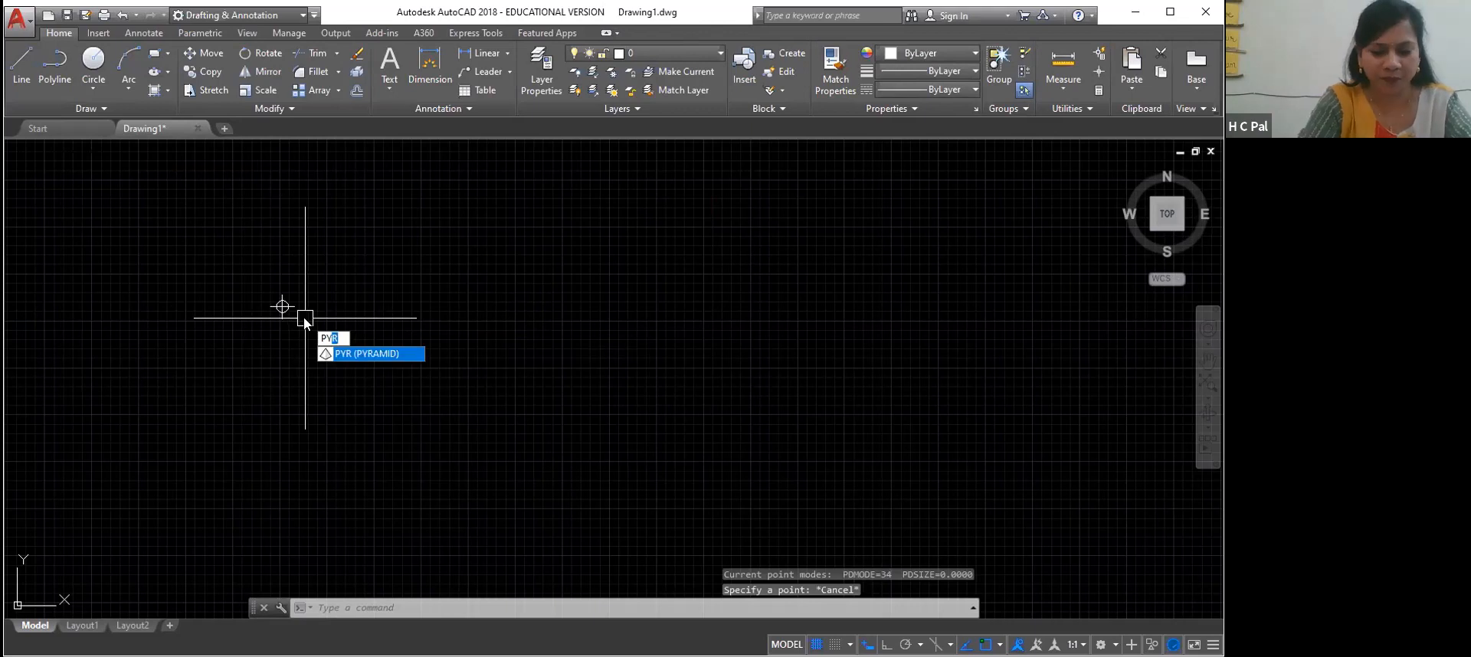
pyautogui.write('y')
pyautogui.press('Return')
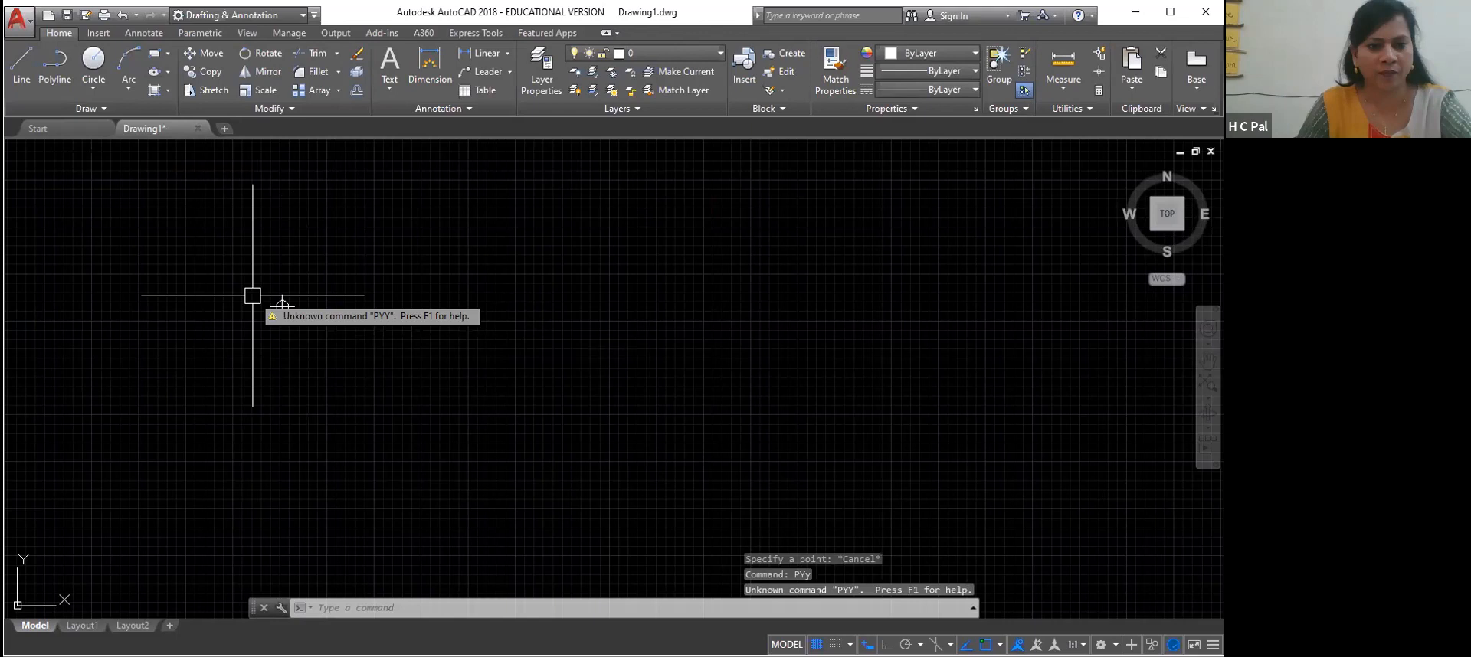
# Erase the single circle-and-cross point from the drawing
pyautogui.press('Escape')
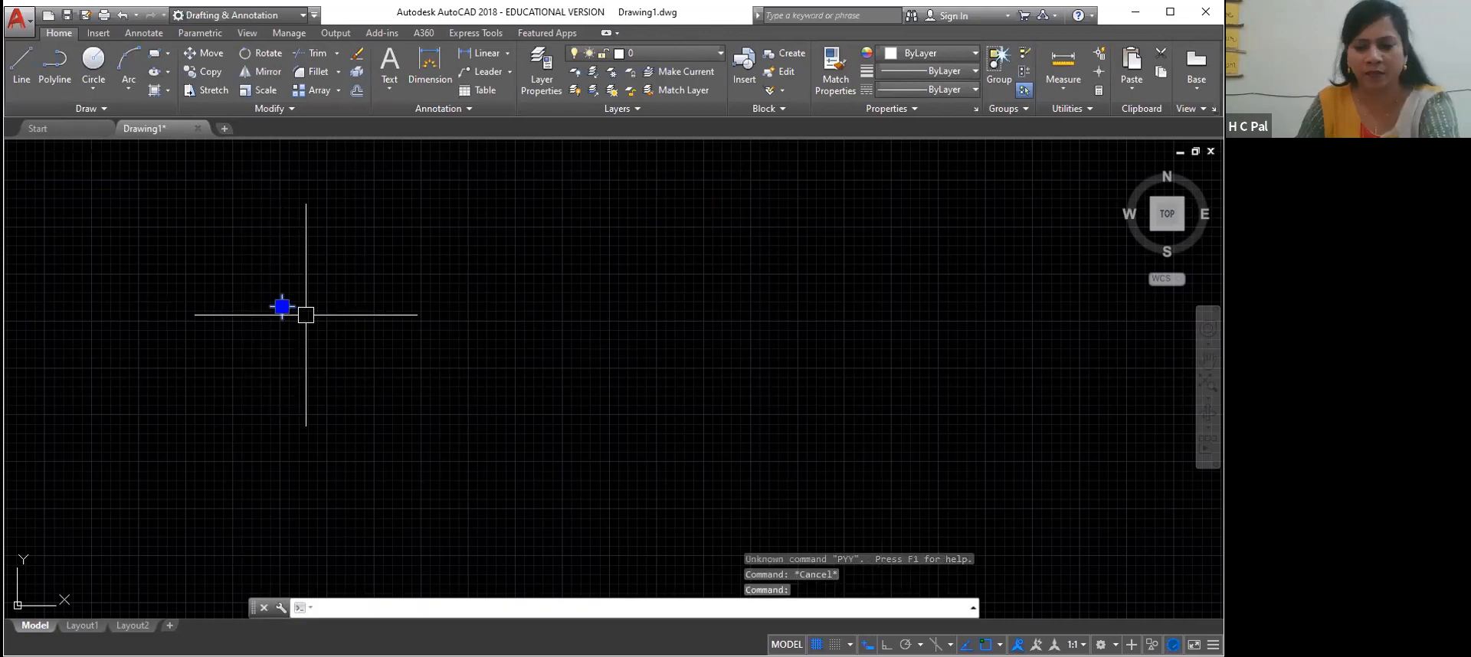
pyautogui.press('Delete')
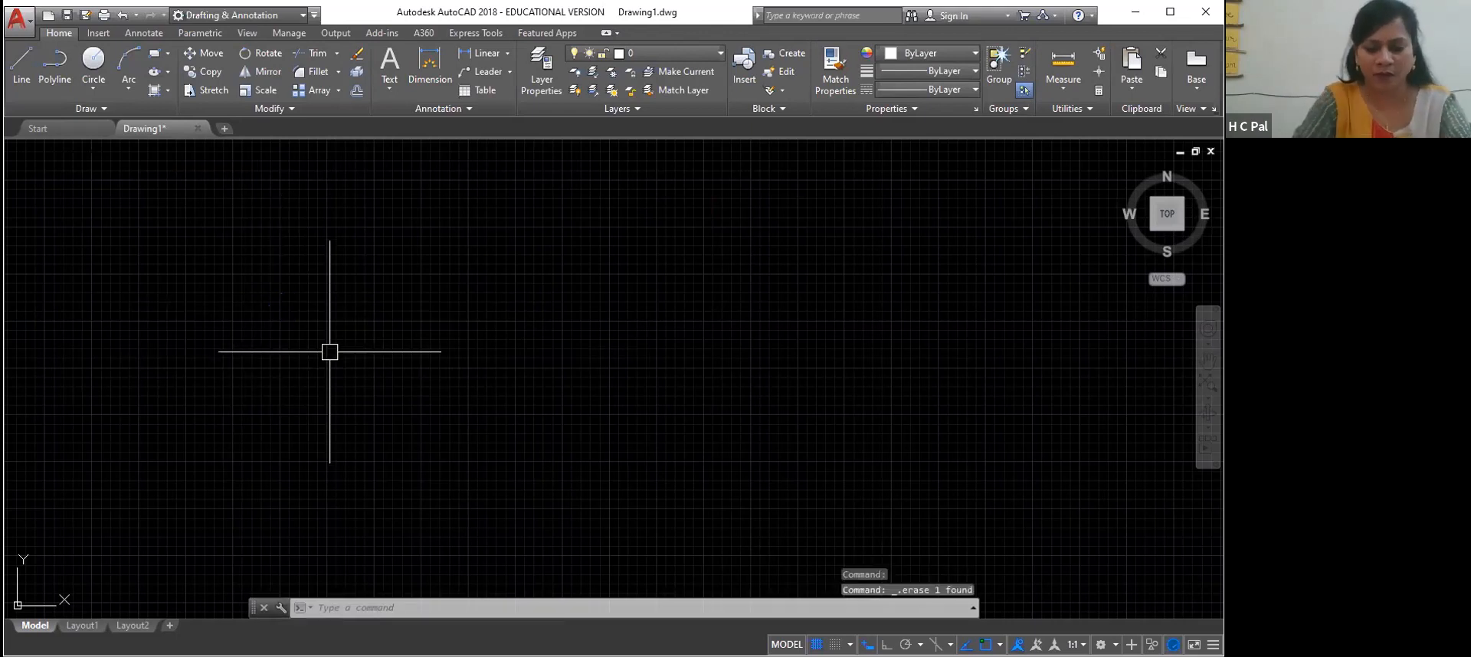
# Set the point style to the plain dot with the PTYPE command
pyautogui.write('PTYPE')
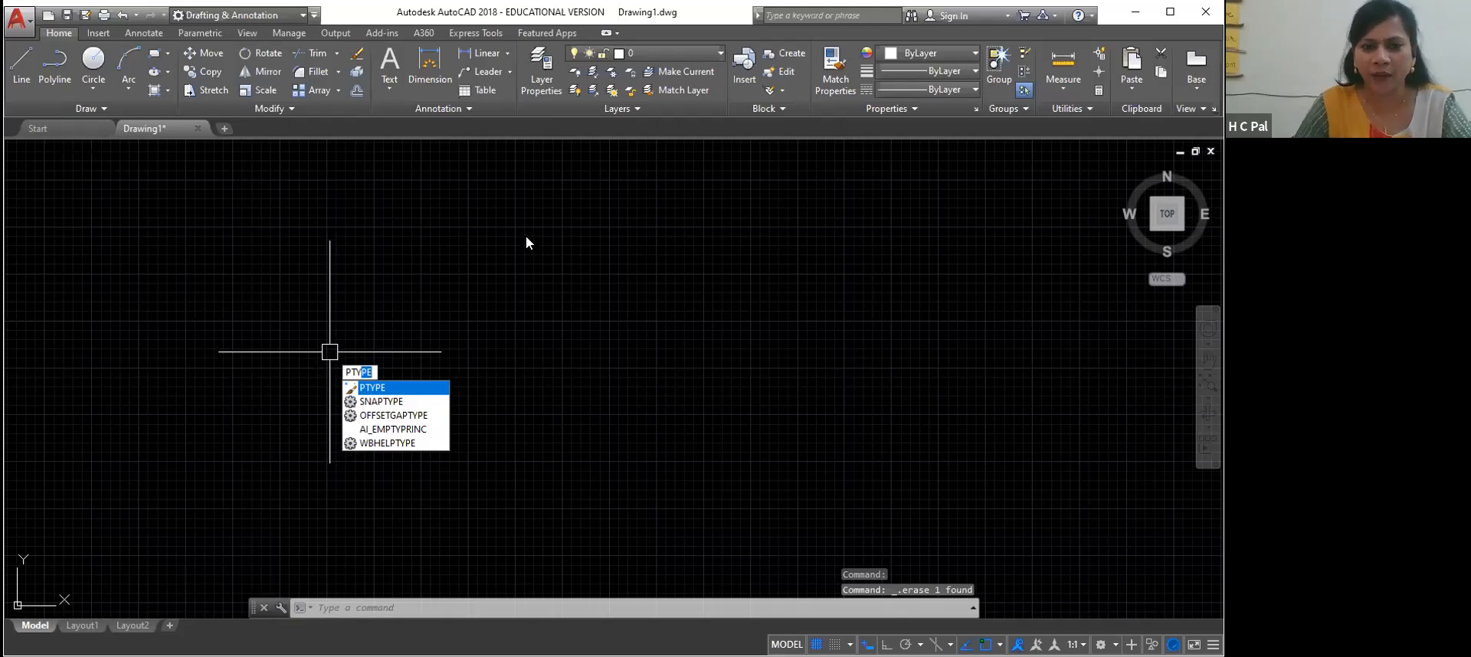
pyautogui.press('Return')
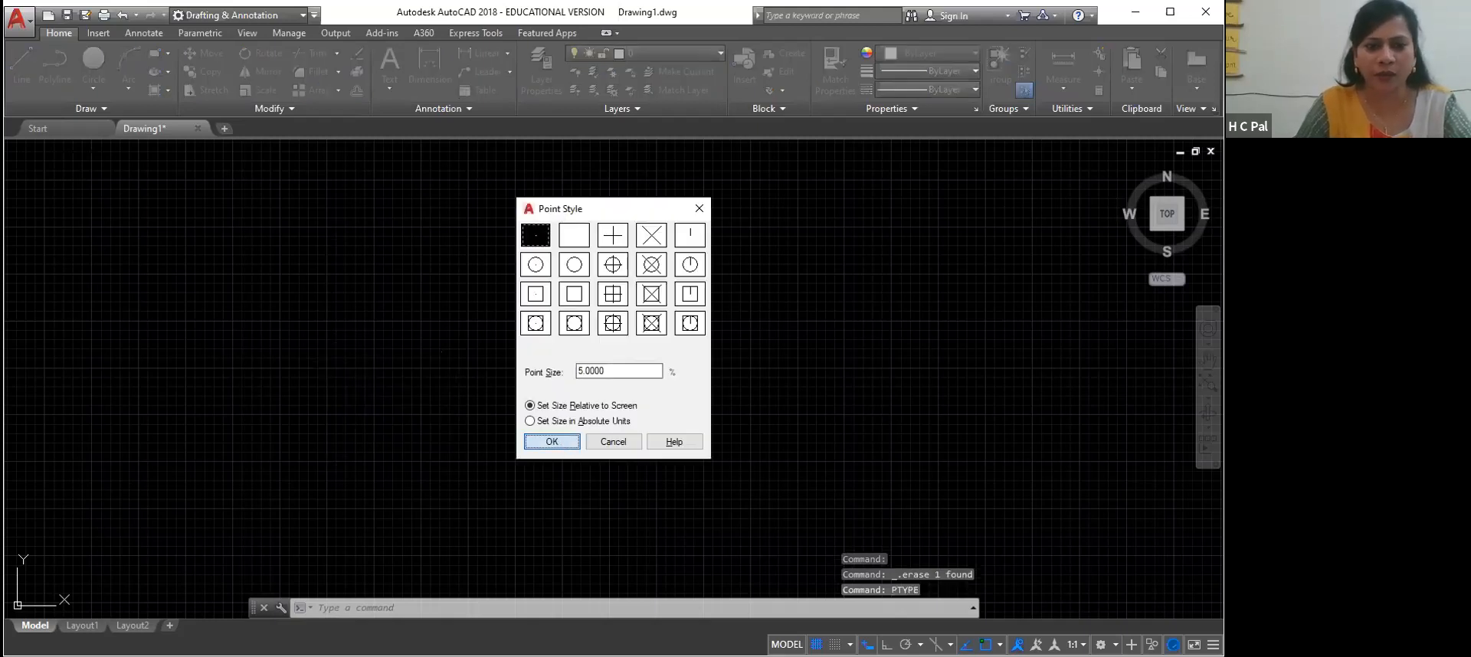
pyautogui.press('Return')
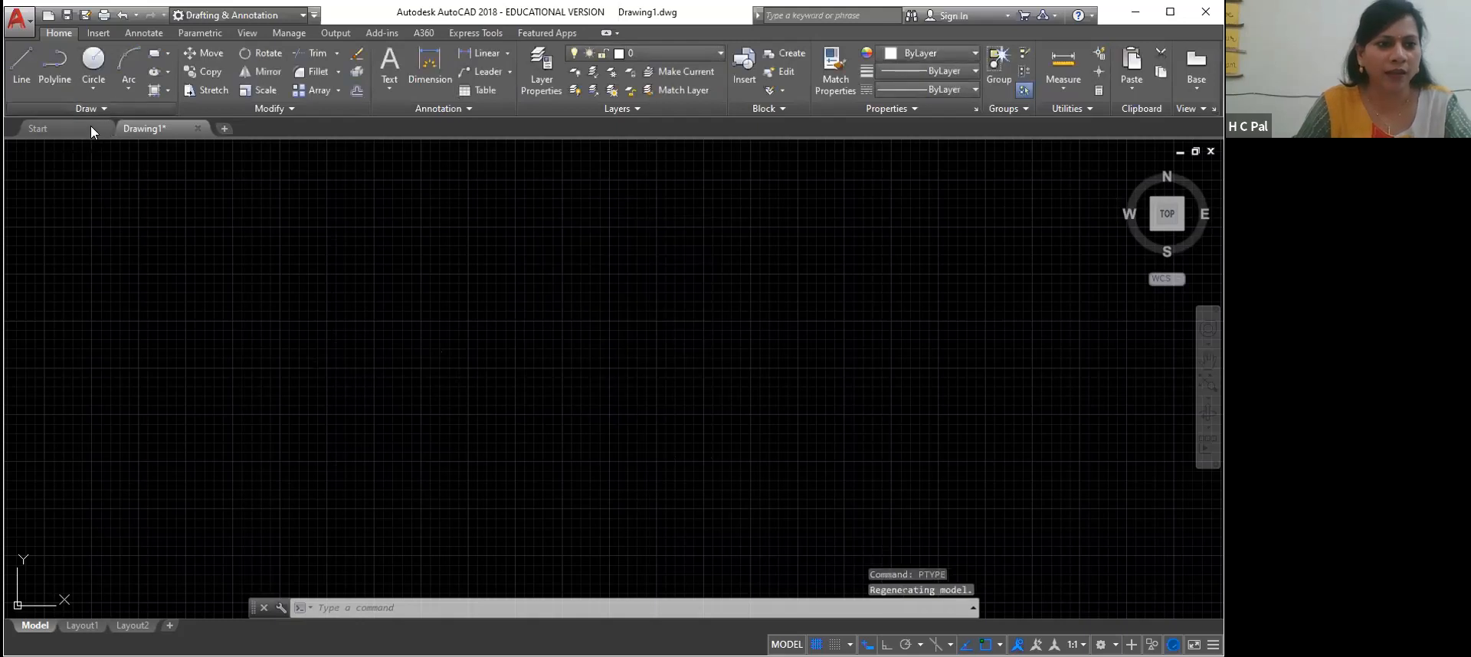
# Scatter several dot-style points across the drawing area with the Multiple Points command
pyautogui.click(87, 108)
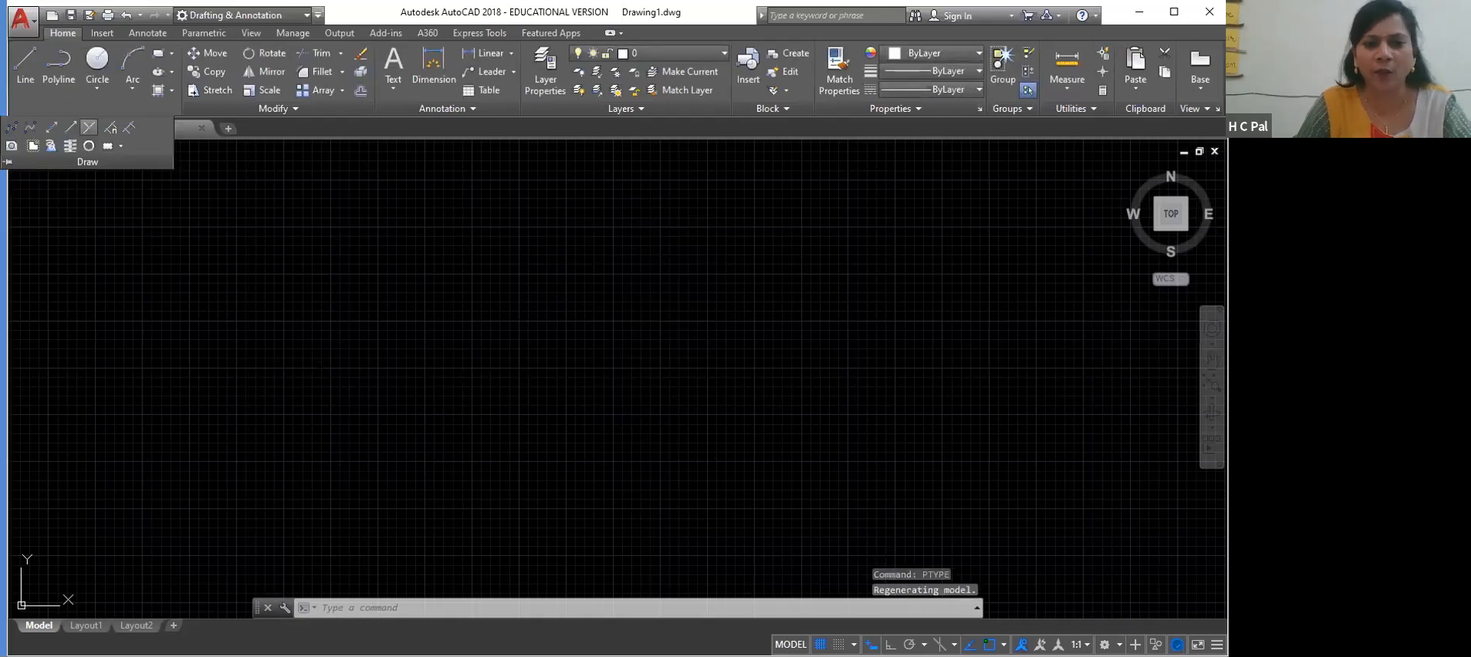
pyautogui.click(89, 128)
pyautogui.click(446, 358)
pyautogui.click(536, 416)
pyautogui.click(353, 486)
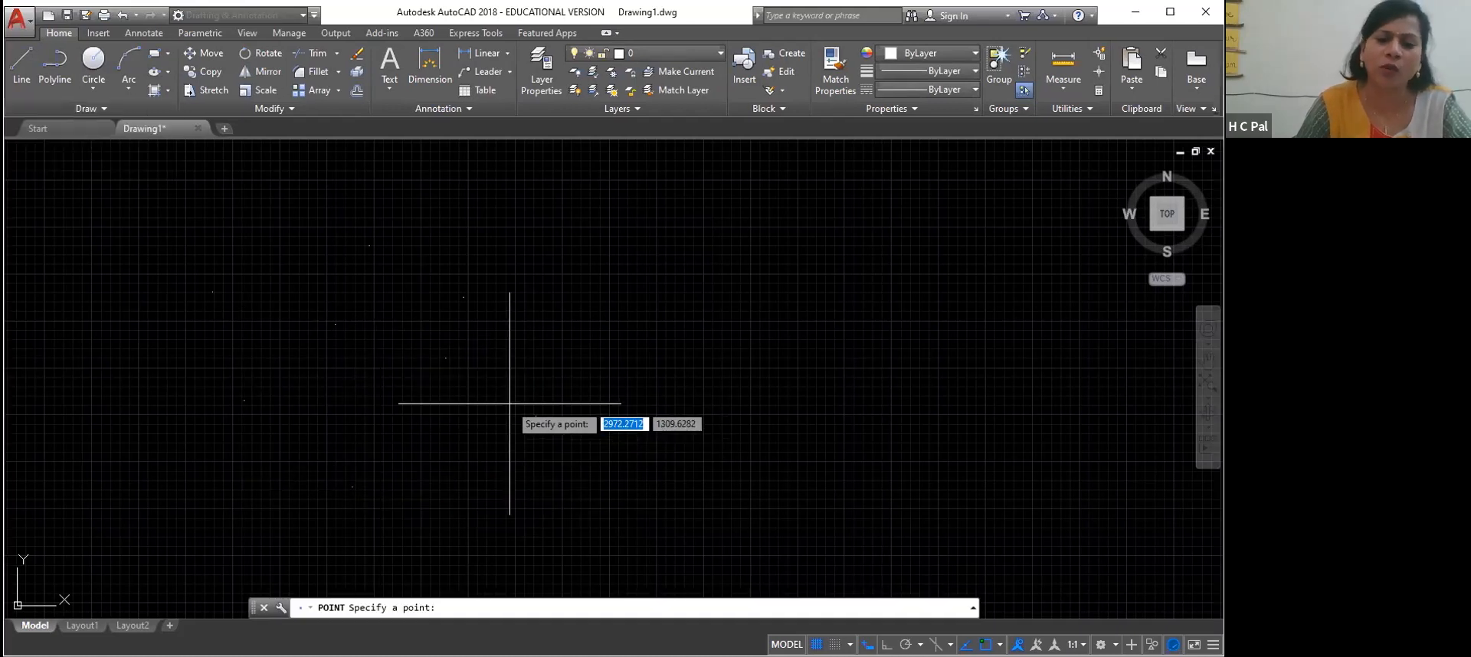
pyautogui.press('Escape')
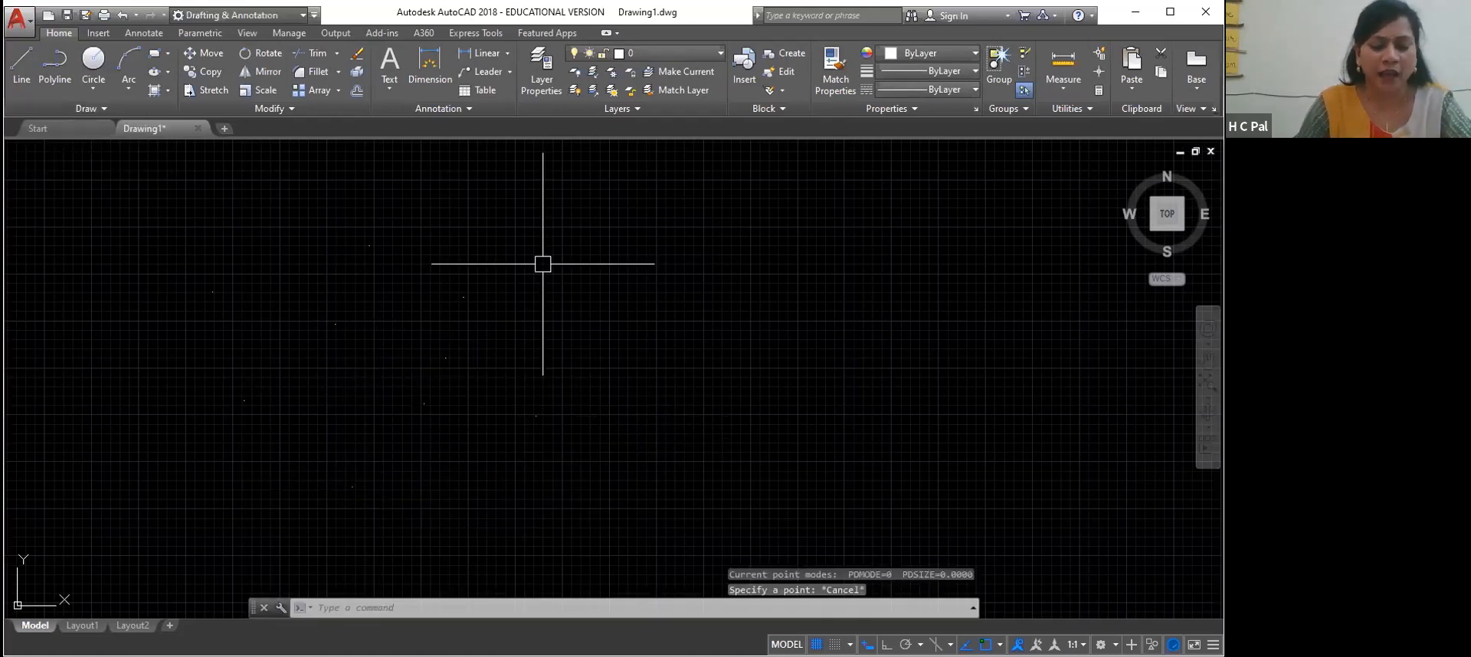
# Set the point style to the circle with a plus cross using the PTYPE command
pyautogui.write('PTYPE')
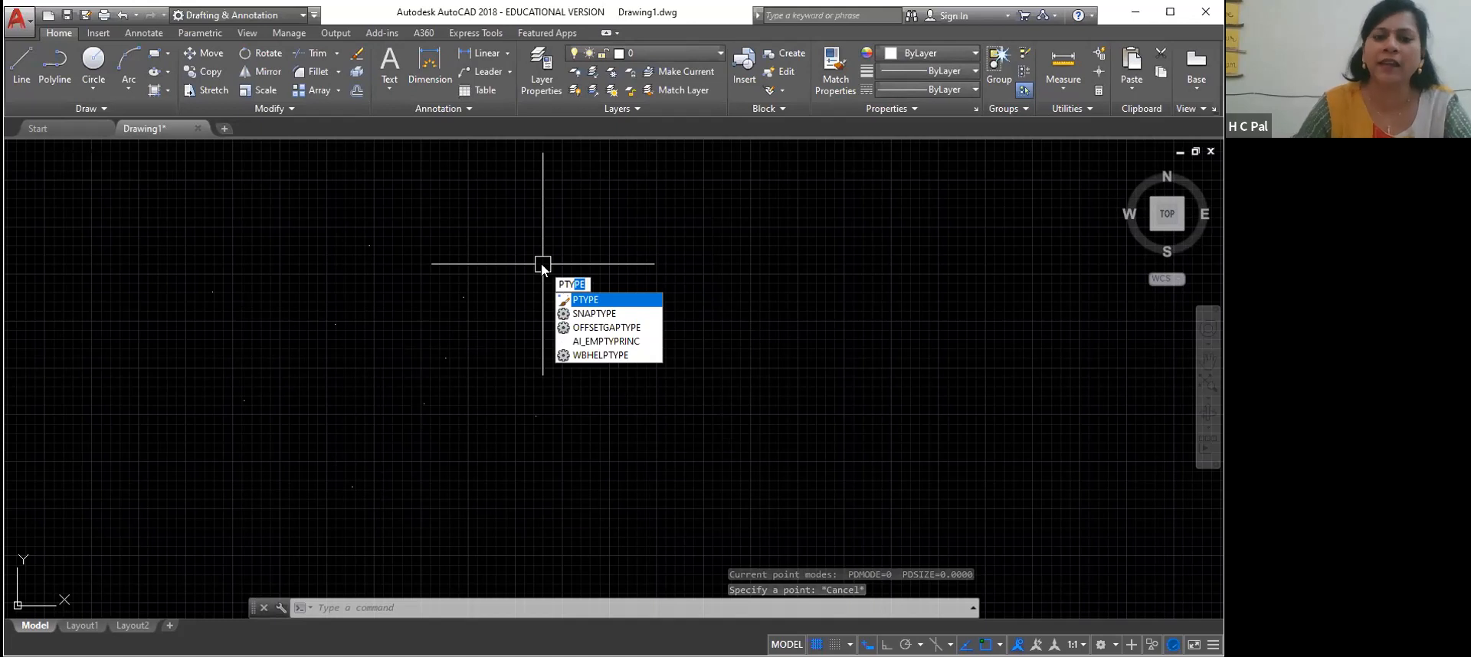
pyautogui.press('Return')
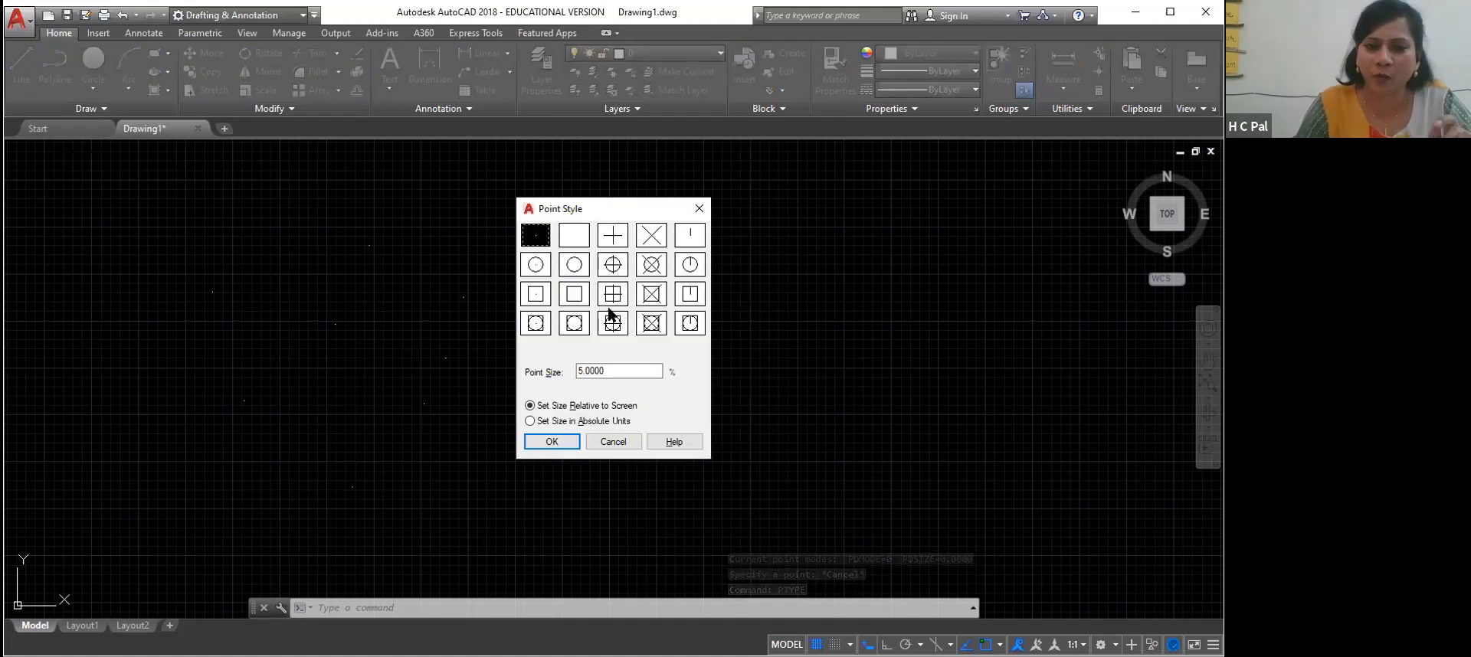
pyautogui.click(614, 266)
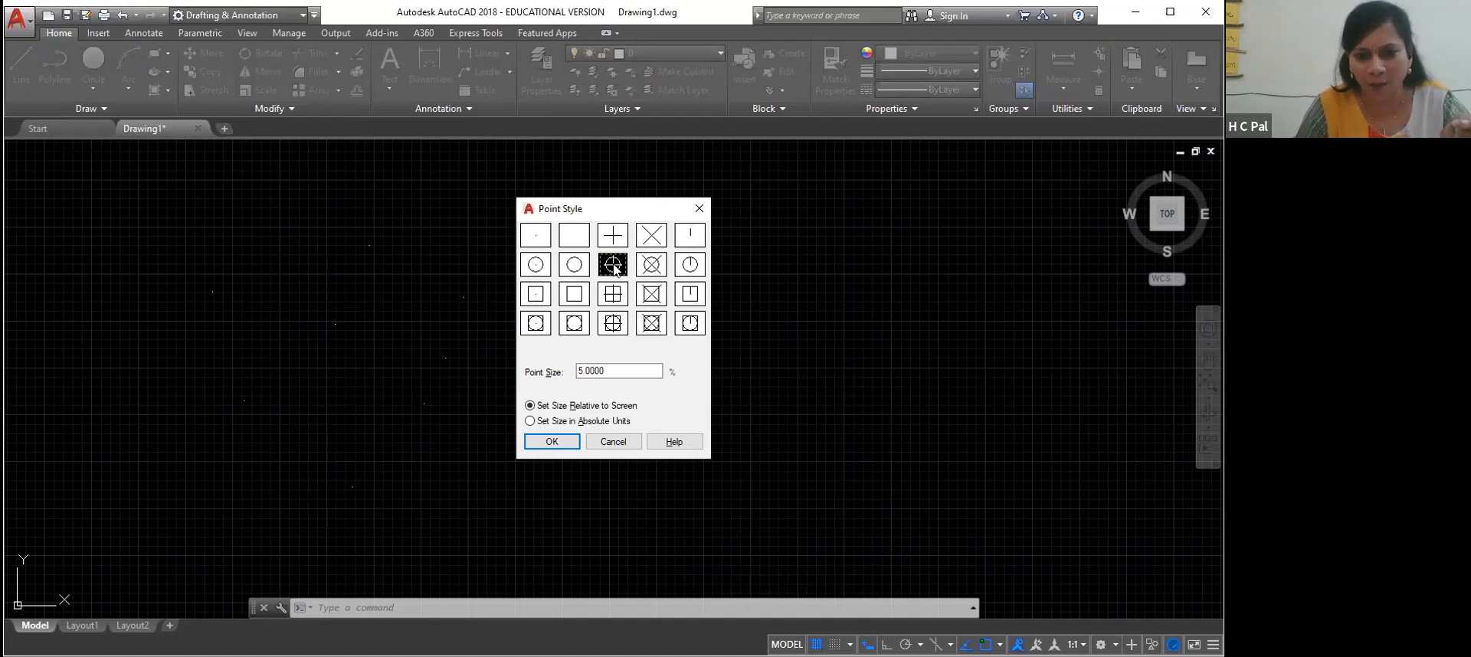
pyautogui.click(552, 442)
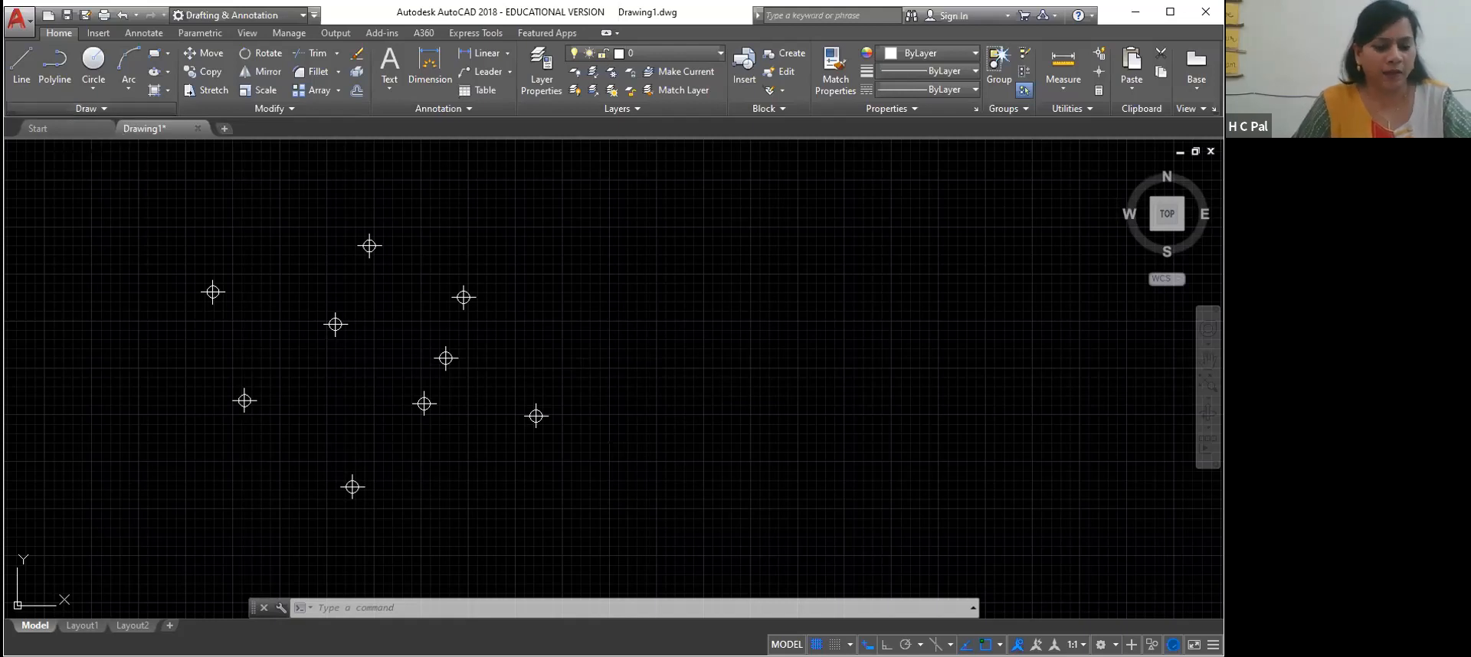
# Erase all the circle-and-cross points from the drawing
pyautogui.click(91, 109)
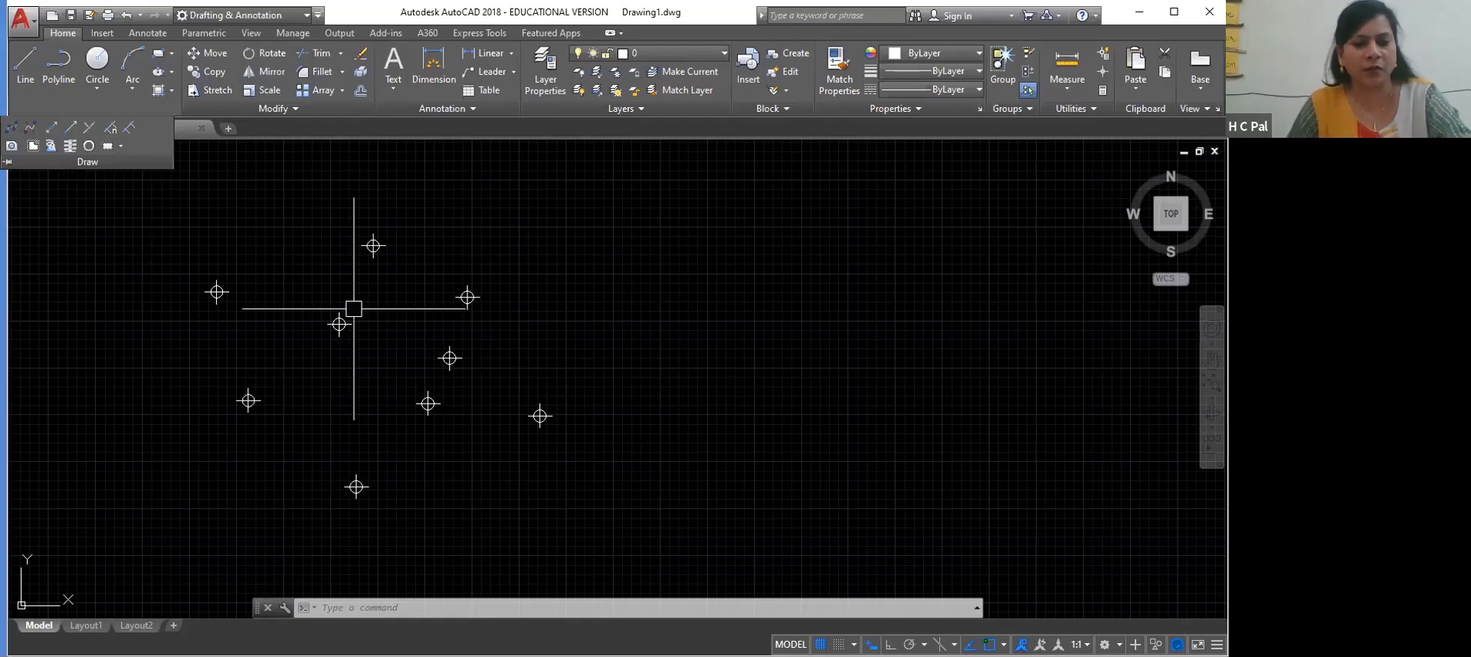
pyautogui.hotkey('ctrl', 'a')
pyautogui.press('Delete')
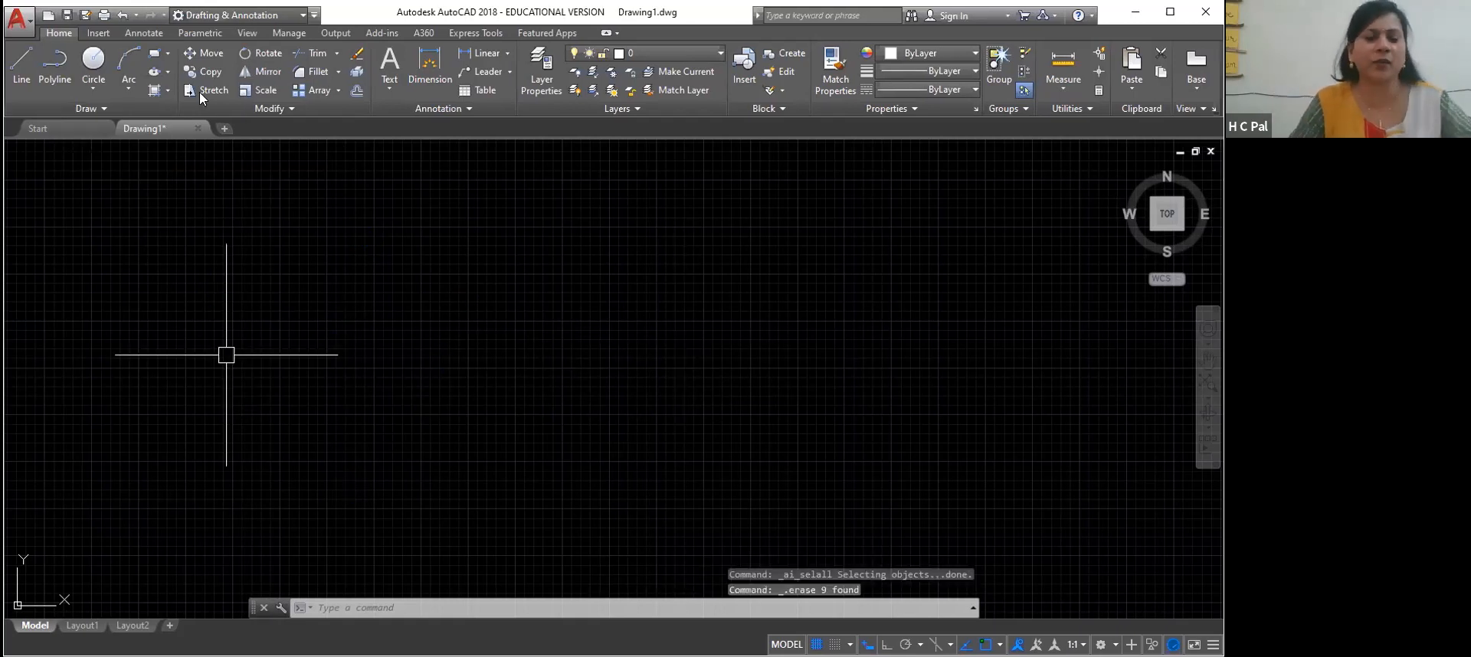
# Draw a single horizontal line across the empty drawing area with Ortho mode on
pyautogui.click(87, 109)
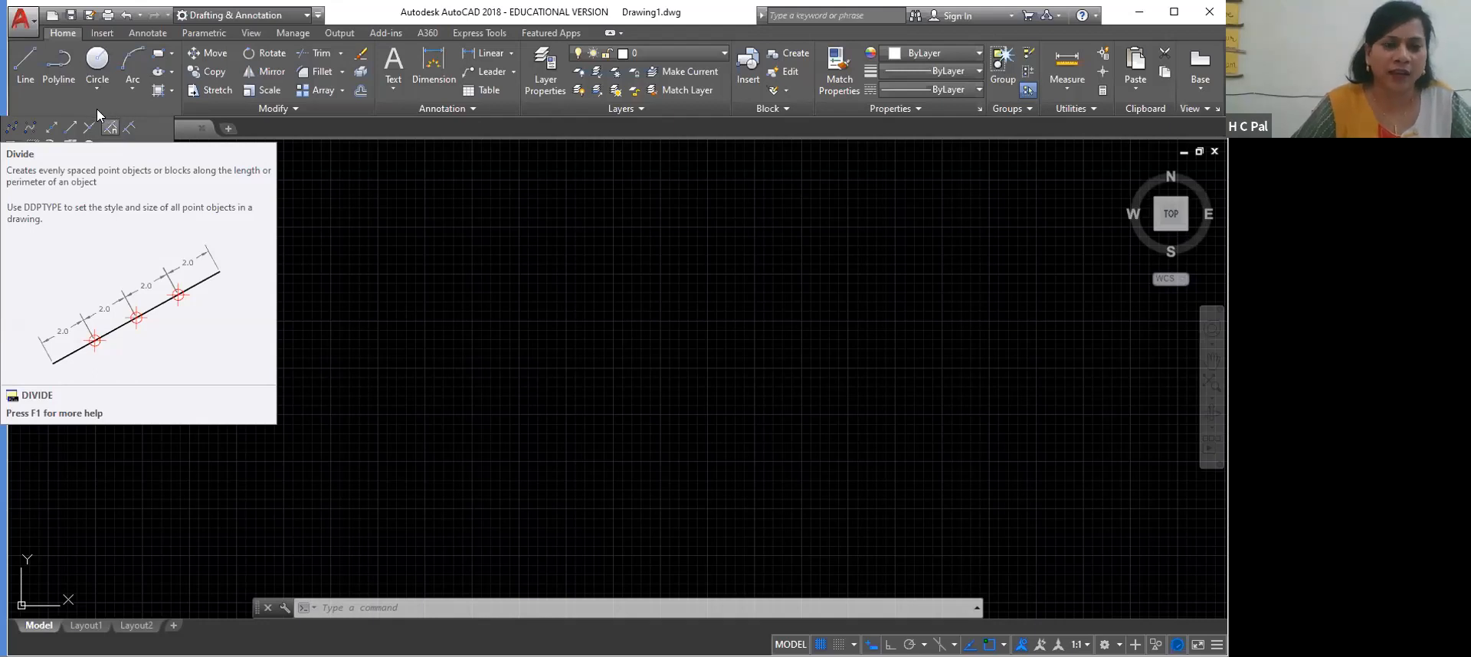
pyautogui.click(25, 61)
pyautogui.click(196, 280)
pyautogui.press('F9')
pyautogui.press('F9')
pyautogui.press('F8')
pyautogui.click(689, 279)
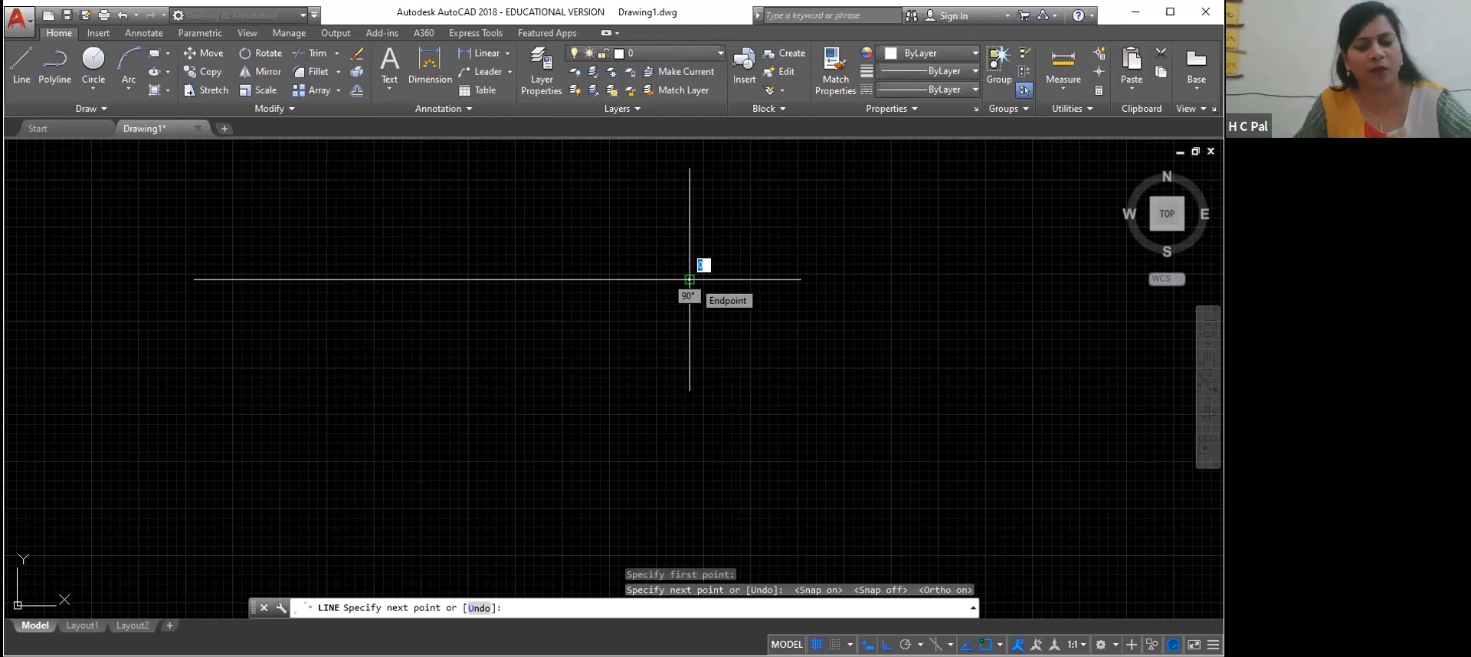
pyautogui.rightClick(699, 300)
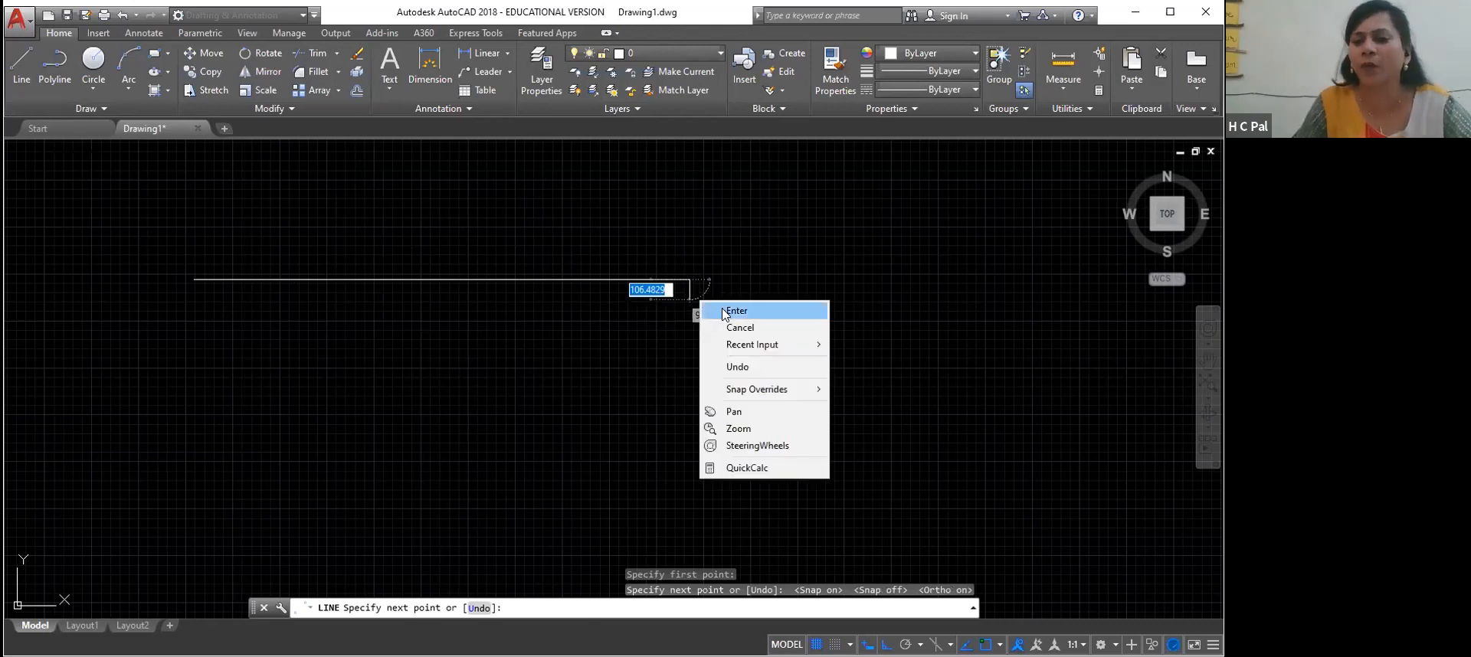
pyautogui.click(723, 311)
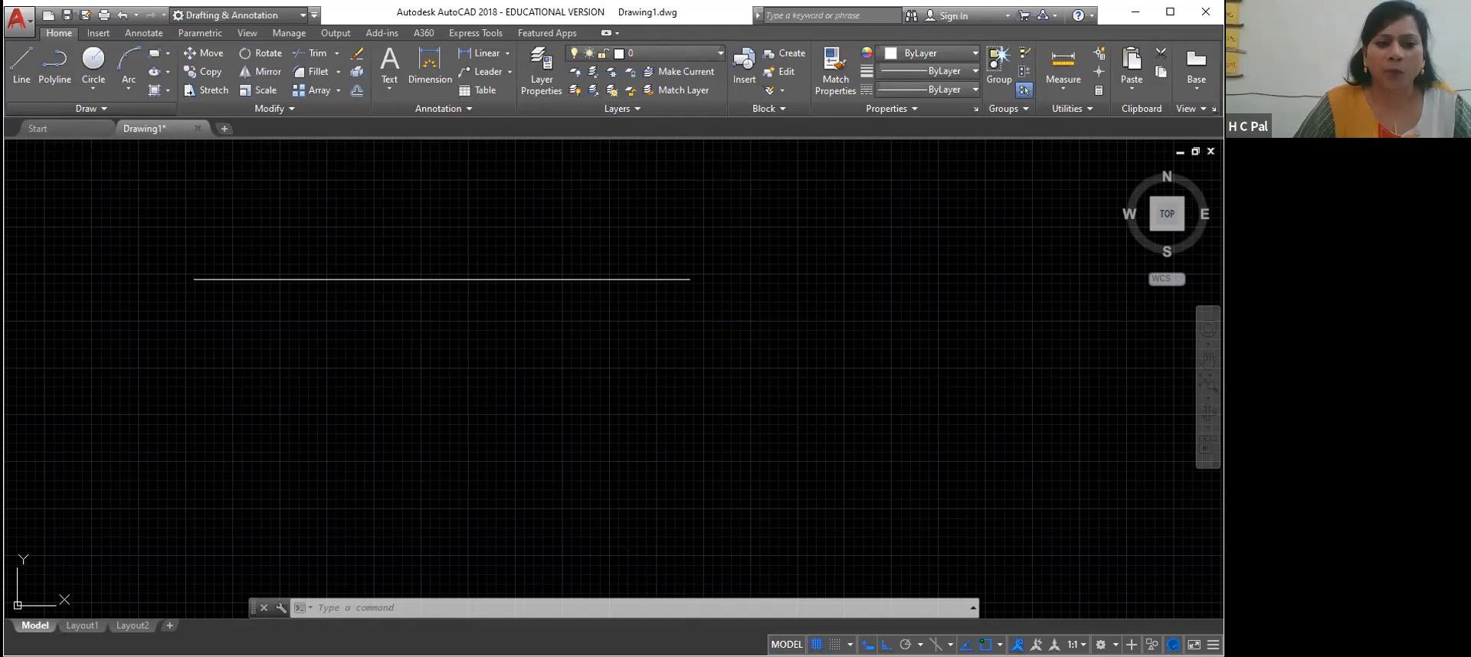
# Divide the horizontal line into 10 equal segments with the Divide command
pyautogui.click(85, 108)
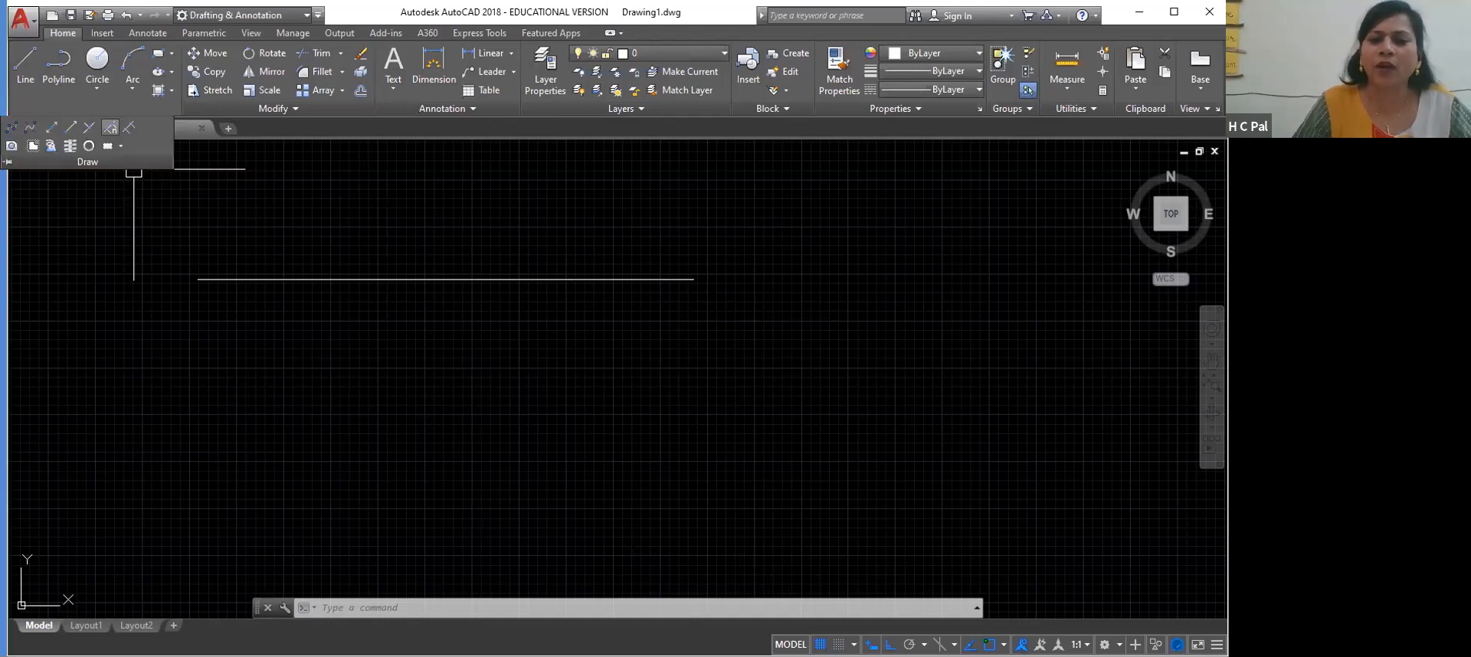
pyautogui.click(111, 127)
pyautogui.click(394, 279)
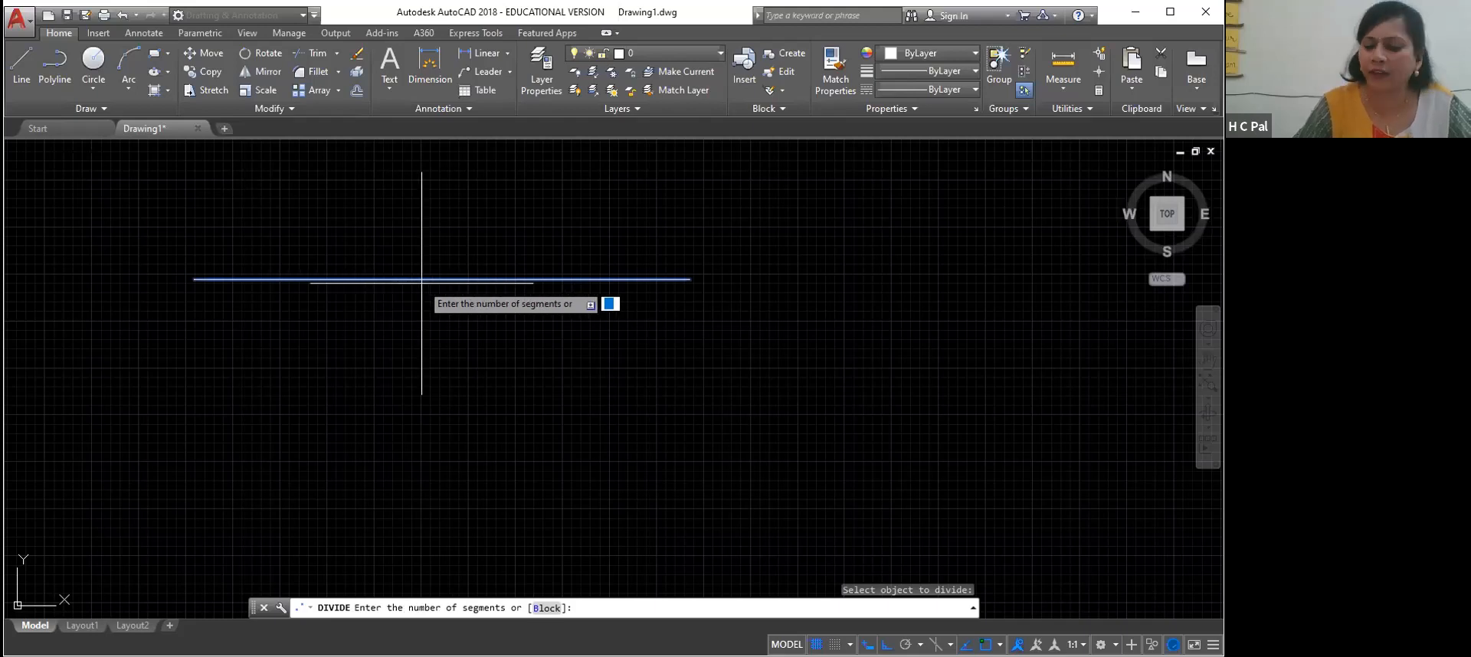
pyautogui.write('10')
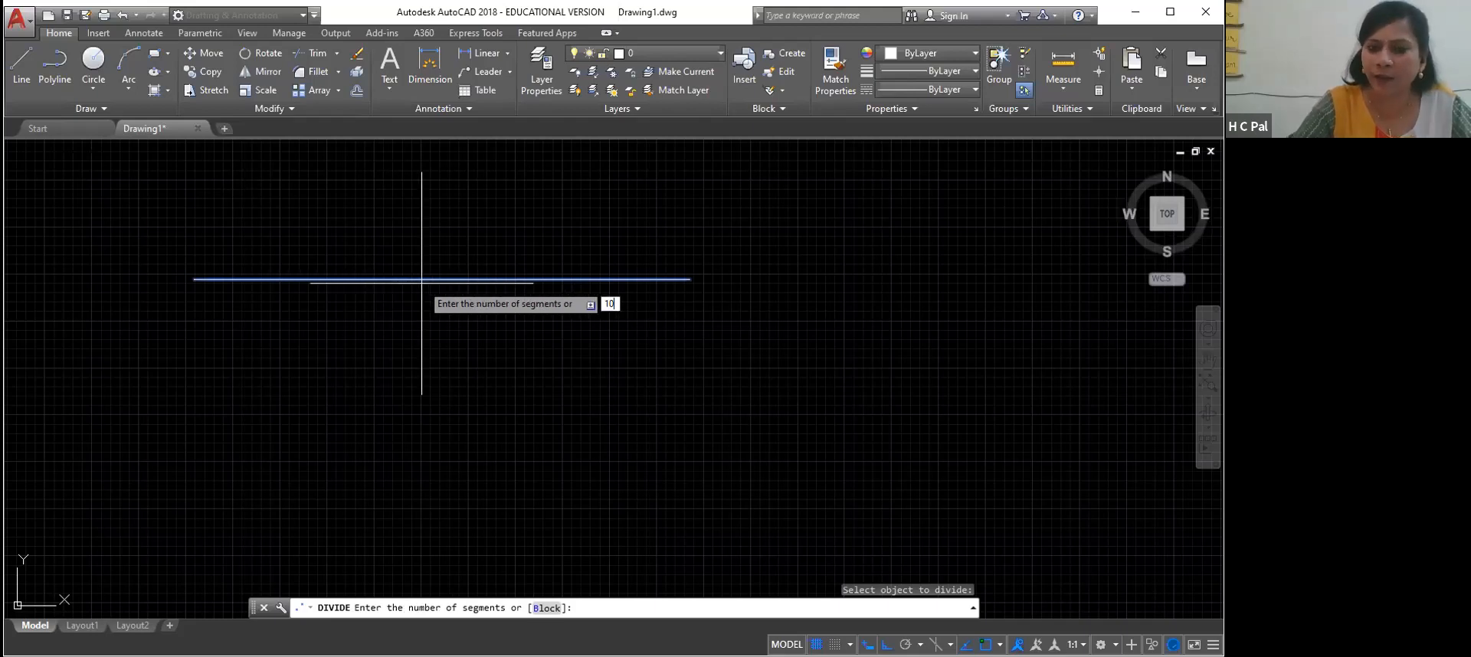
pyautogui.press('Return')
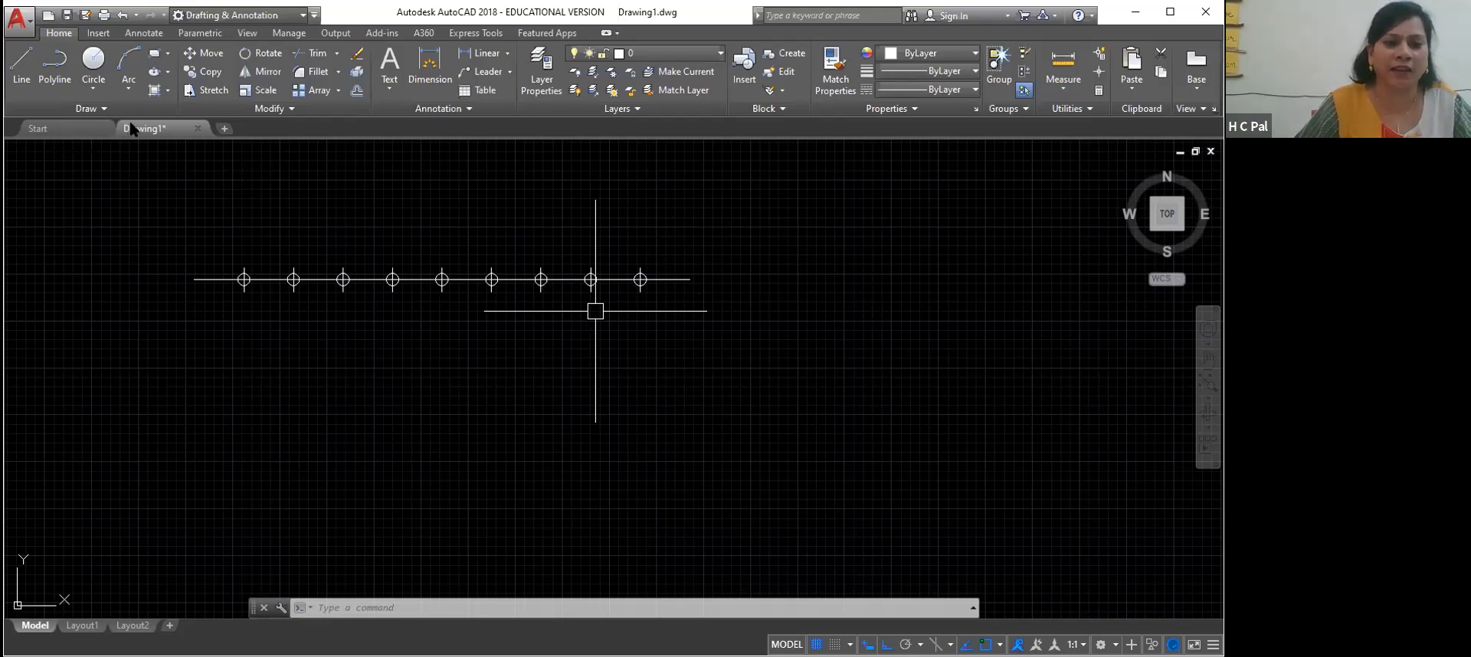
# Erase the divided line together with all its division points
pyautogui.click(92, 109)
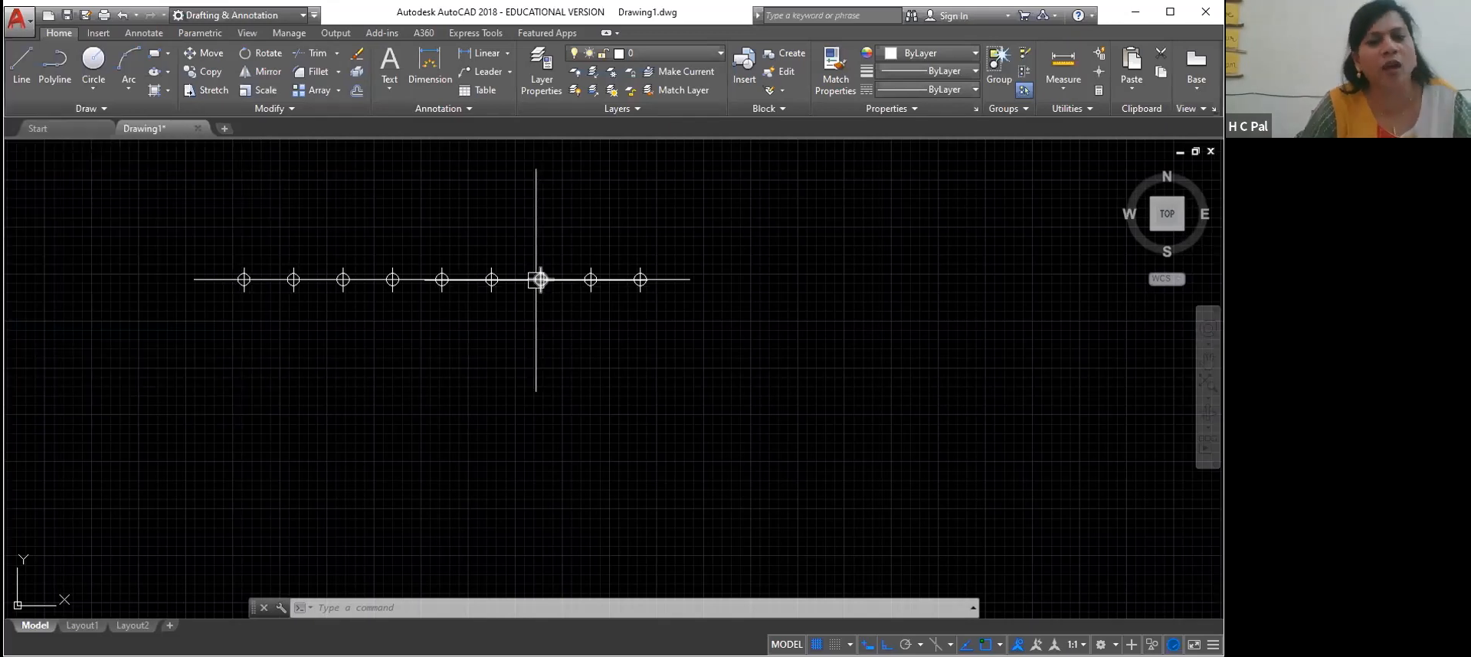
pyautogui.click(445, 279)
pyautogui.click(491, 279)
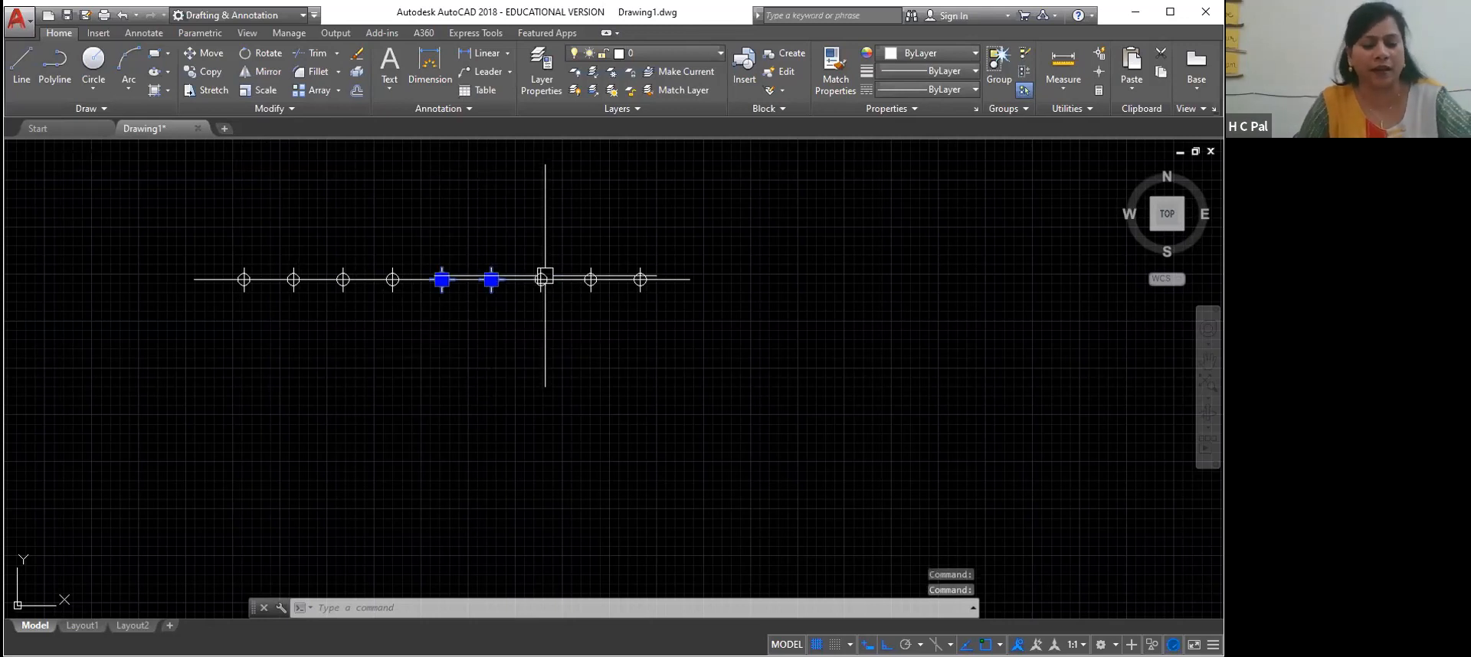
pyautogui.hotkey('ctrl', 'a')
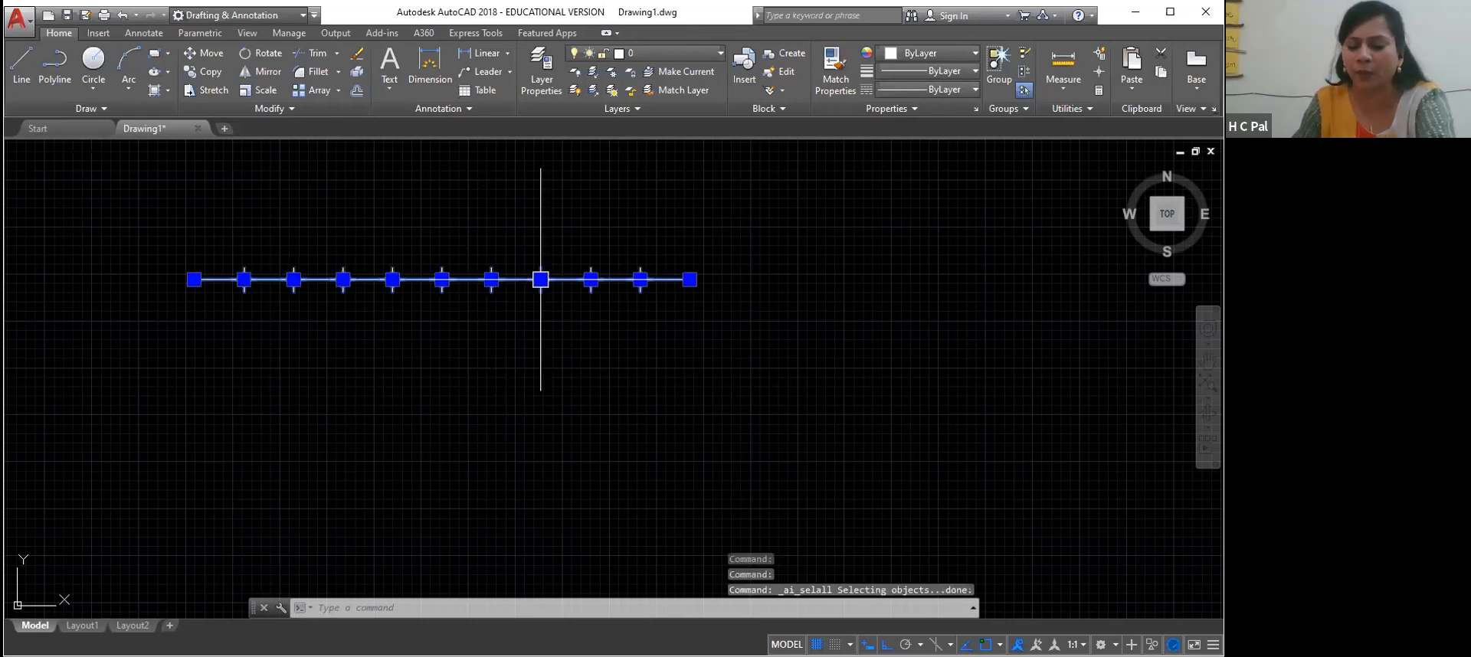
pyautogui.press('Delete')
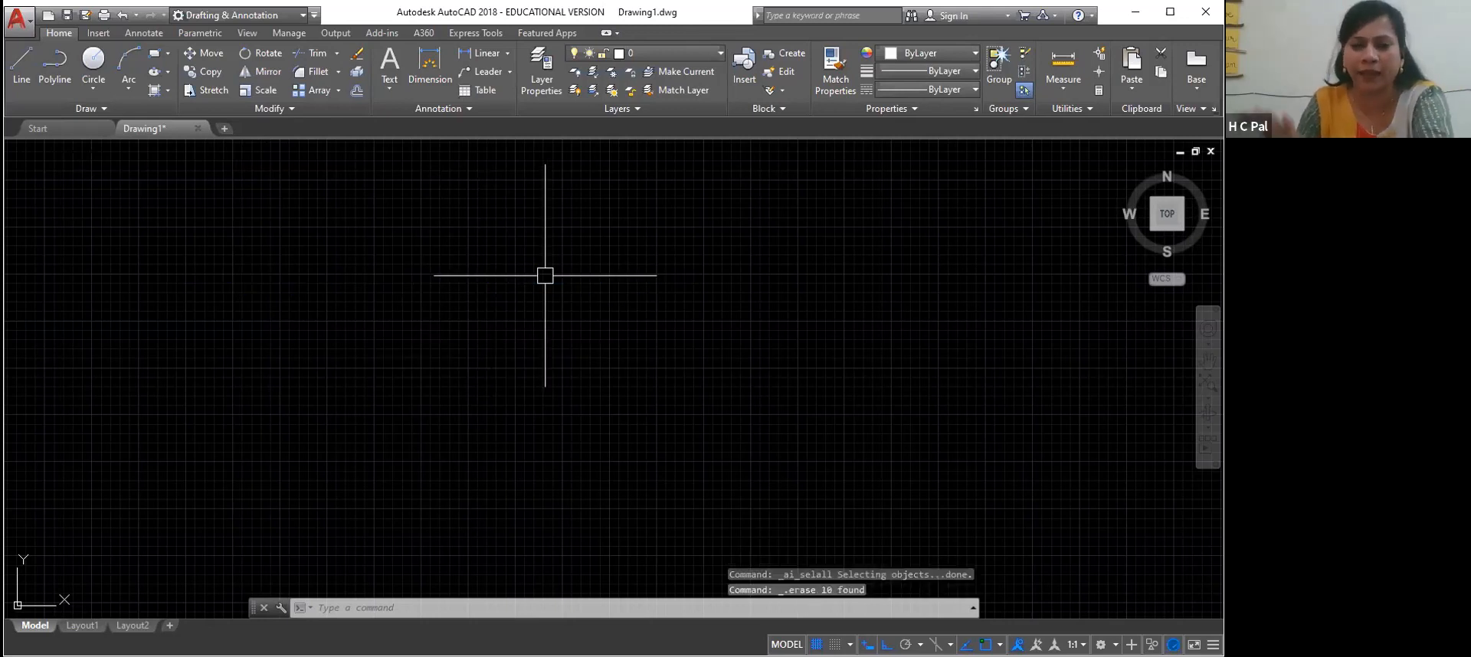
# Draw a circle by center and radius in the empty drawing area
pyautogui.click(92, 109)
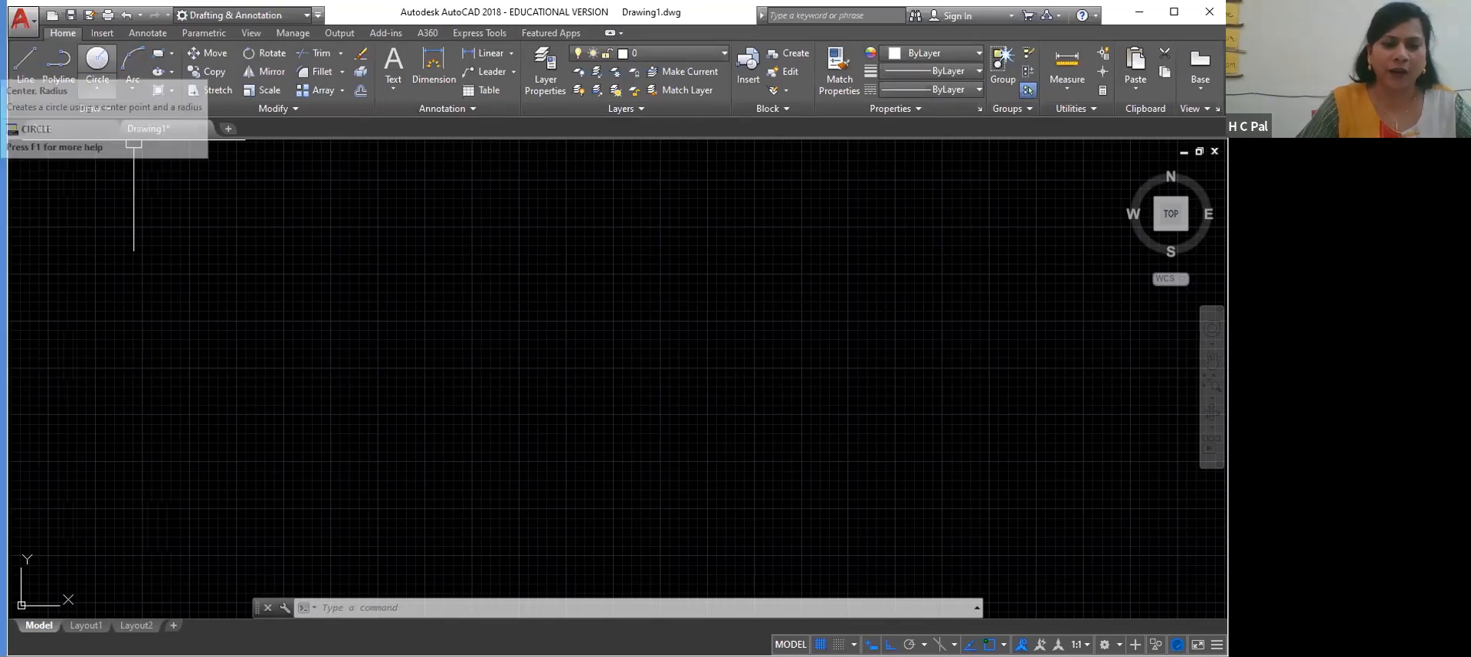
pyautogui.click(272, 252)
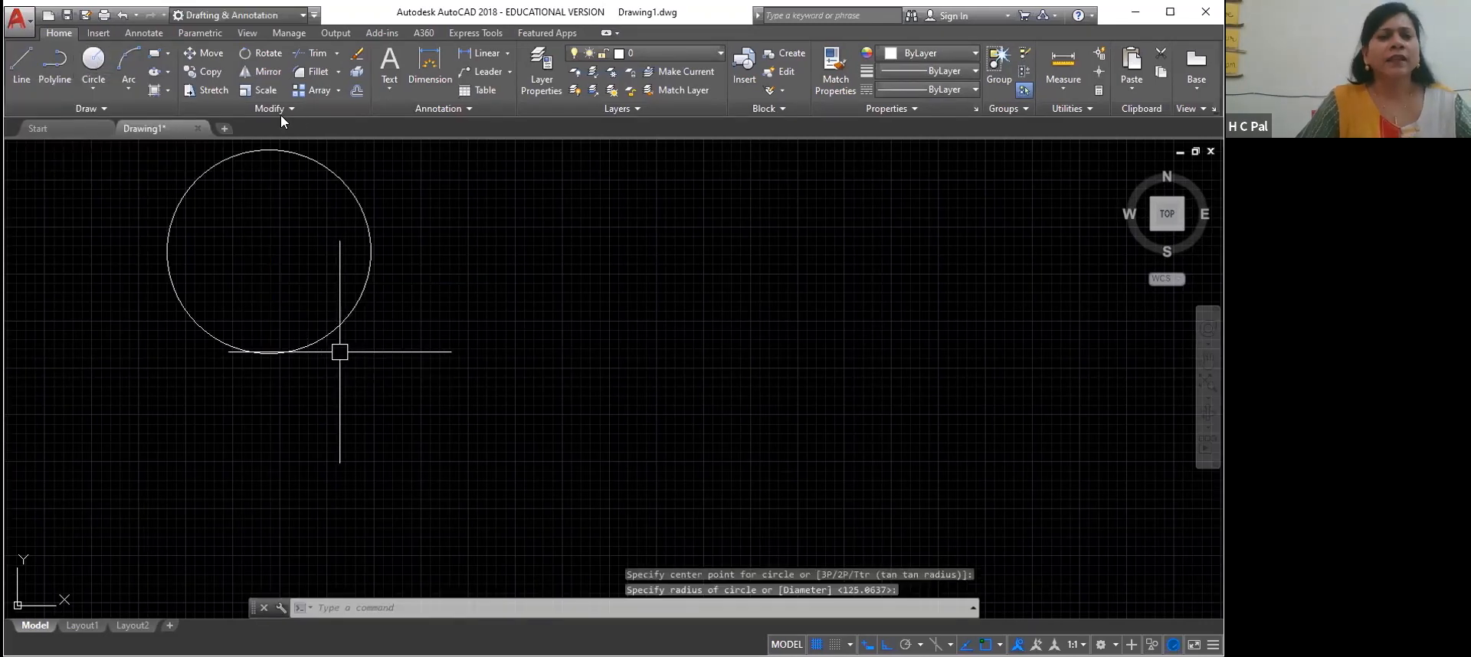
pyautogui.click(163, 90)
pyautogui.click(713, 178)
# Hatch the inside of the circle with the AR-CONC pattern
pyautogui.click(153, 96)
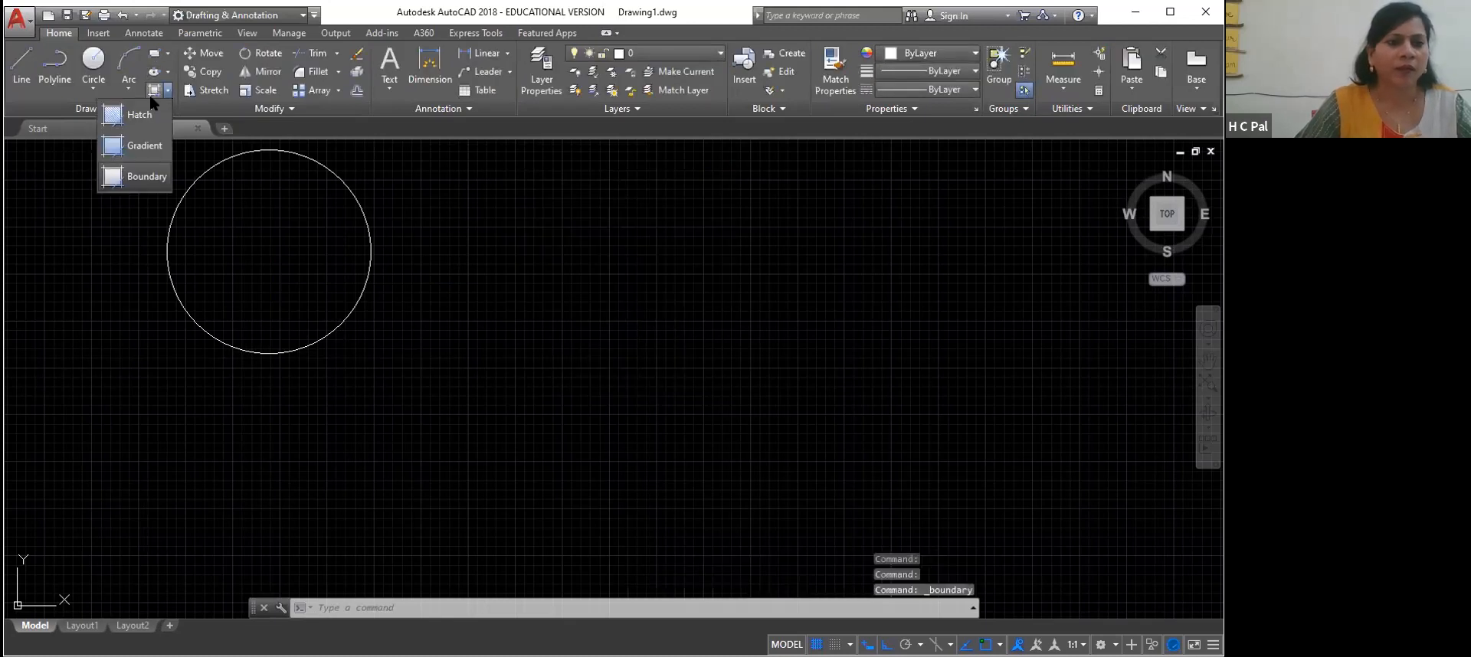
pyautogui.click(142, 111)
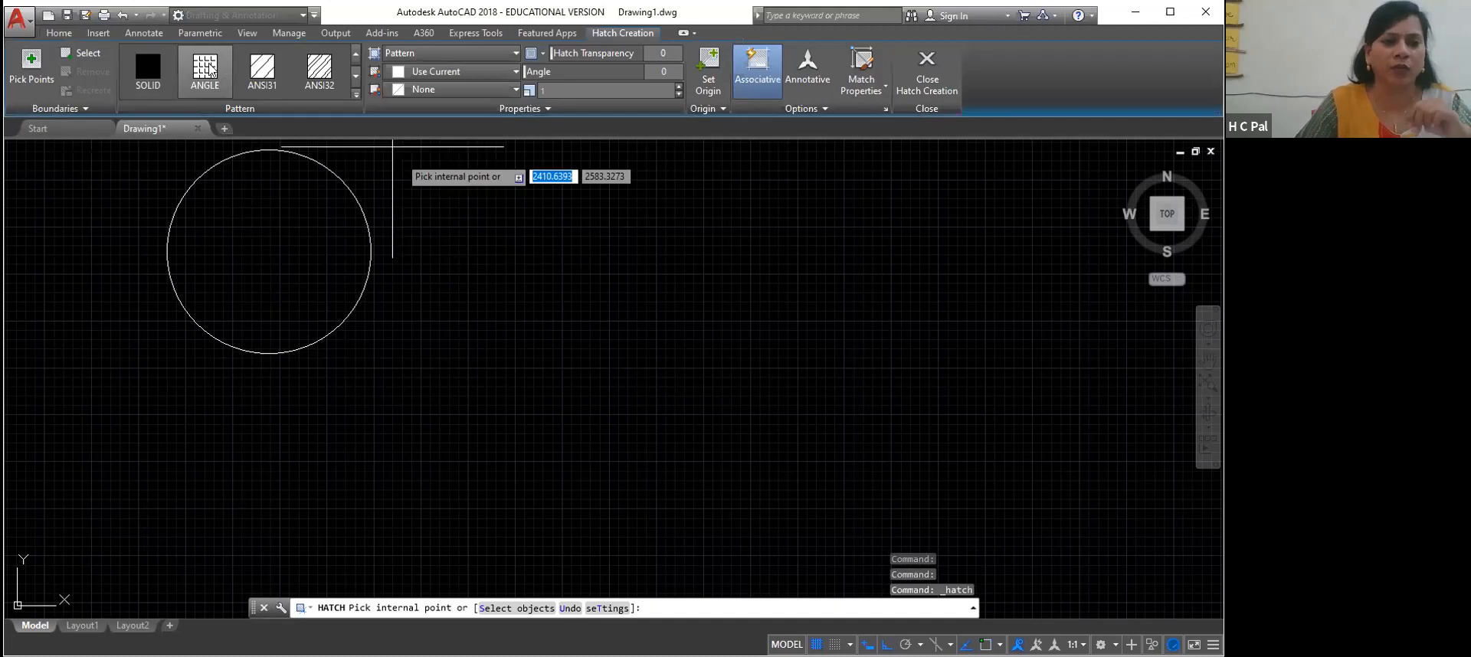
pyautogui.click(356, 94)
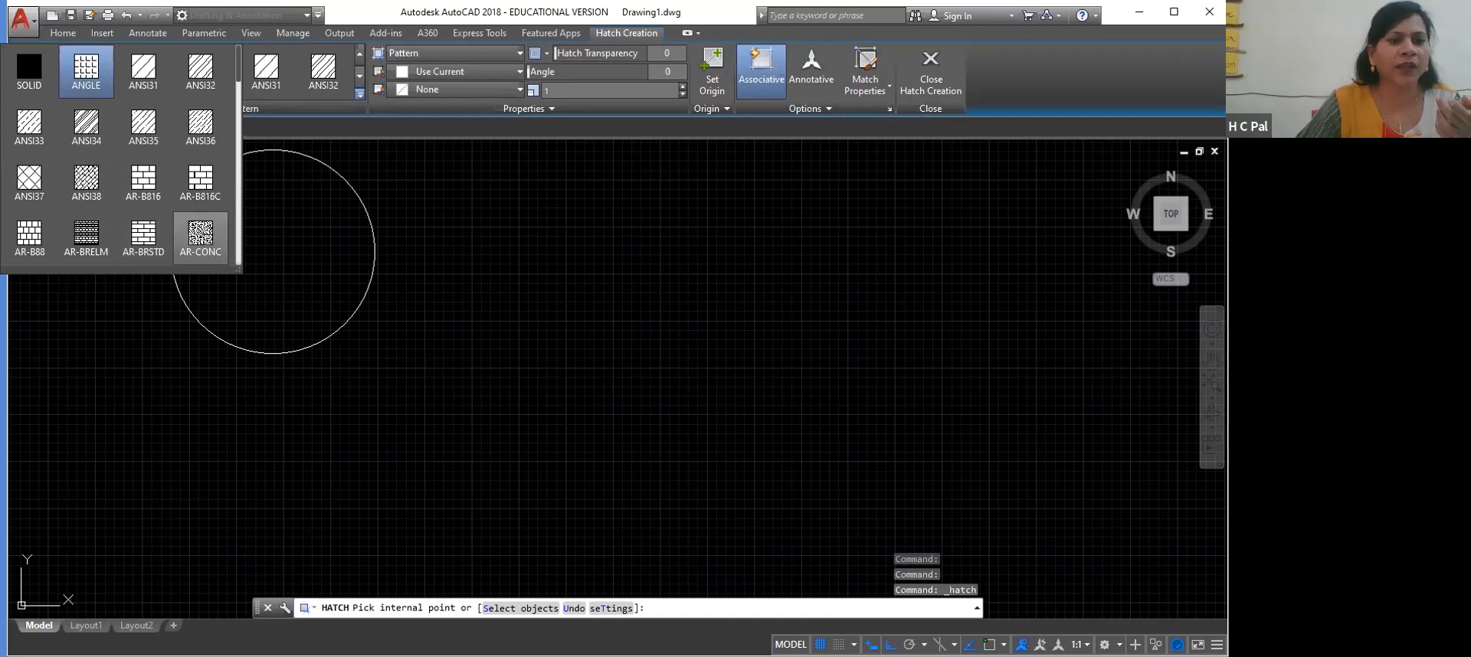
pyautogui.click(201, 238)
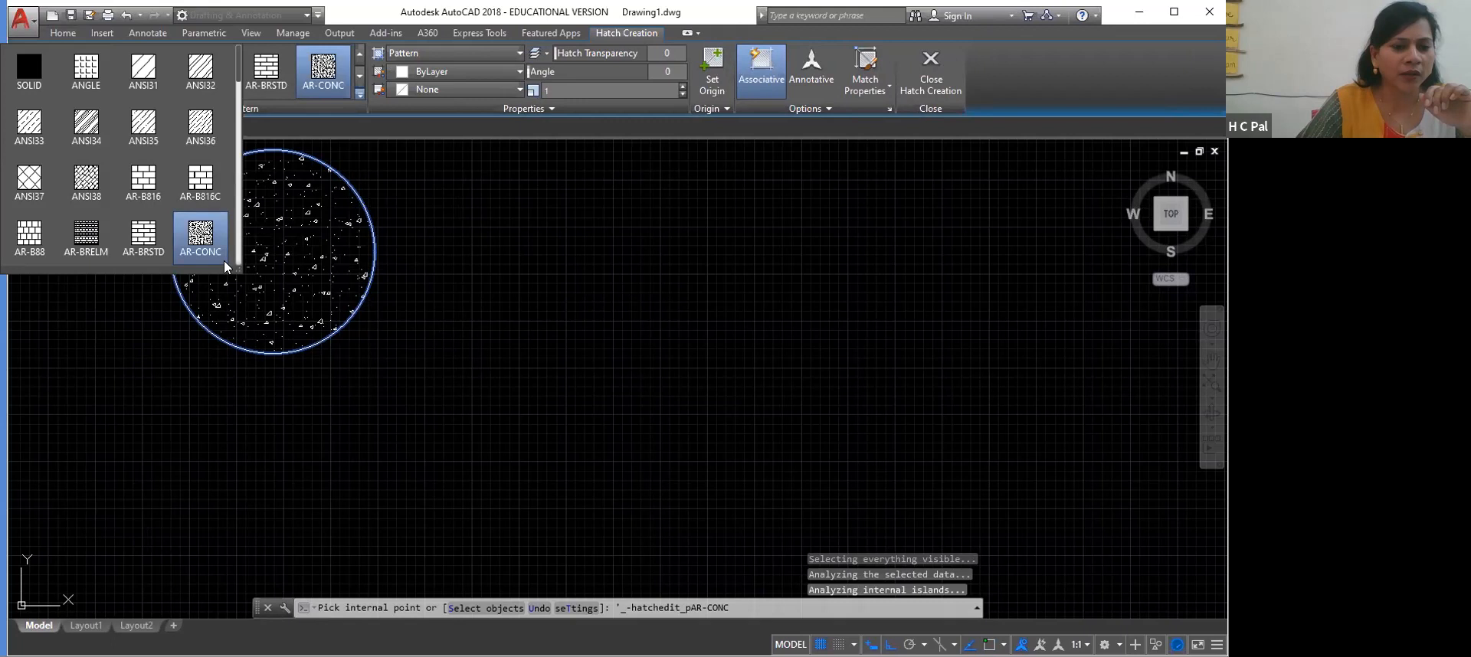
# Change the circle's hatch pattern to BOX and finish the hatch
pyautogui.scroll(-3, 233, 151)
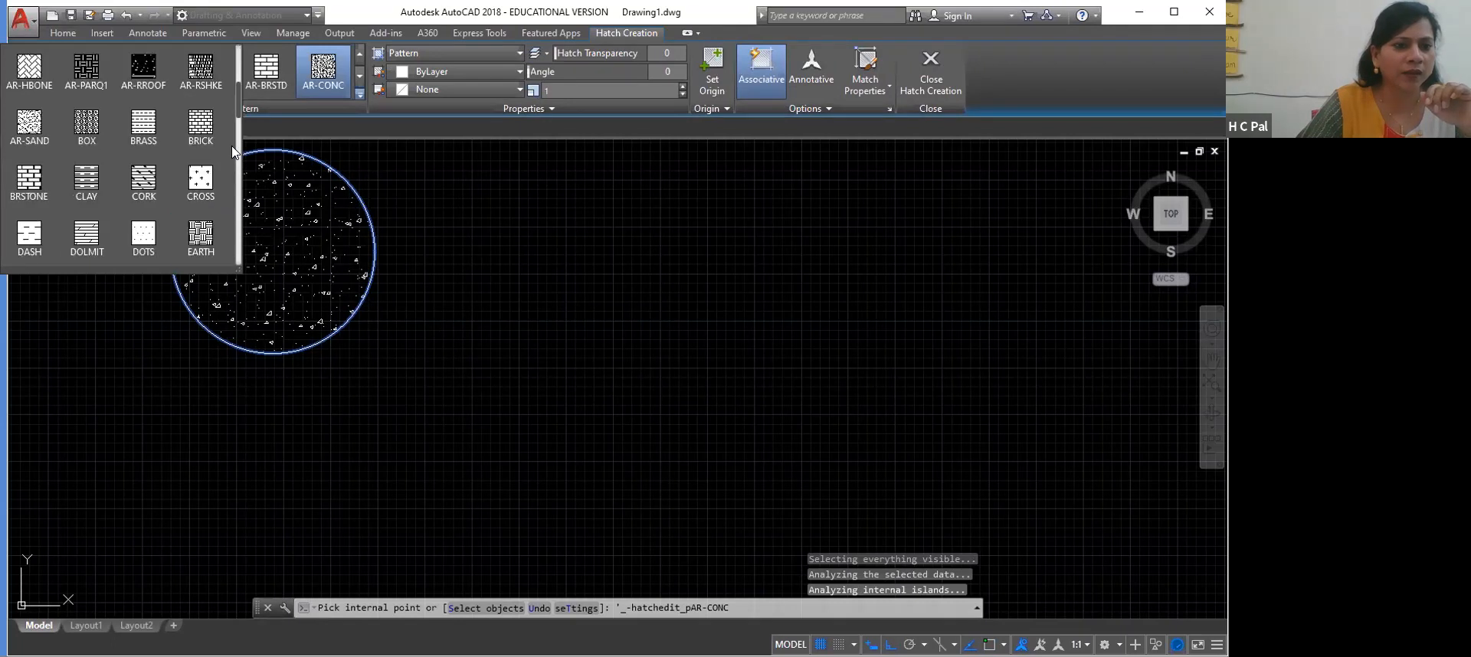
pyautogui.click(84, 123)
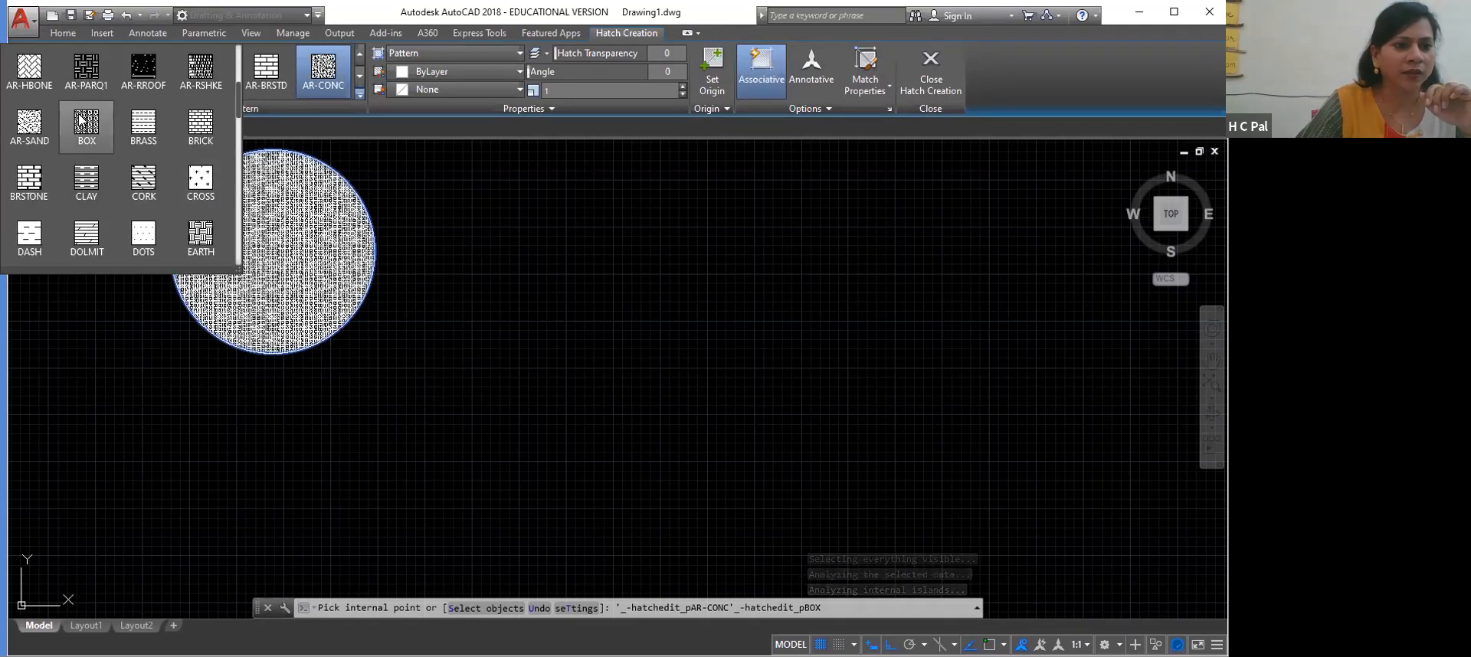
pyautogui.click(299, 270)
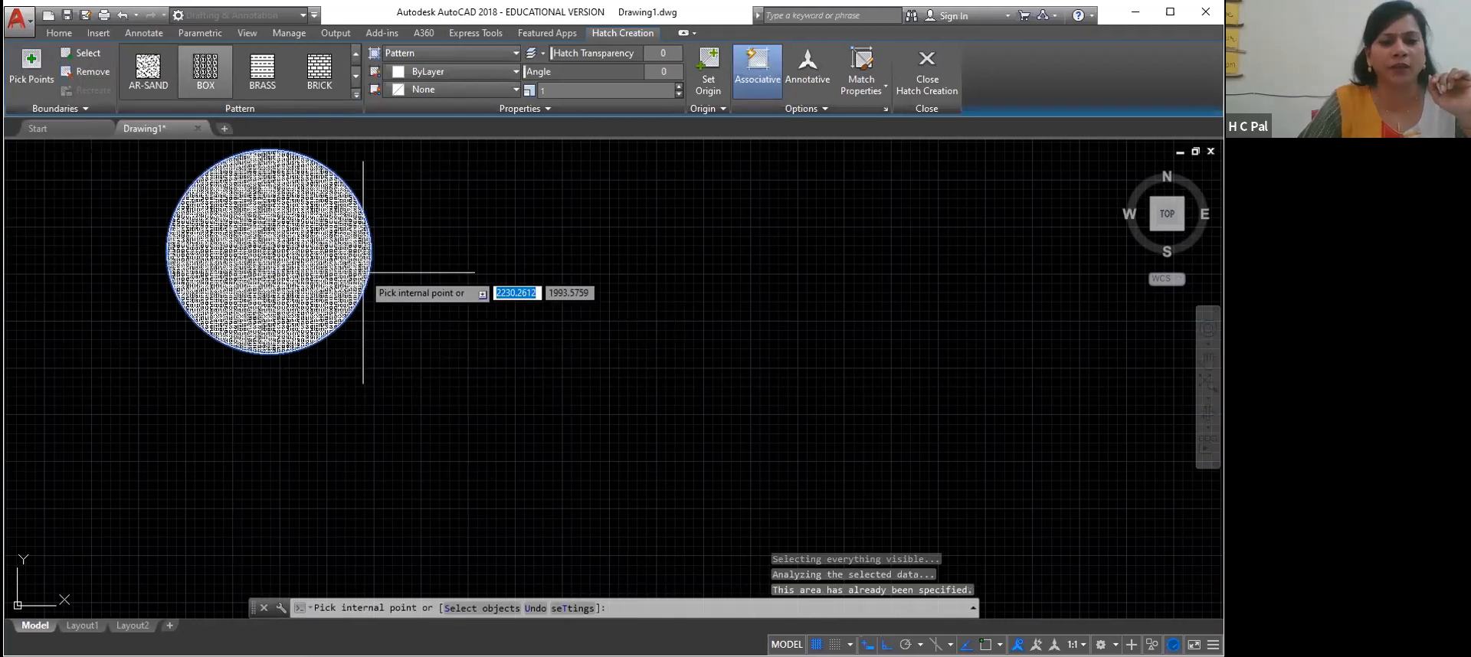
pyautogui.rightClick(239, 251)
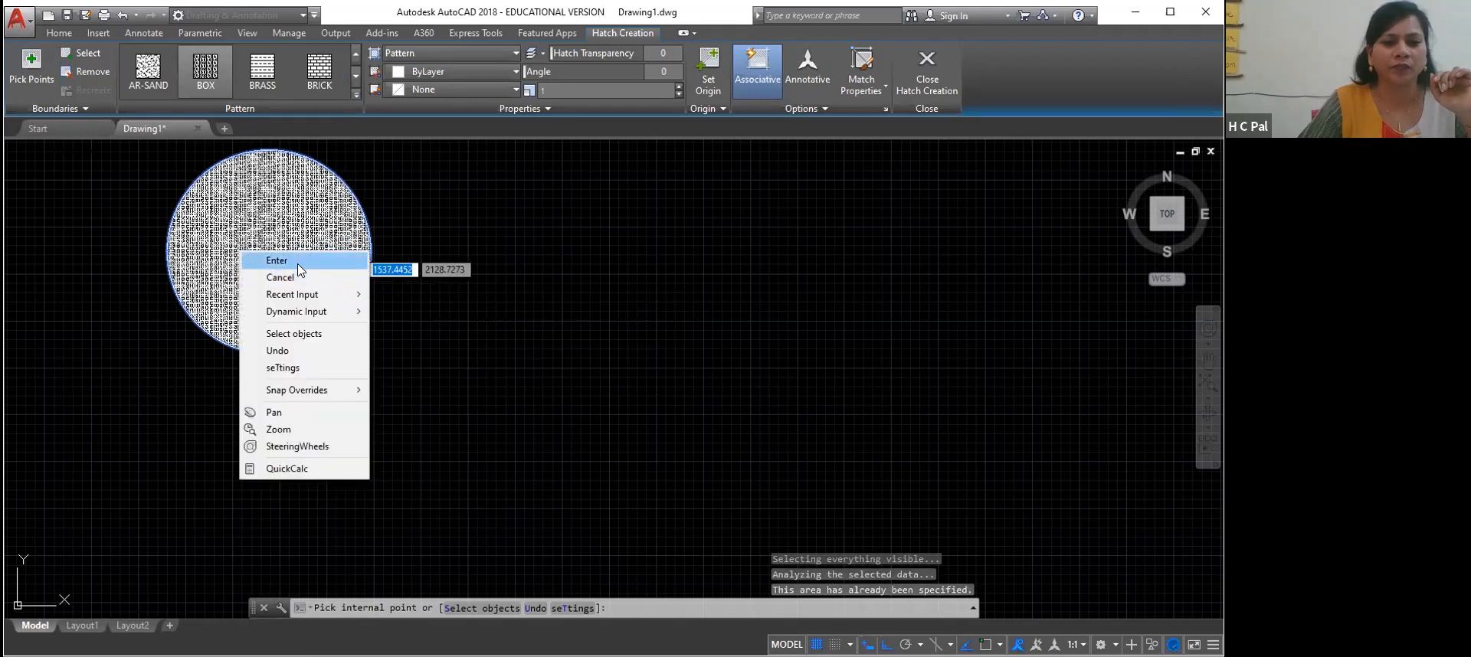
pyautogui.click(298, 264)
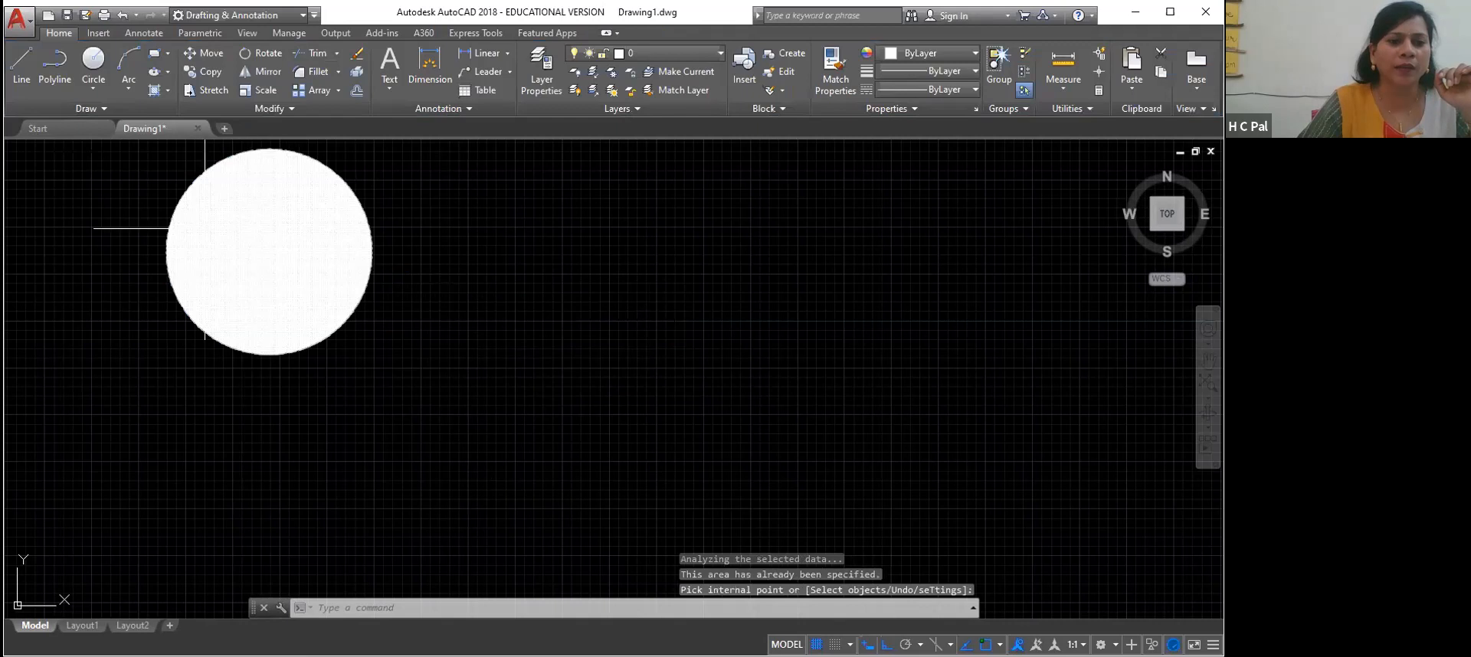
# Examine the BOX hatch inside the circle from far away and close up
pyautogui.scroll(-6, 205, 229)
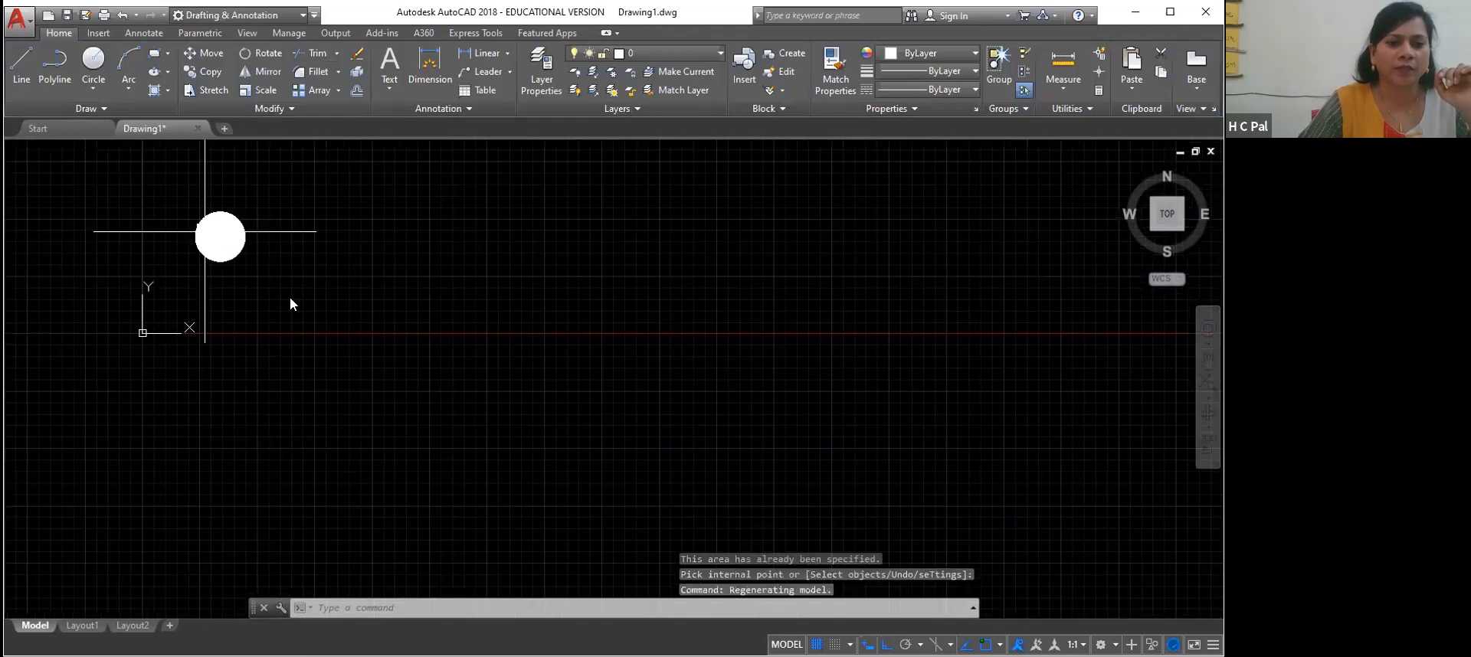
pyautogui.scroll(4, 204, 234)
pyautogui.scroll(6, 205, 235)
pyautogui.rightClick(273, 283)
pyautogui.click(324, 408)
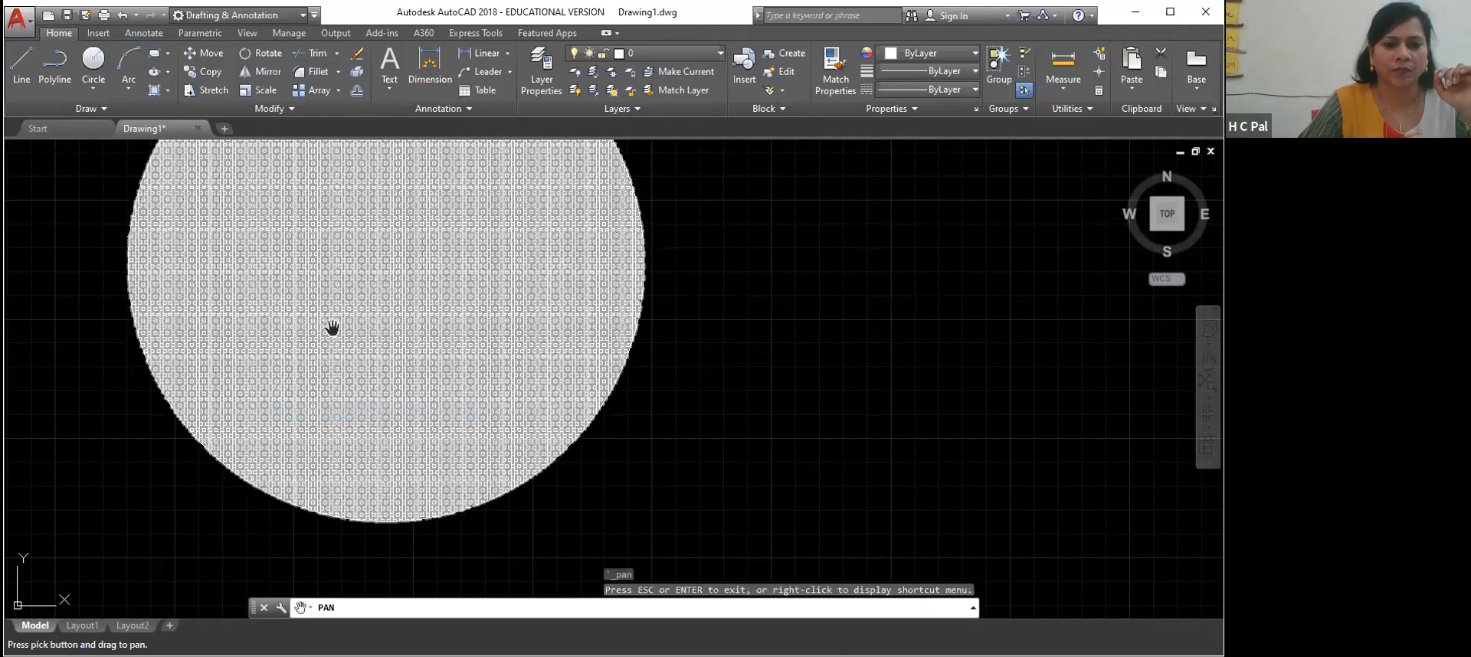
pyautogui.moveTo(332, 331); pyautogui.dragTo(420, 461)
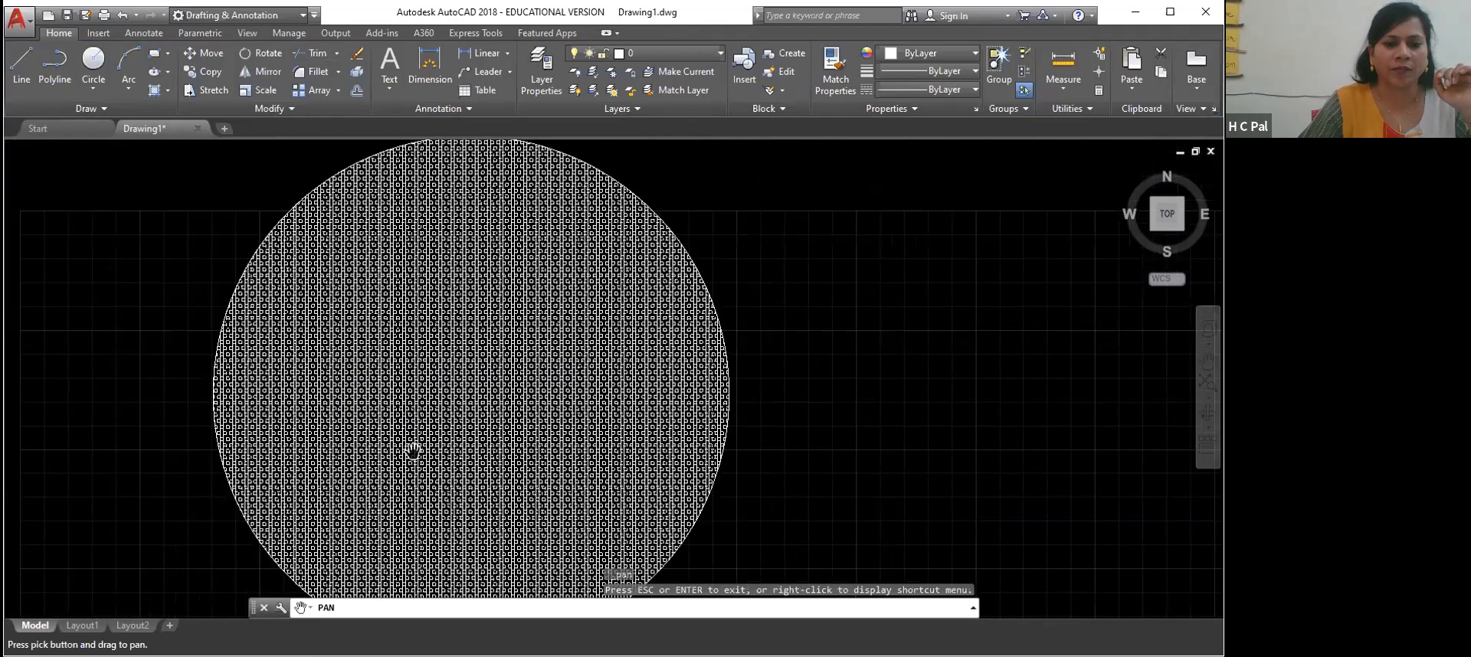
pyautogui.scroll(-3, 412, 453)
pyautogui.rightClick(207, 307)
pyautogui.click(242, 318)
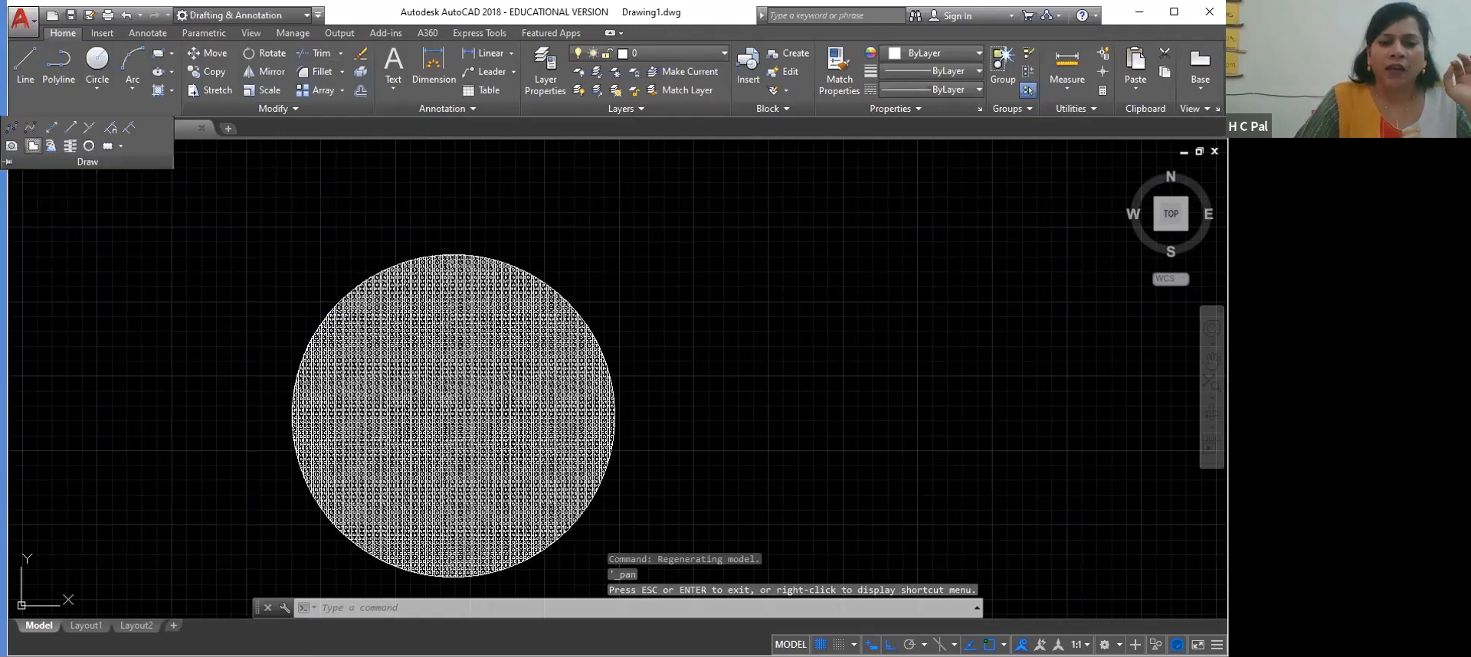
# Draw an irregular polygonal wipeout over the middle of the hatched circle and finish it
pyautogui.click(33, 145)
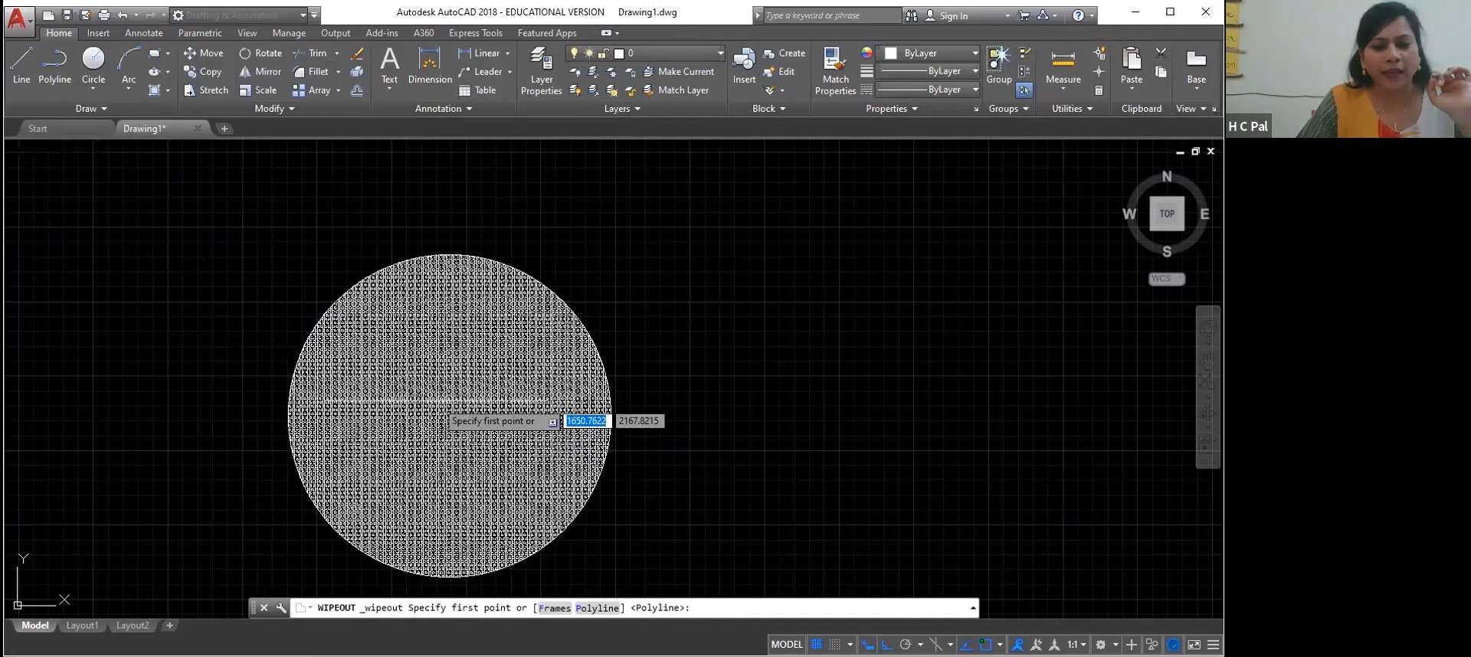
pyautogui.click(387, 405)
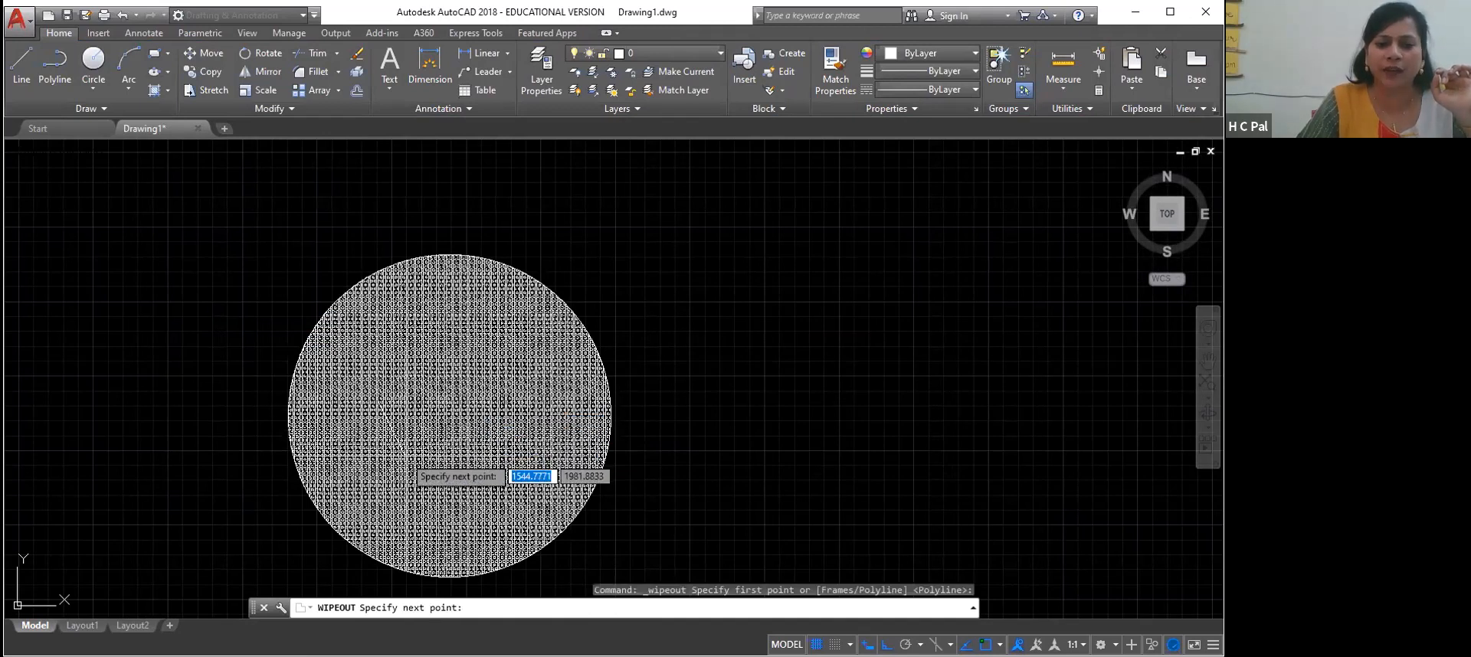
pyautogui.click(401, 456)
pyautogui.click(473, 476)
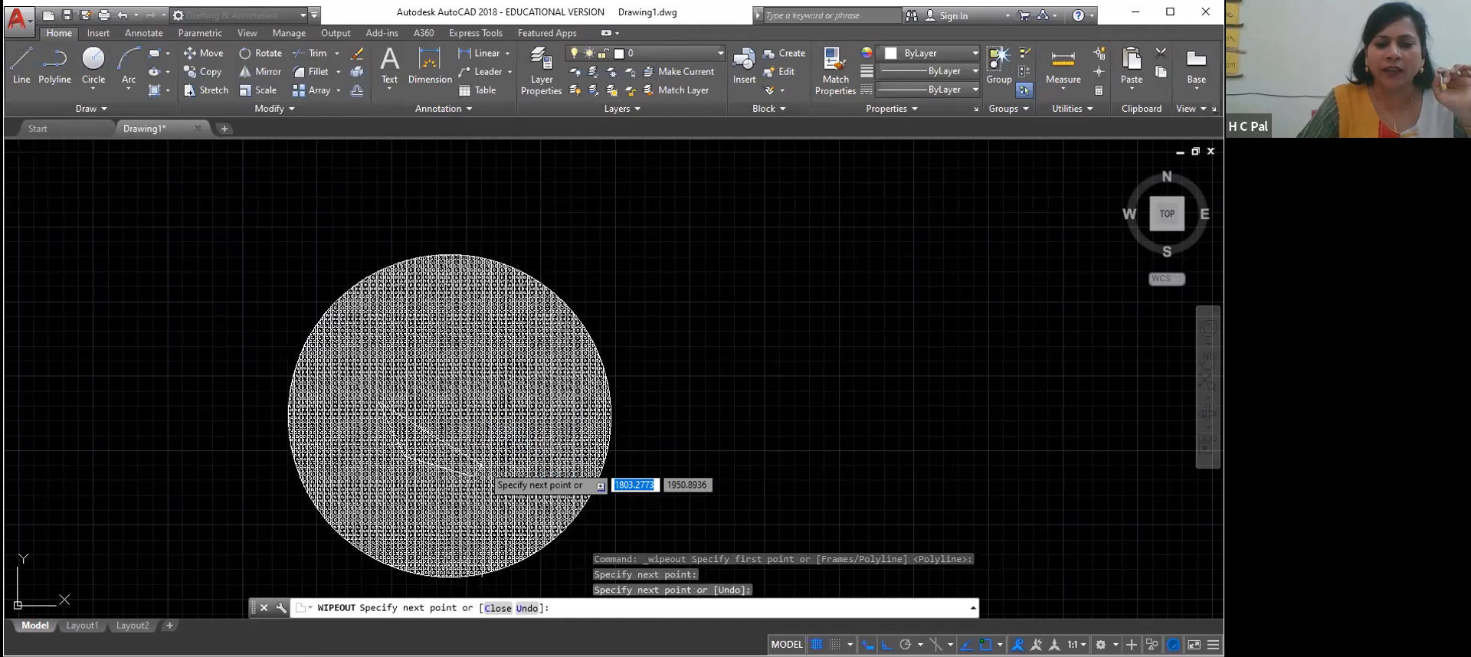
pyautogui.click(491, 455)
pyautogui.click(540, 422)
pyautogui.click(532, 388)
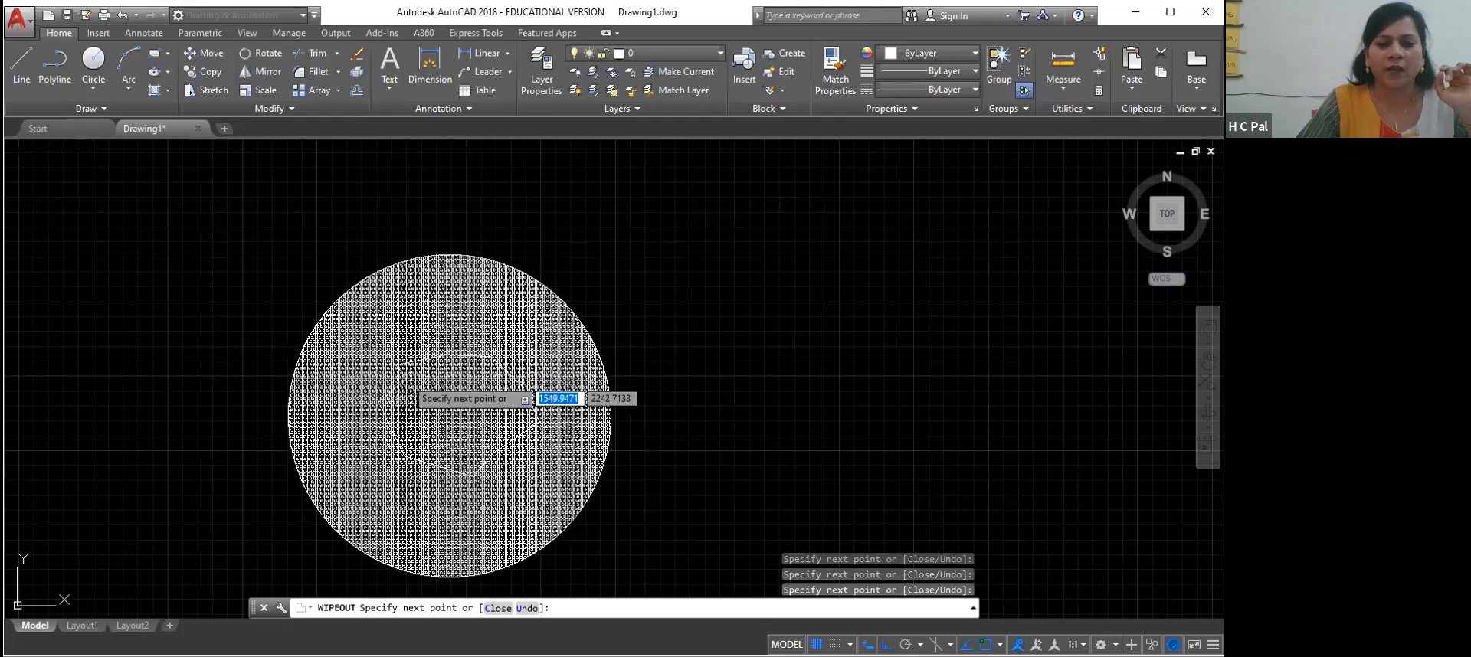
pyautogui.rightClick(387, 365)
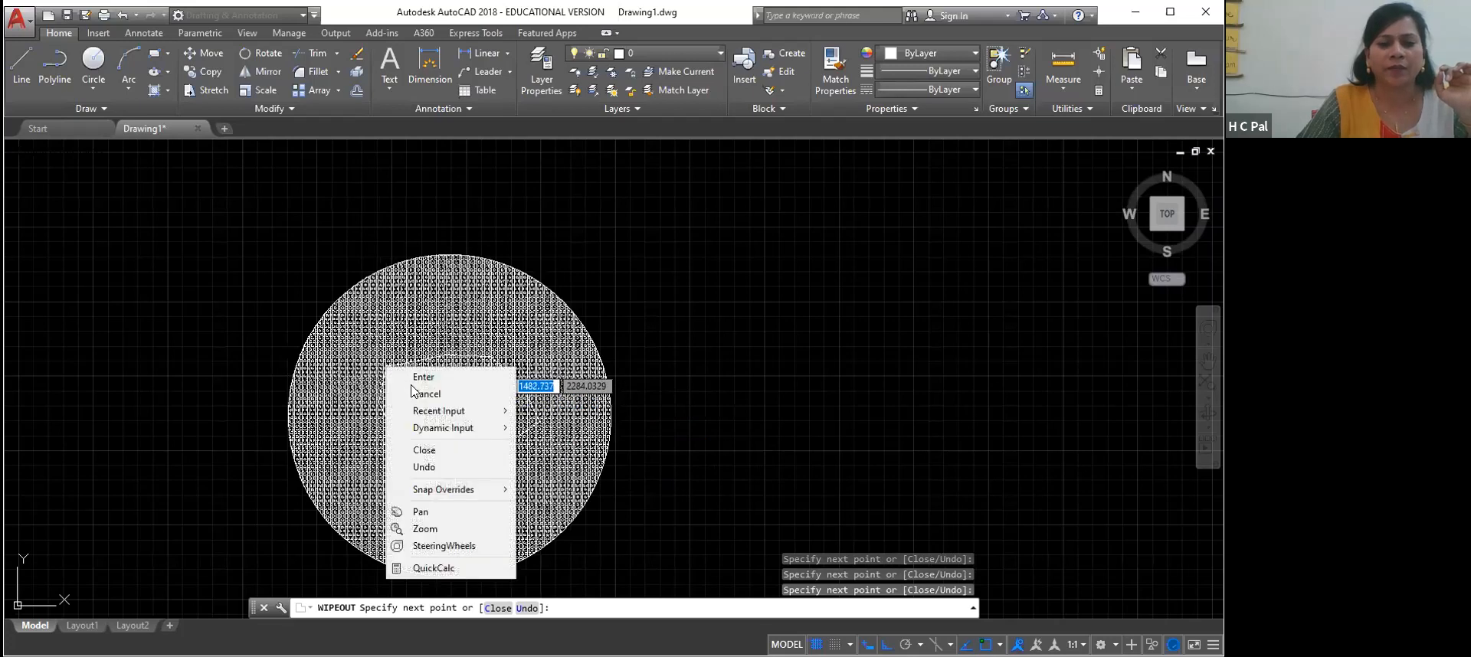
pyautogui.click(406, 376)
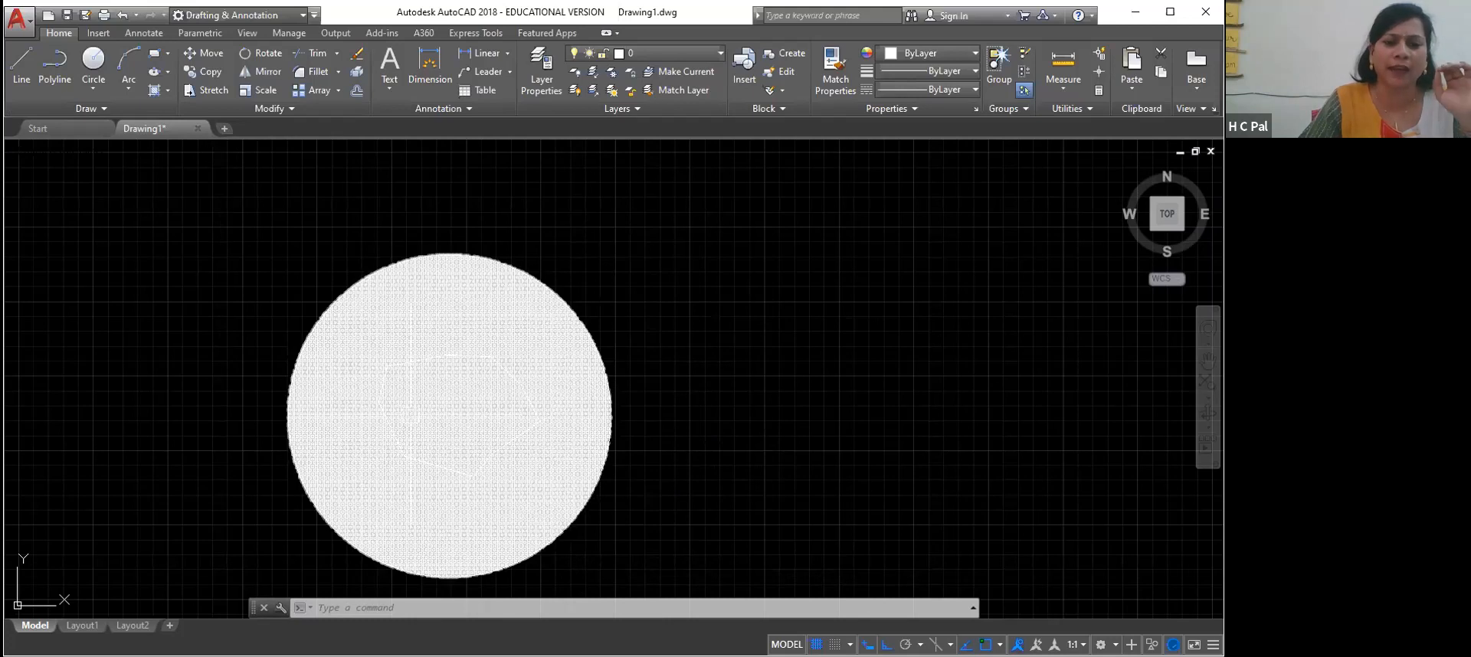
# Clear the hatch selection and undo the irregular wipeout together with the last pan
pyautogui.click(452, 413)
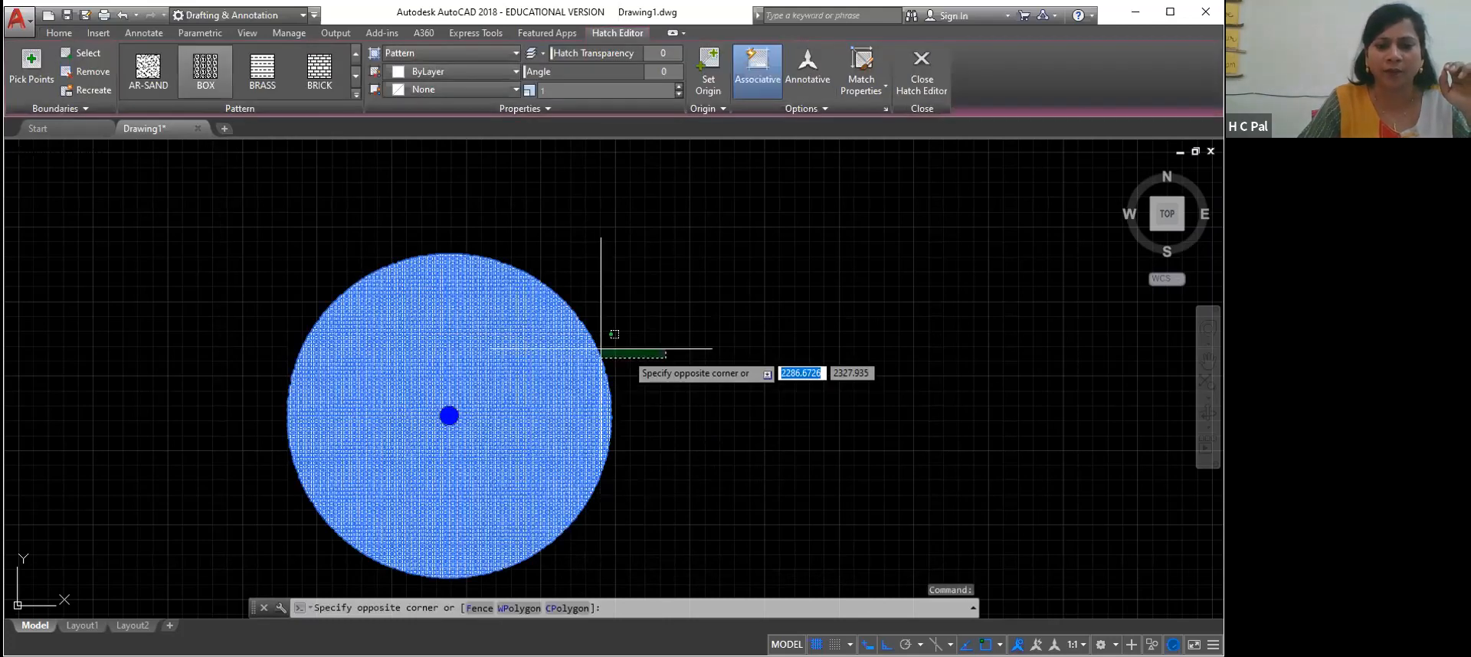
pyautogui.press('Escape')
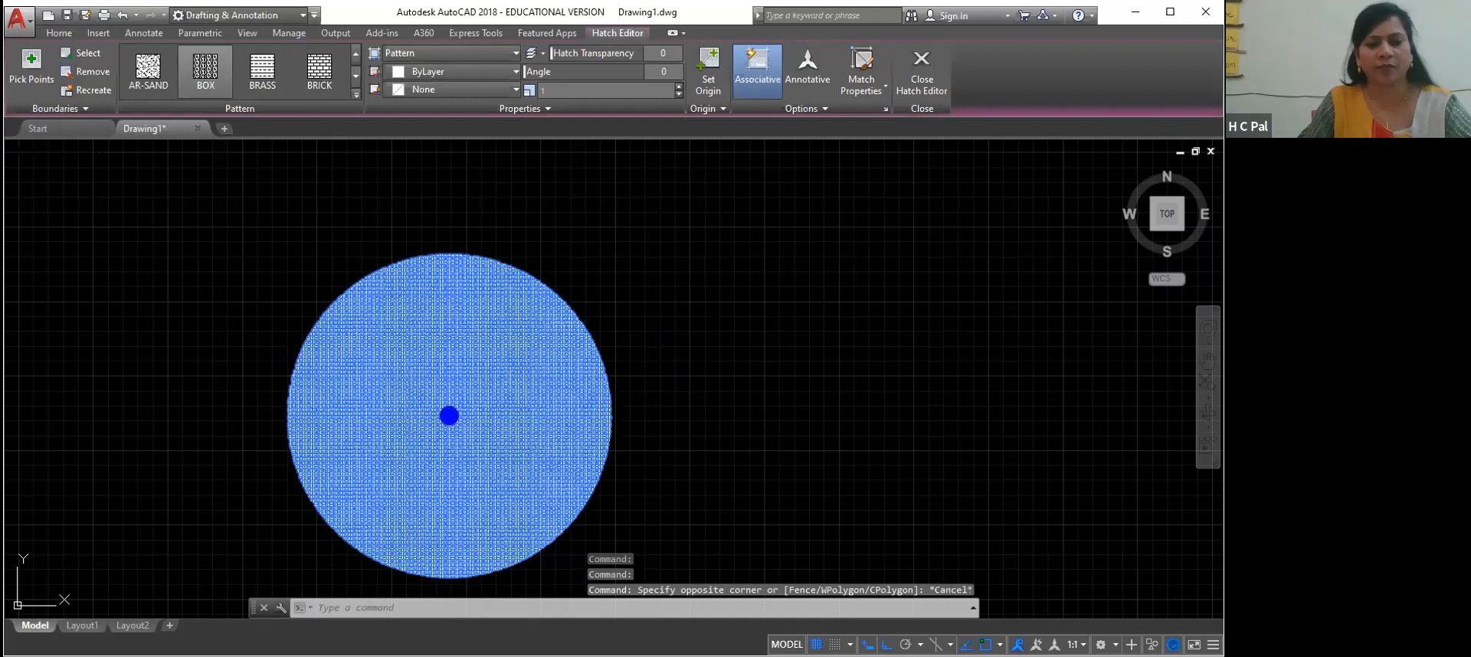
pyautogui.hotkey('ctrl', 'z')
pyautogui.hotkey('ctrl', 'z')
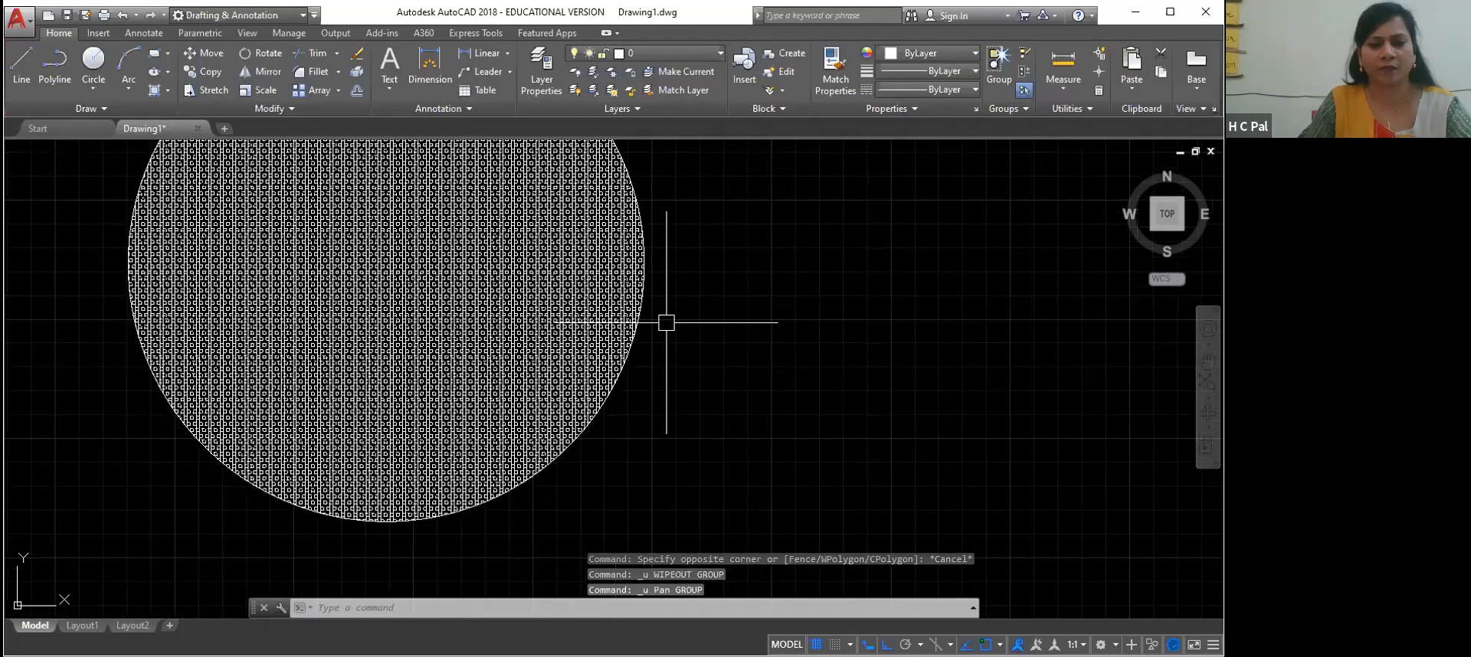
pyautogui.scroll(-2, 672, 322)
pyautogui.rightClick(731, 259)
pyautogui.click(773, 212)
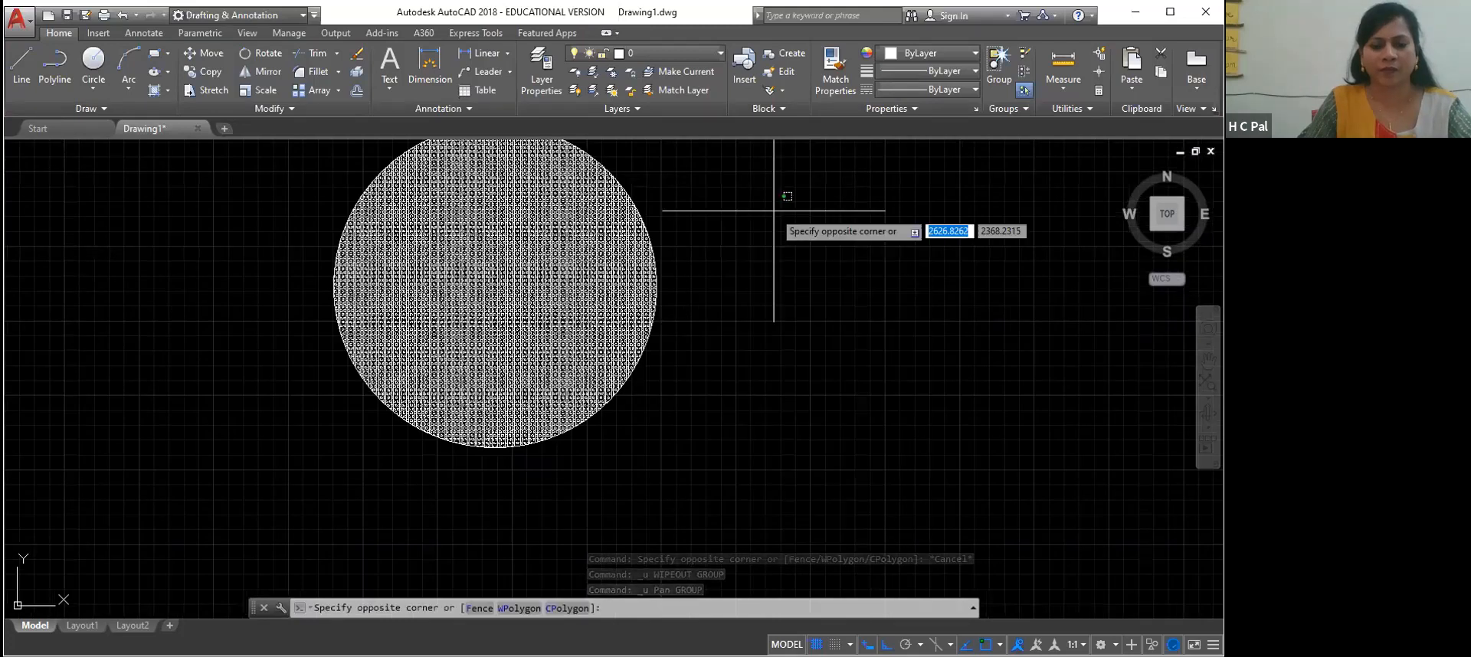
pyautogui.press('Escape')
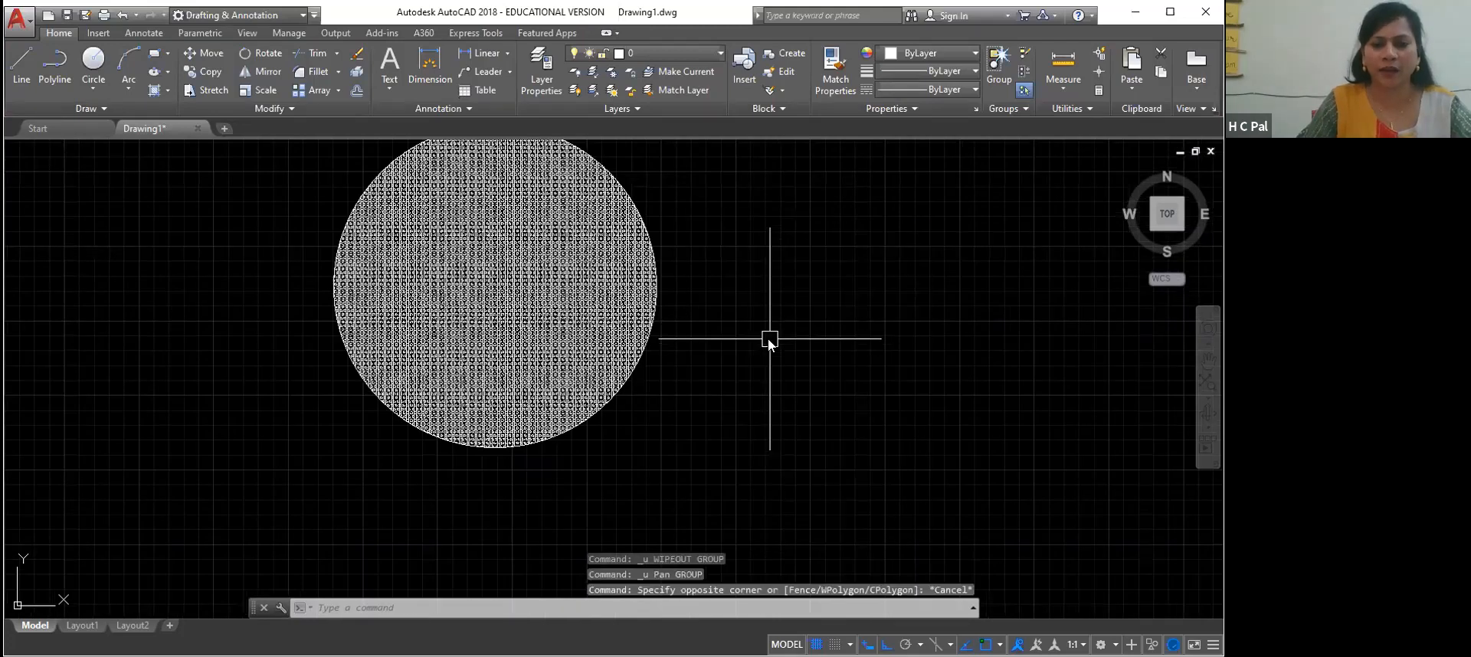
pyautogui.rightClick(769, 340)
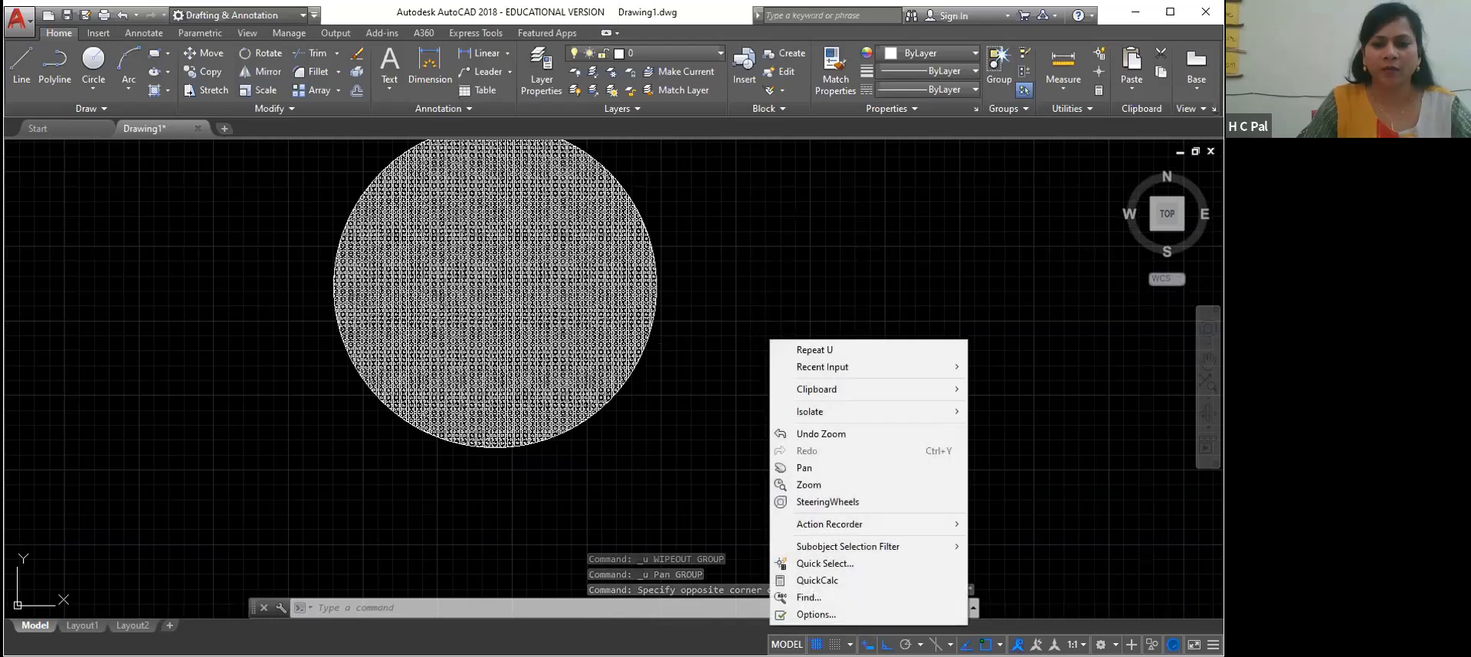
pyautogui.click(787, 264)
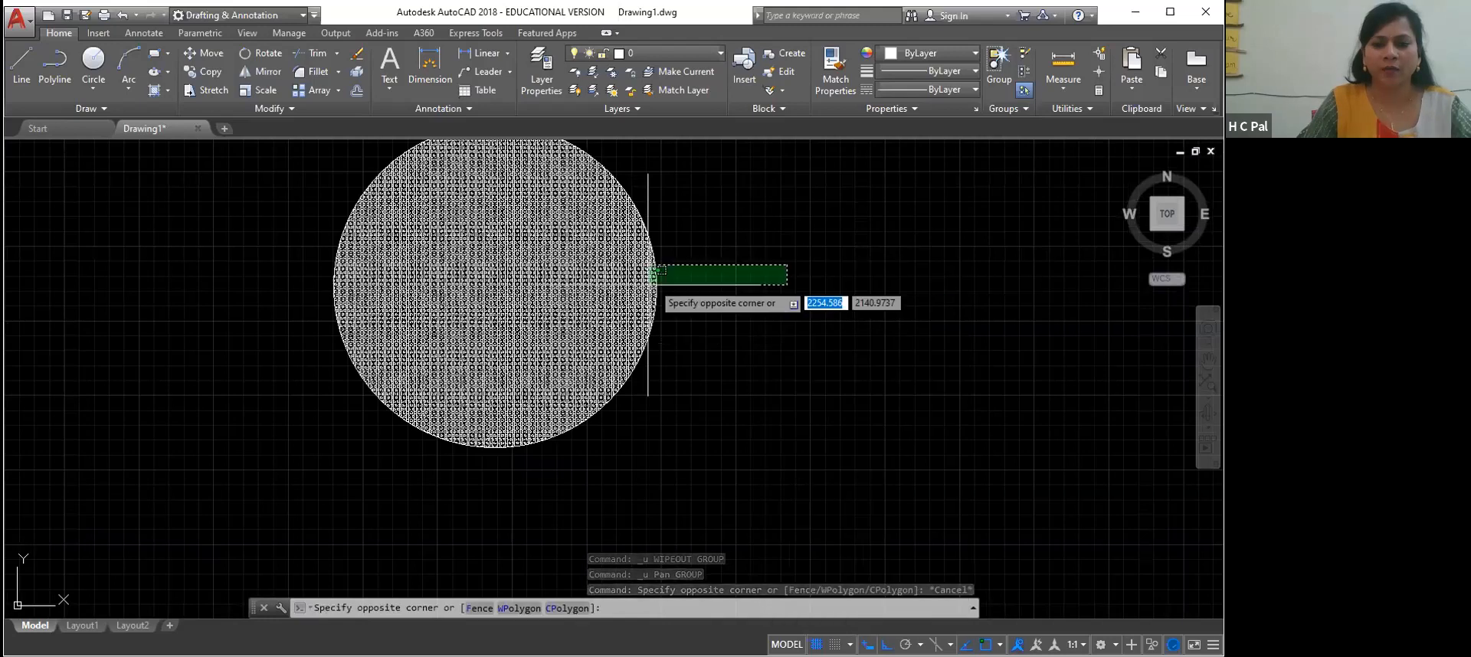
pyautogui.click(11, 204)
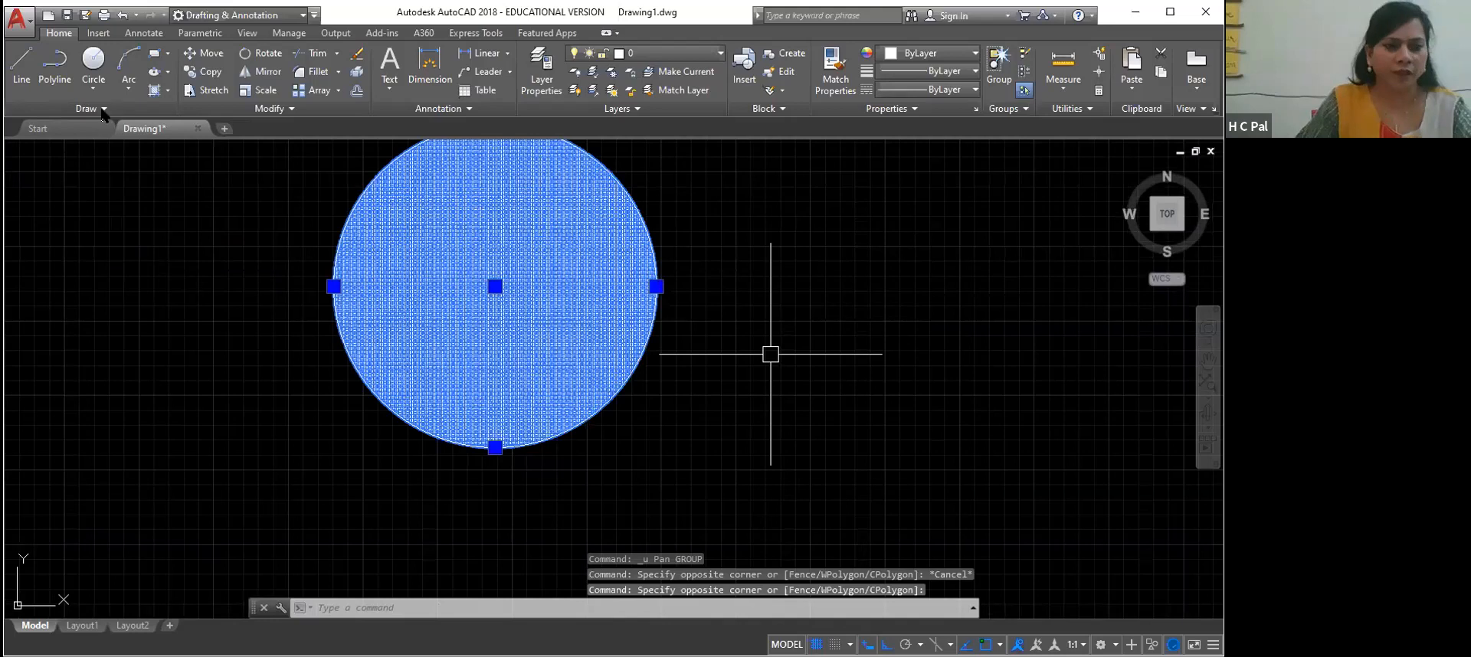
pyautogui.press('Escape')
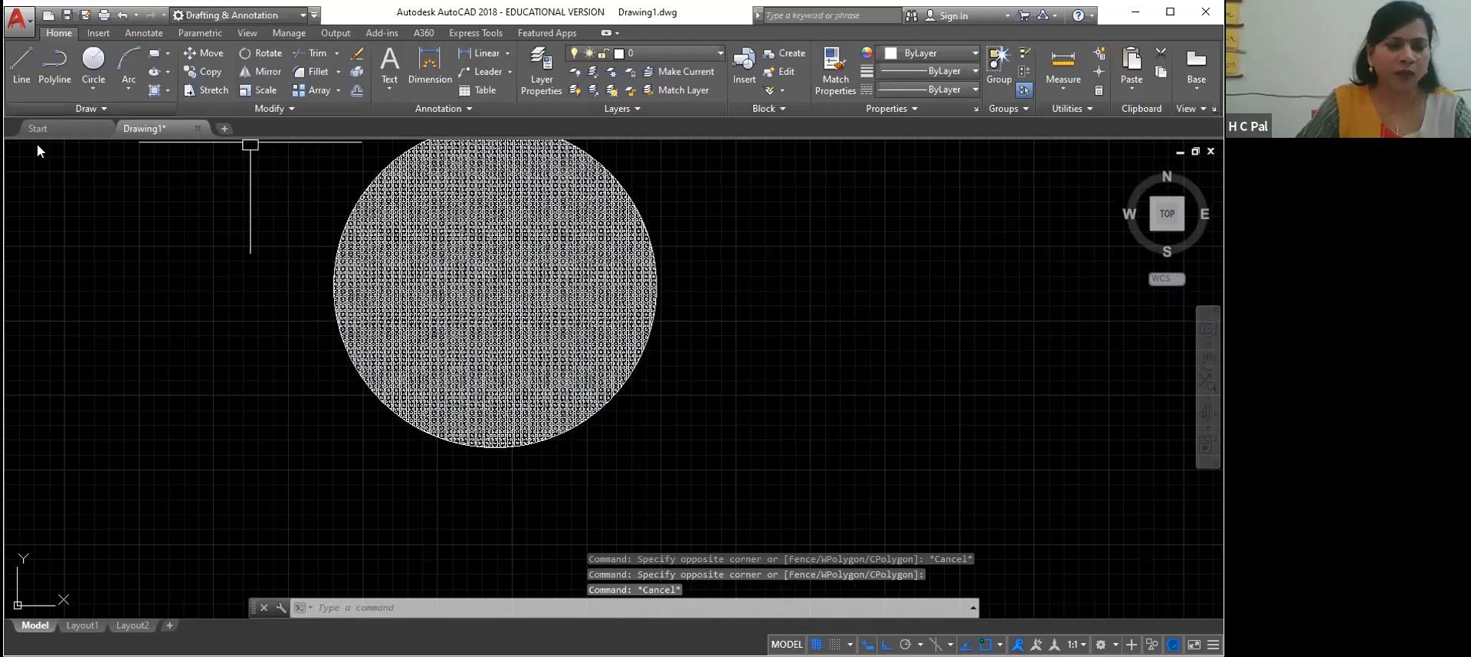
# Draw a rectangular wipeout inside the hatched circle, returning to its first corner to finish the shape
pyautogui.click(85, 108)
pyautogui.click(29, 145)
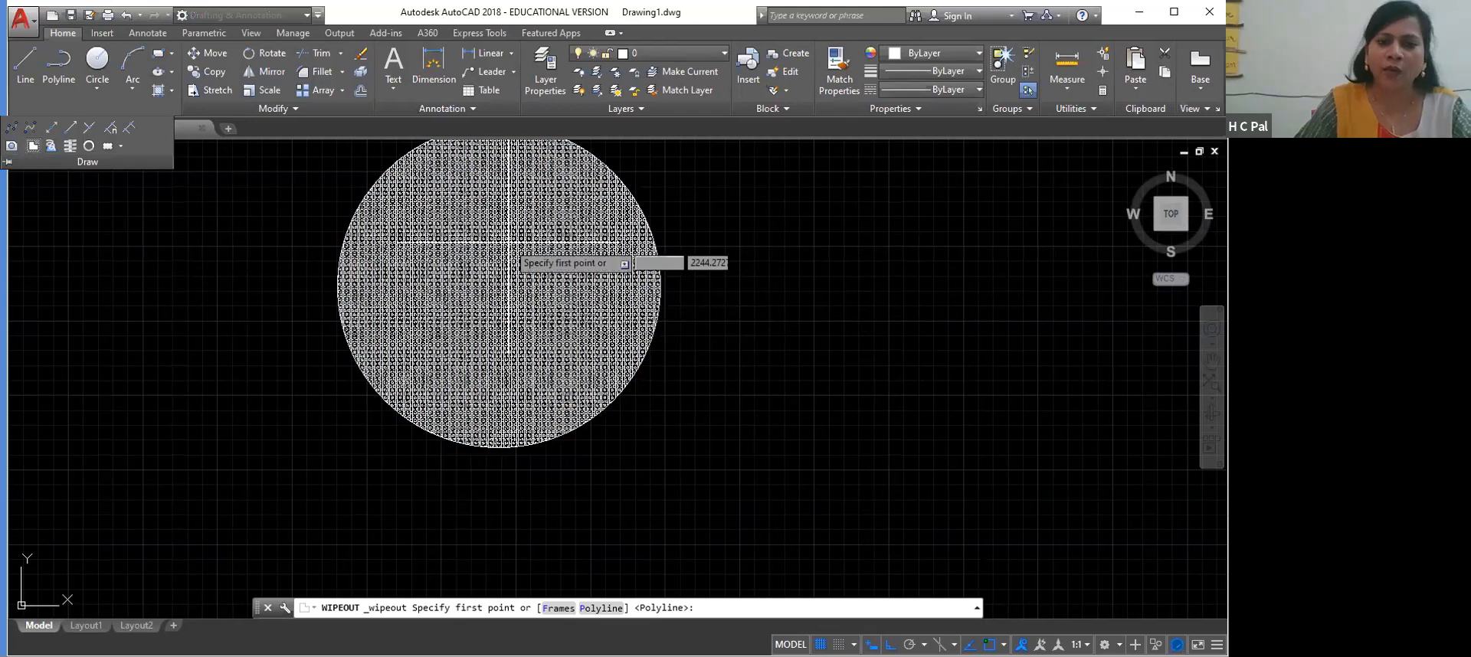
pyautogui.click(407, 222)
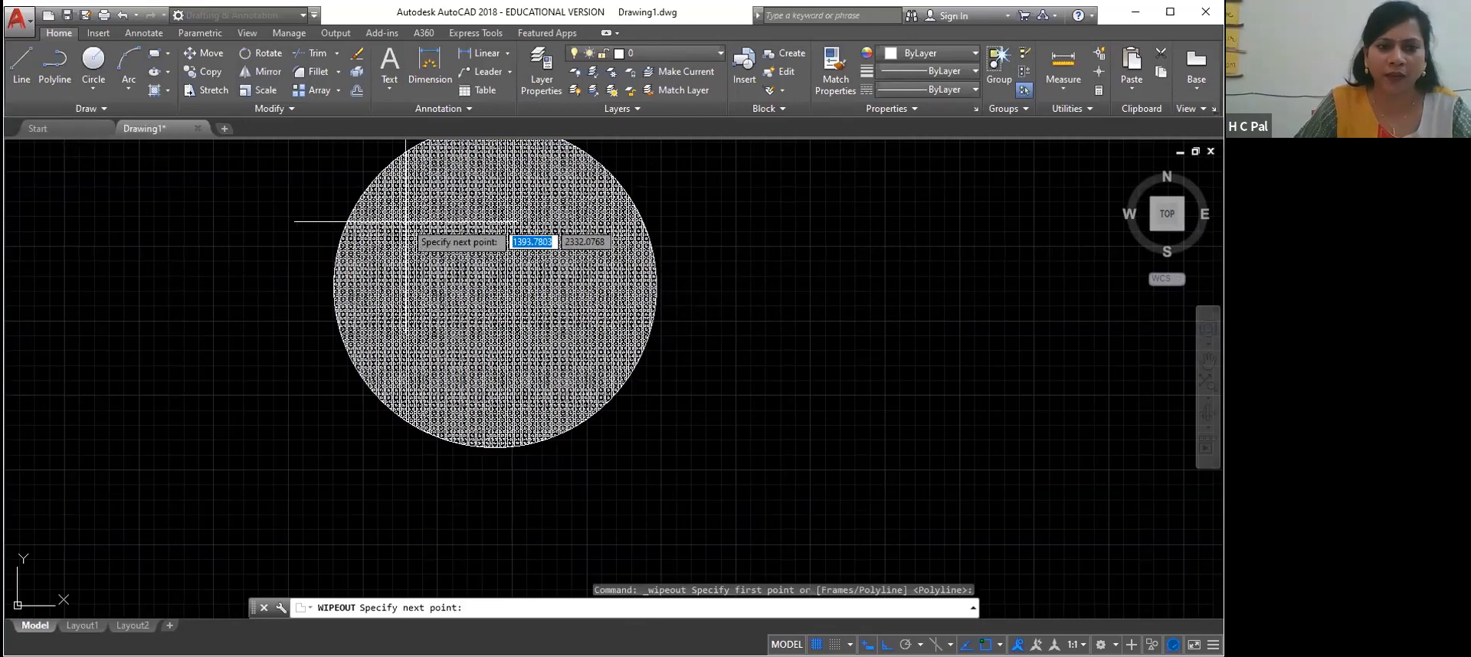
pyautogui.click(550, 314)
pyautogui.click(413, 314)
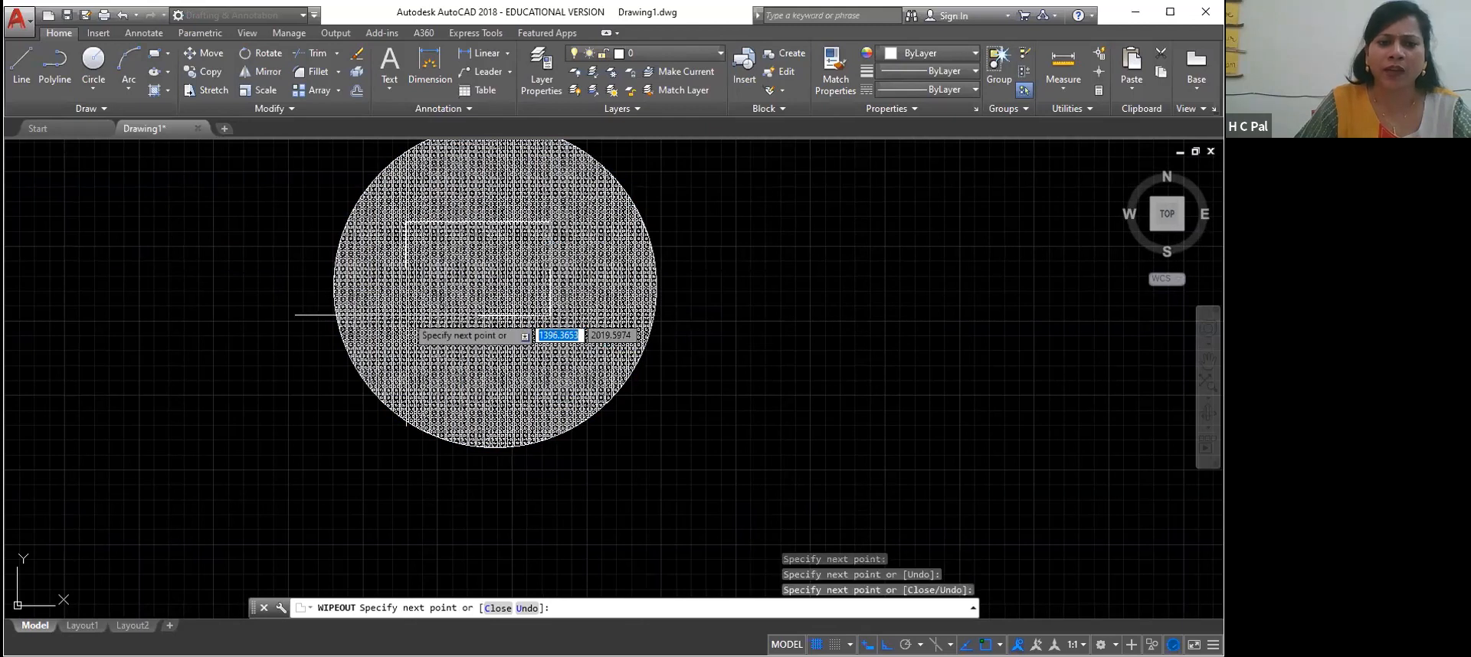
pyautogui.click(407, 222)
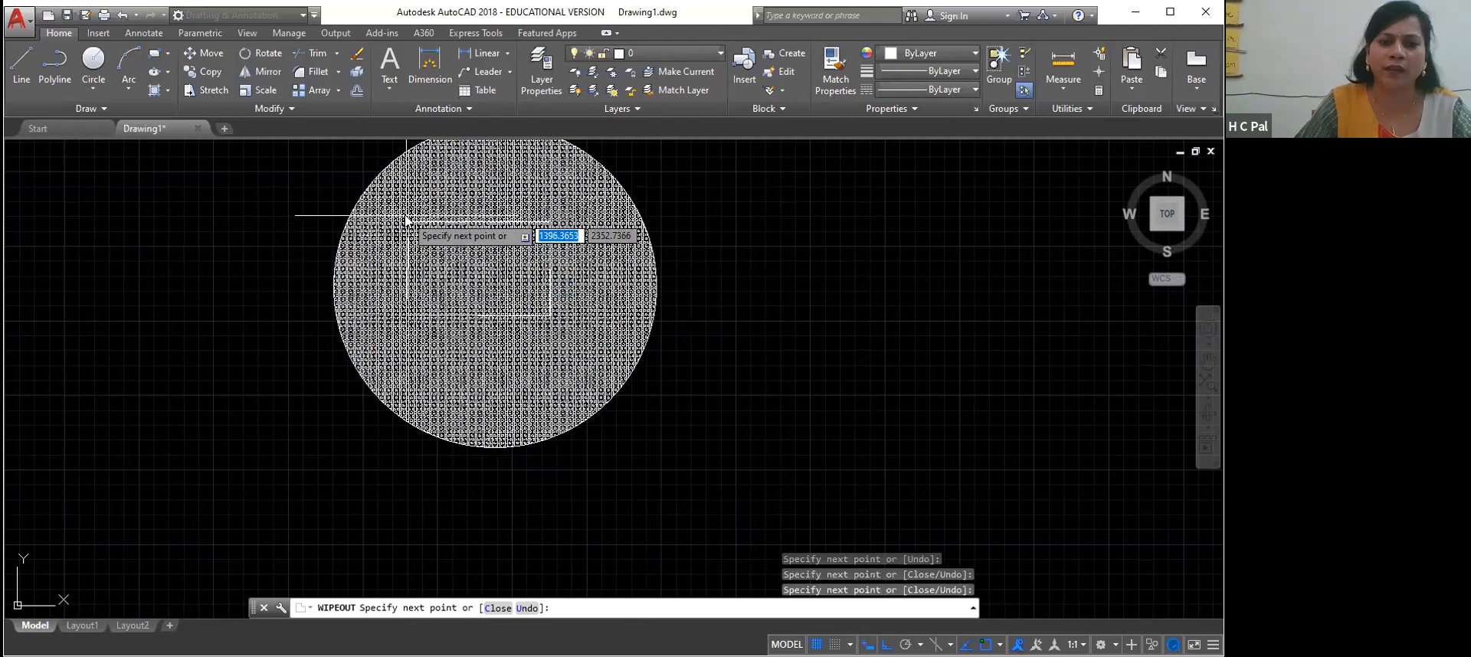
pyautogui.rightClick(408, 223)
pyautogui.click(421, 230)
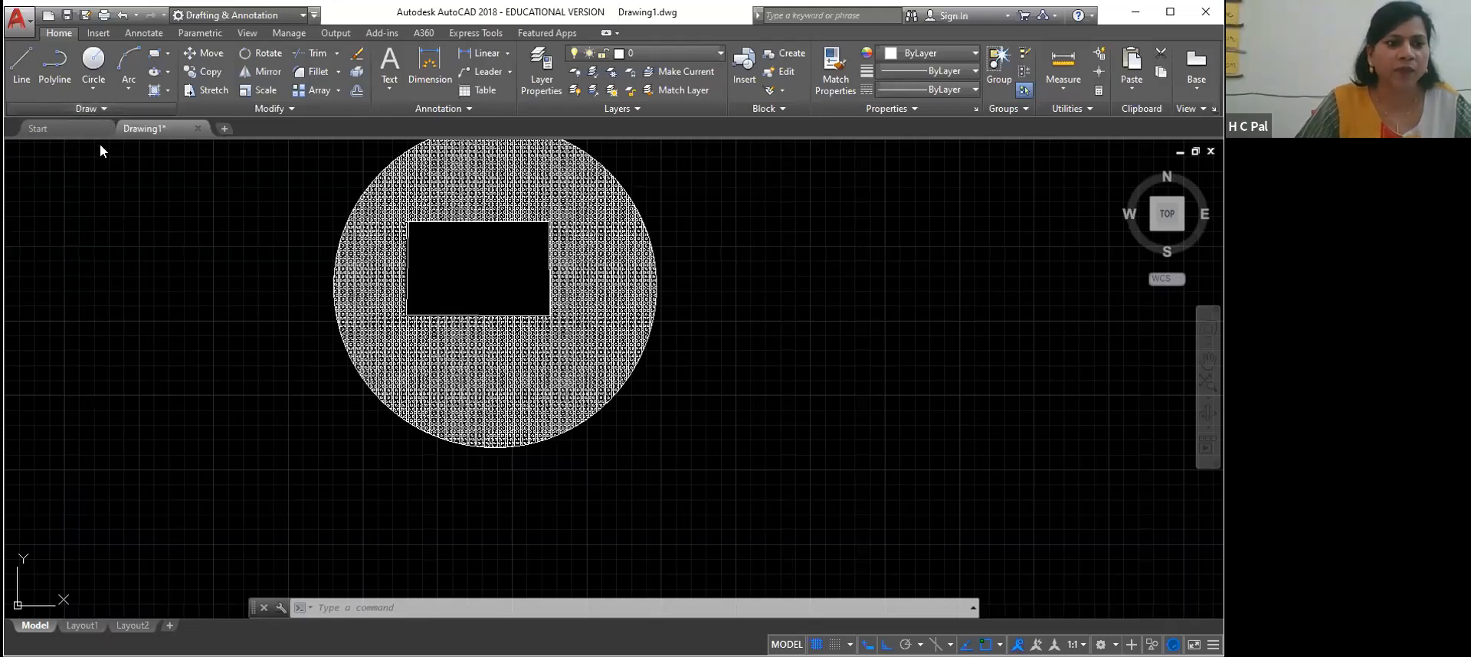
# Erase all objects in the drawing, including the hatched circle and its wipeout
pyautogui.click(86, 108)
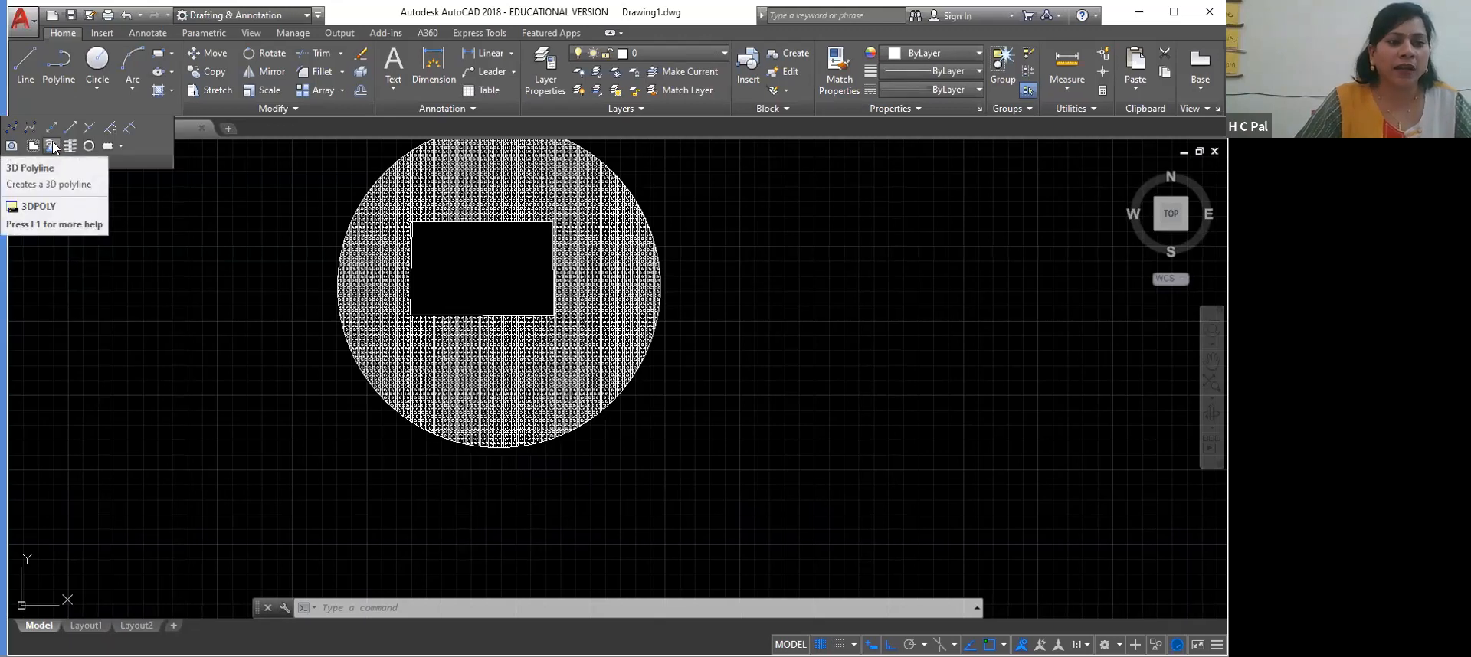
pyautogui.click(360, 446)
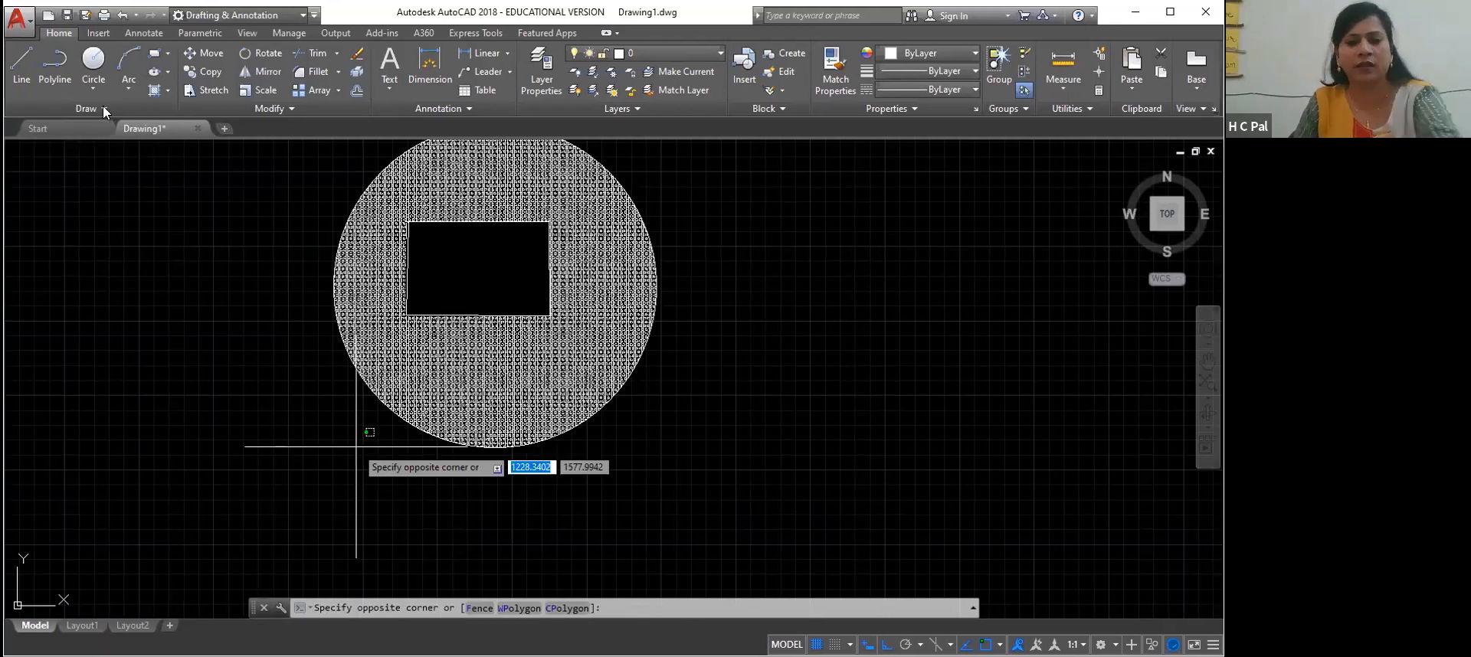
pyautogui.hotkey('ctrl', 'a')
pyautogui.press('Delete')
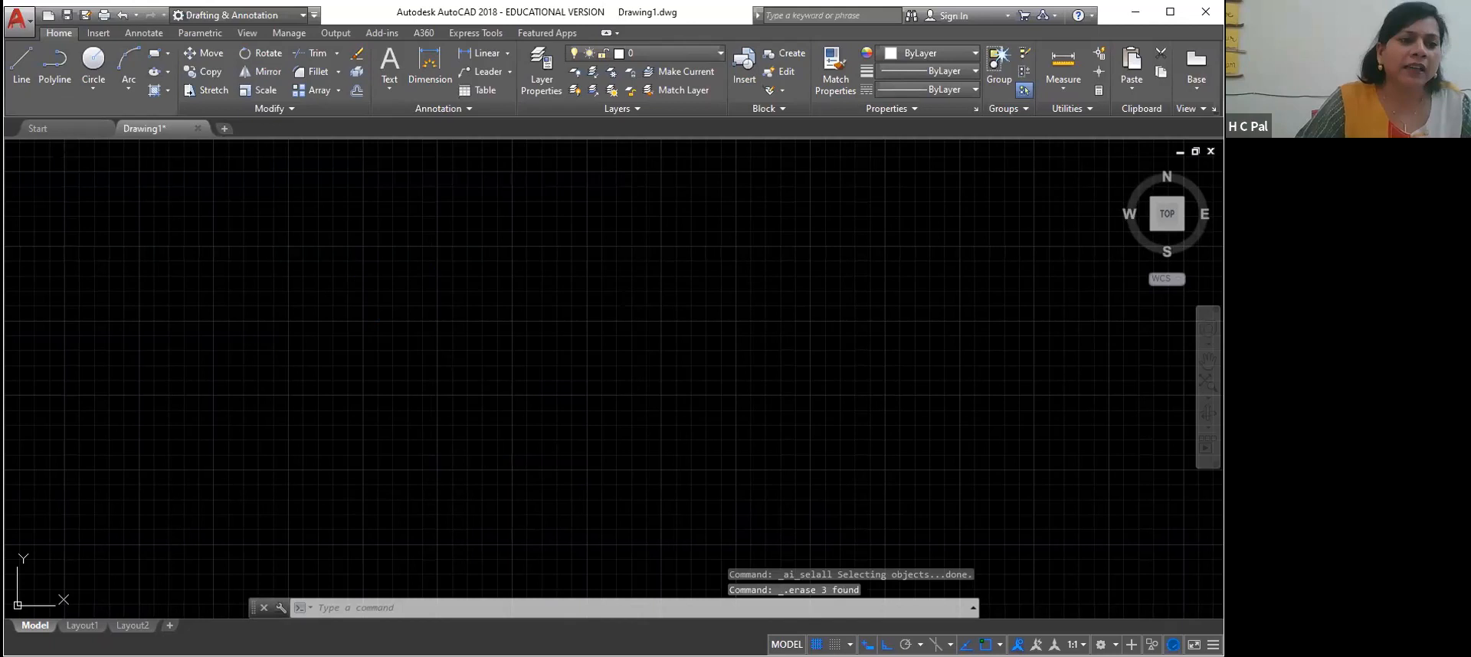
pyautogui.click(86, 109)
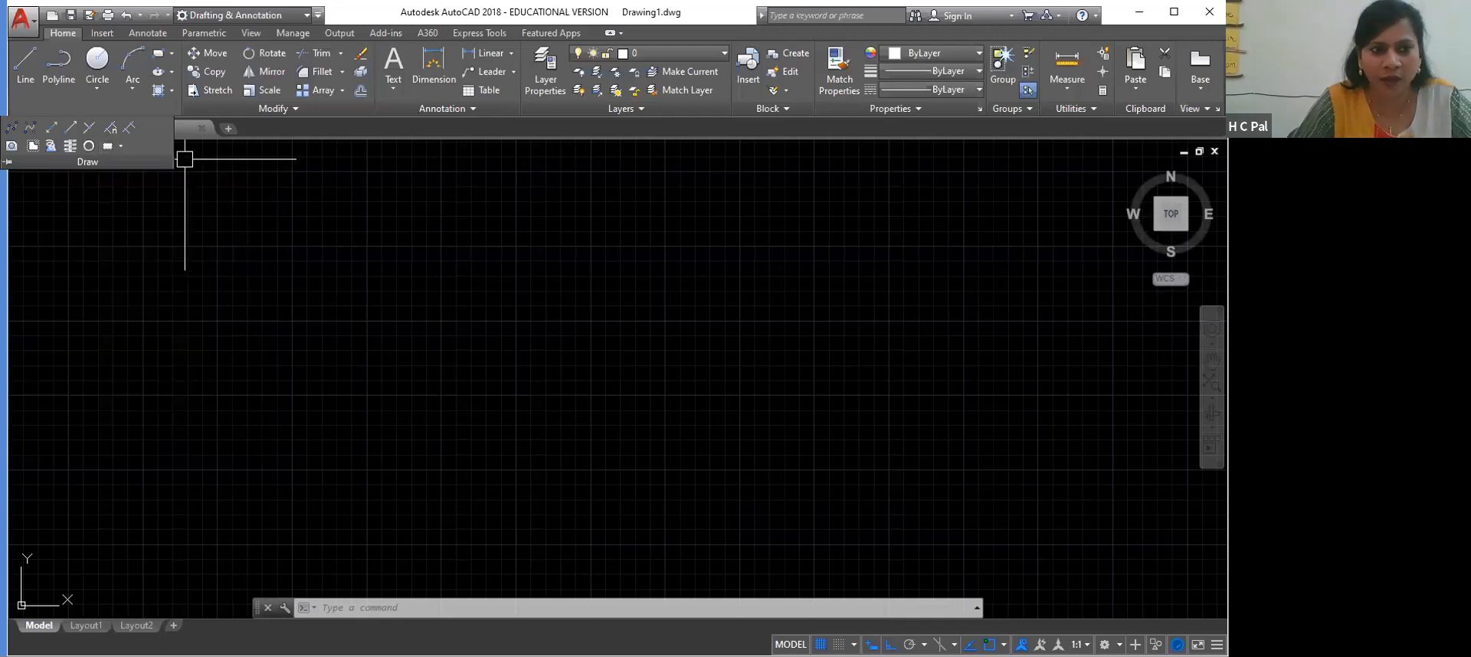
pyautogui.click(121, 145)
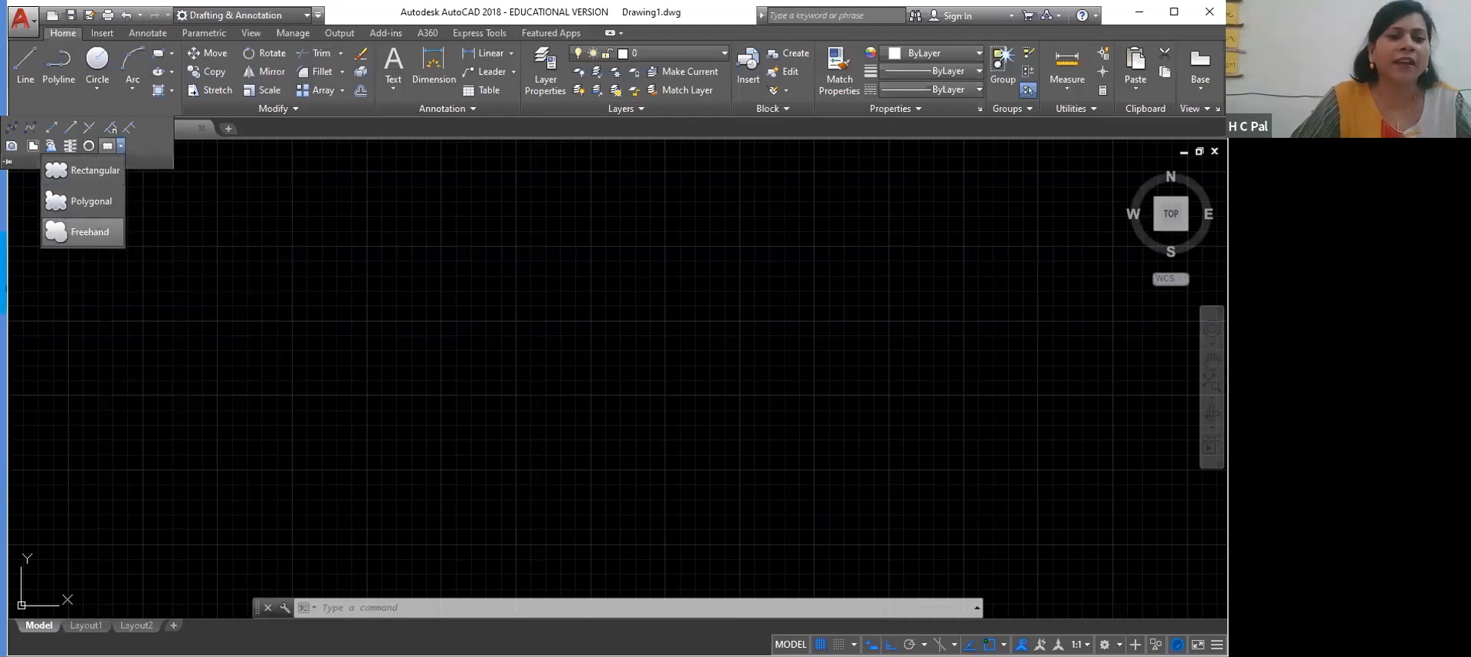
pyautogui.click(86, 231)
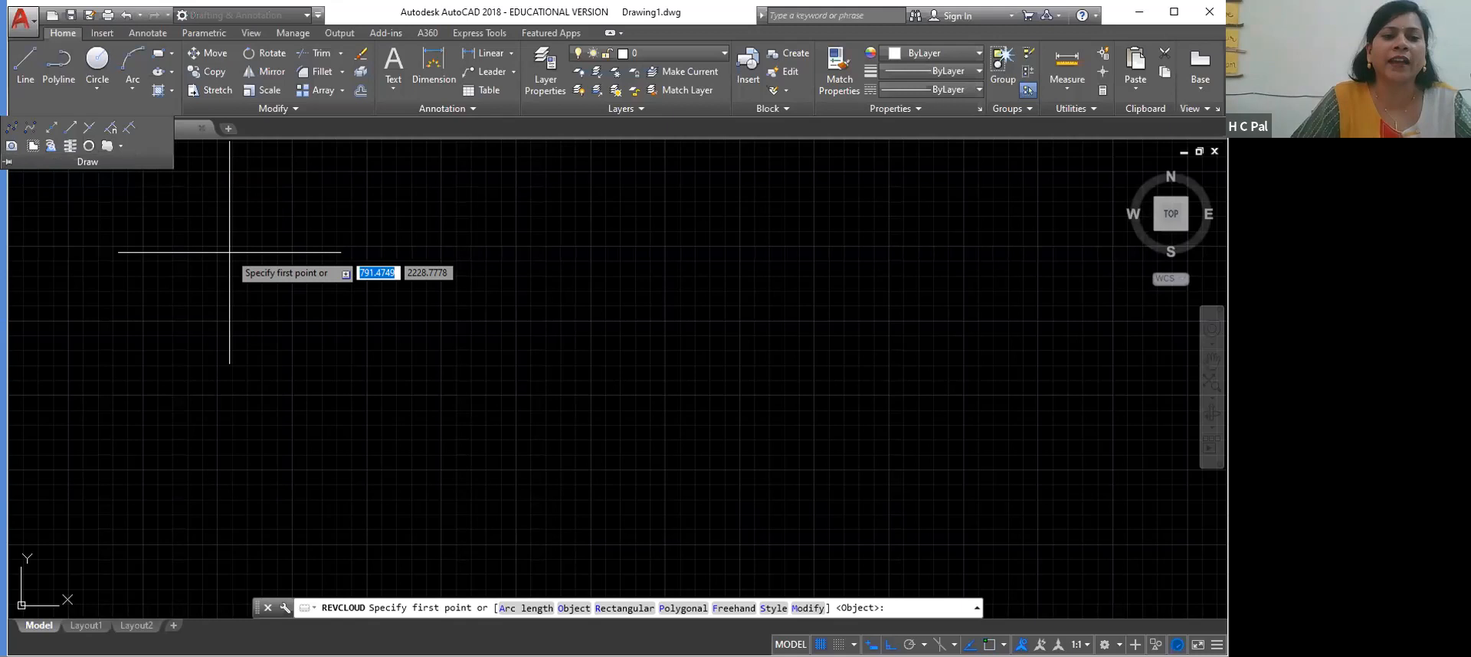
pyautogui.click(228, 252)
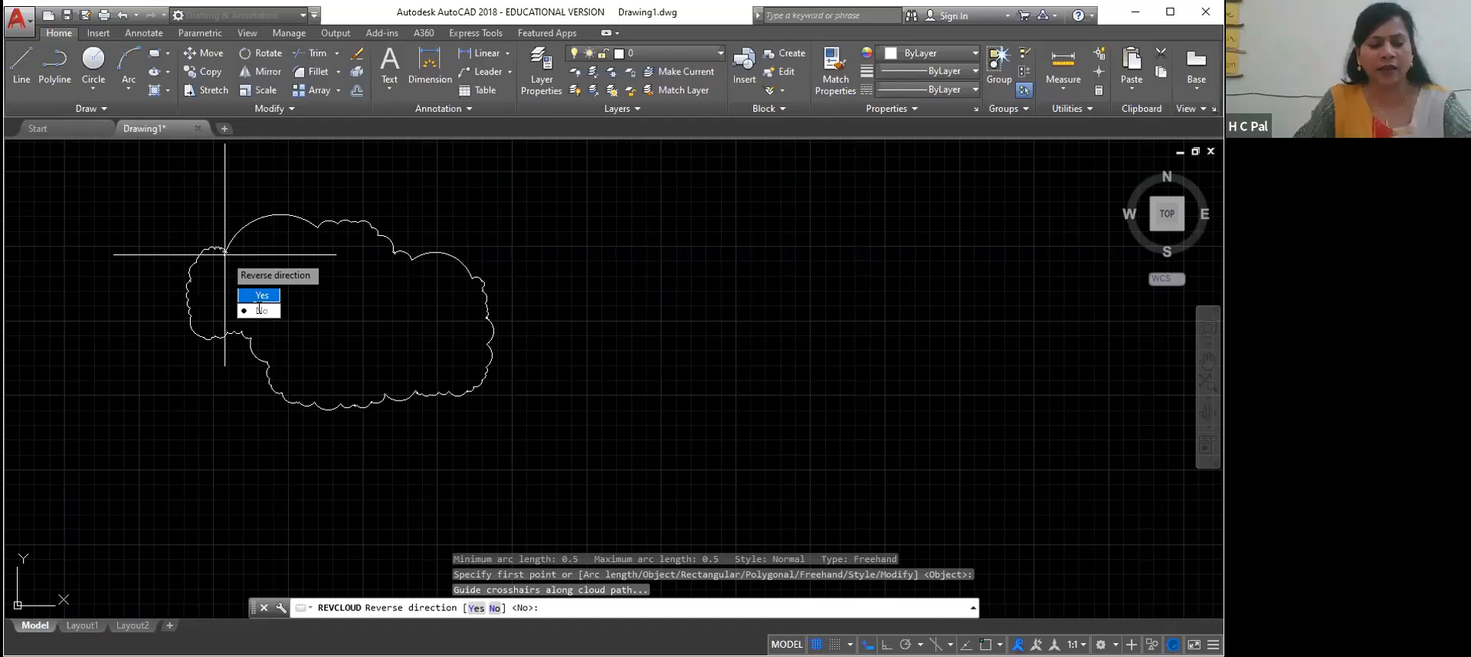
pyautogui.press('Escape')
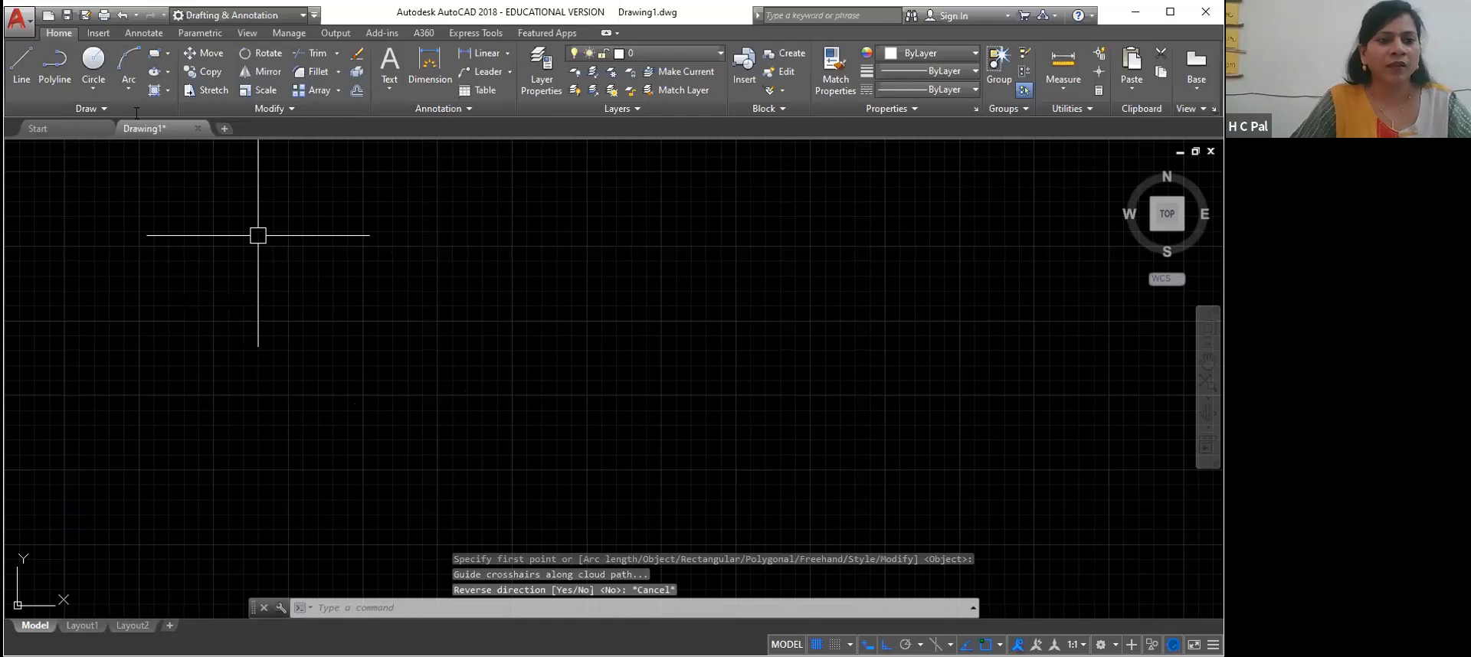
pyautogui.hotkey('ctrl', 'z')
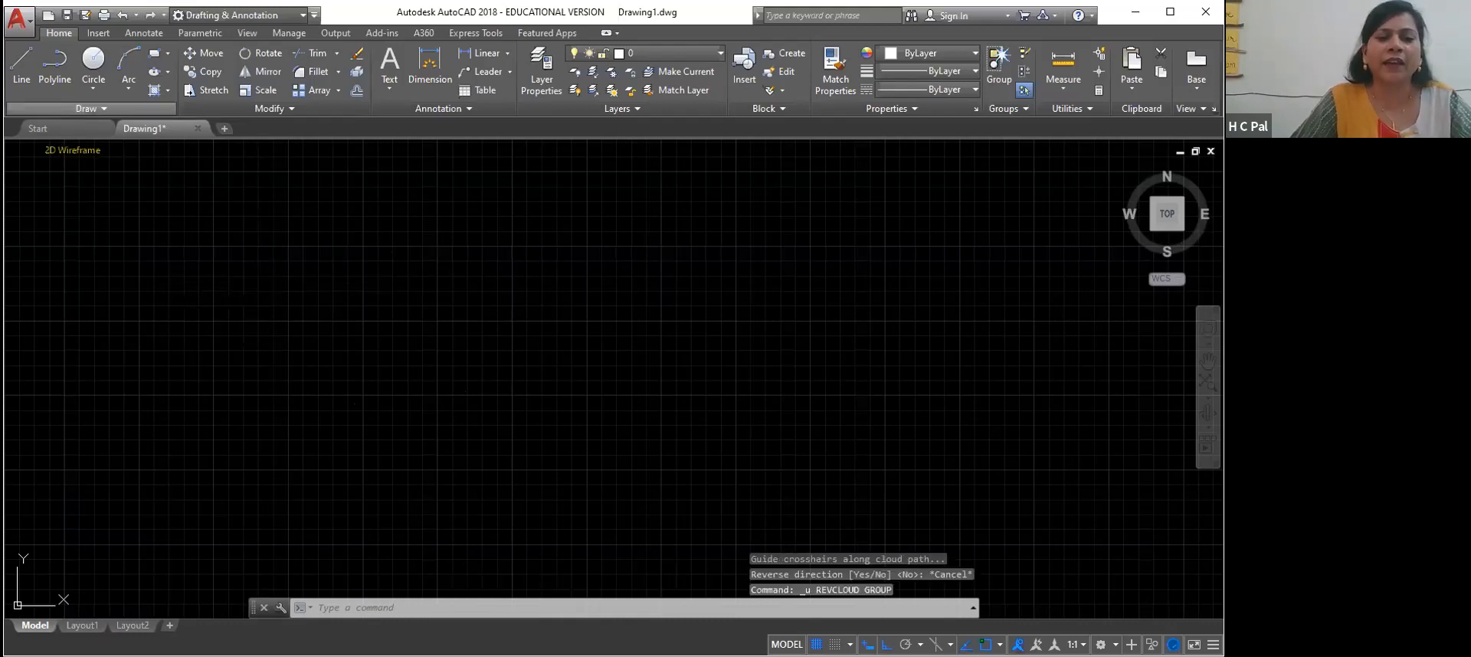
# Draw a closed freehand revision cloud in the empty drawing area and reverse the direction of its arcs
pyautogui.click(87, 108)
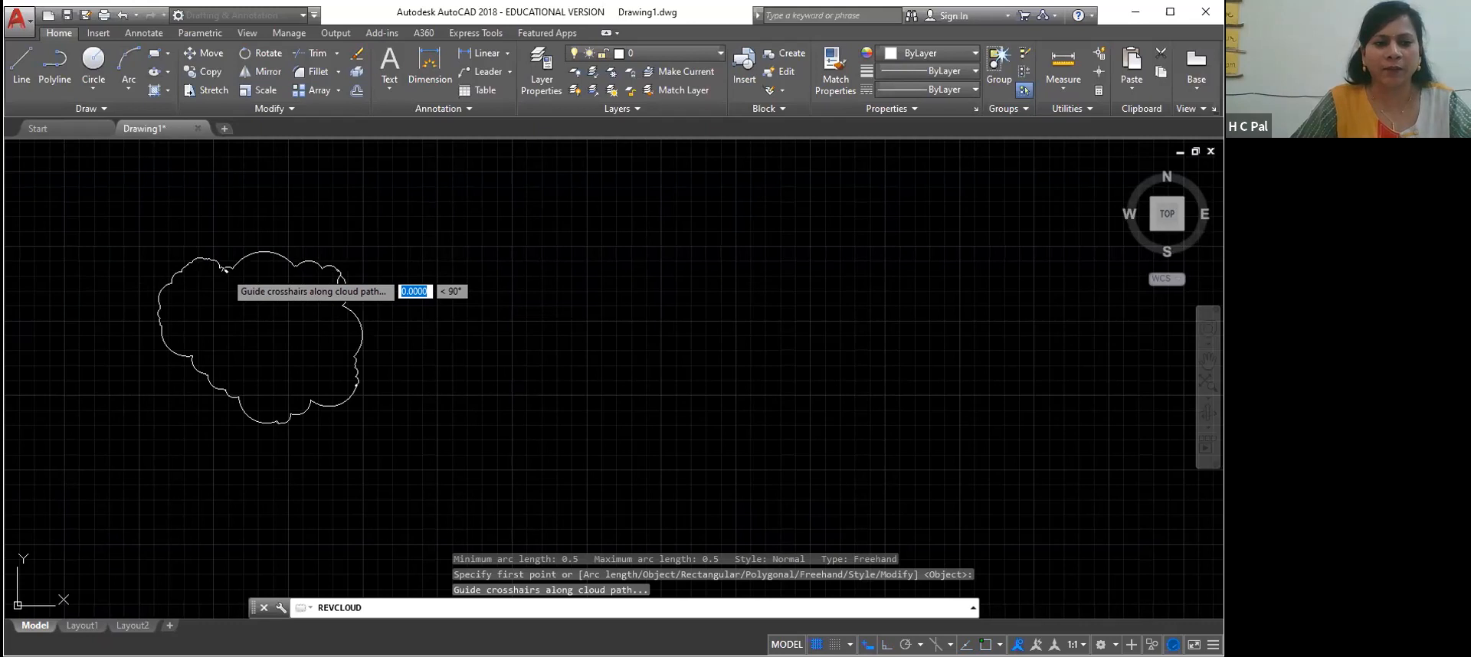
pyautogui.press('Return')
pyautogui.press('Up')
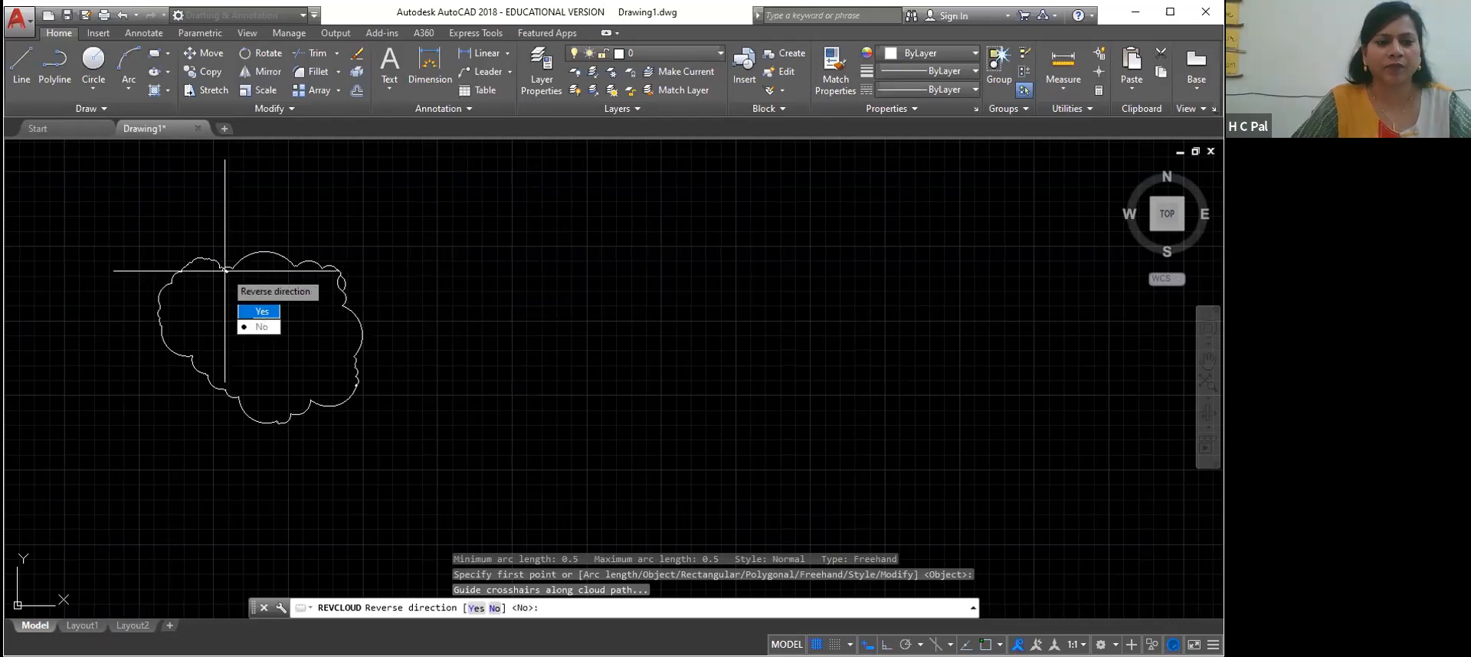
pyautogui.press('Return')
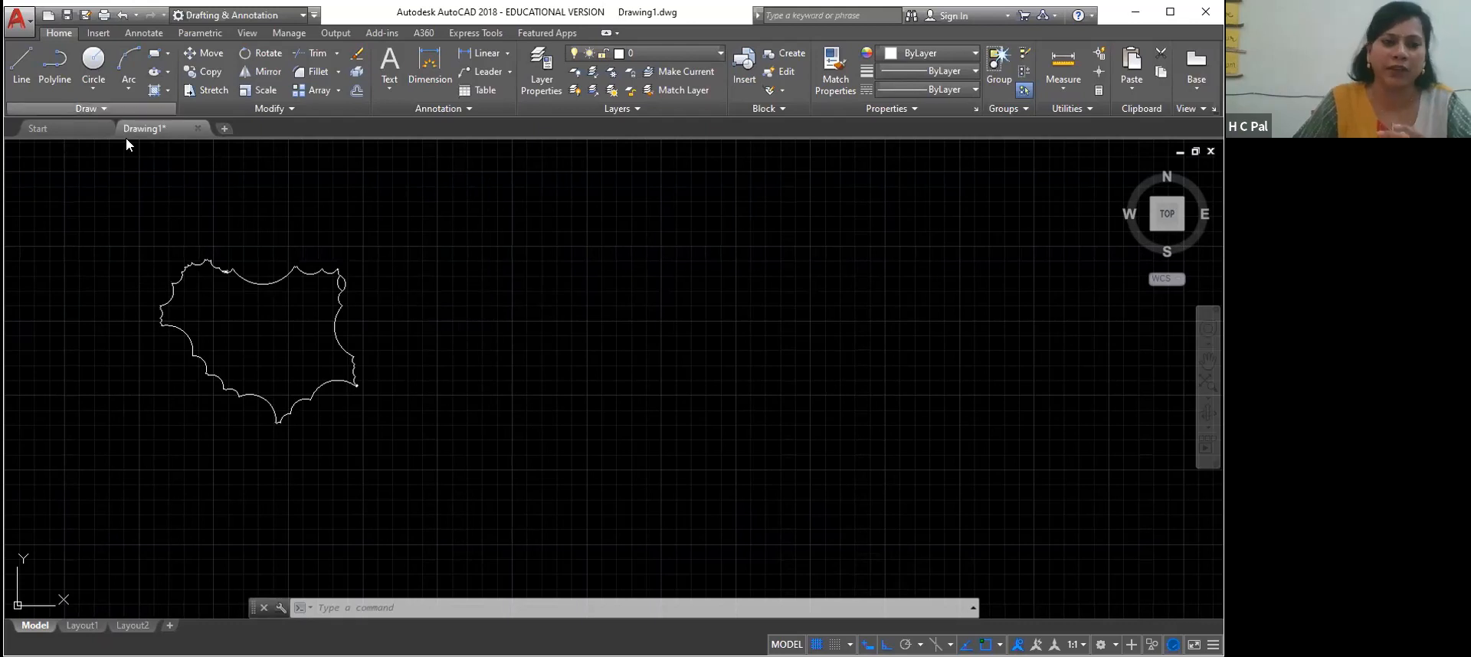
# Draw a second closed freehand revision cloud beside the first one, keeping its arc direction unreversed
pyautogui.click(103, 108)
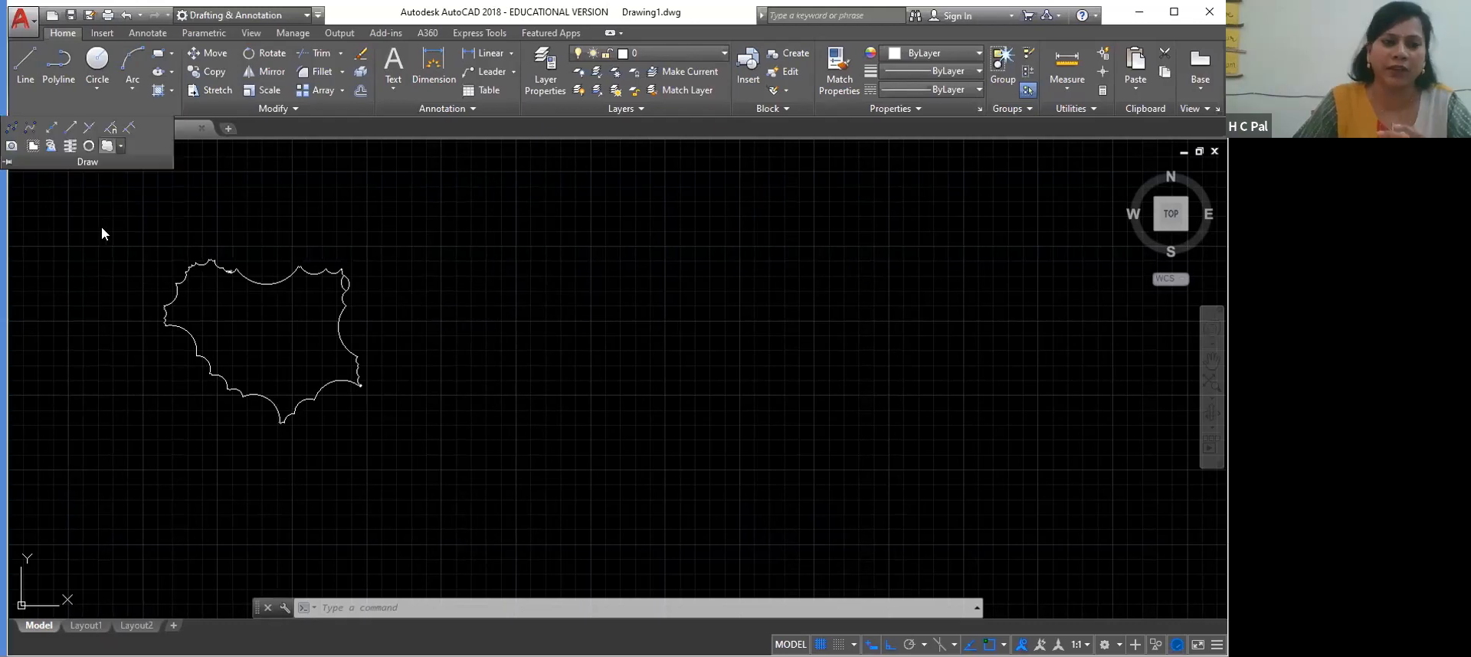
pyautogui.click(121, 145)
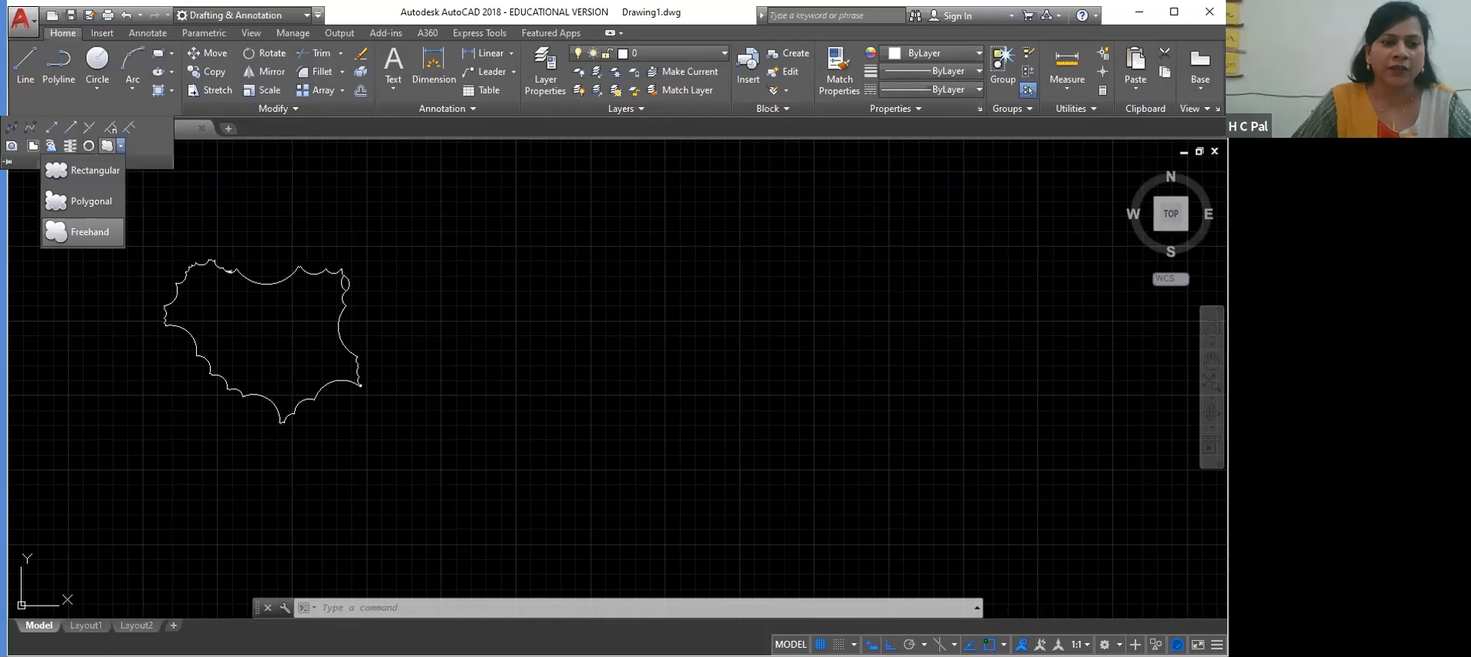
pyautogui.click(85, 232)
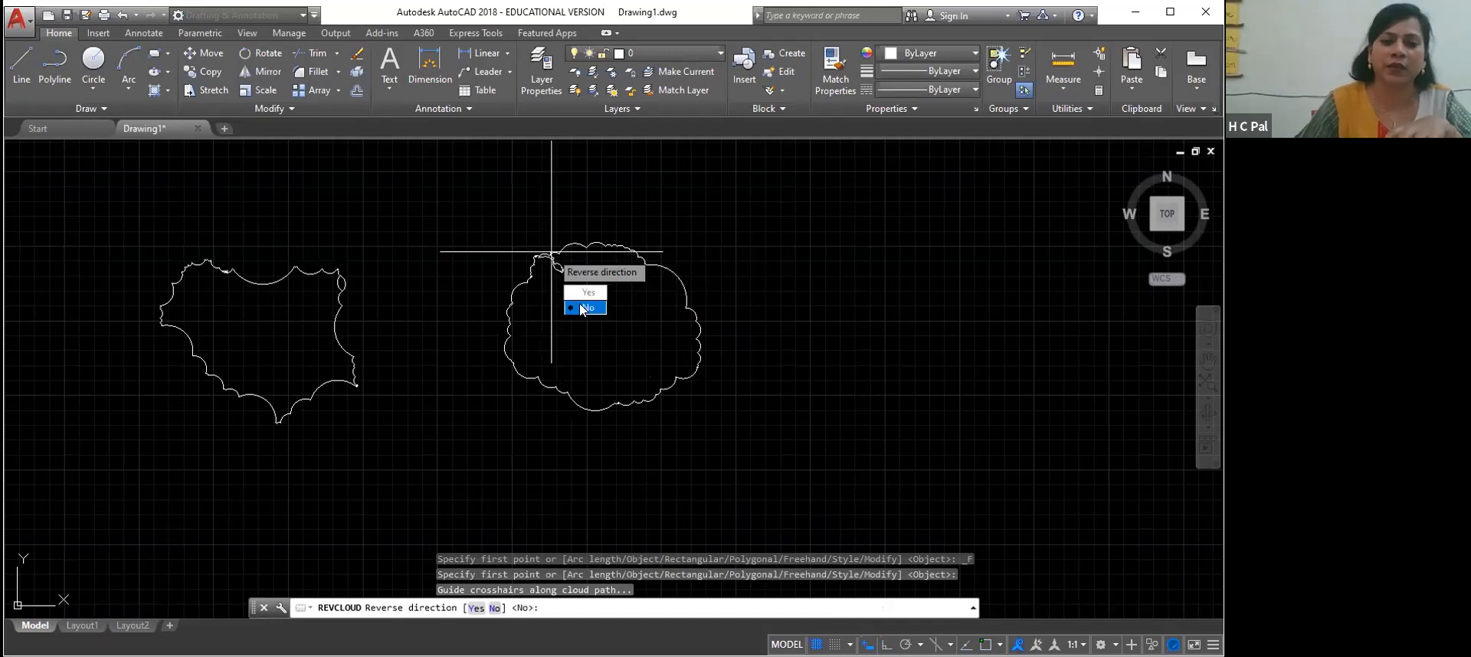
pyautogui.click(585, 307)
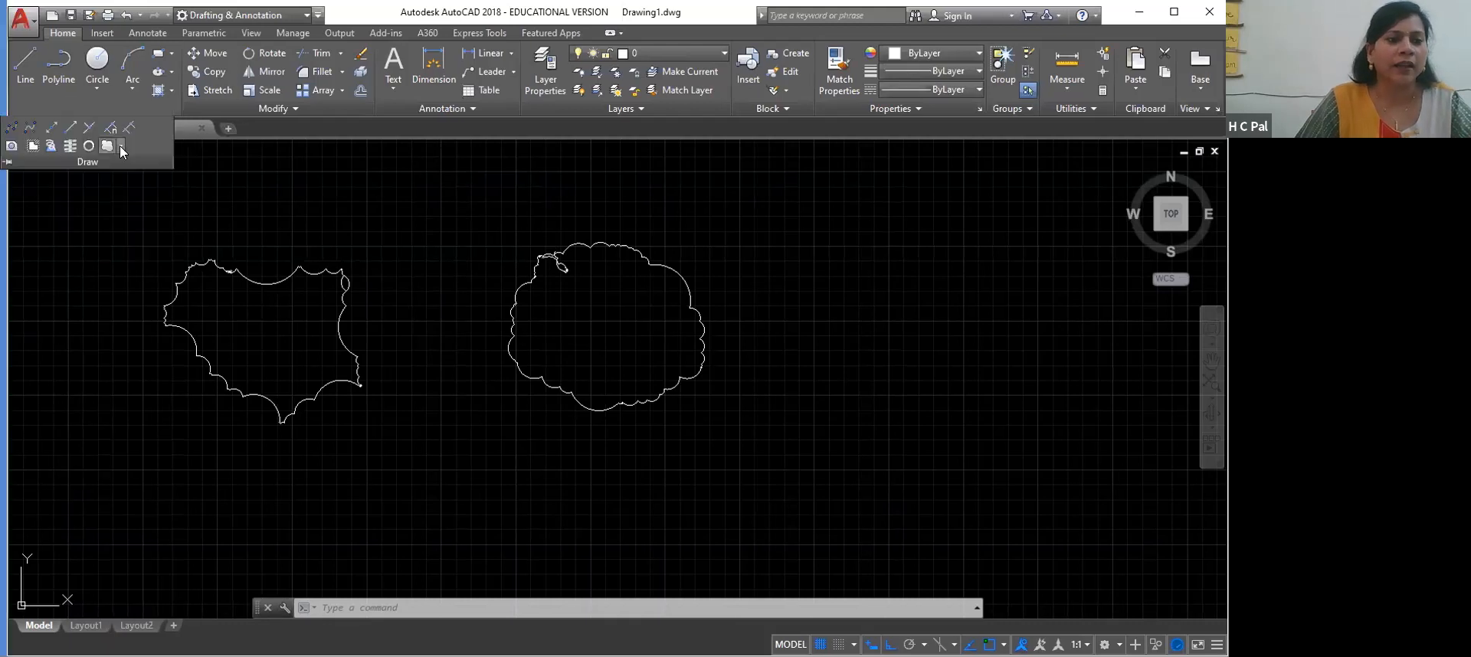
pyautogui.click(118, 145)
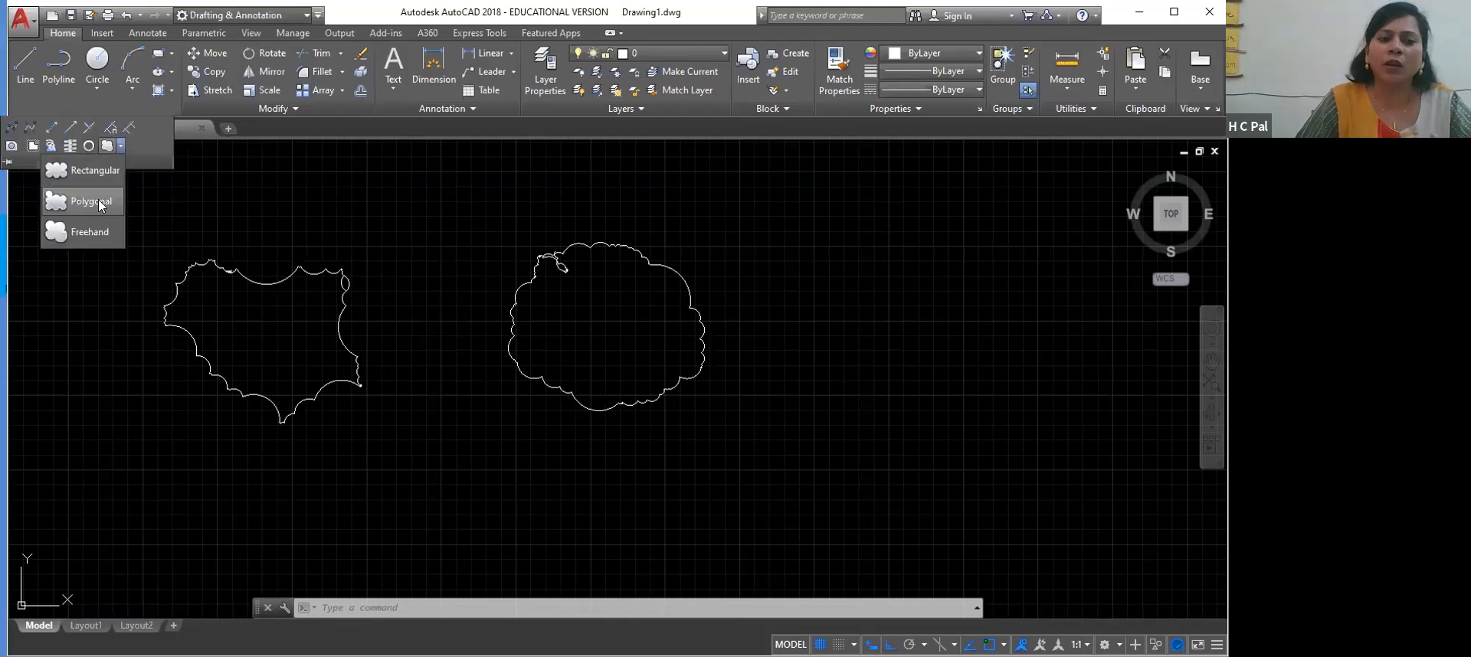
pyautogui.click(98, 199)
pyautogui.click(443, 212)
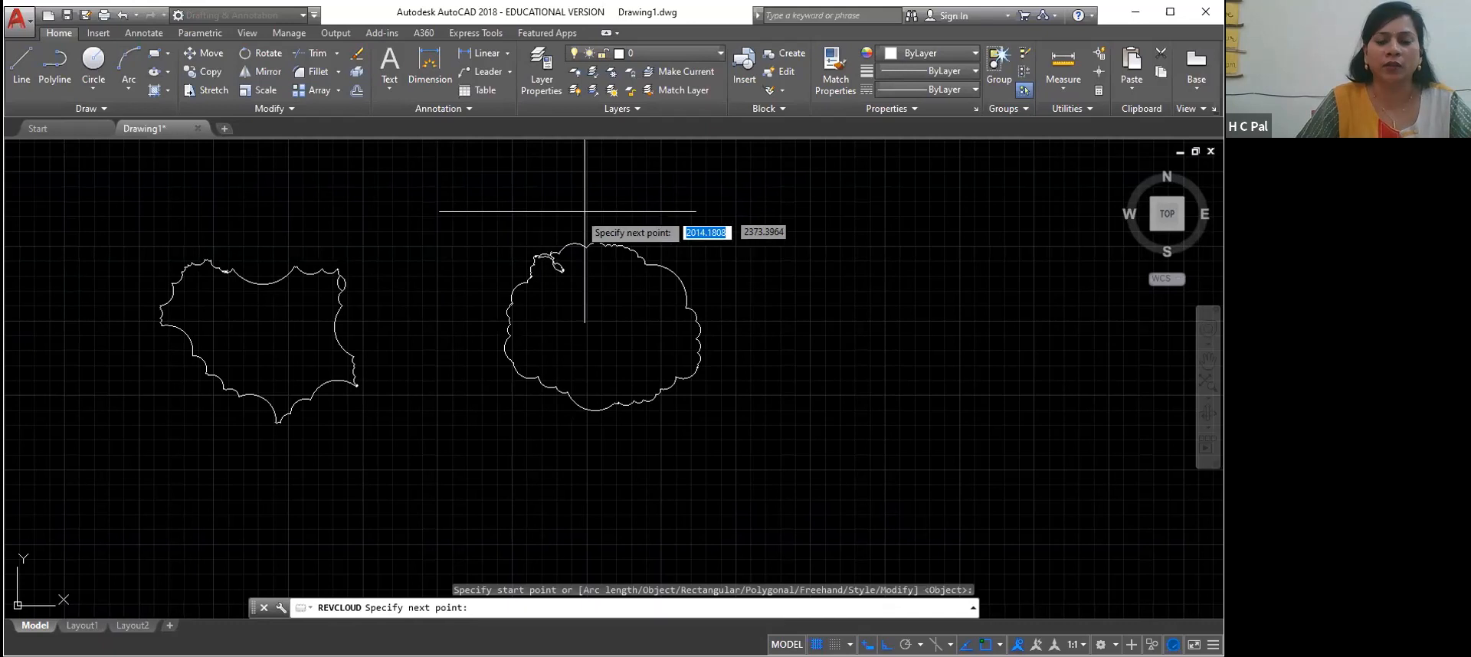
pyautogui.press('Escape')
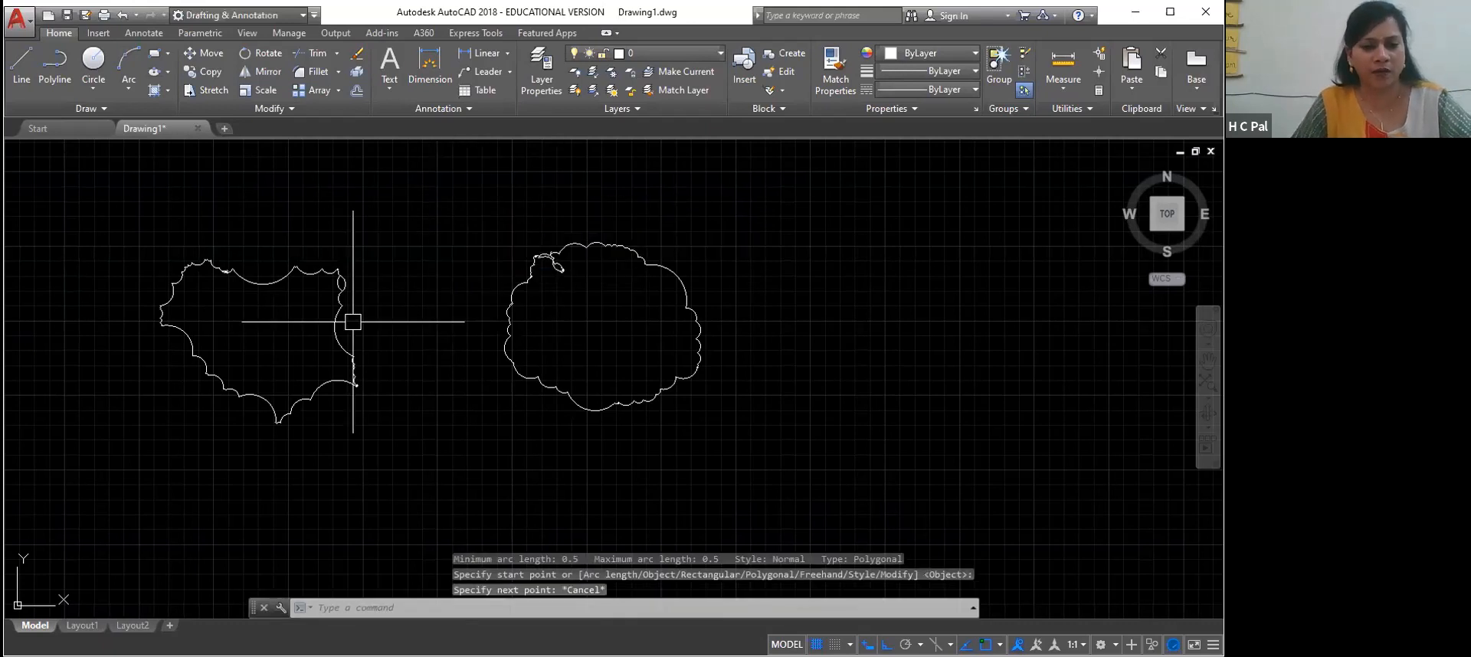
# Erase both freehand revision clouds and draw a closed six-sided polygonal revision cloud in the empty drawing area
pyautogui.hotkey('ctrl', 'a')
pyautogui.press('Delete')
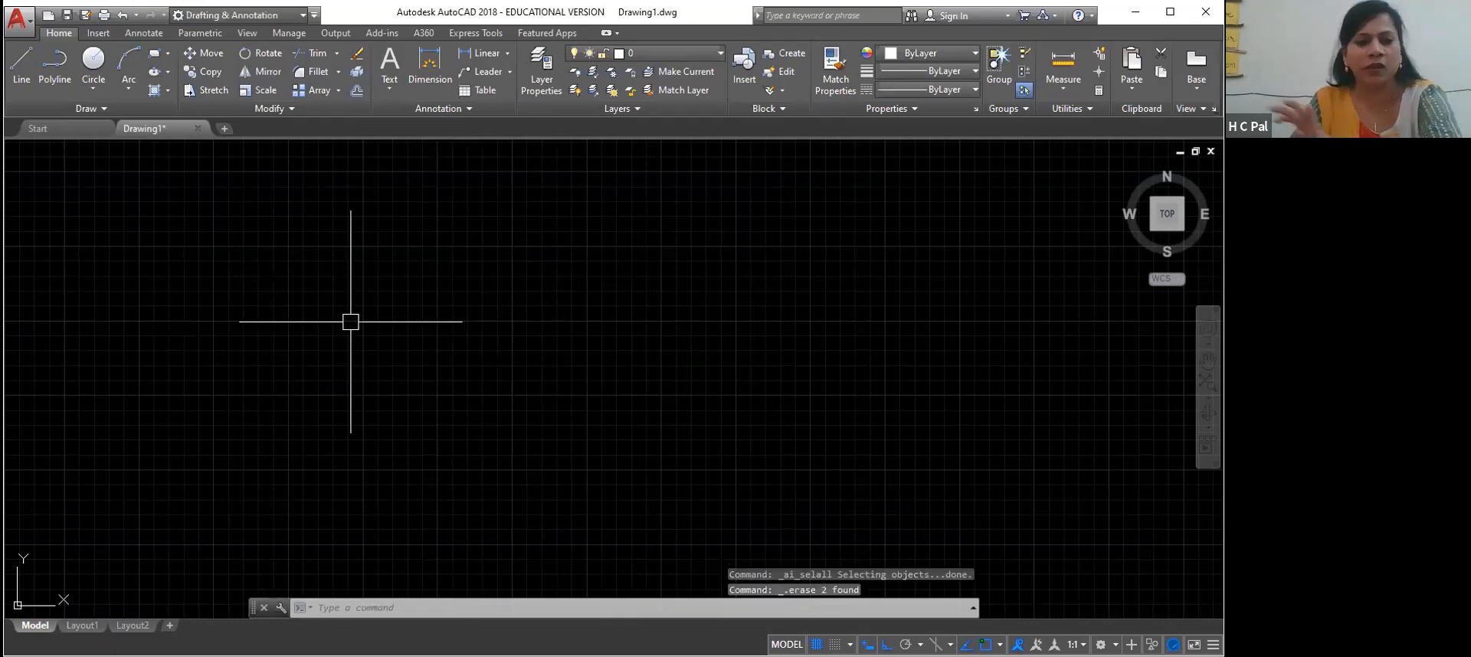
pyautogui.click(117, 146)
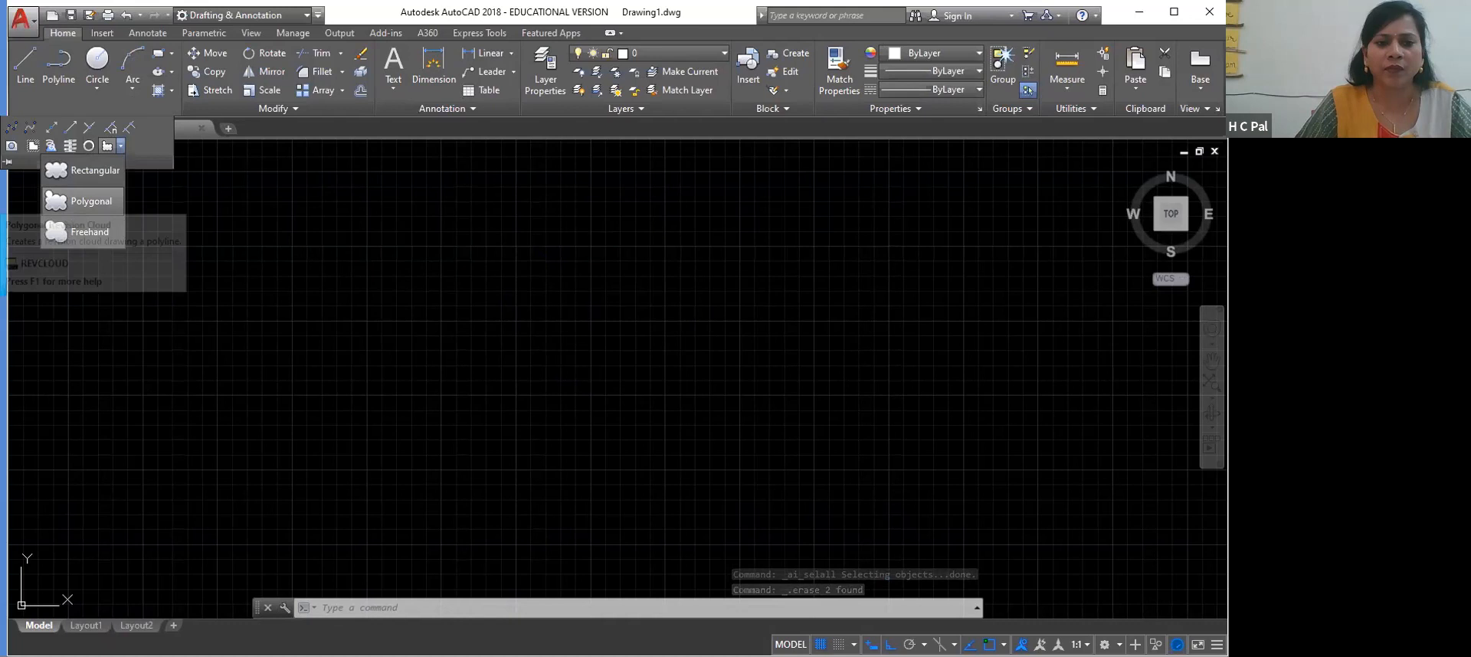
pyautogui.click(85, 200)
pyautogui.click(314, 271)
pyautogui.click(420, 236)
pyautogui.click(460, 312)
pyautogui.click(452, 404)
pyautogui.click(357, 445)
pyautogui.click(286, 393)
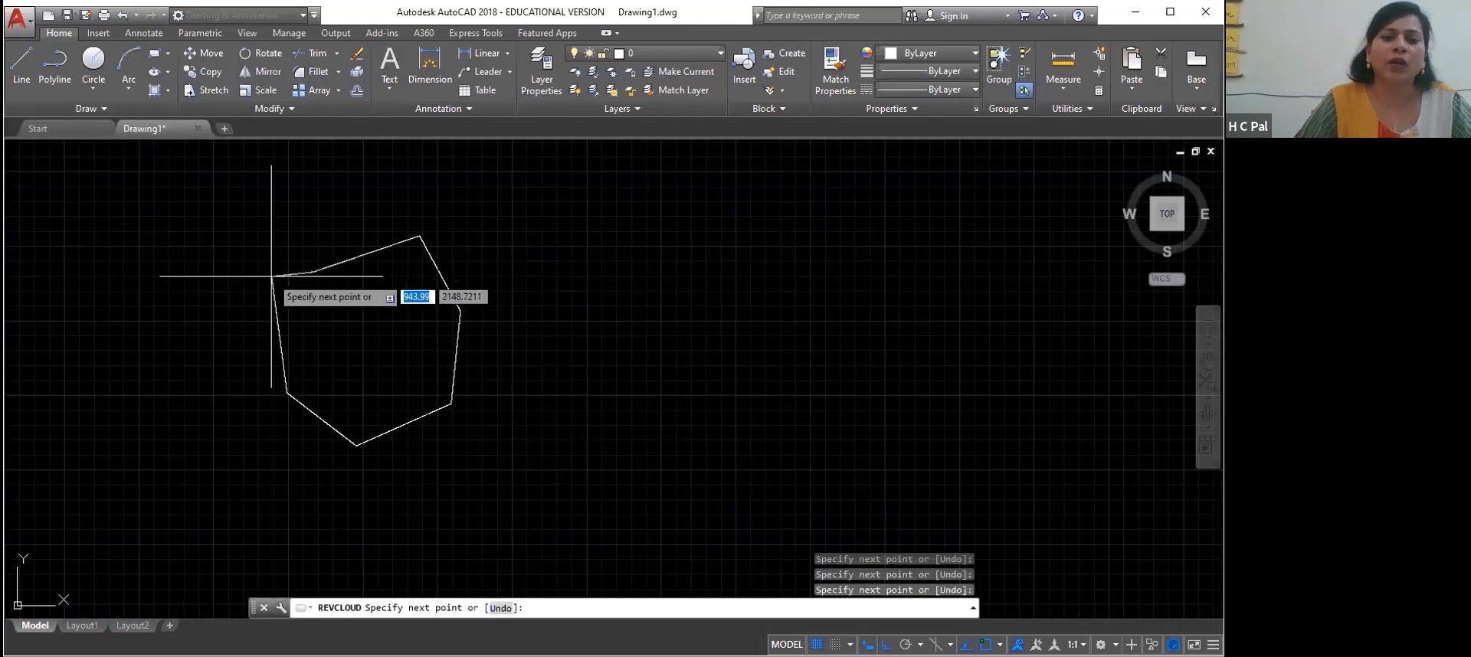
pyautogui.rightClick(314, 270)
pyautogui.click(330, 281)
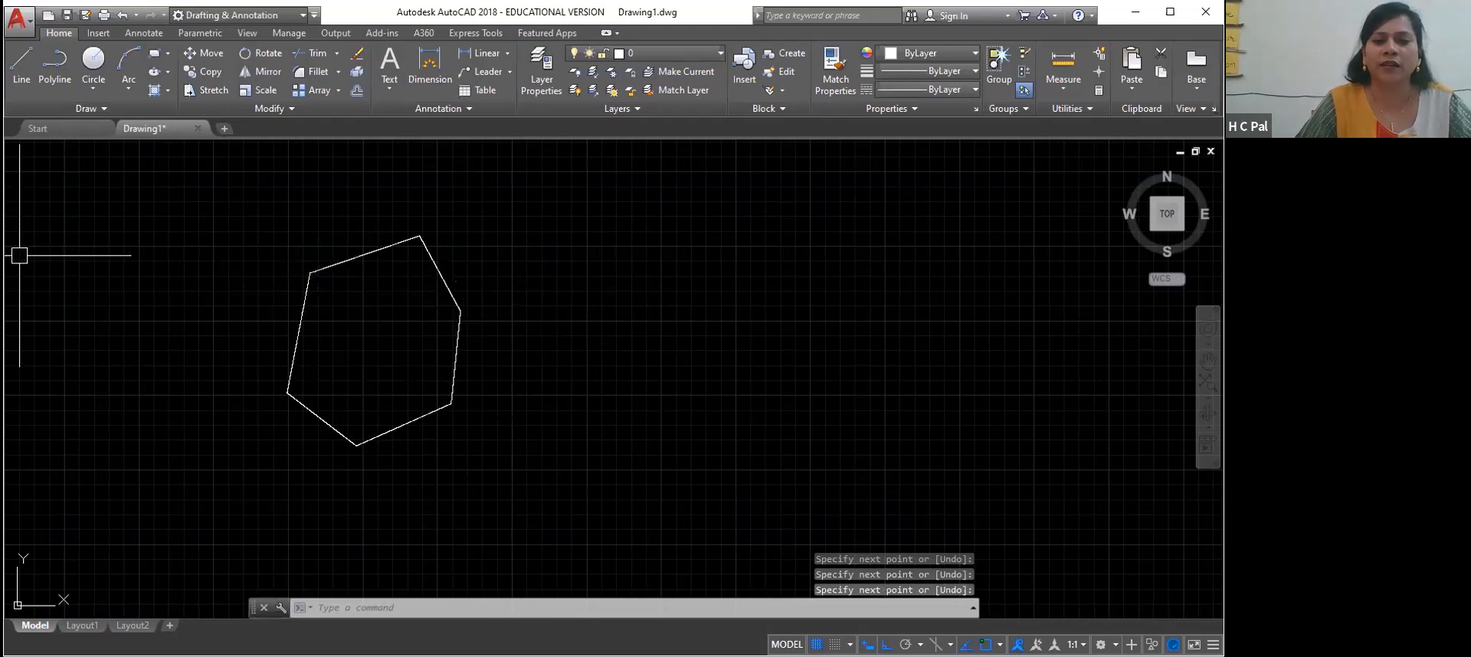
# Stretch the polygonal cloud's rightmost vertex horizontally outward and its lower-right vertex straight down
pyautogui.click(305, 303)
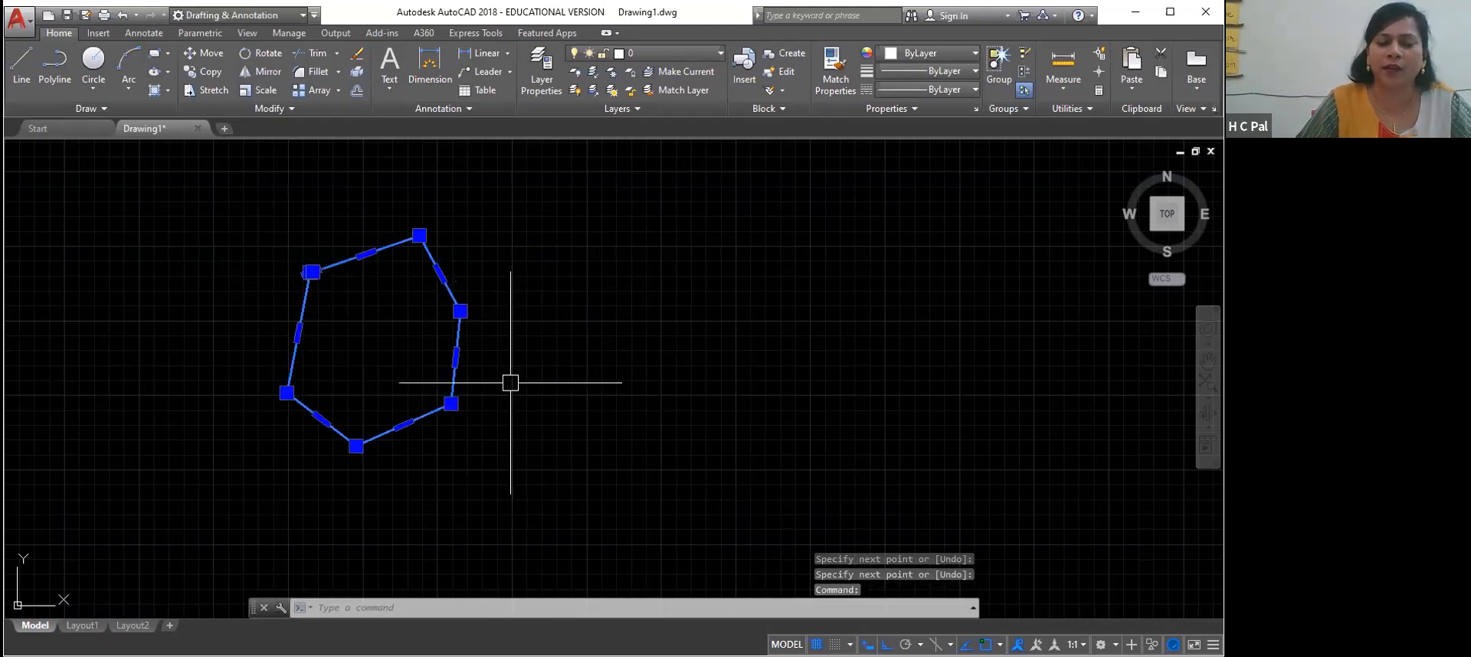
pyautogui.click(460, 311)
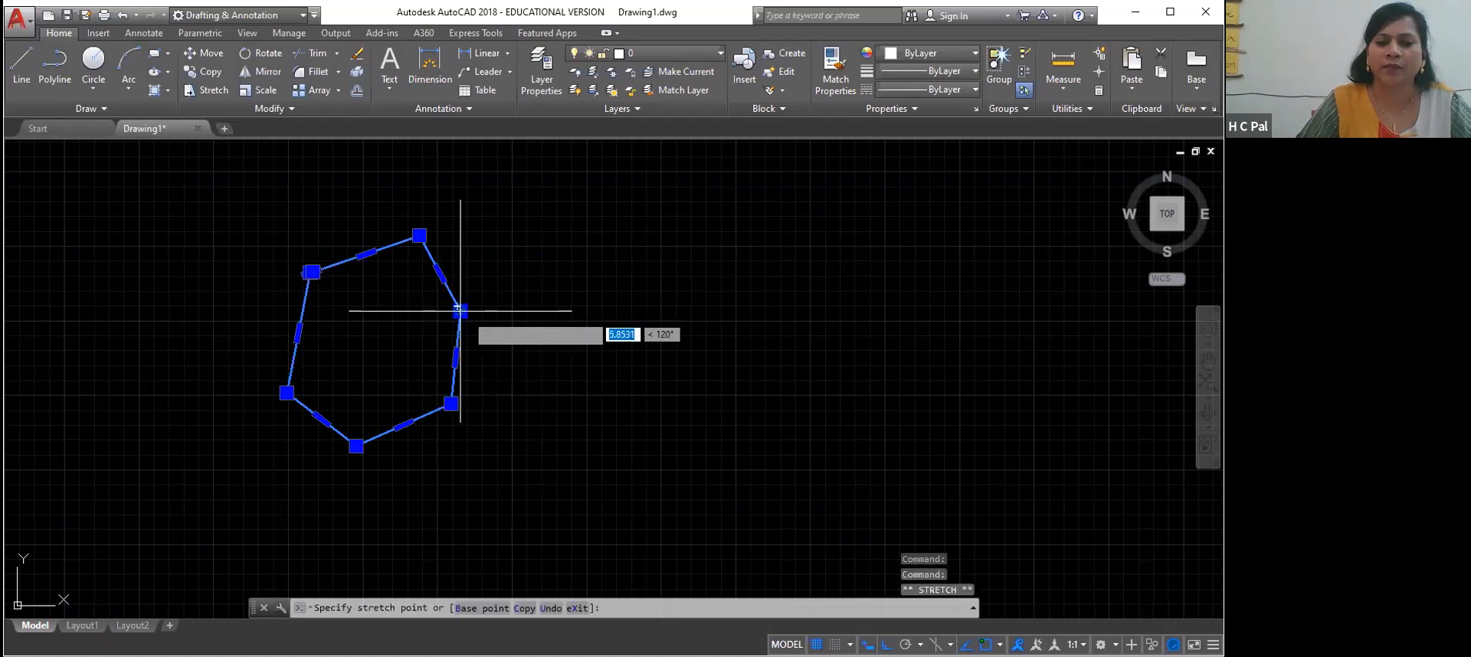
pyautogui.click(527, 311)
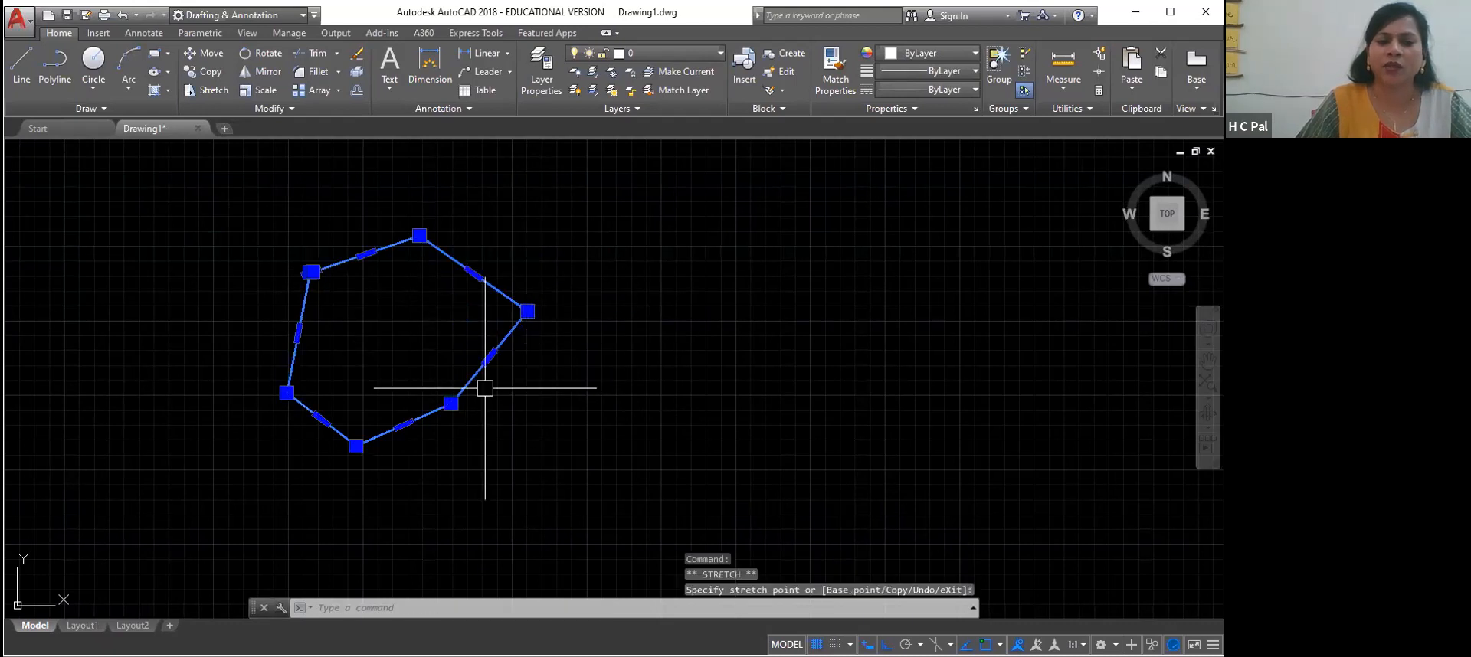
pyautogui.click(451, 403)
pyautogui.click(451, 482)
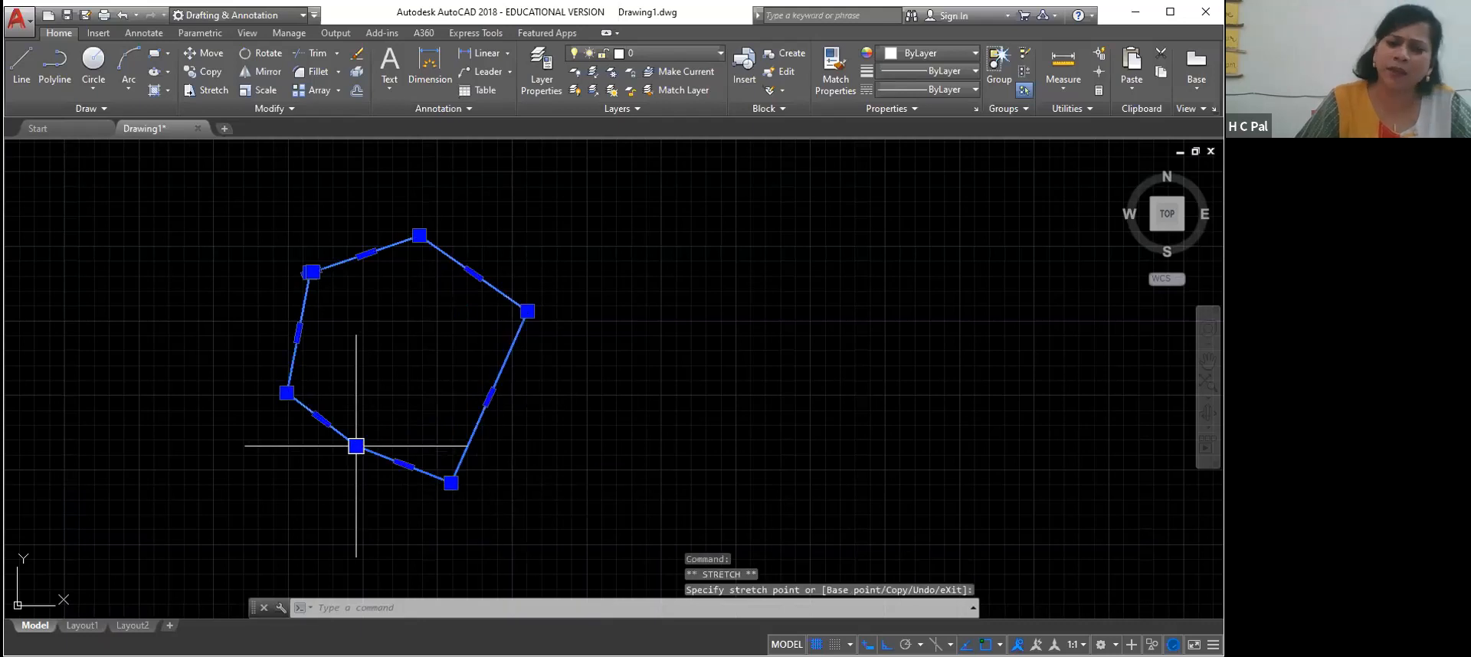
# Stretch the polygonal cloud's lower-left edge down by about 250 units and its left edge outward to the left
pyautogui.click(320, 418)
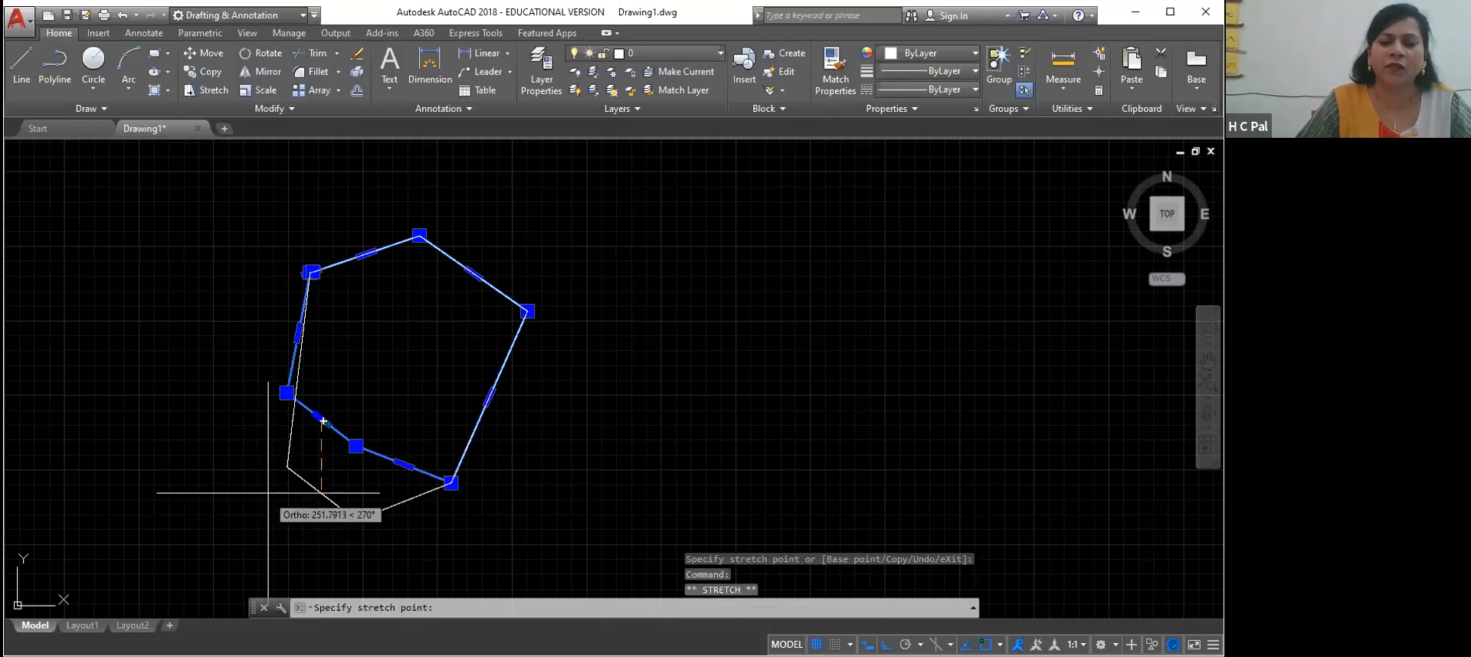
pyautogui.click(321, 492)
pyautogui.click(299, 368)
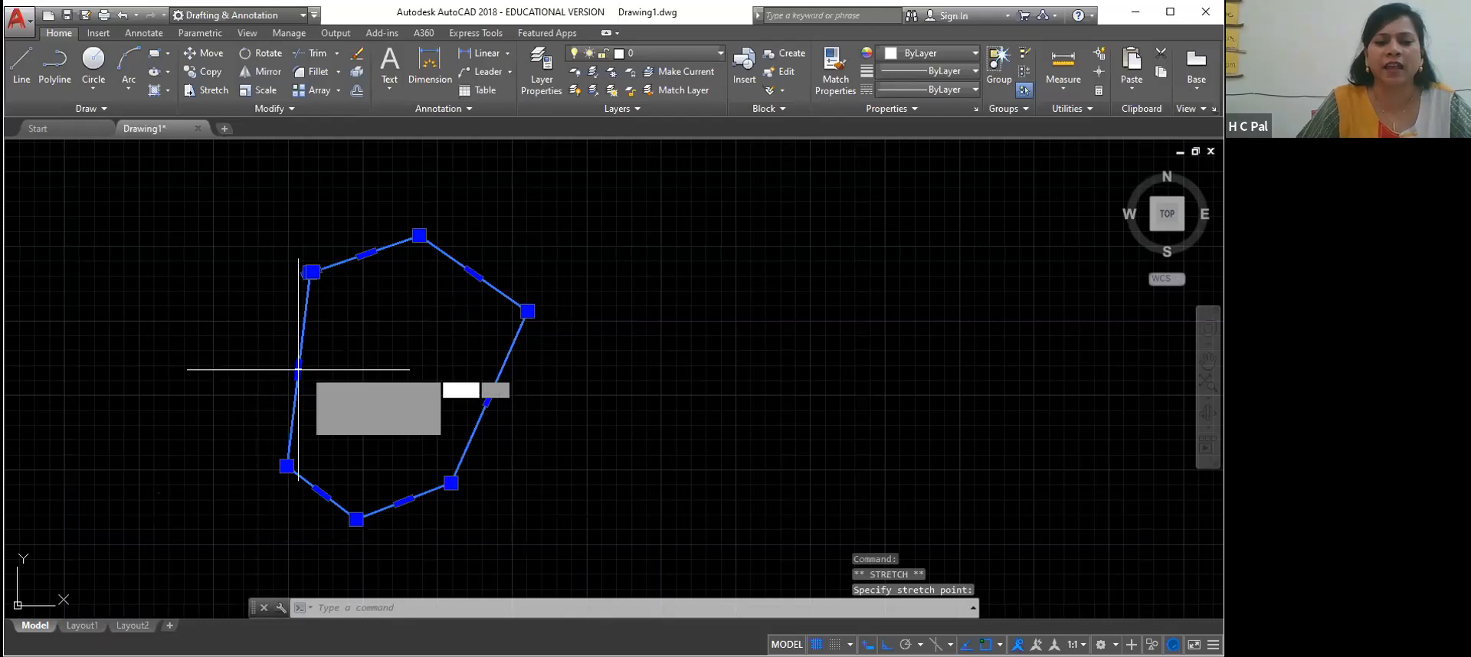
pyautogui.click(193, 355)
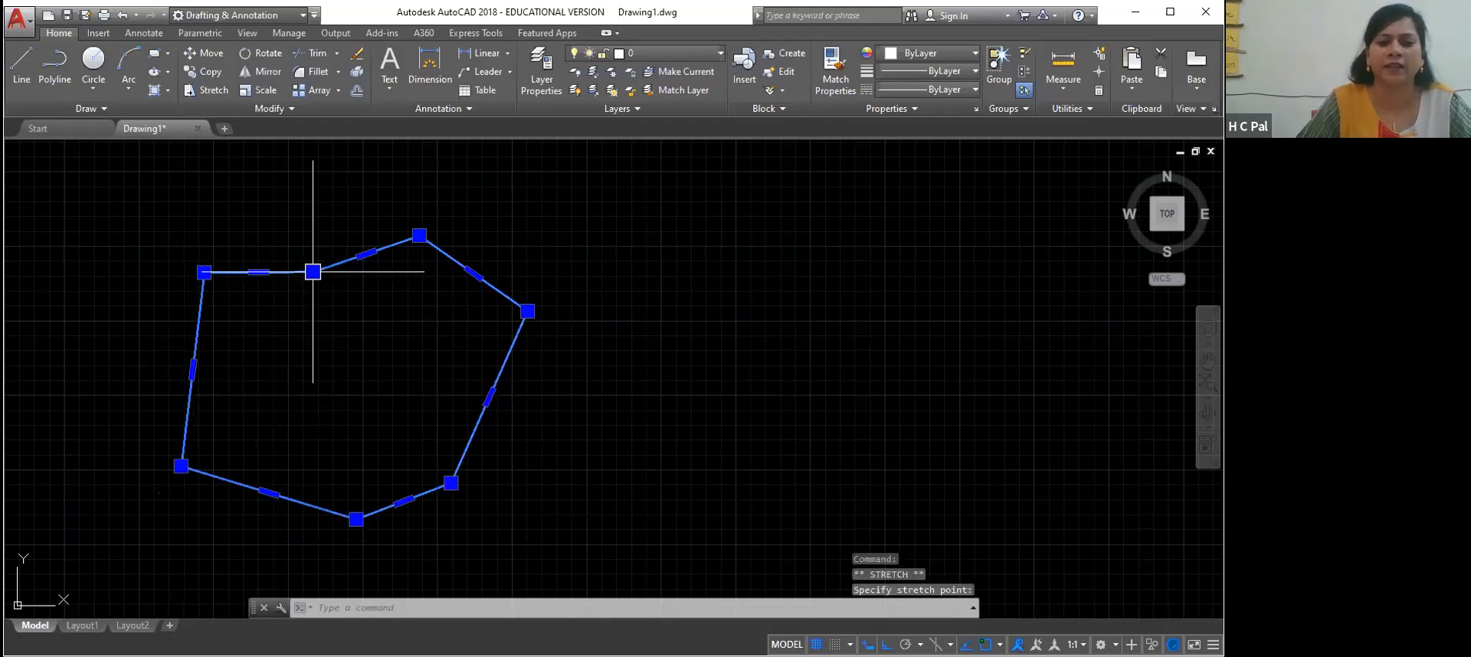
# Stretch the vertex at the inner end of the cloud's short horizontal top edge straight up and clear the selection
pyautogui.click(313, 272)
pyautogui.click(312, 194)
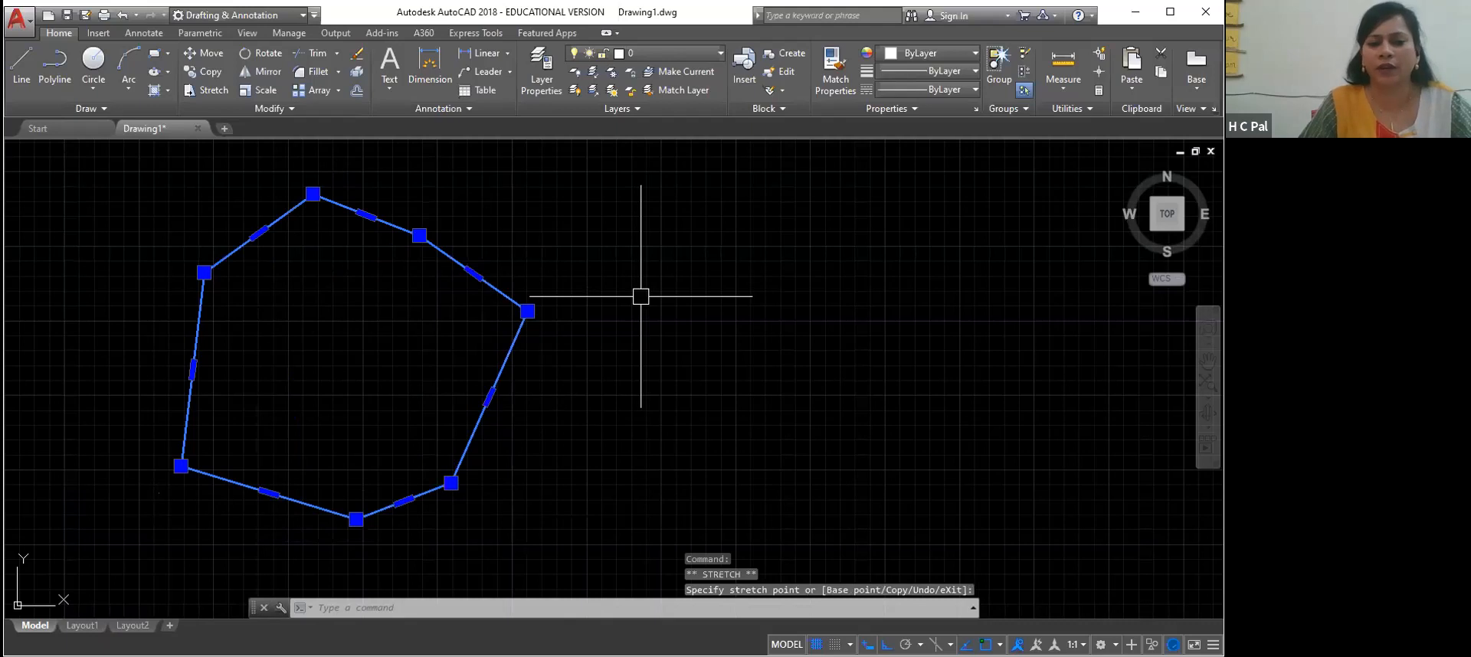
pyautogui.click(534, 322)
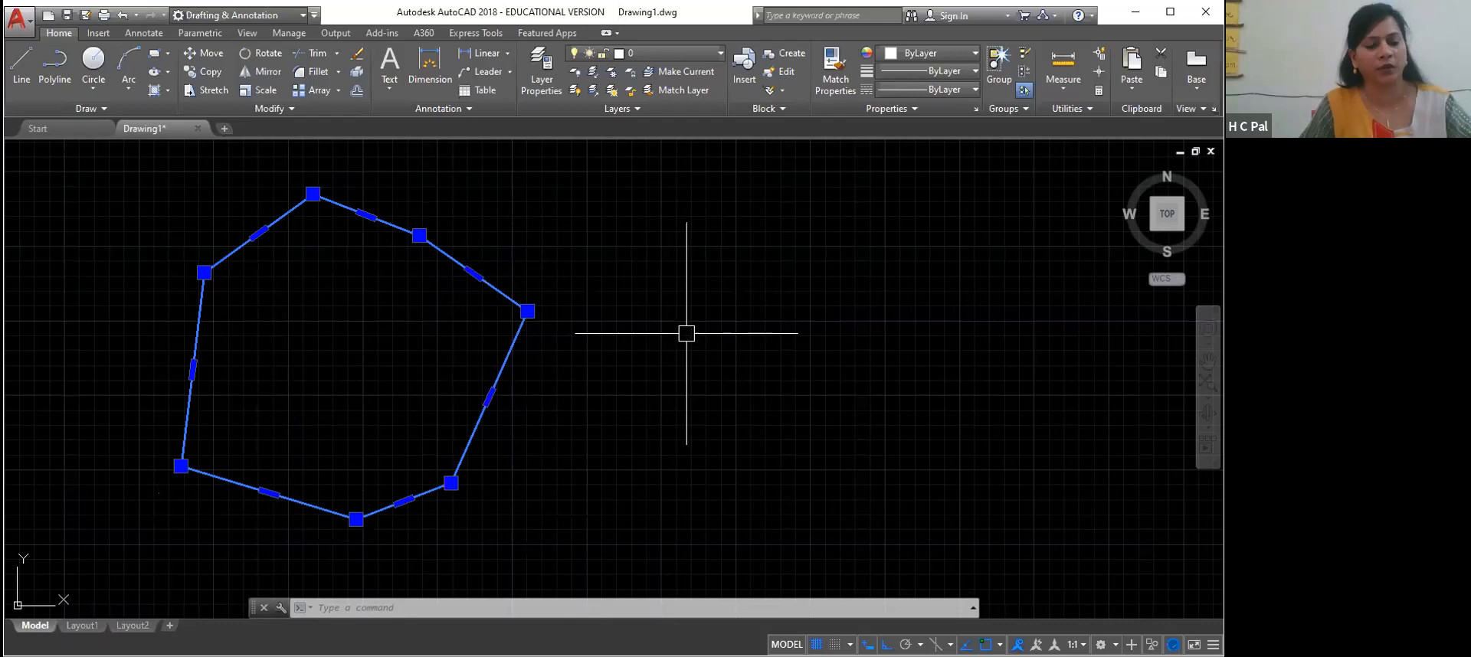
pyautogui.press('Escape')
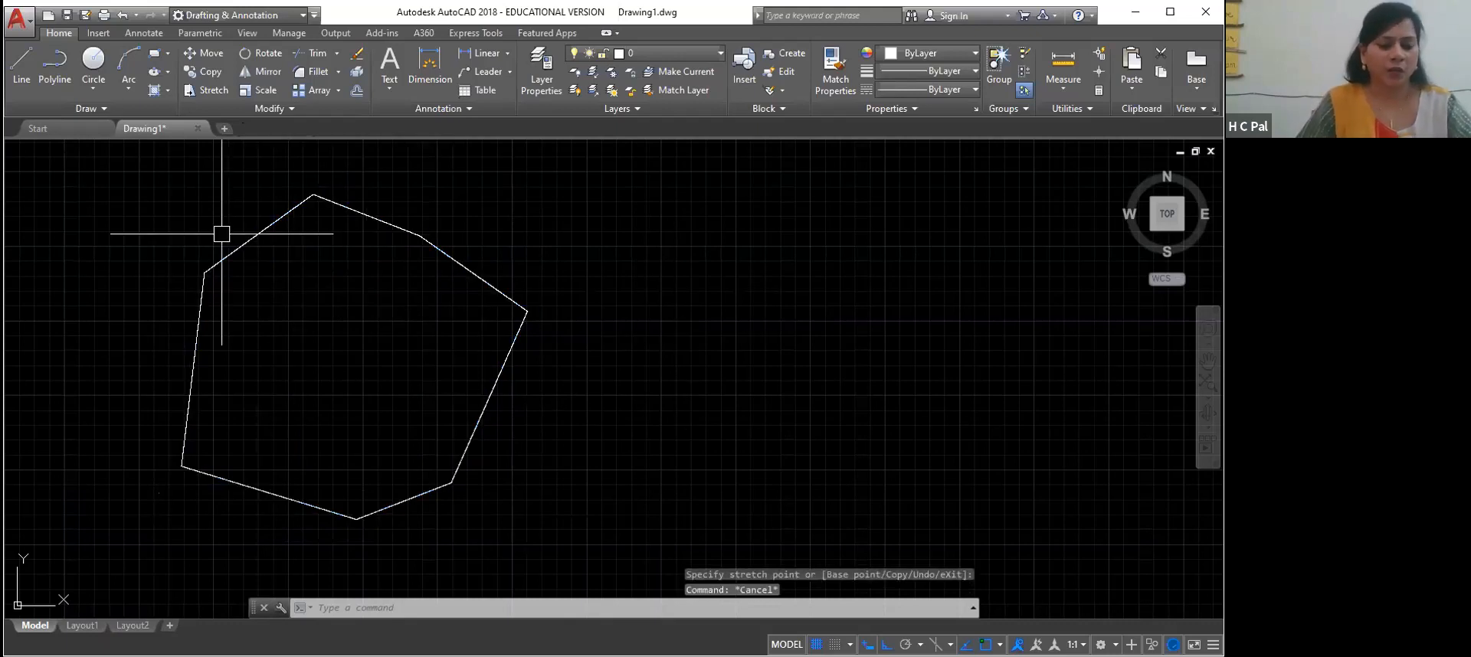
# Erase the polygonal revision cloud and draw a wide rectangular revision cloud from two opposite corners
pyautogui.hotkey('ctrl', 'a')
pyautogui.press('Delete')
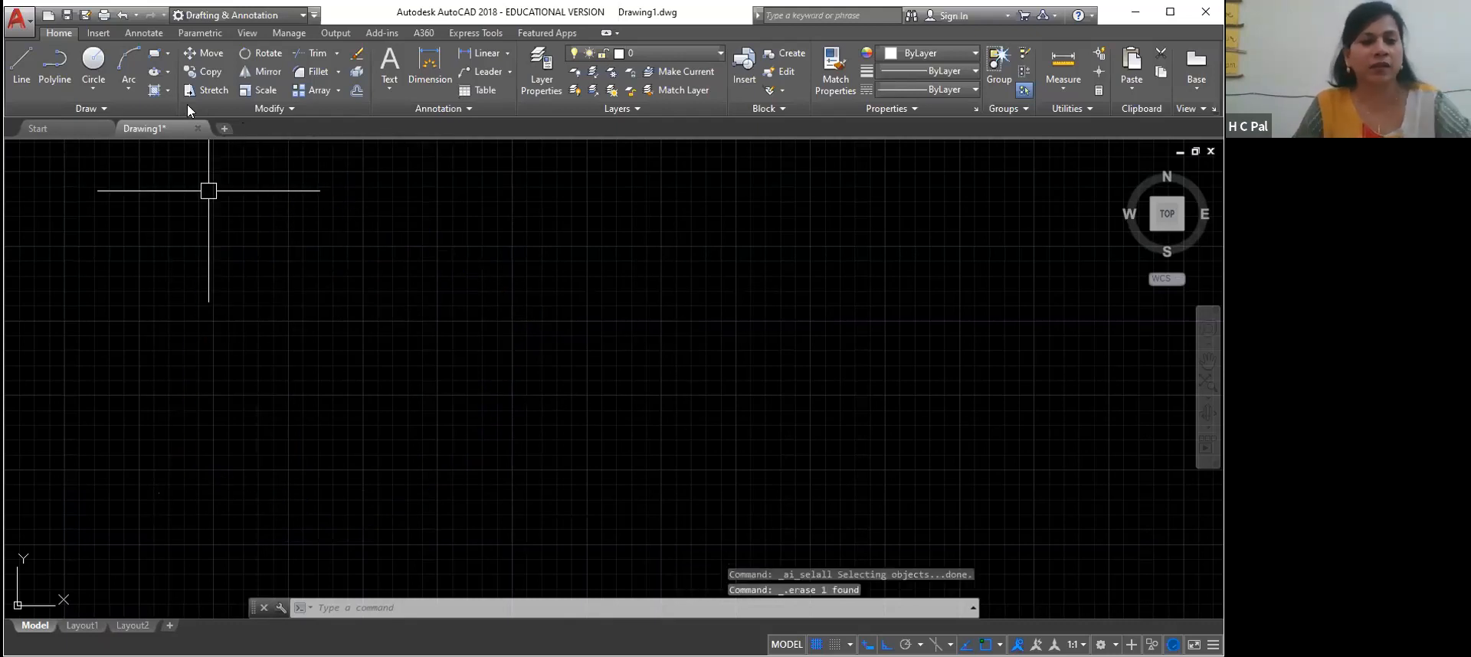
pyautogui.click(104, 108)
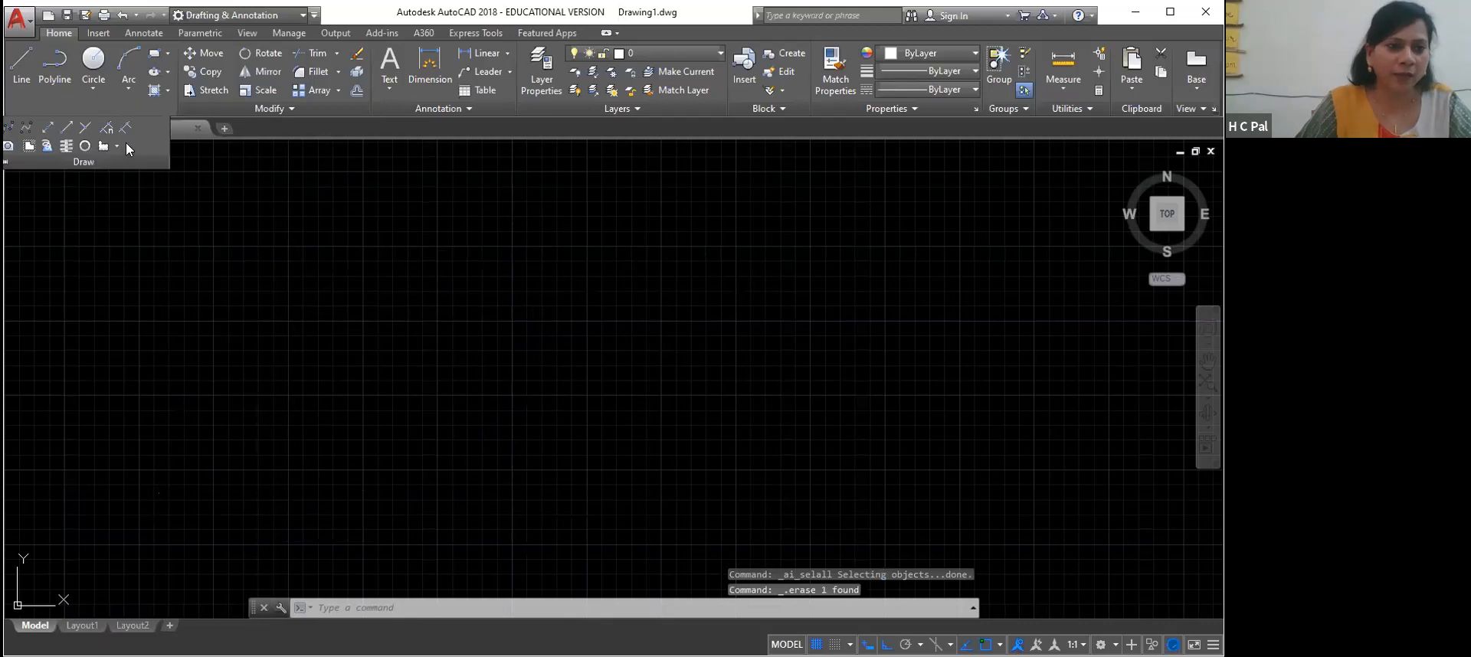
pyautogui.click(117, 145)
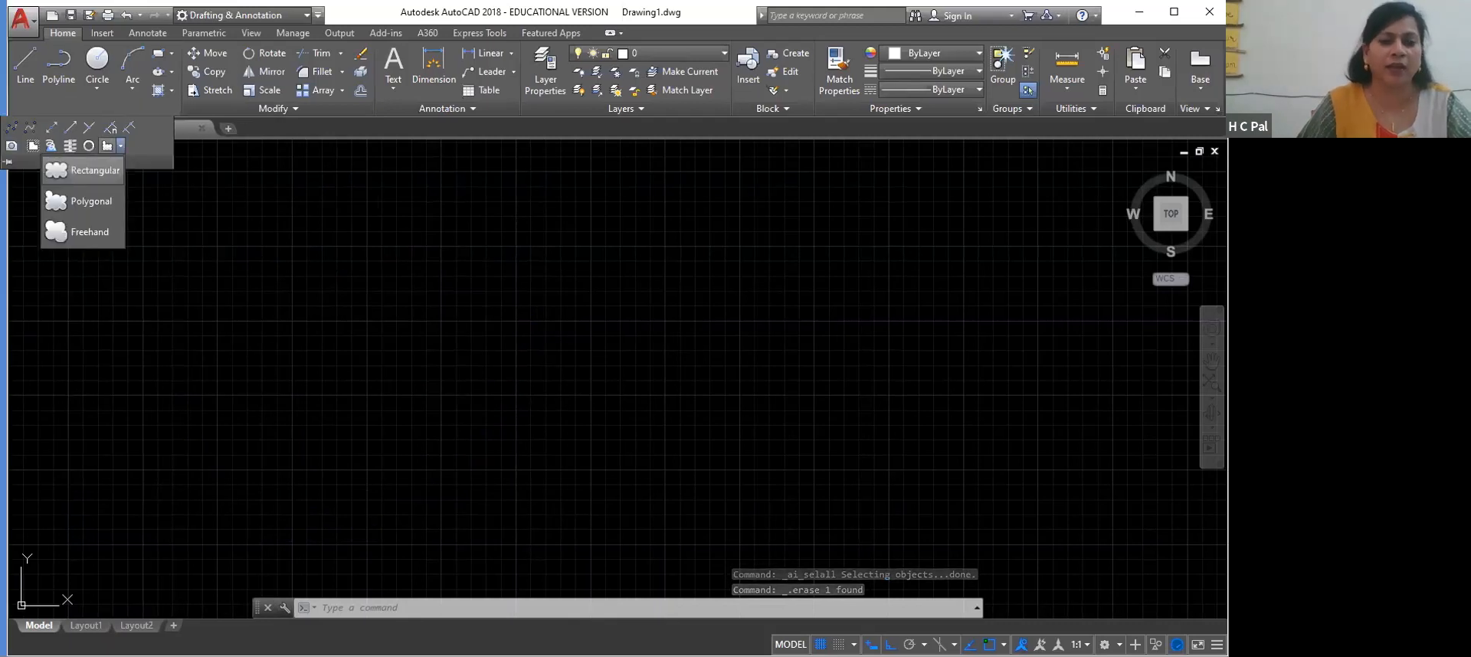
pyautogui.click(106, 167)
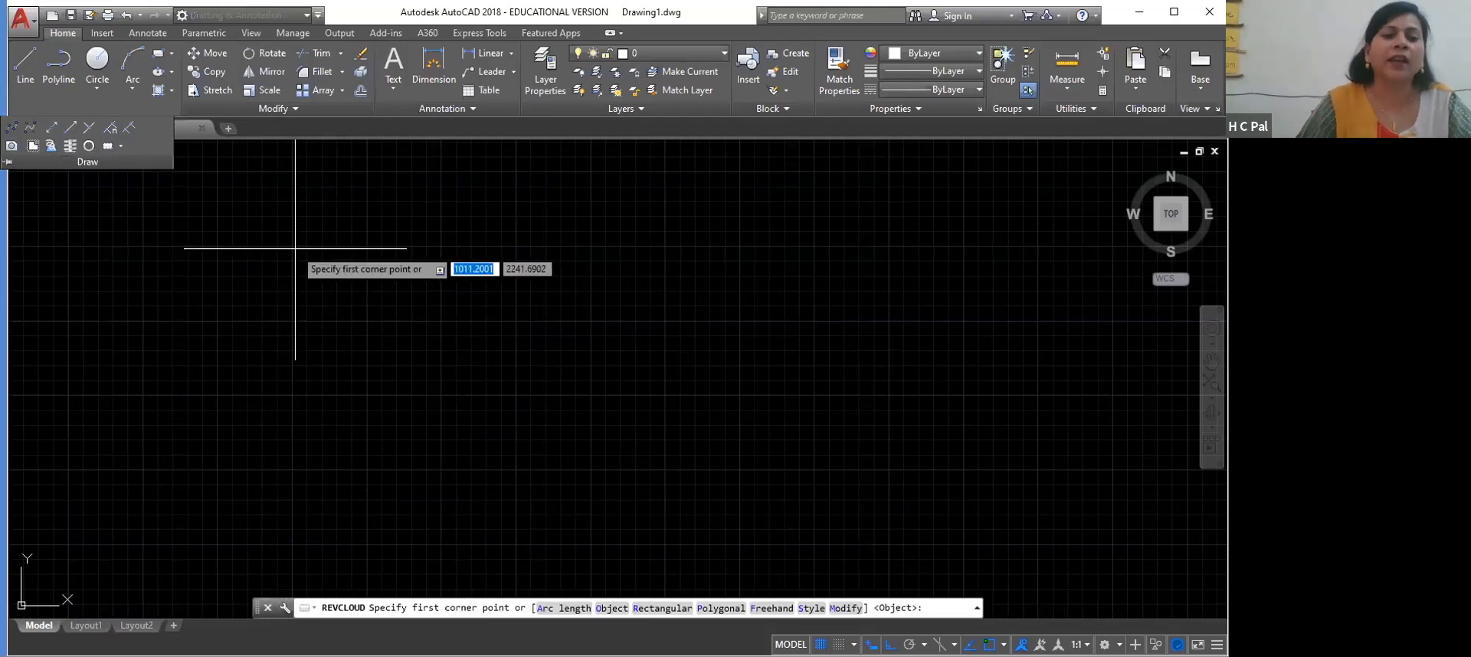
pyautogui.click(242, 287)
pyautogui.click(525, 383)
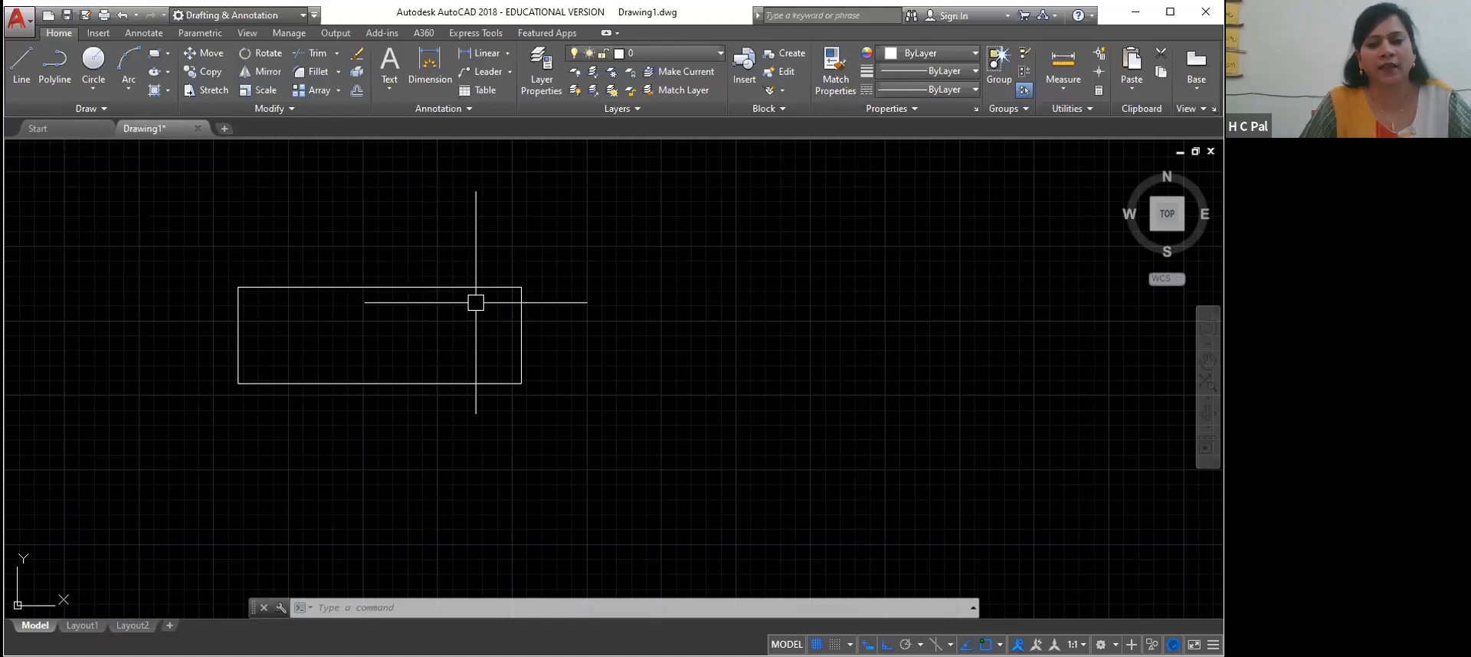
# Erase the rectangular revision cloud
pyautogui.moveTo(487, 286)
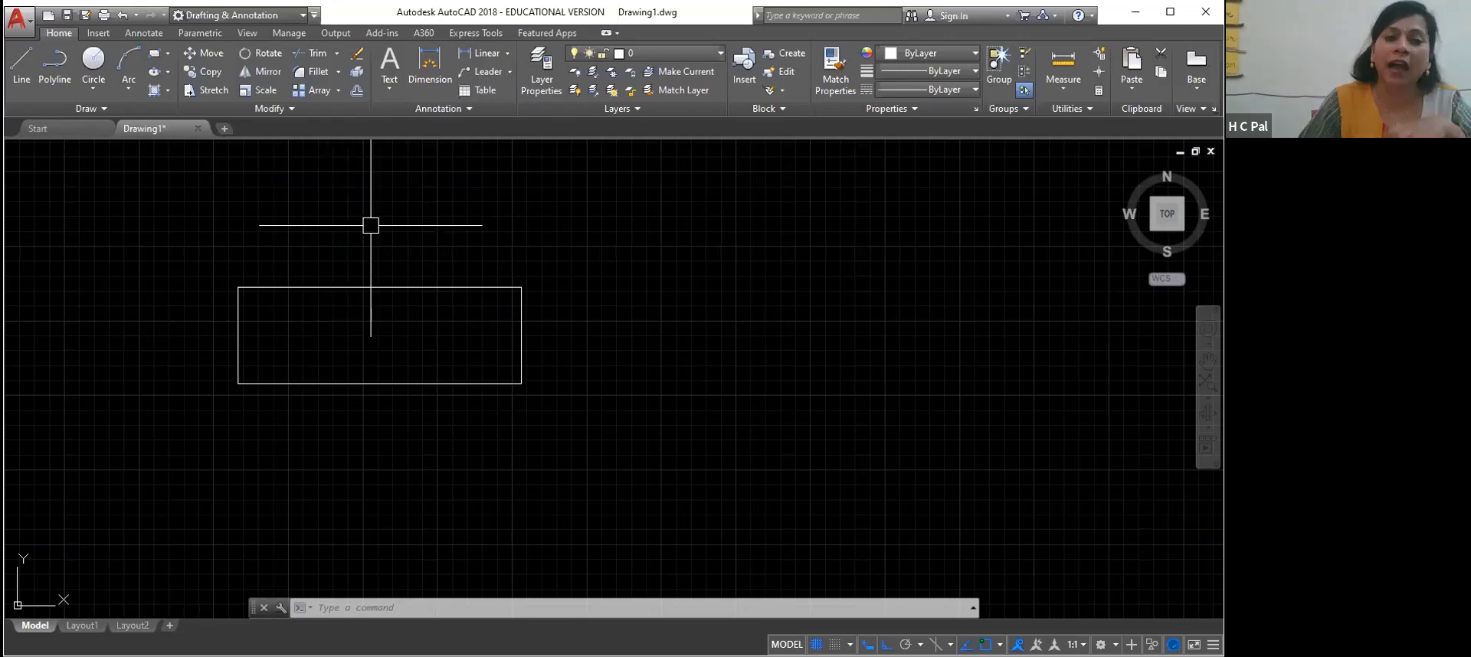
pyautogui.click(404, 284)
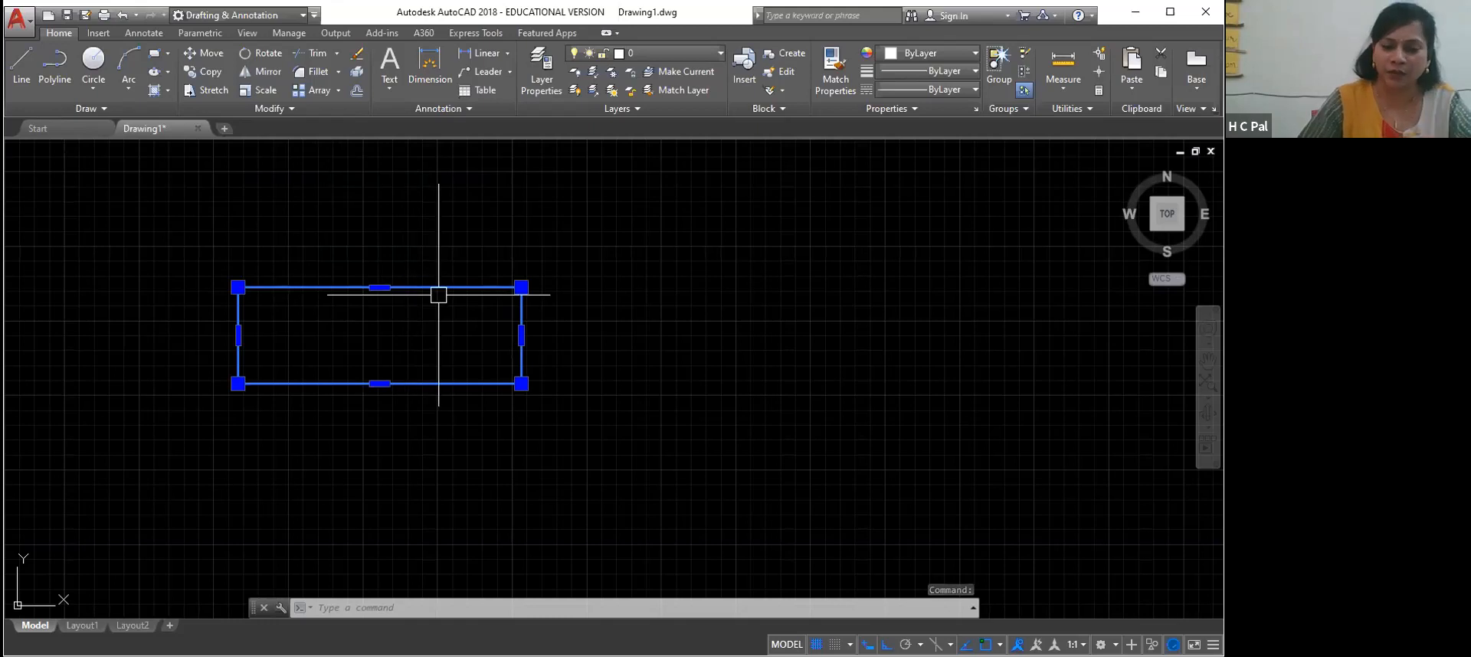
pyautogui.press('Delete')
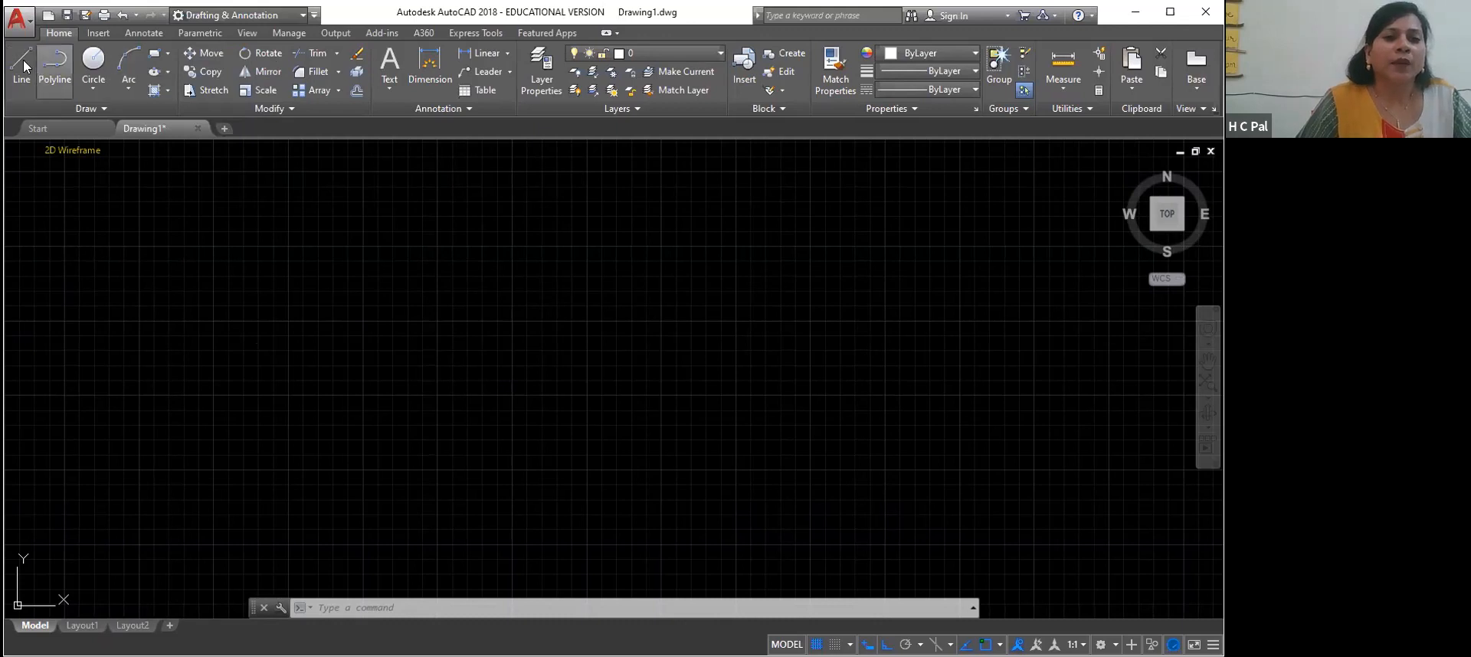
# Draw a rectangle about 494 by 232 units in the upper-left part of the drawing area
pyautogui.click(151, 53)
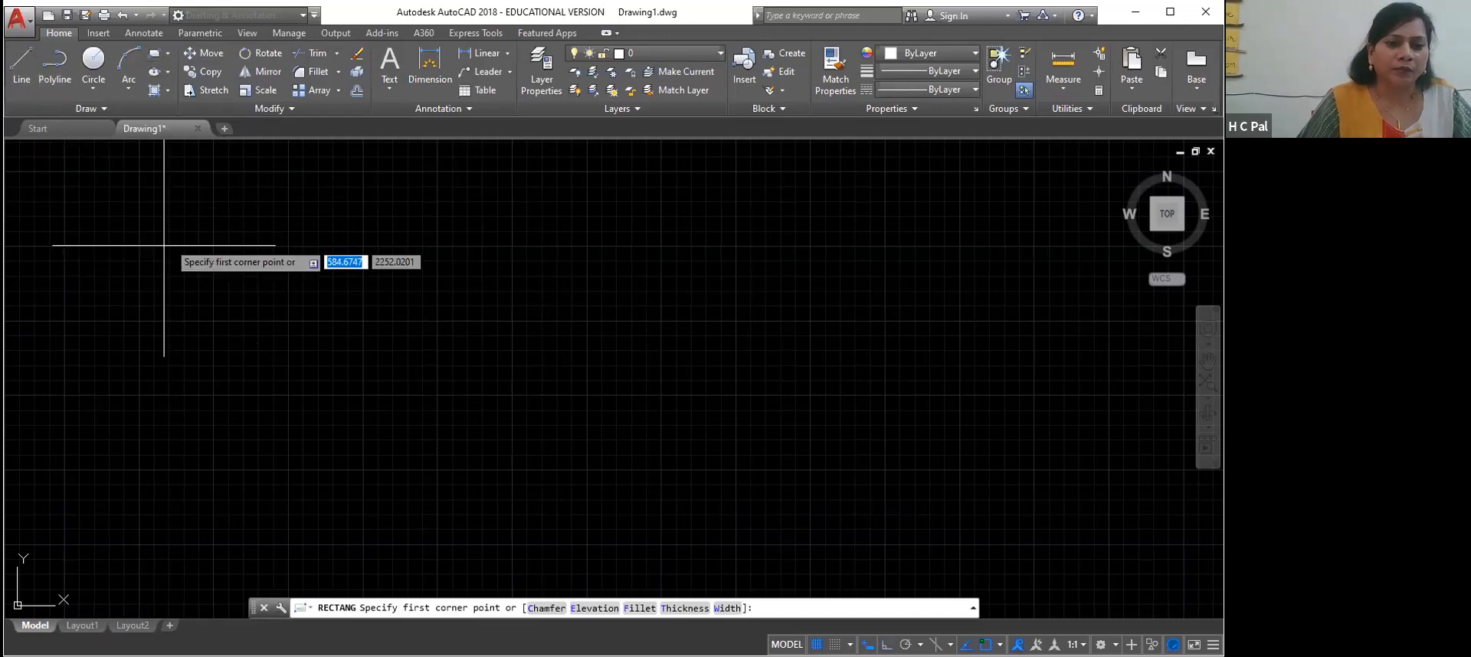
pyautogui.click(145, 222)
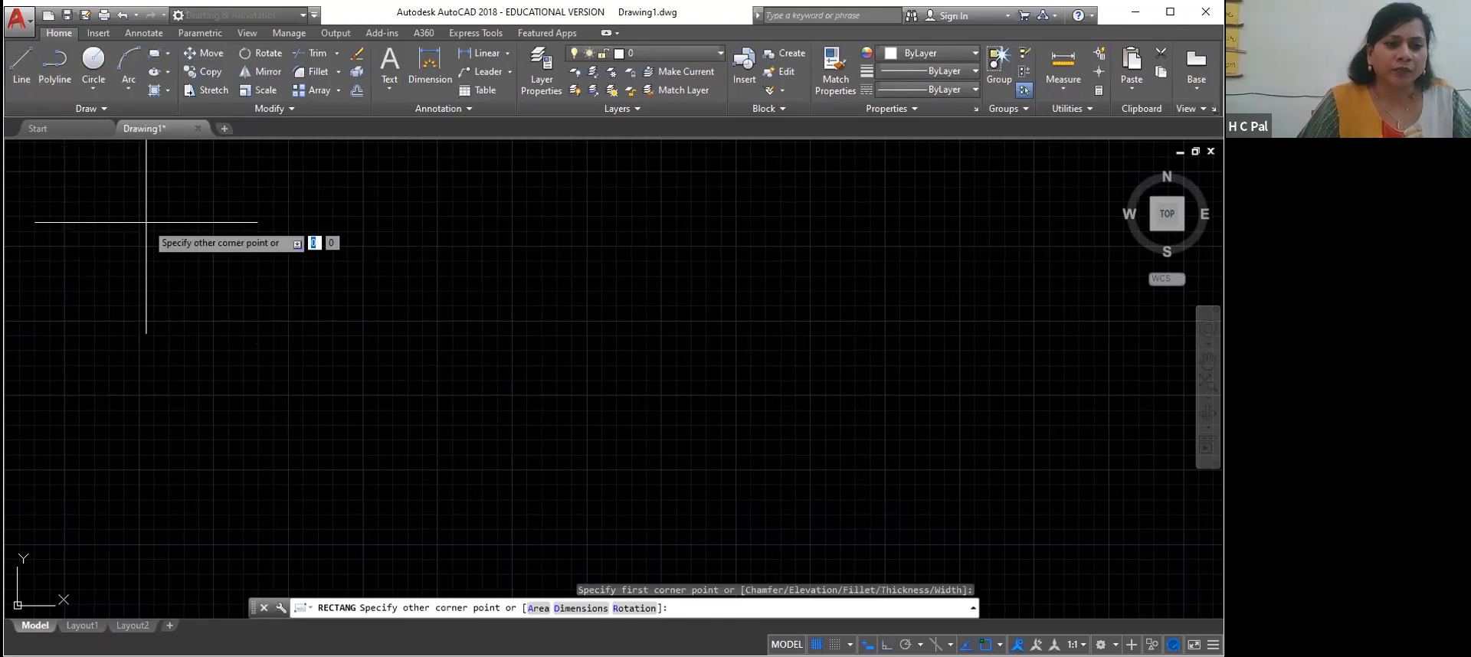
pyautogui.click(294, 292)
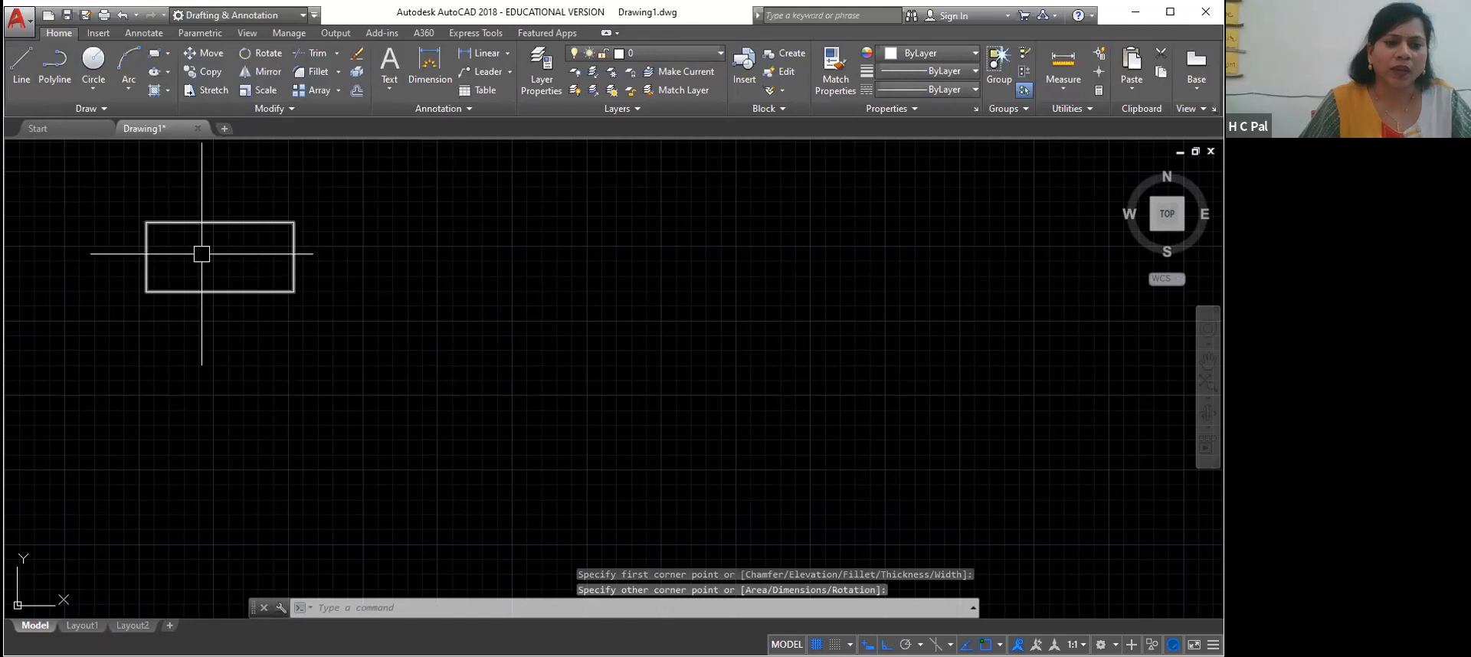
# Draw a small circle to the lower right of the rectangle, specifying its center and radius
pyautogui.click(93, 62)
pyautogui.click(414, 314)
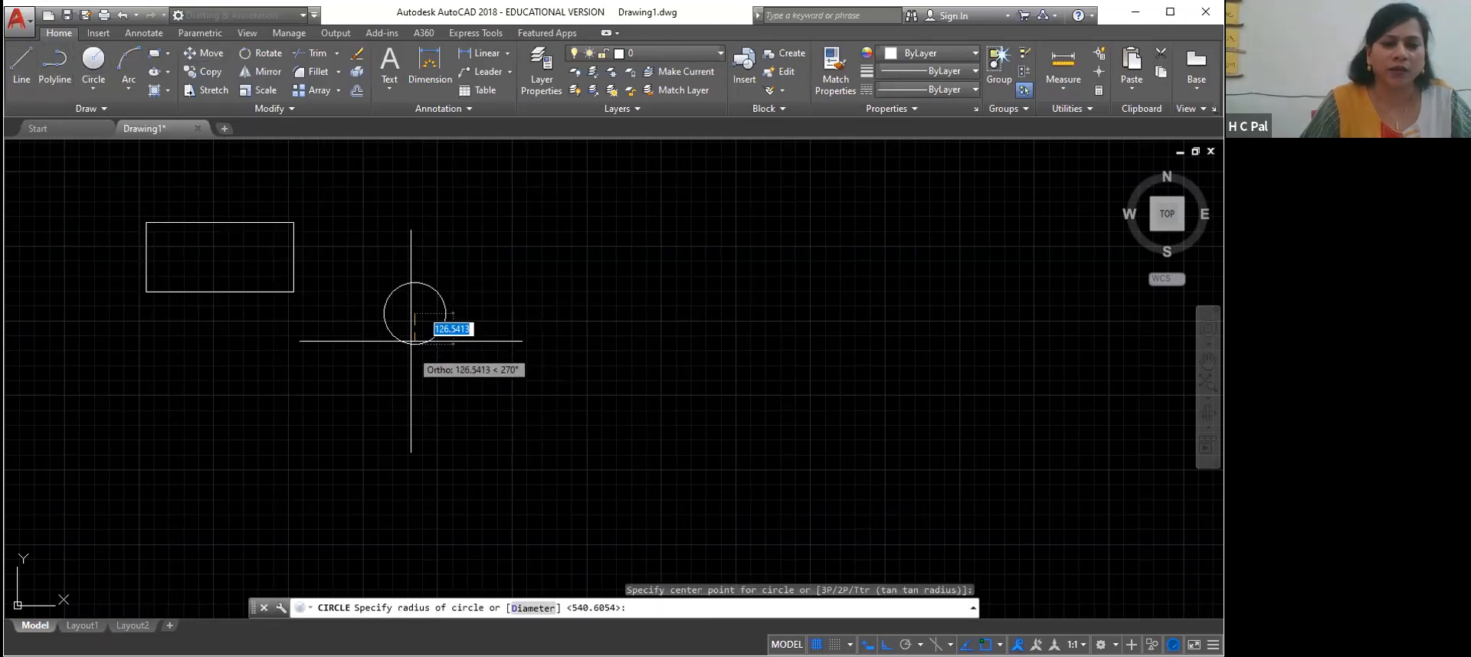
pyautogui.click(415, 339)
pyautogui.click(226, 405)
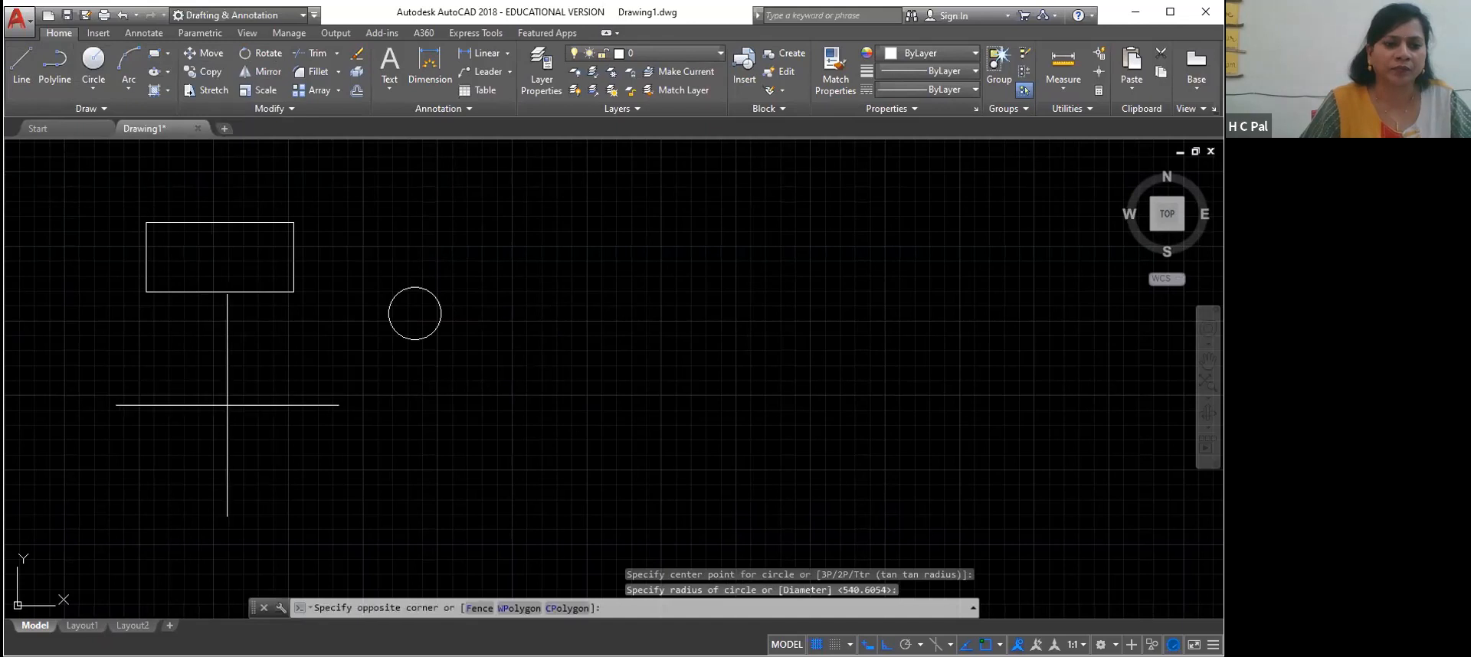
pyautogui.click(270, 444)
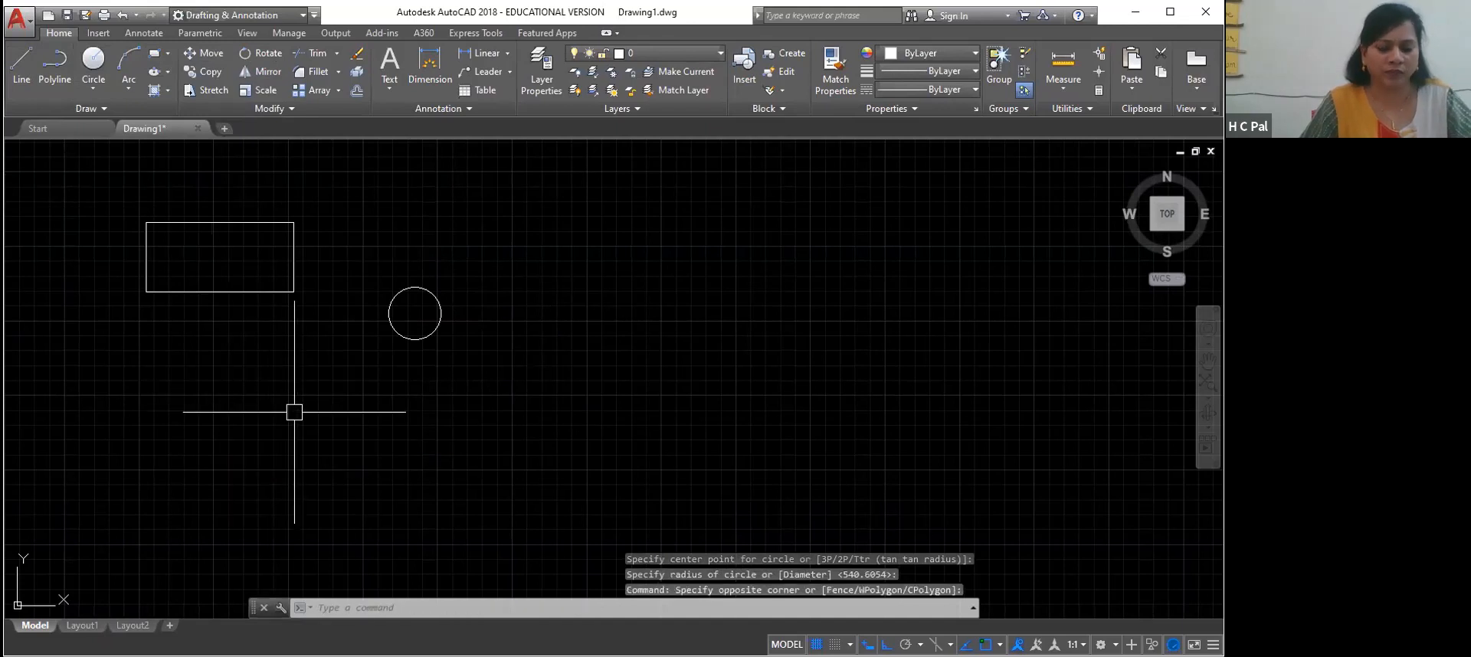
# Draw a circle with a radius of about 116 units below the rectangle, specifying its center and radius
pyautogui.press('Return')
pyautogui.click(253, 390)
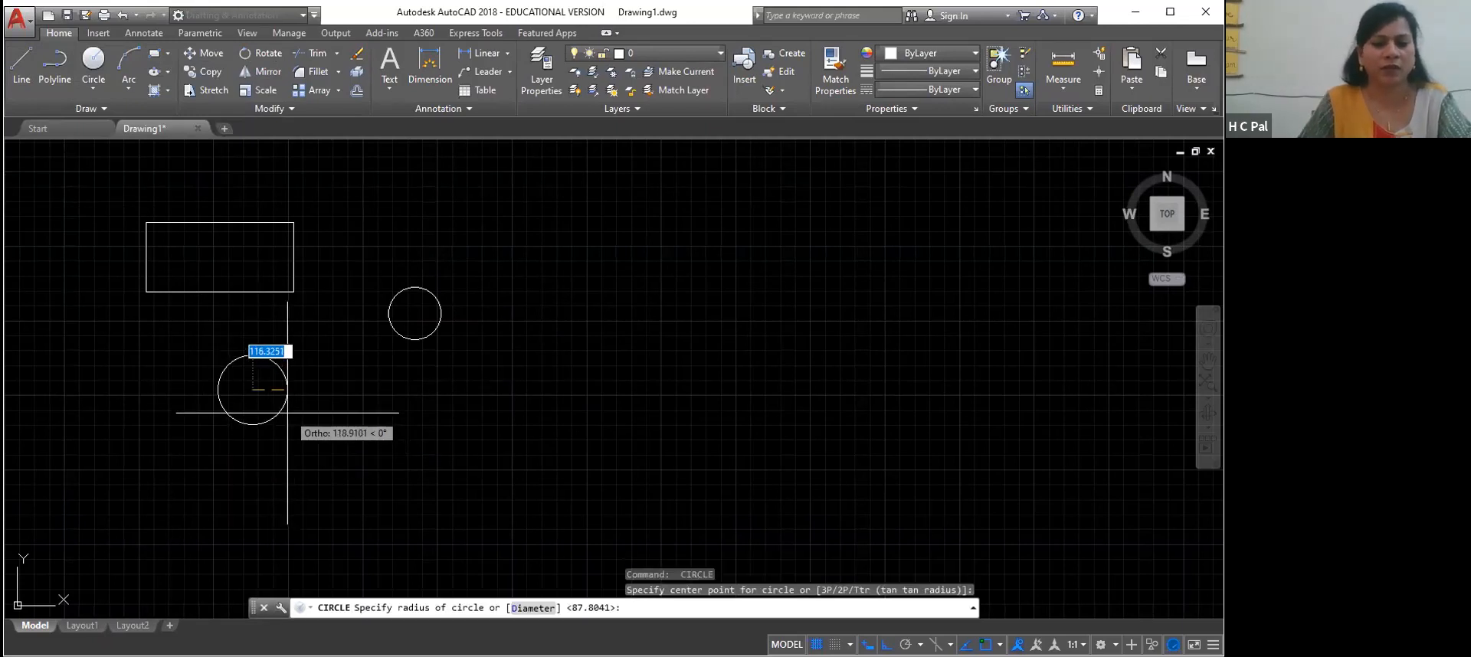
pyautogui.click(283, 407)
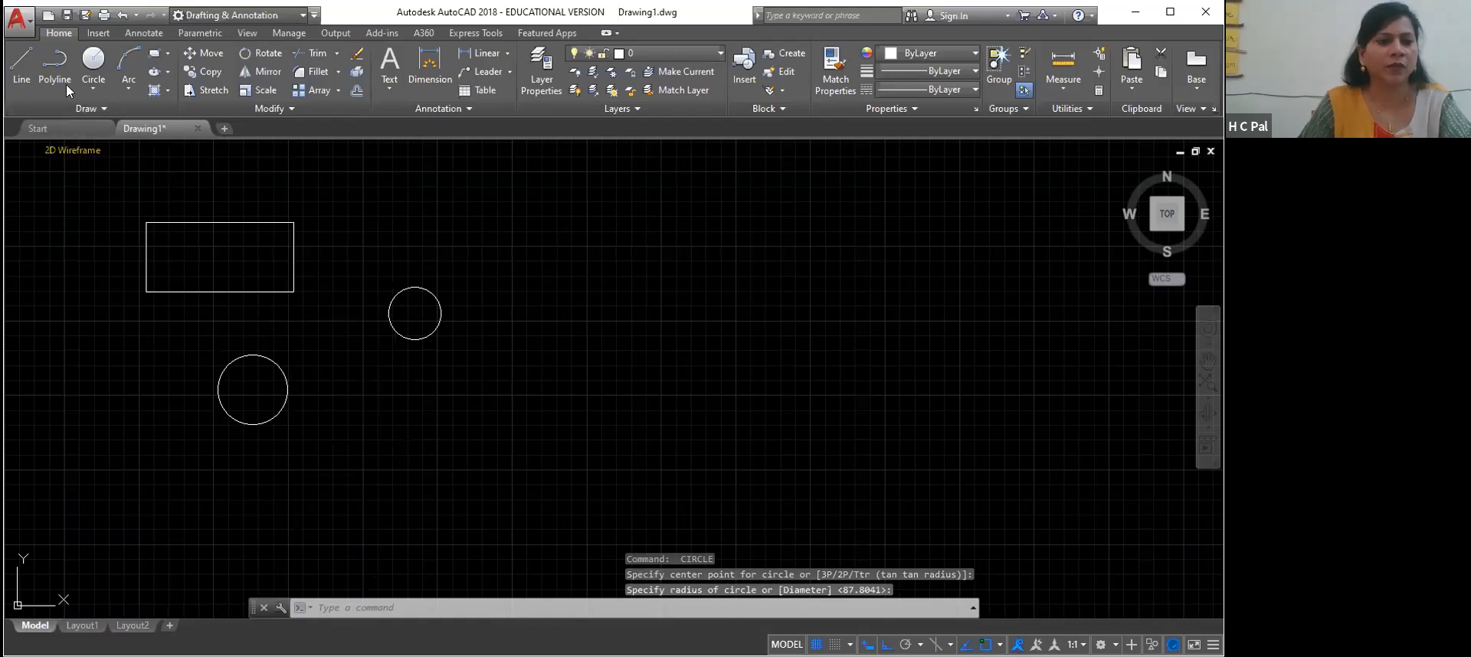
# Draw a closed rectangle about 411 by 292 units from four separate lines, below the small circle
pyautogui.click(22, 69)
pyautogui.click(399, 431)
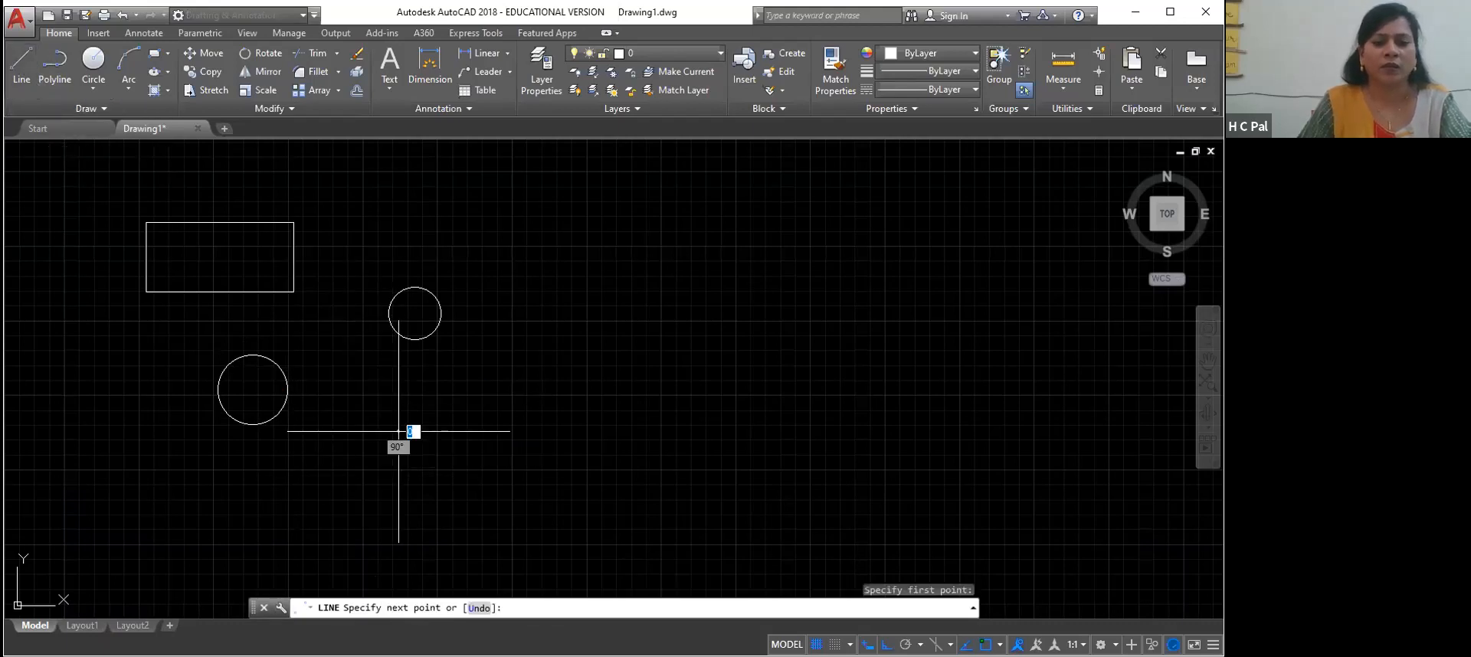
pyautogui.click(520, 433)
pyautogui.click(521, 517)
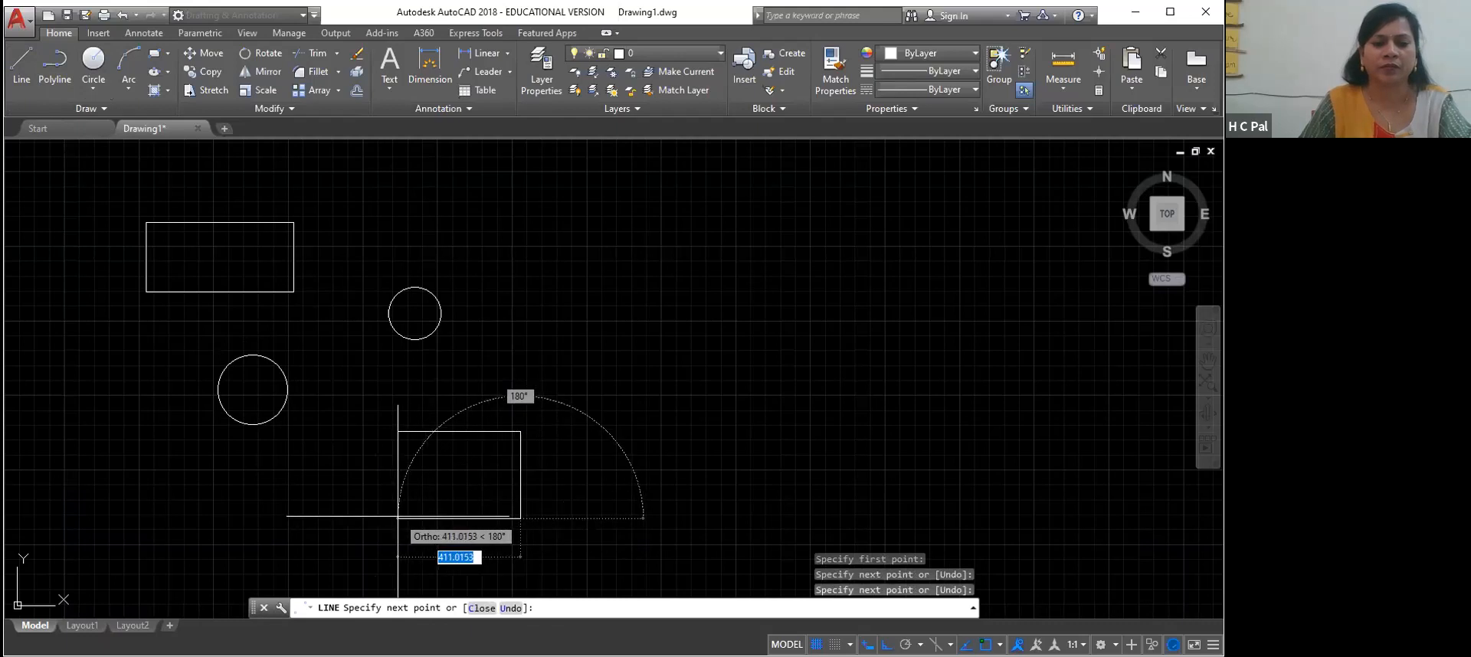
pyautogui.click(399, 518)
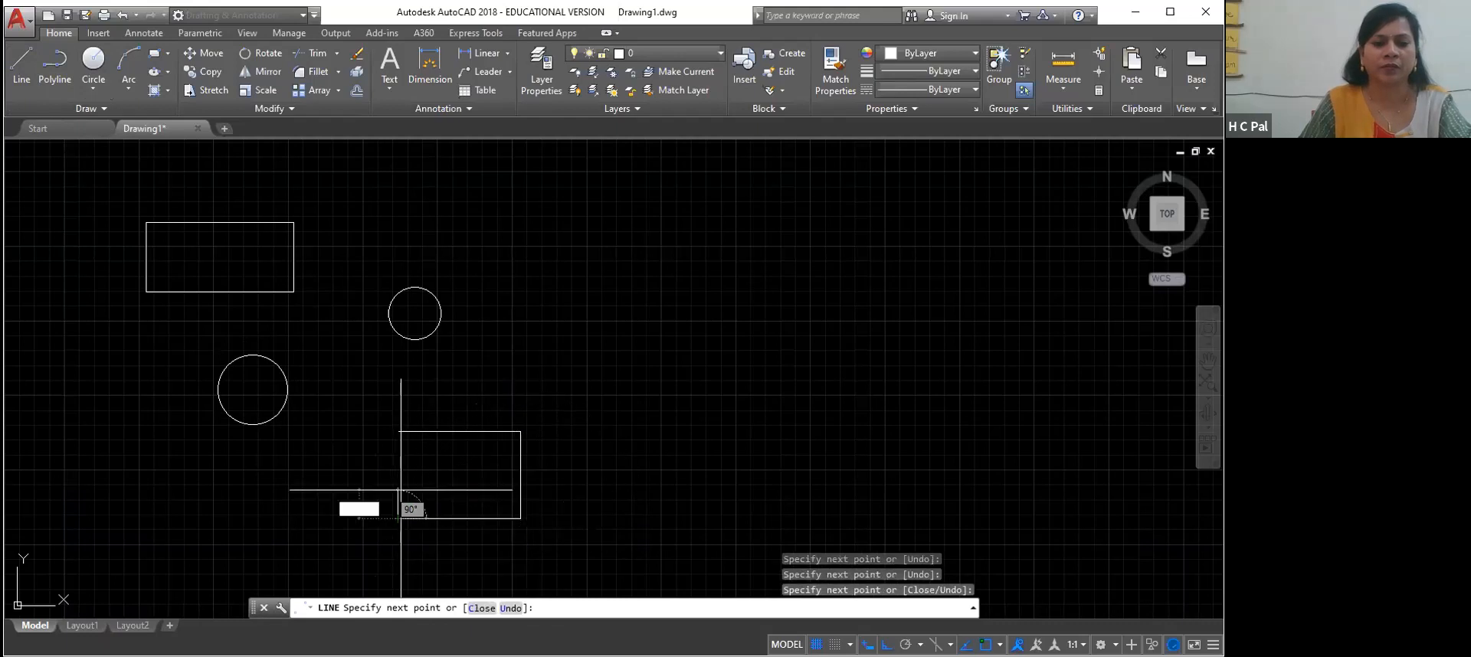
pyautogui.click(399, 431)
pyautogui.press('Return')
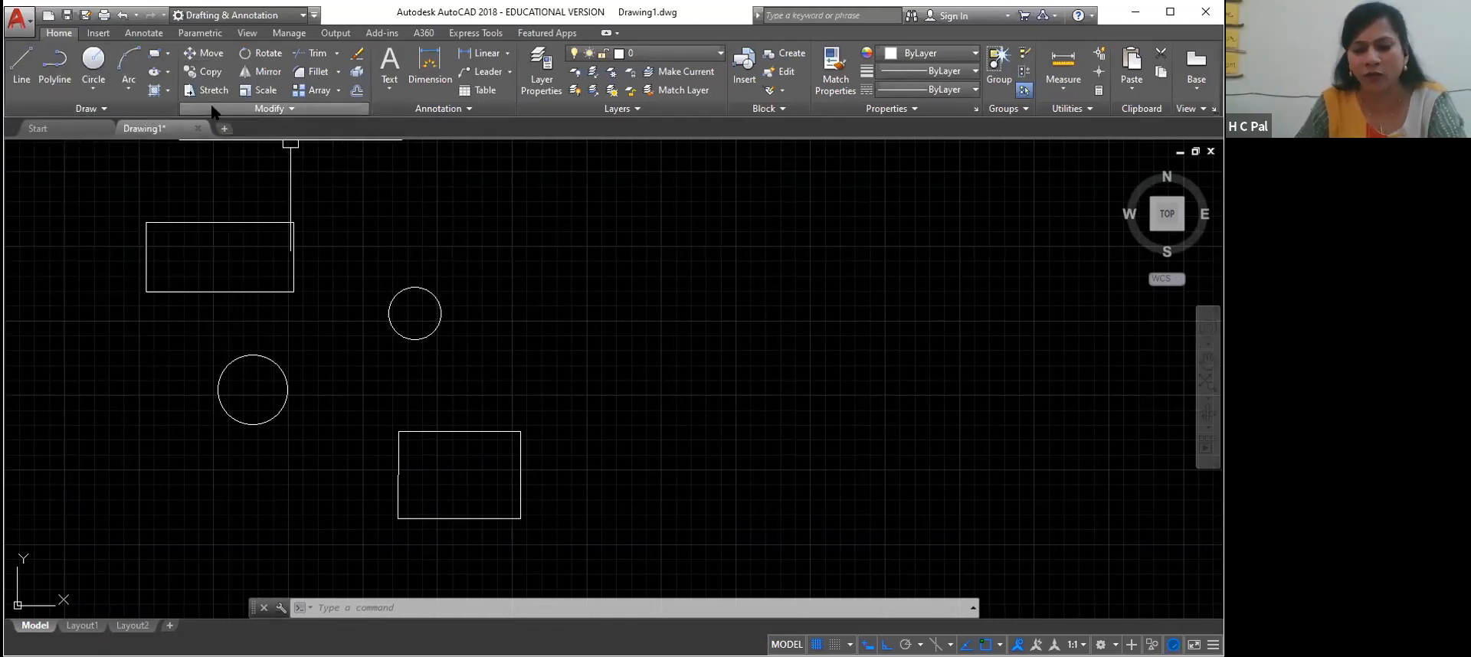
pyautogui.write('MA')
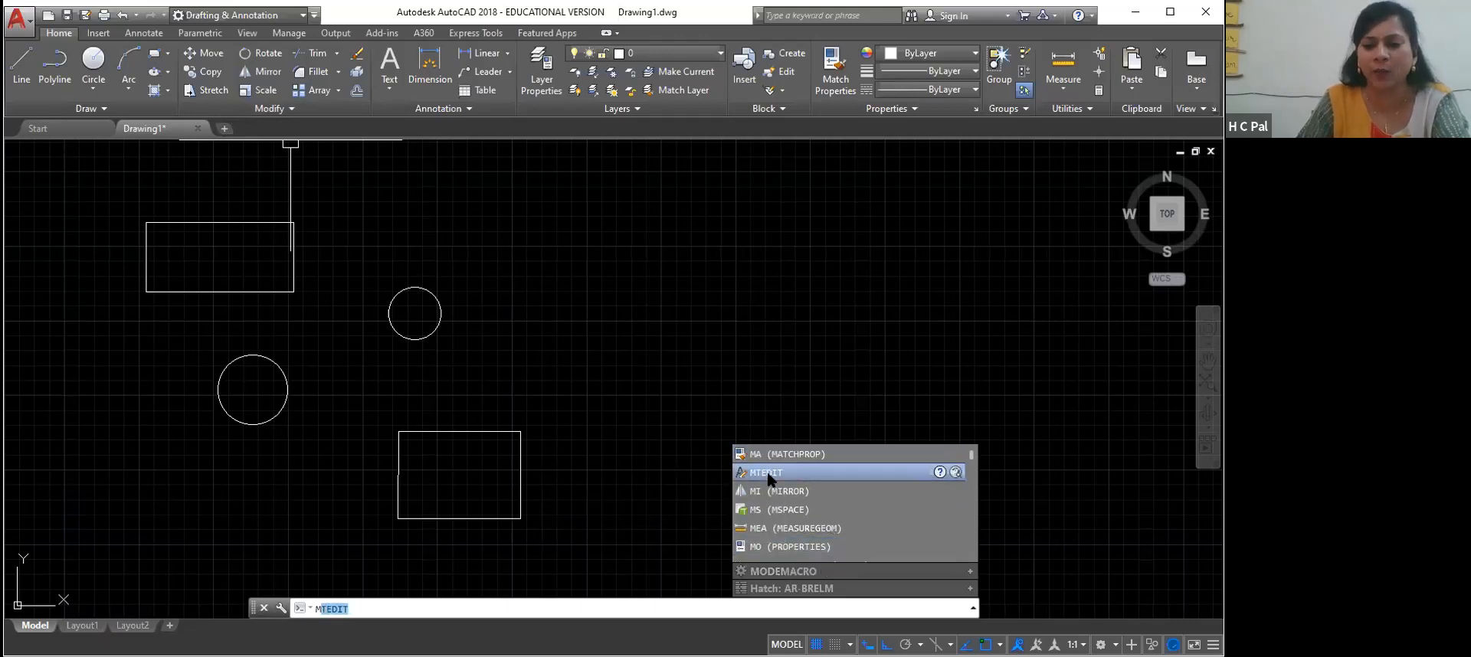
pyautogui.click(772, 455)
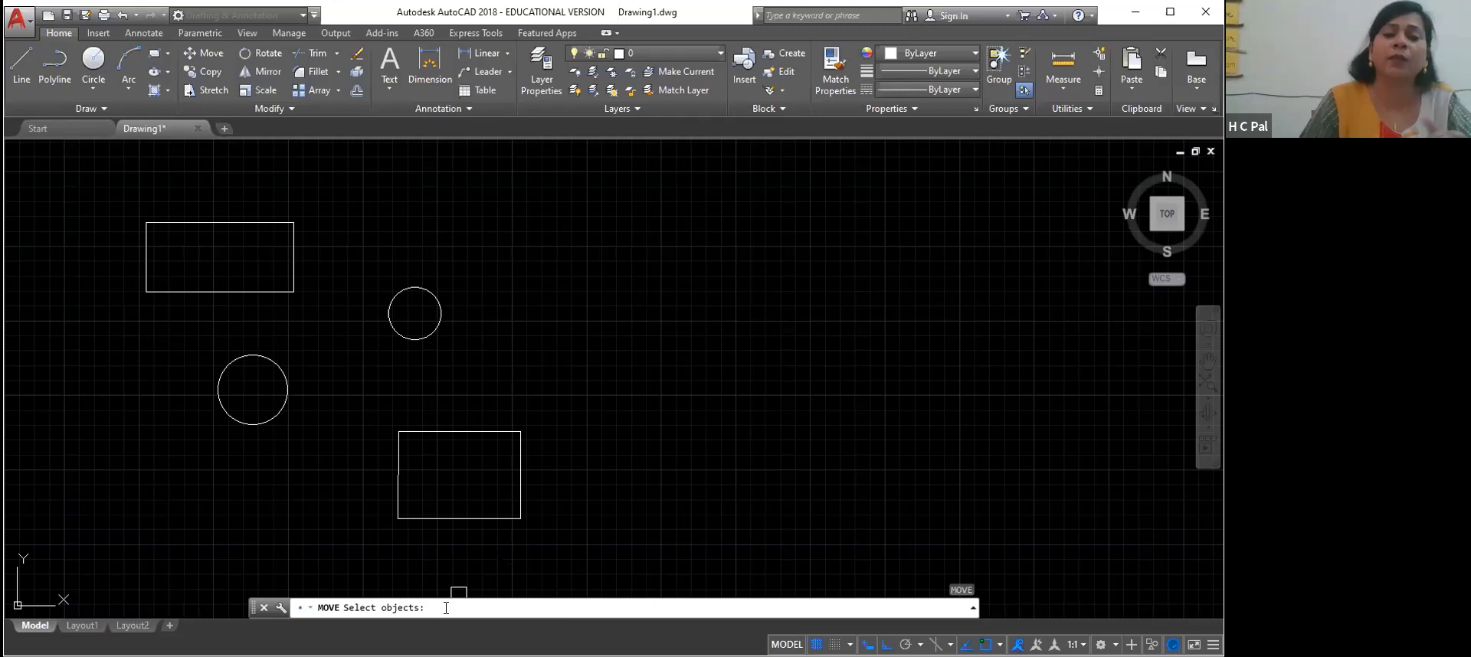
pyautogui.click(461, 432)
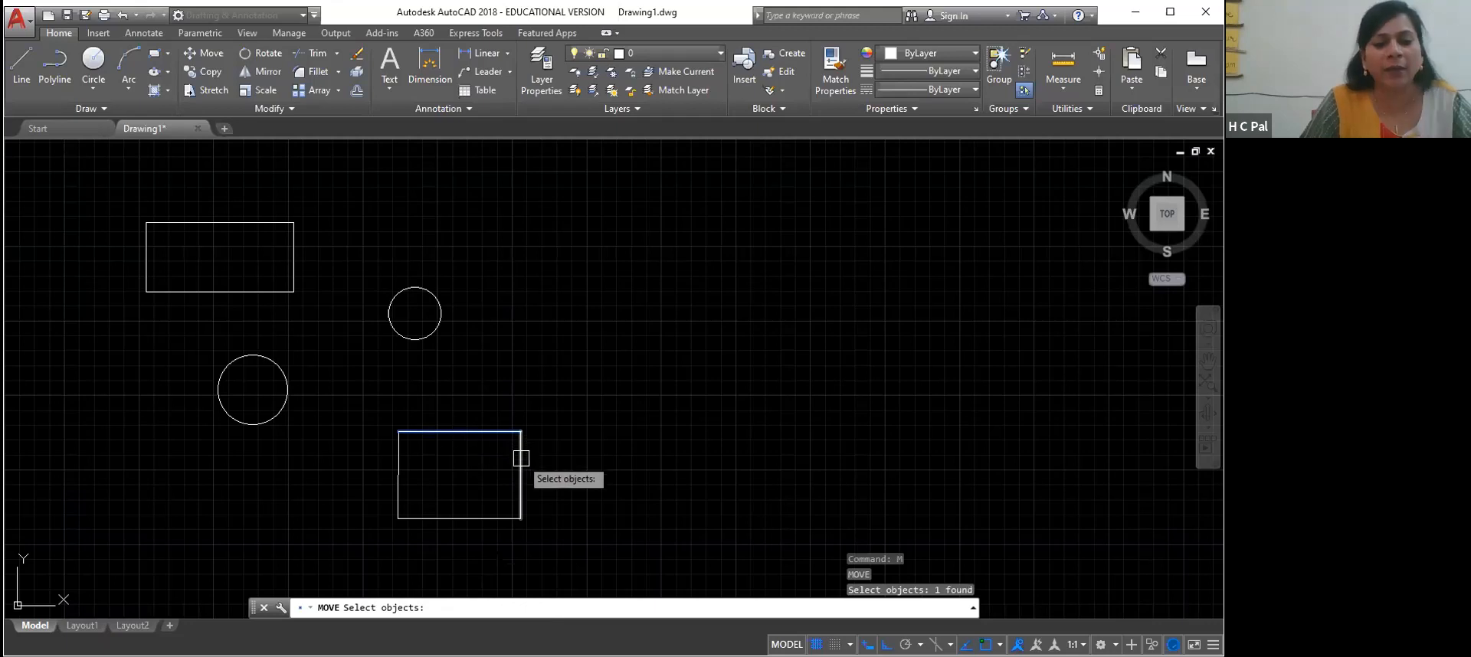
pyautogui.press('Escape')
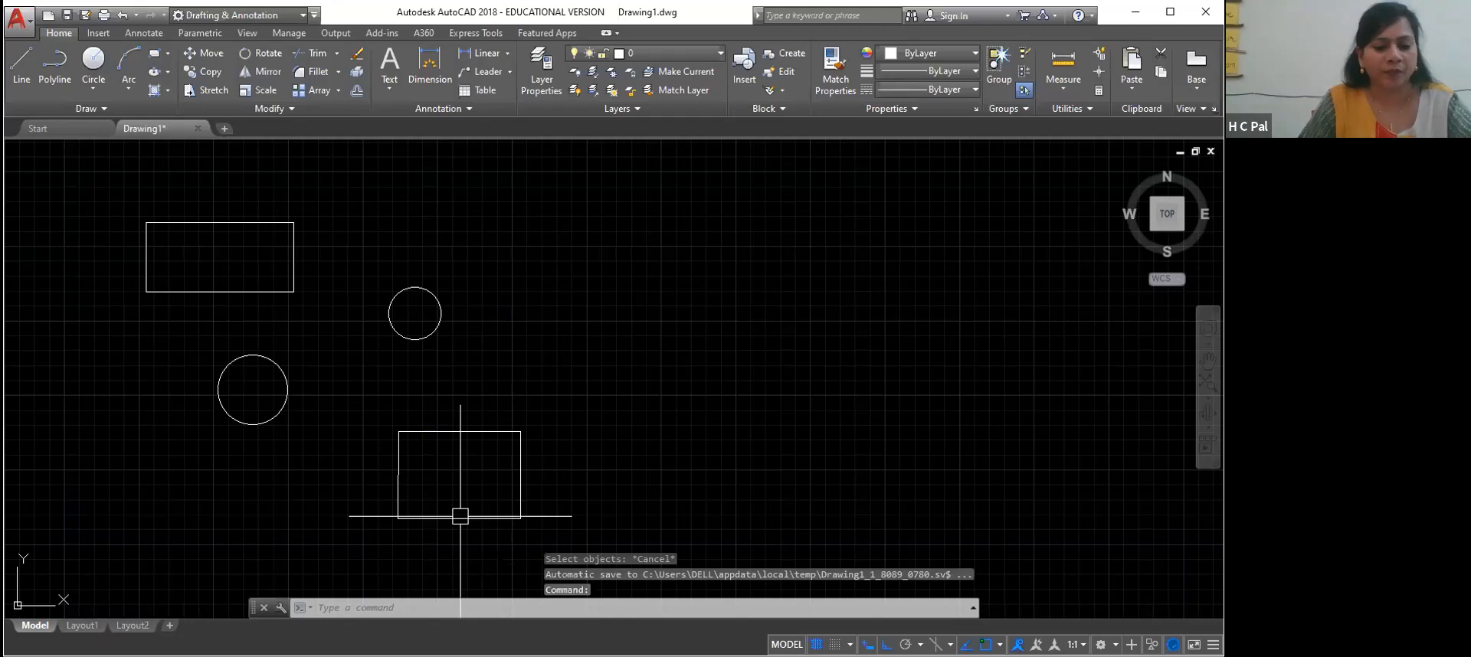
# Move the upper-left rectangle by its lower-left corner, with Ortho off, to a free spot to the right of the small circle
pyautogui.write('M')
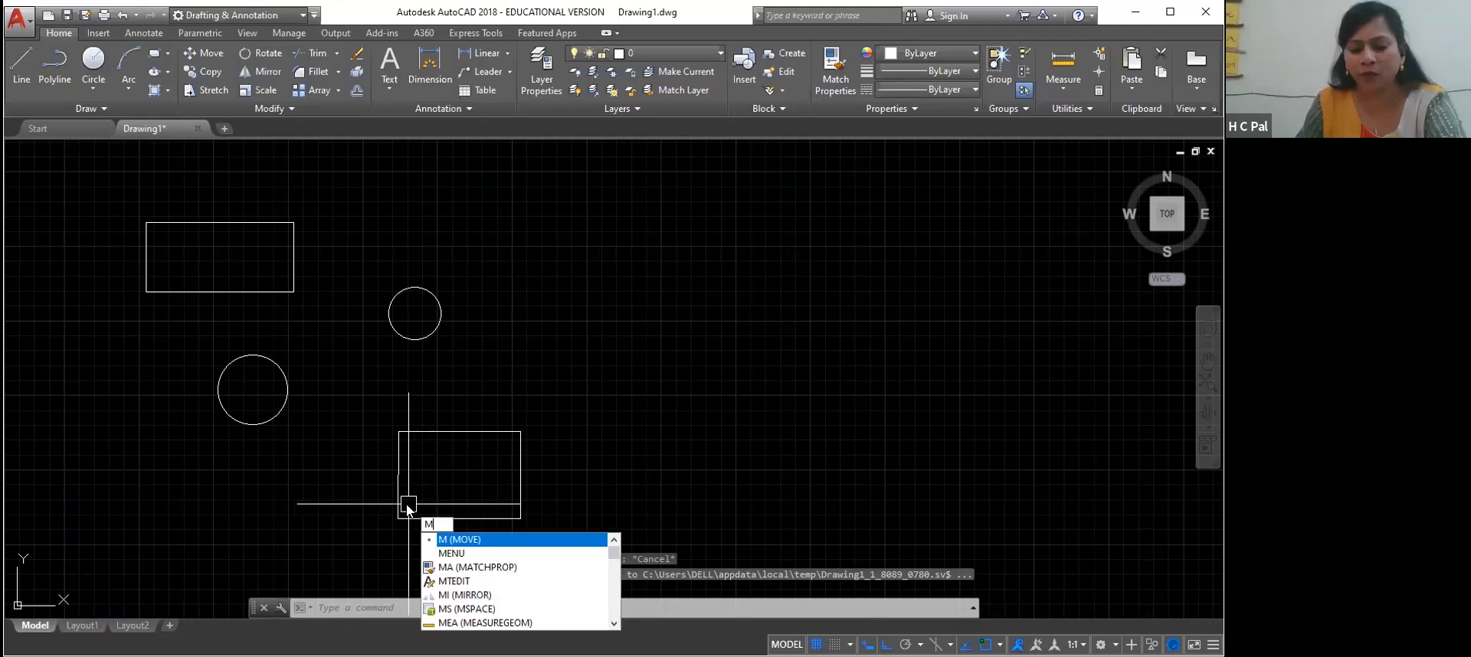
pyautogui.press('Return')
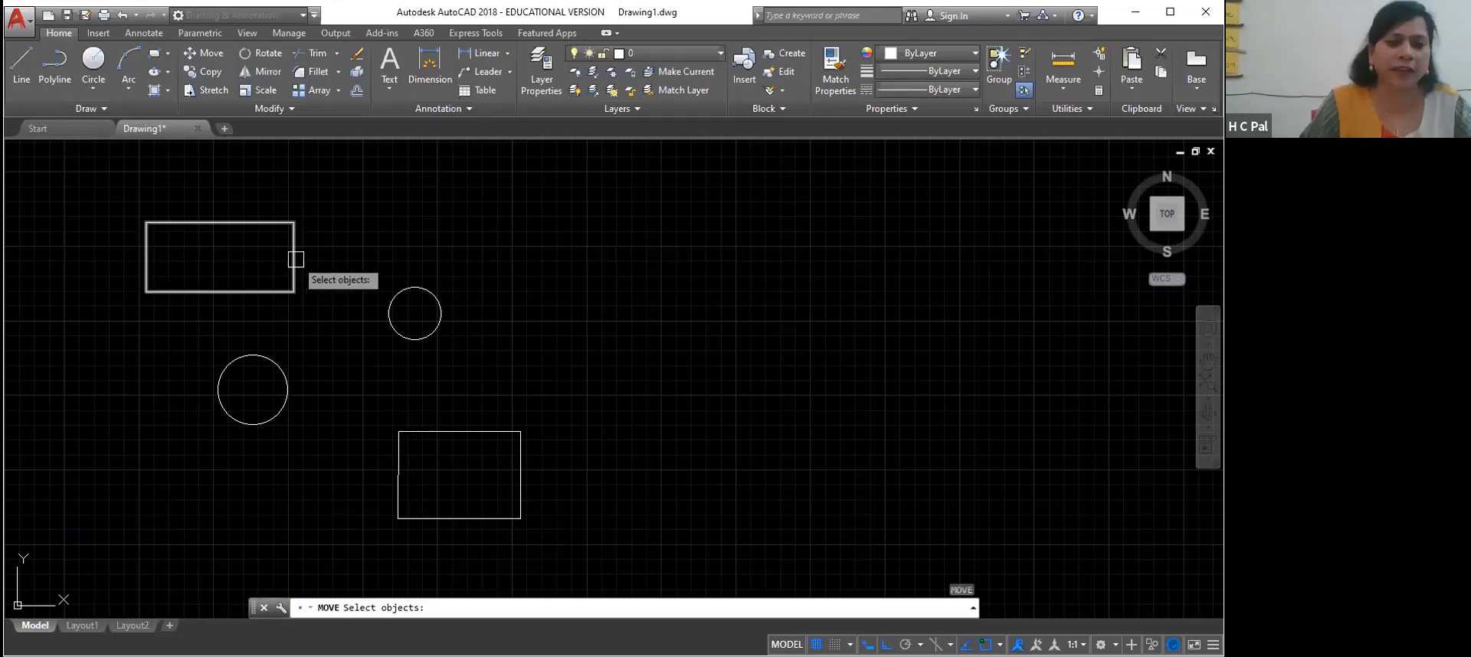
pyautogui.click(295, 257)
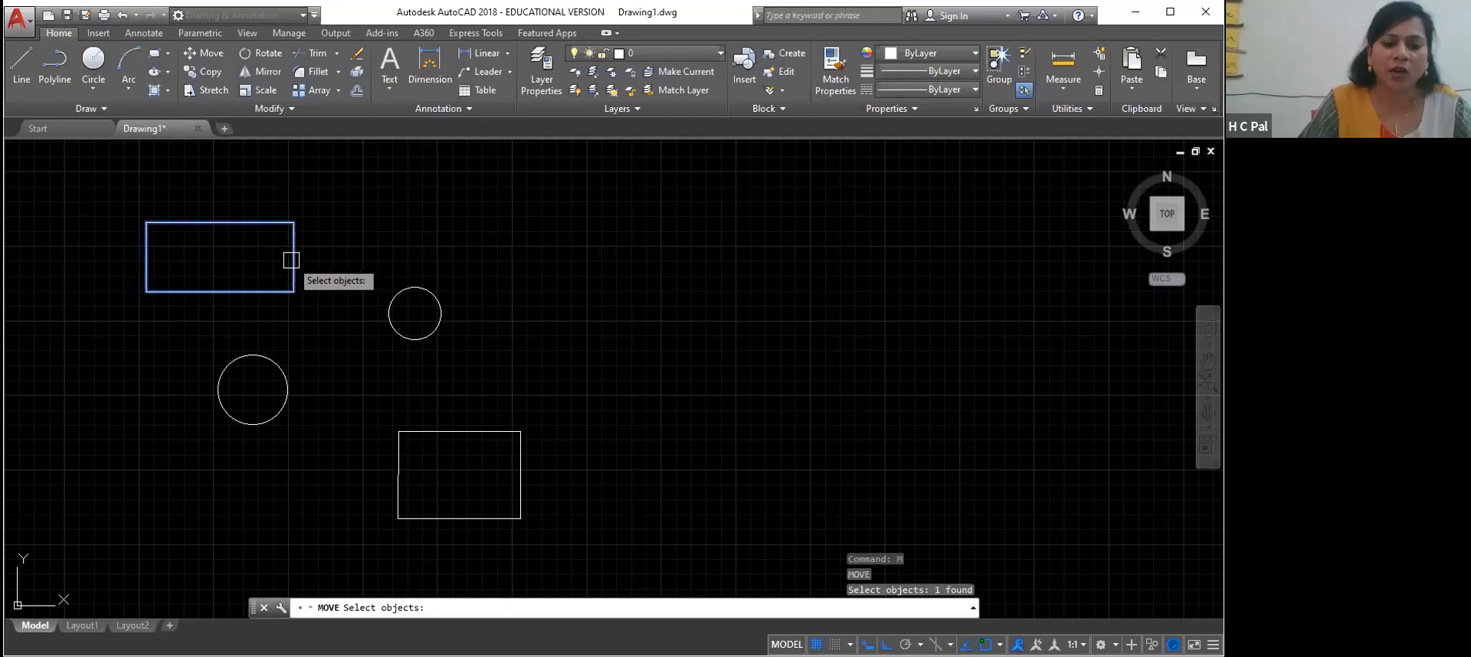
pyautogui.click(292, 260)
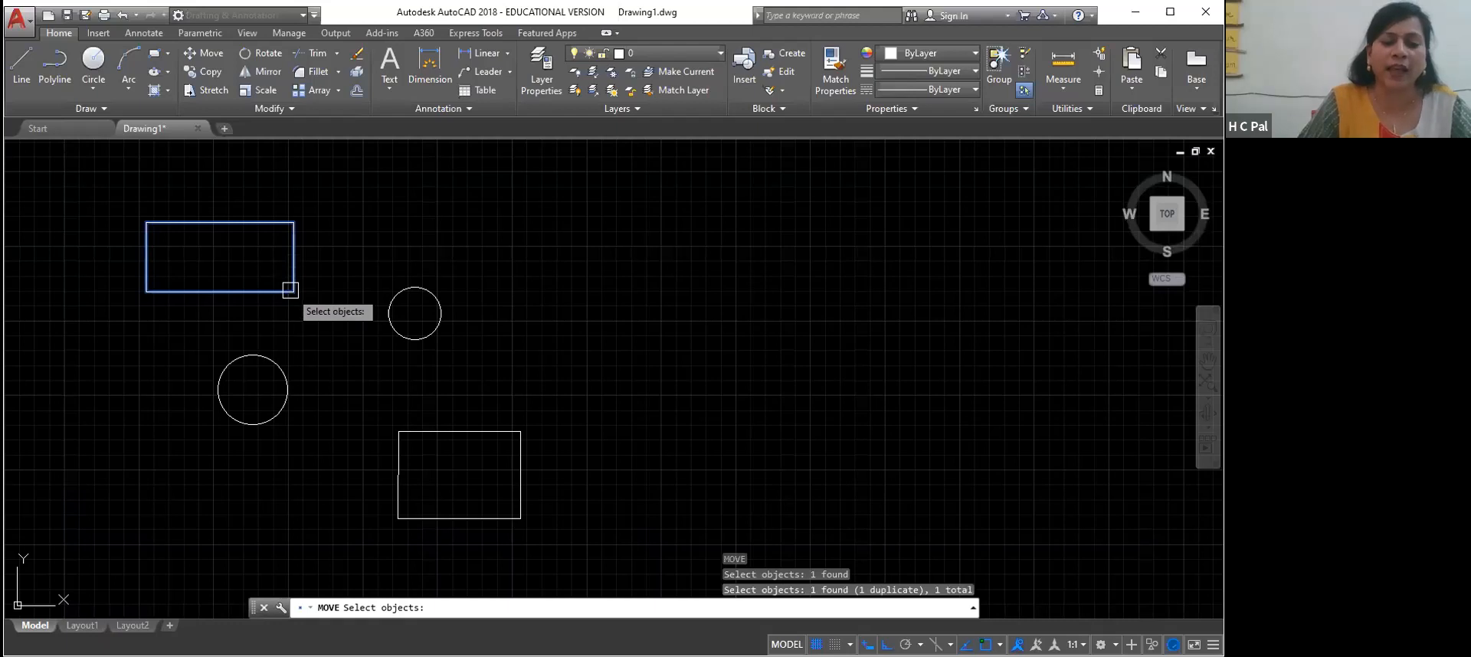
pyautogui.click(289, 285)
pyautogui.click(288, 228)
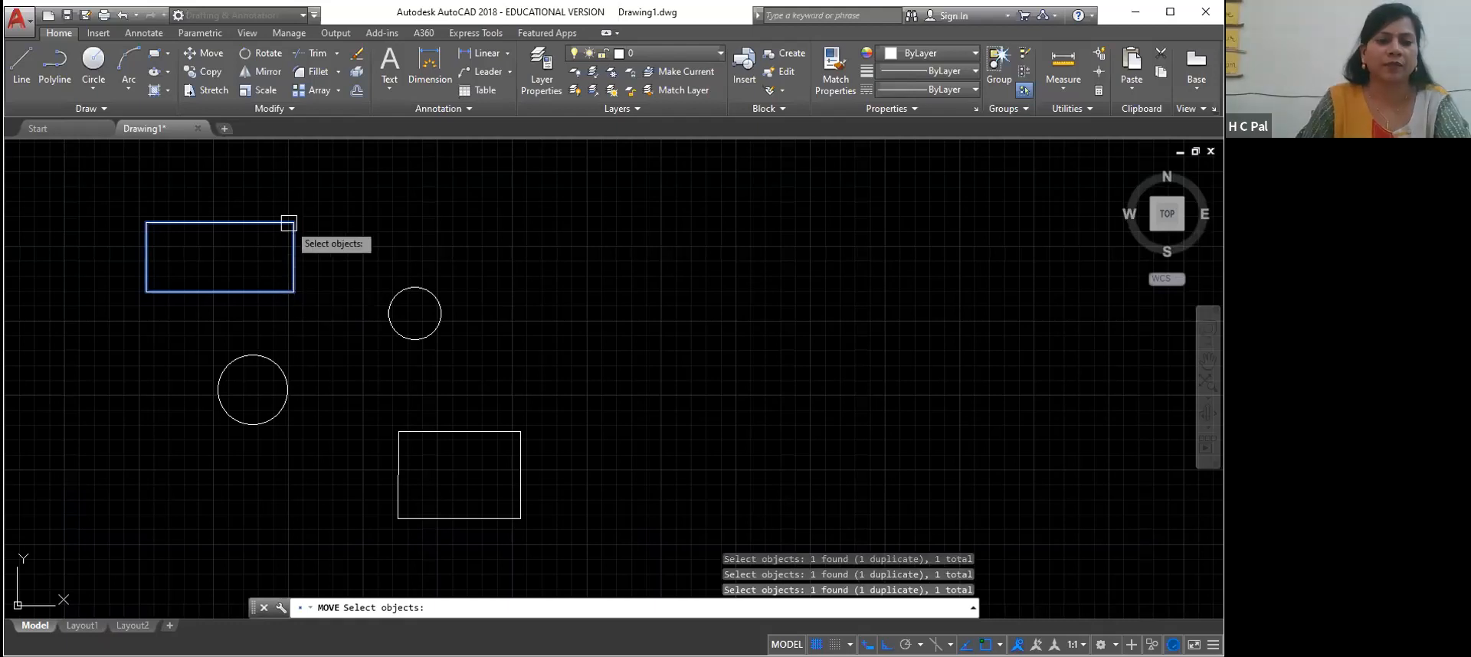
pyautogui.press('Return')
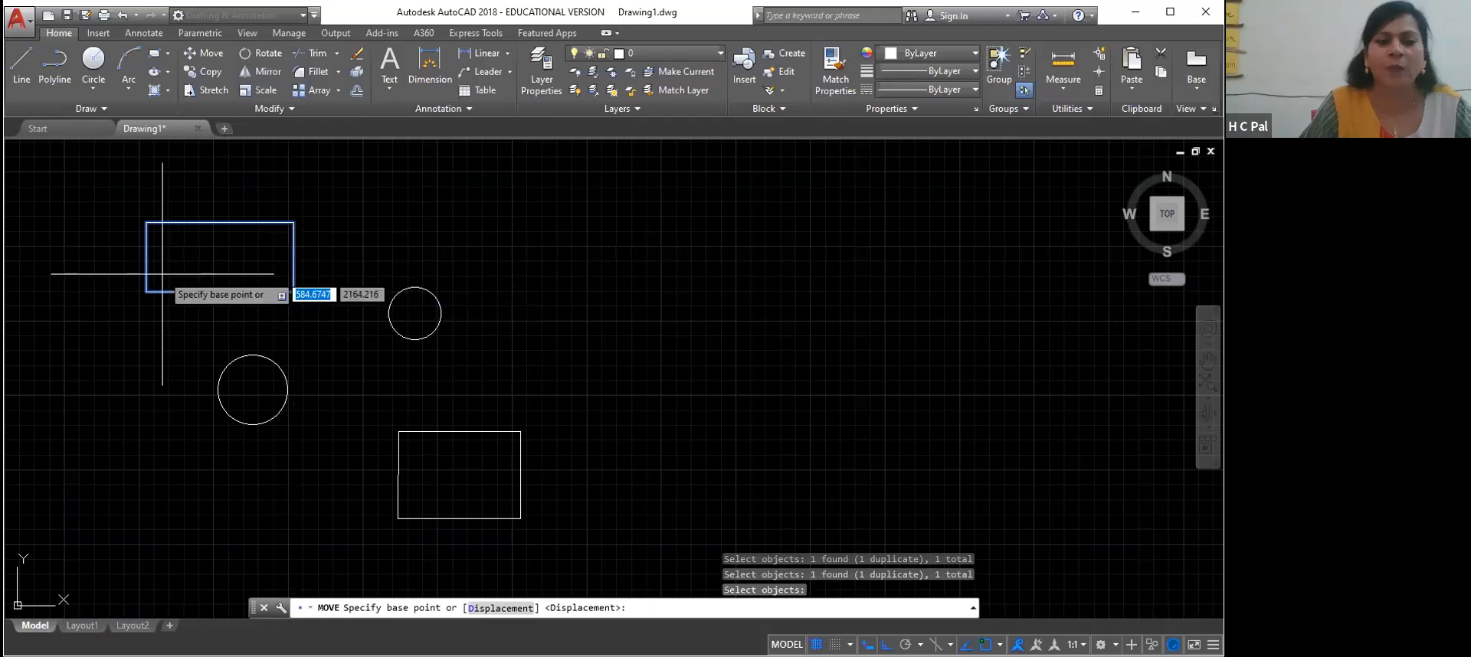
pyautogui.click(145, 291)
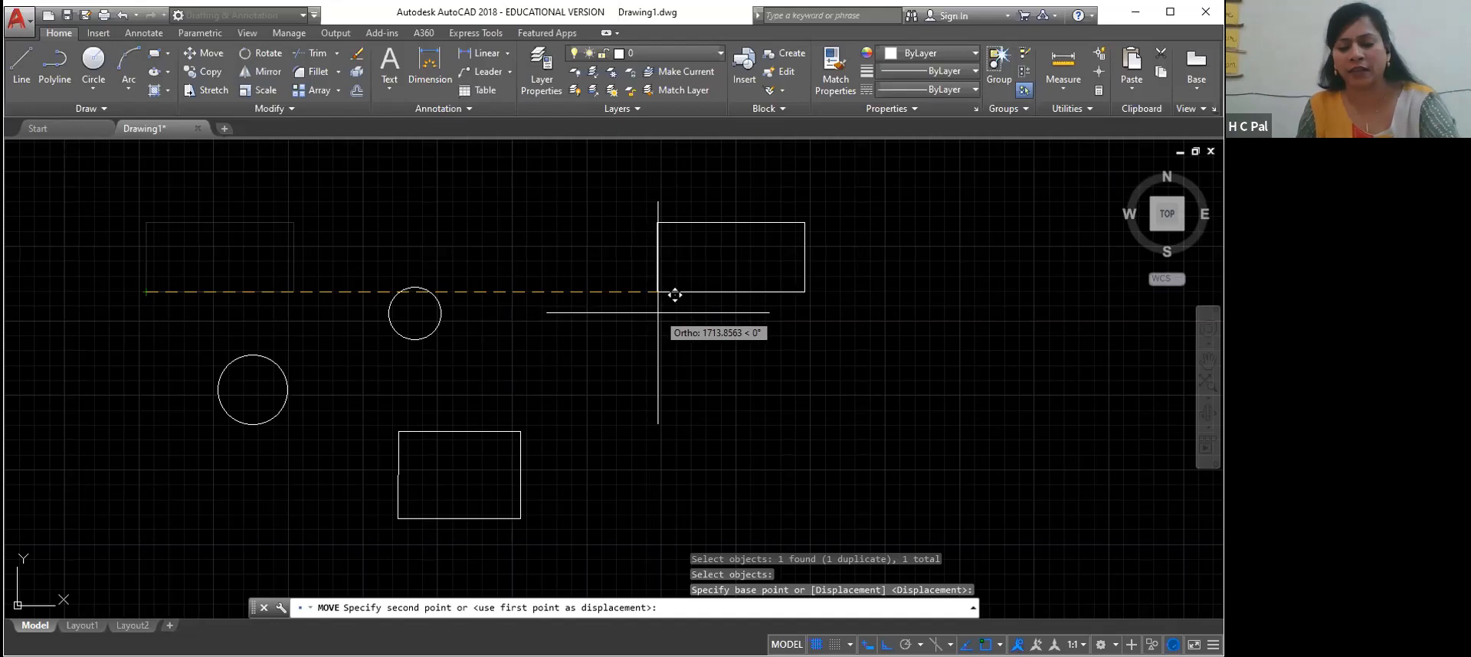
pyautogui.press('F8')
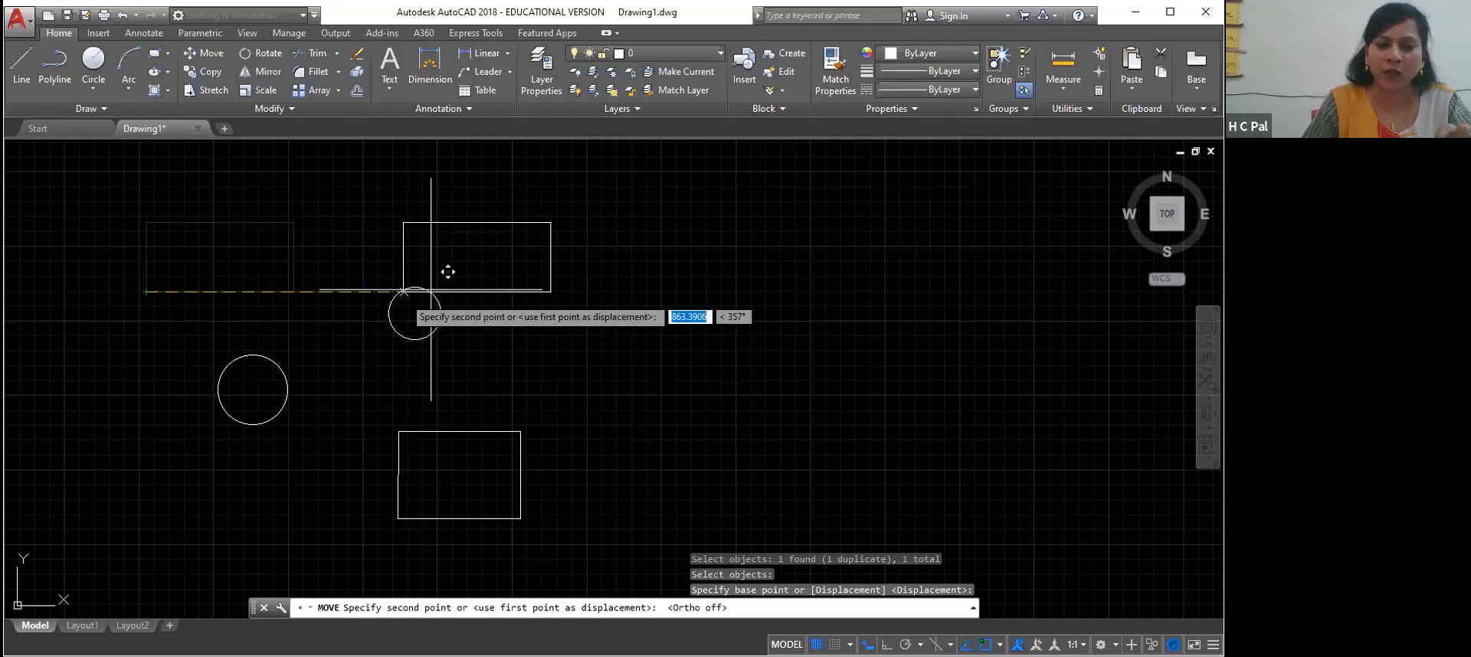
pyautogui.click(530, 356)
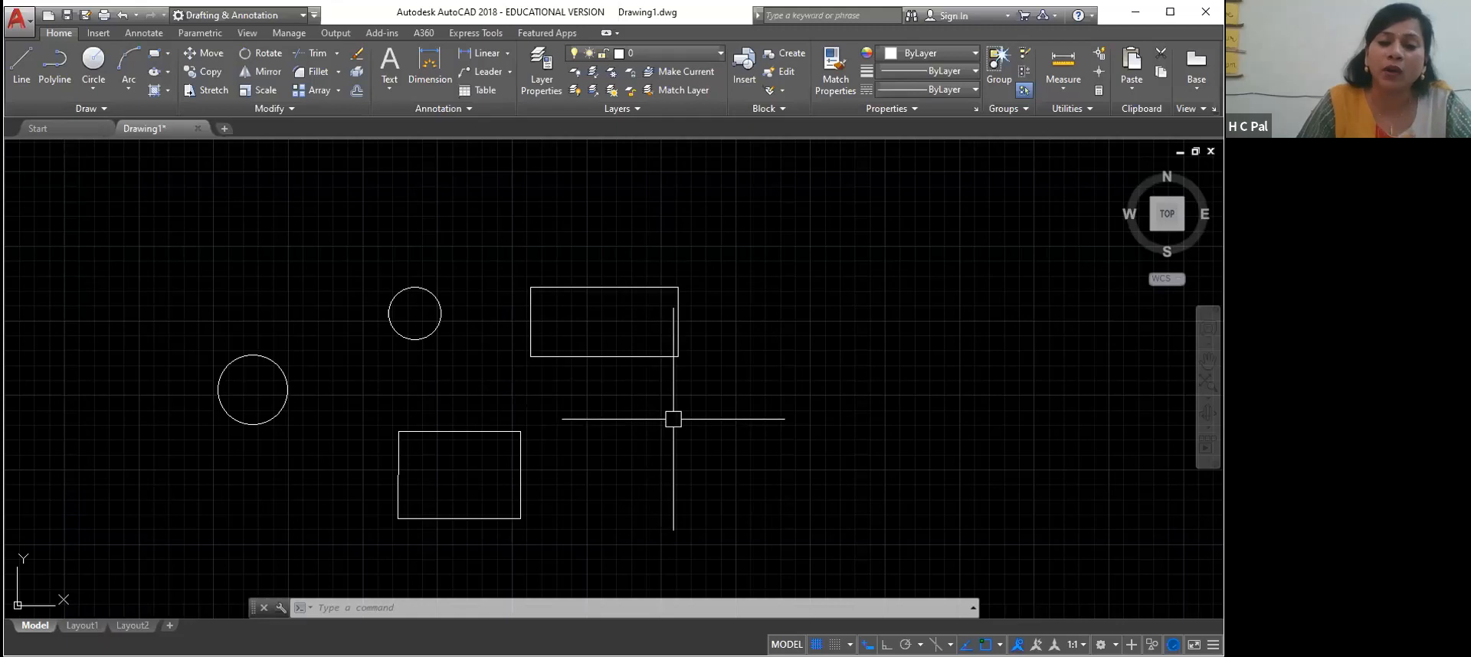
pyautogui.click(706, 457)
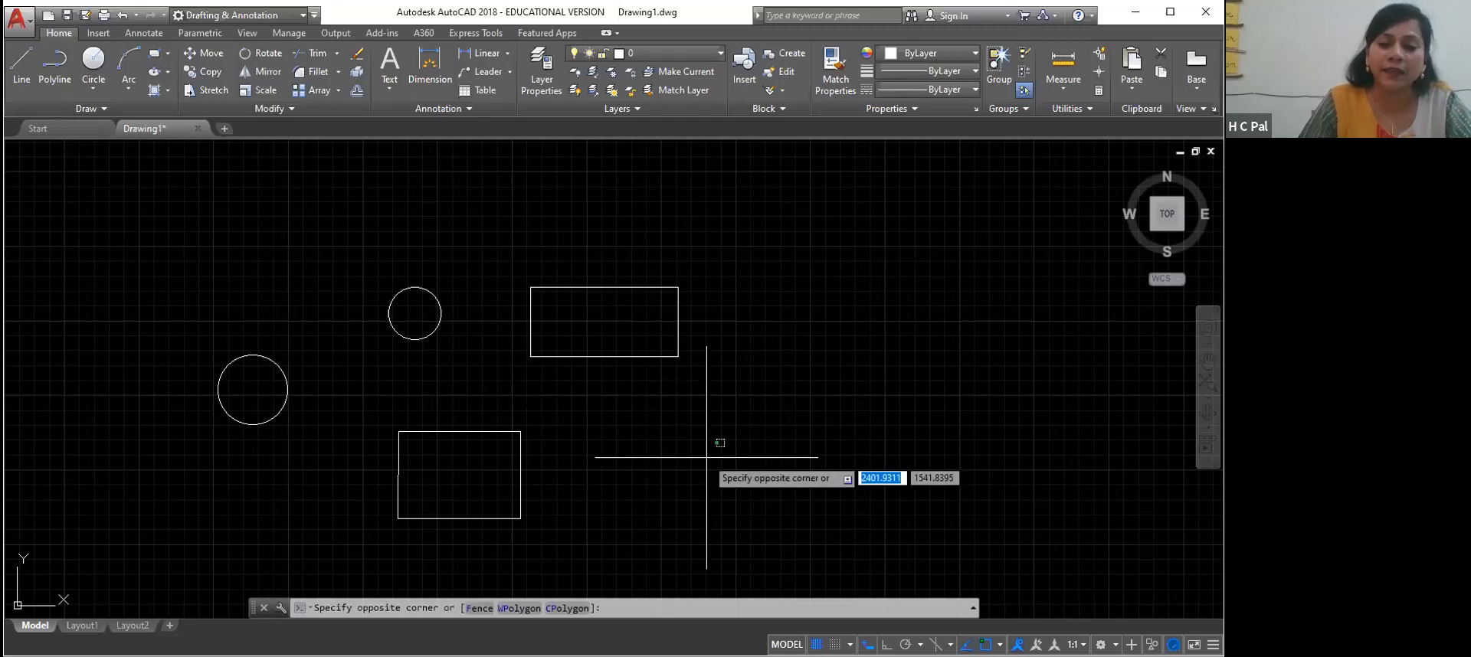
pyautogui.click(692, 414)
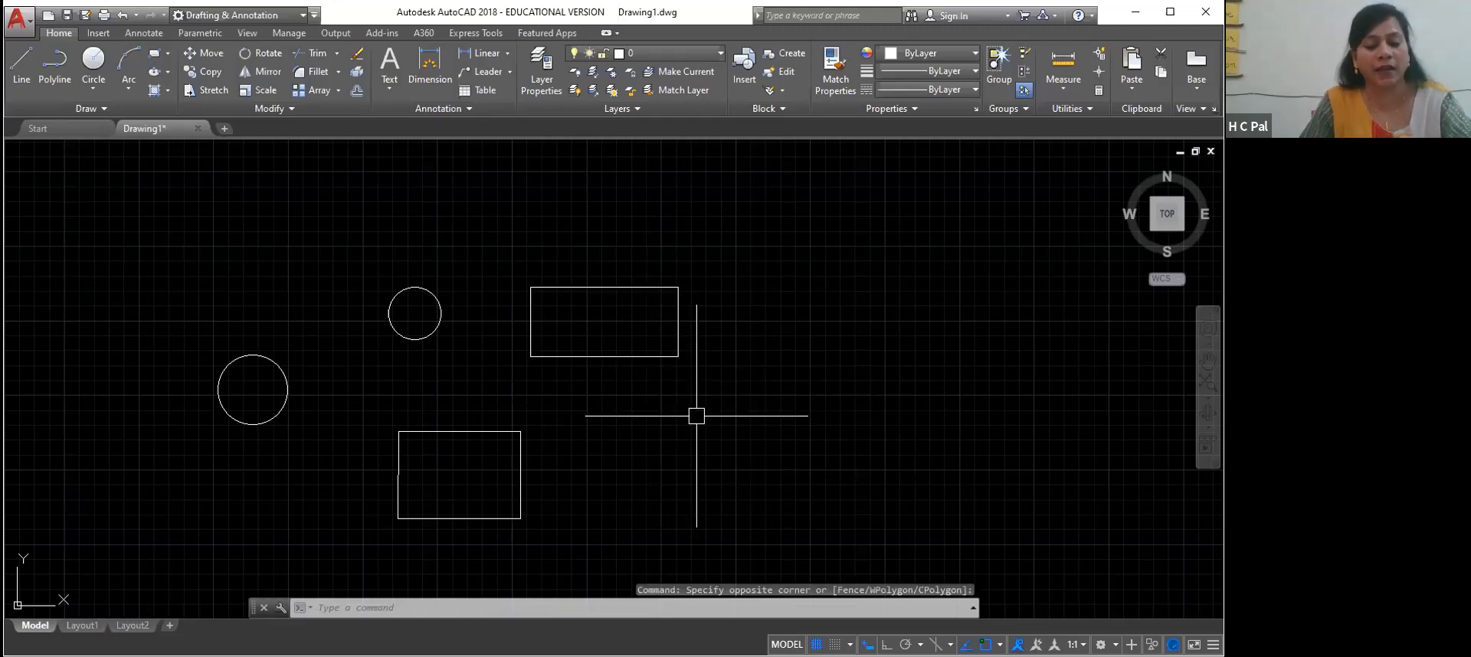
pyautogui.press('Escape')
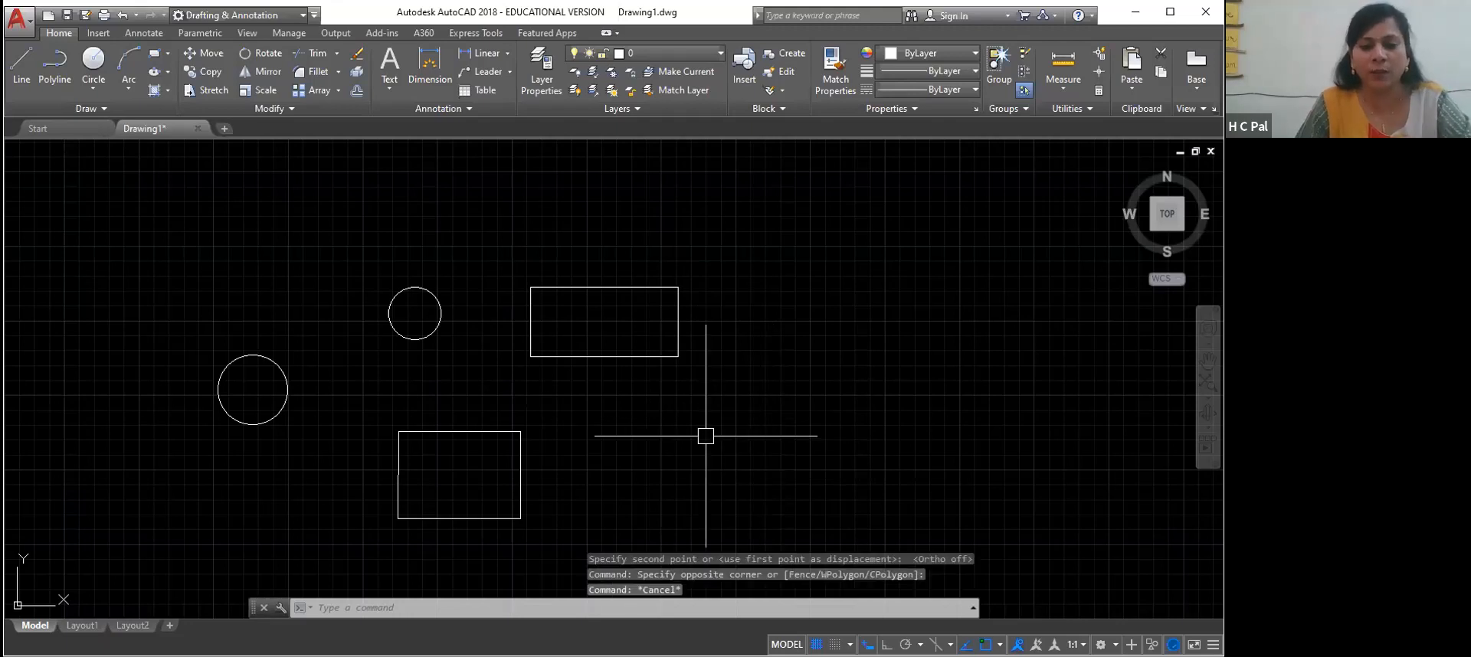
# Move the small circle by its center onto the upper-right corner of the moved rectangle
pyautogui.write('m')
pyautogui.press('Return')
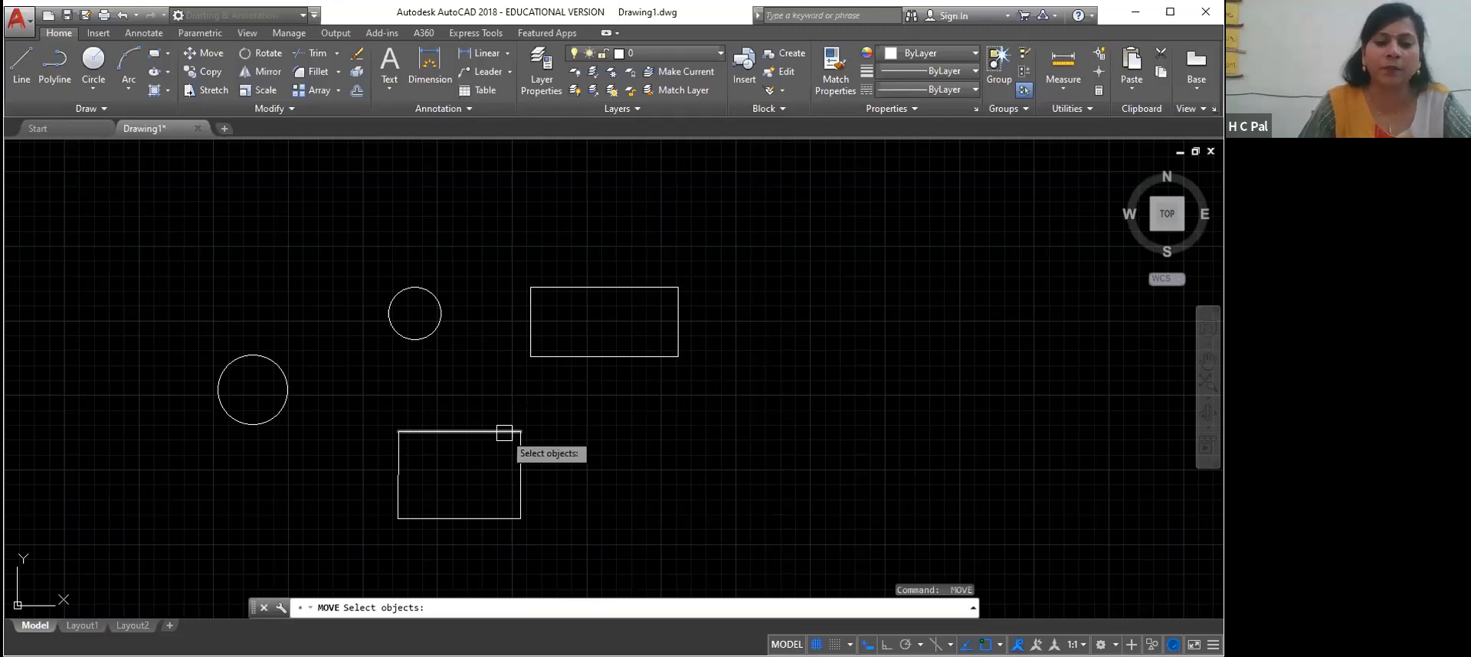
pyautogui.click(433, 297)
pyautogui.press('Return')
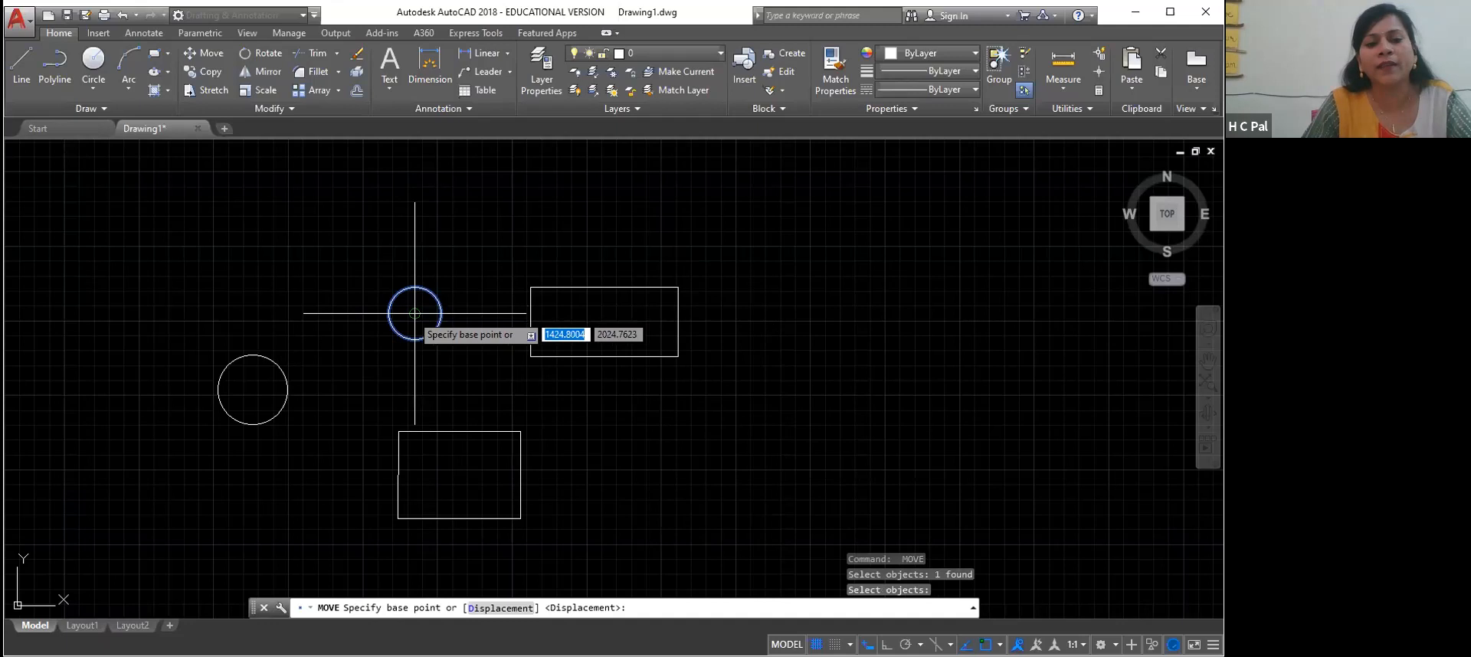
pyautogui.click(415, 313)
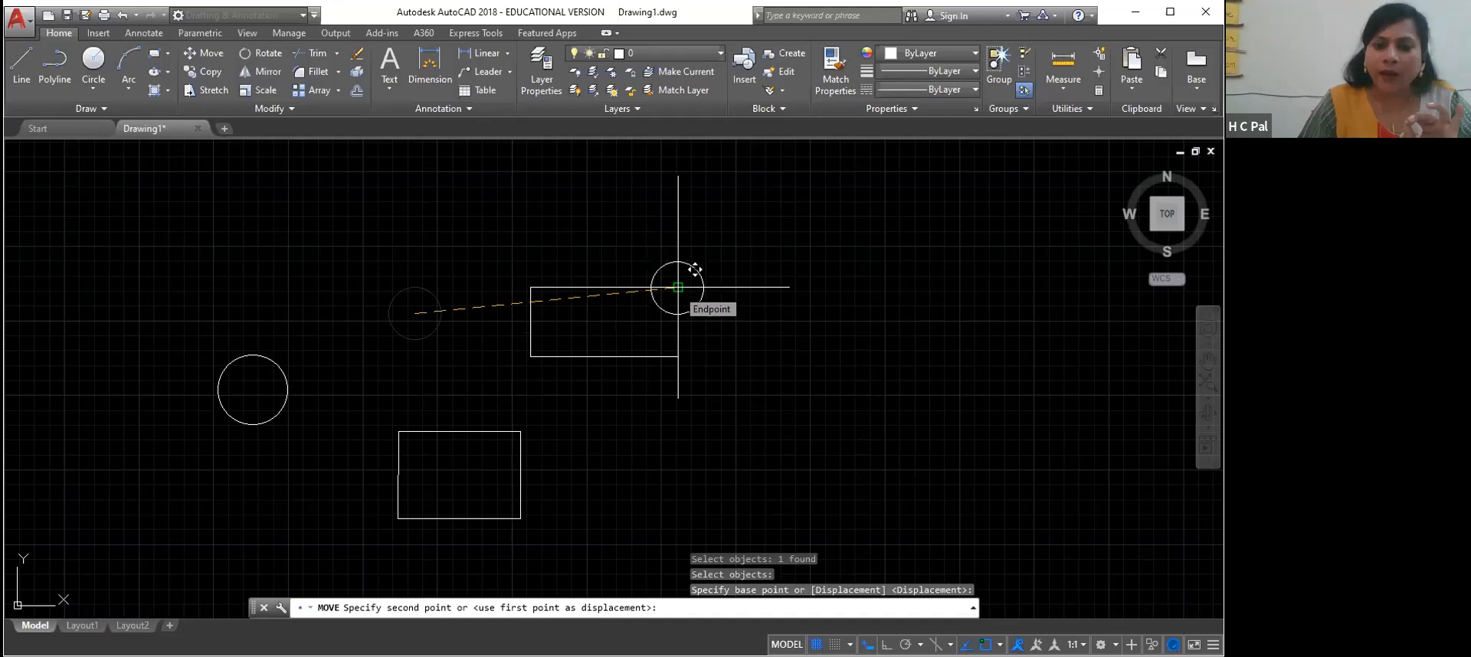
pyautogui.click(678, 287)
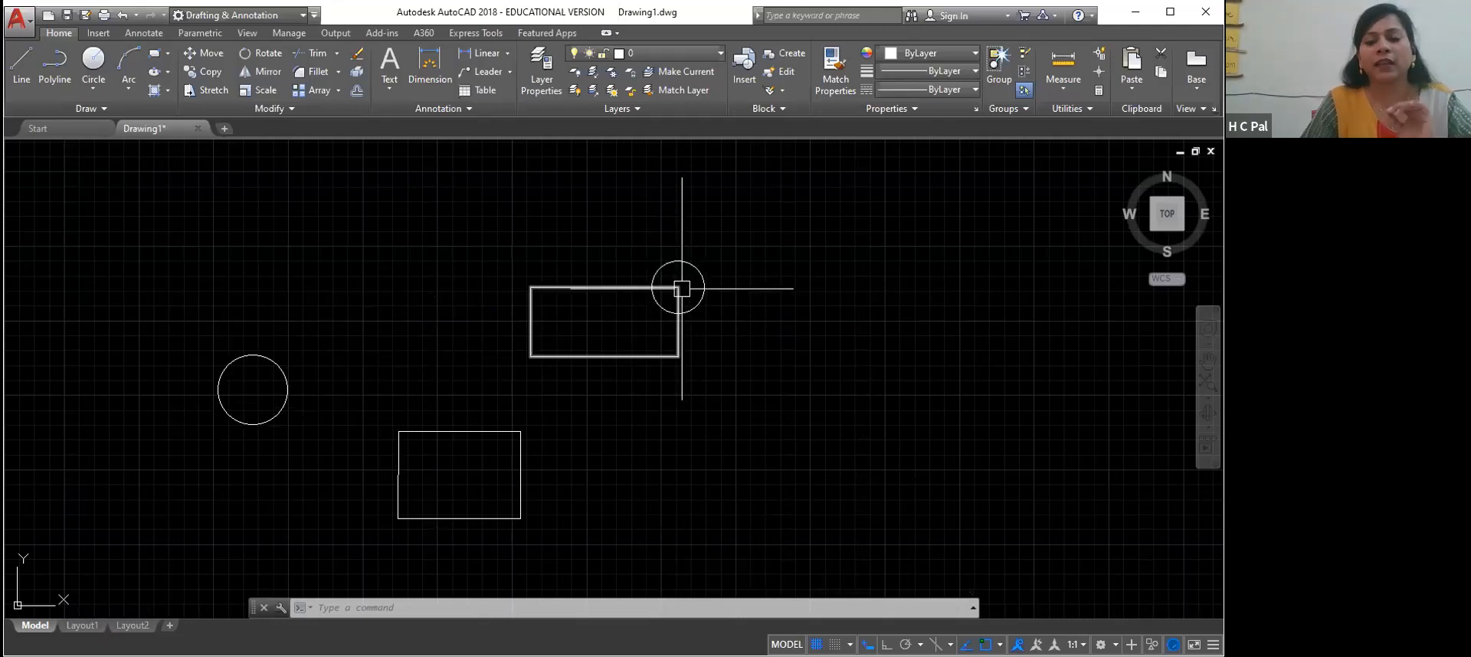
# Move the larger circle by its center onto the lower-left corner of the upper rectangle
pyautogui.click(264, 360)
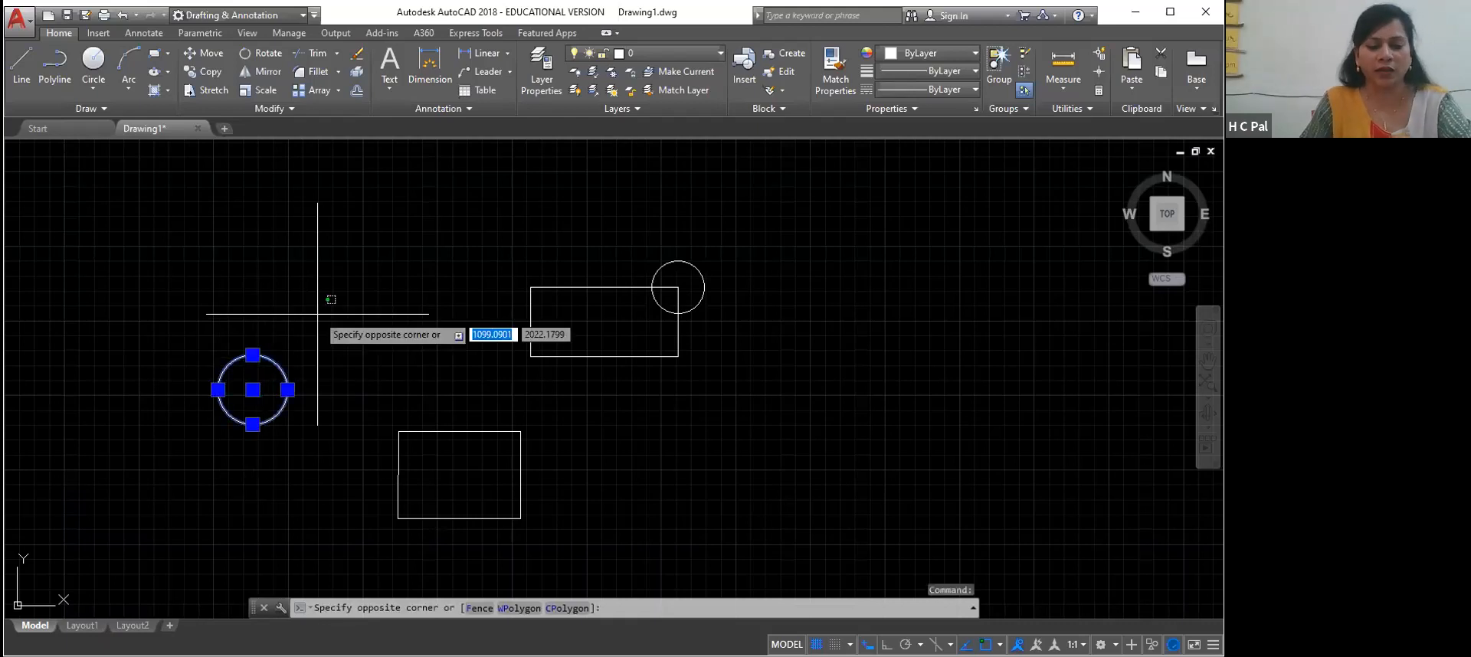
pyautogui.press('Escape')
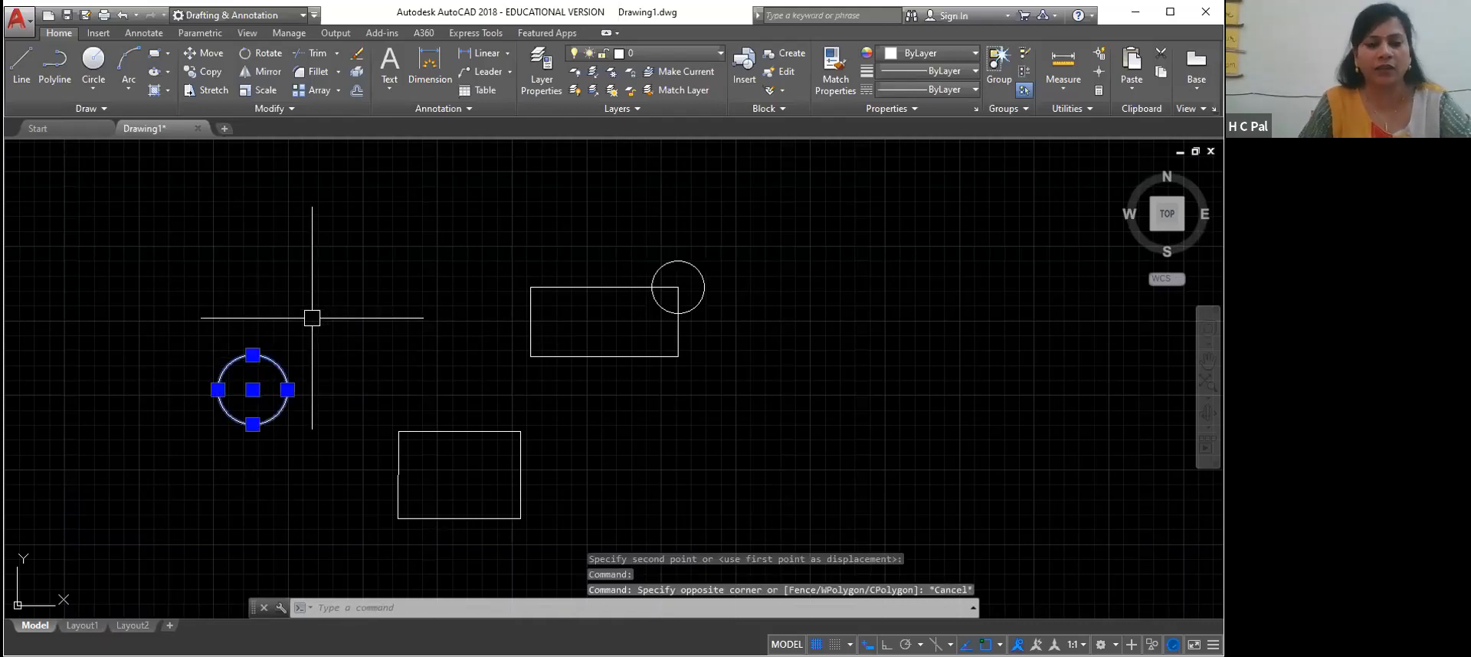
pyautogui.write('m')
pyautogui.press('Return')
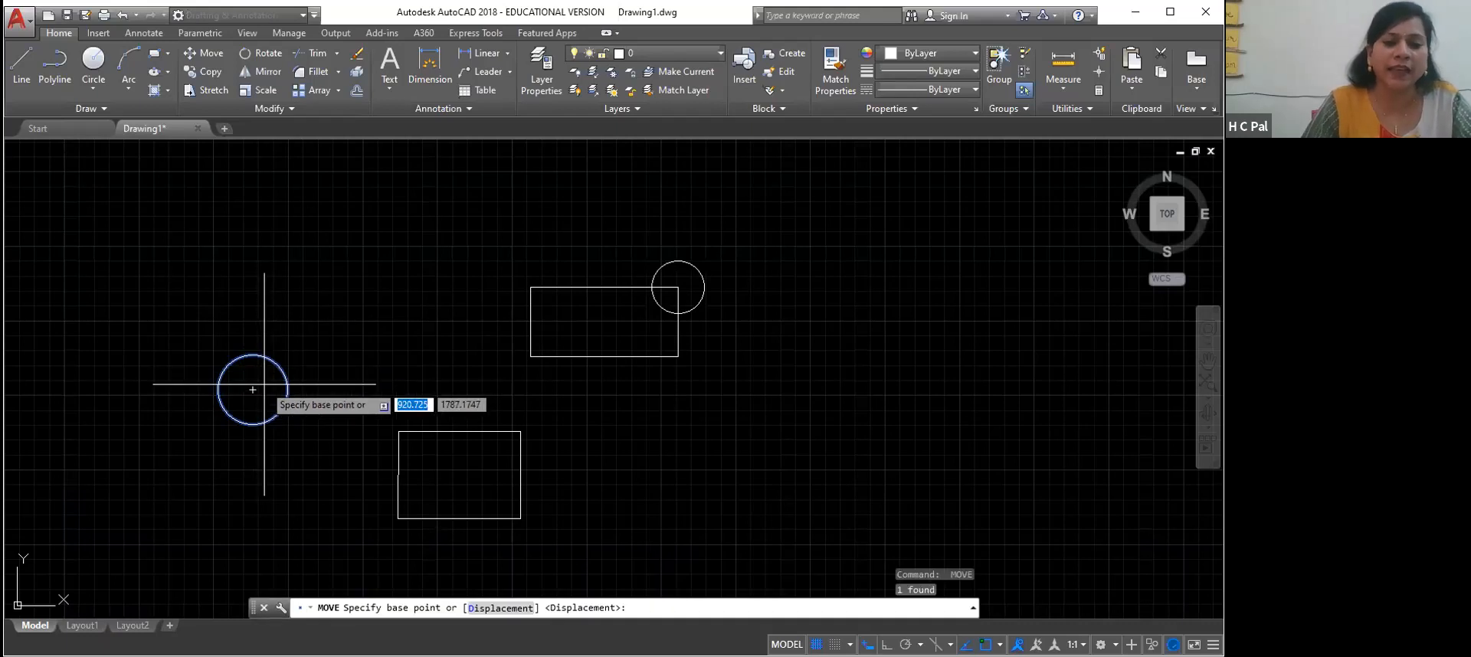
pyautogui.click(253, 423)
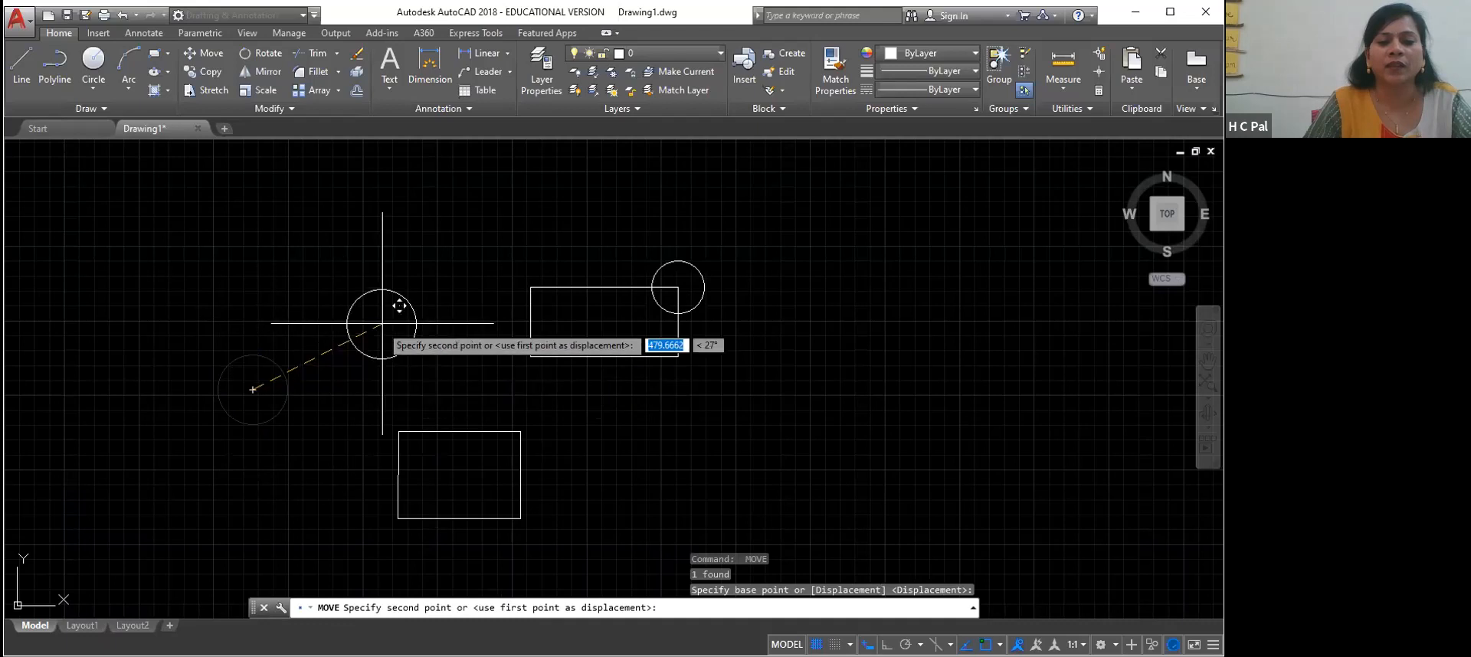
pyautogui.click(530, 357)
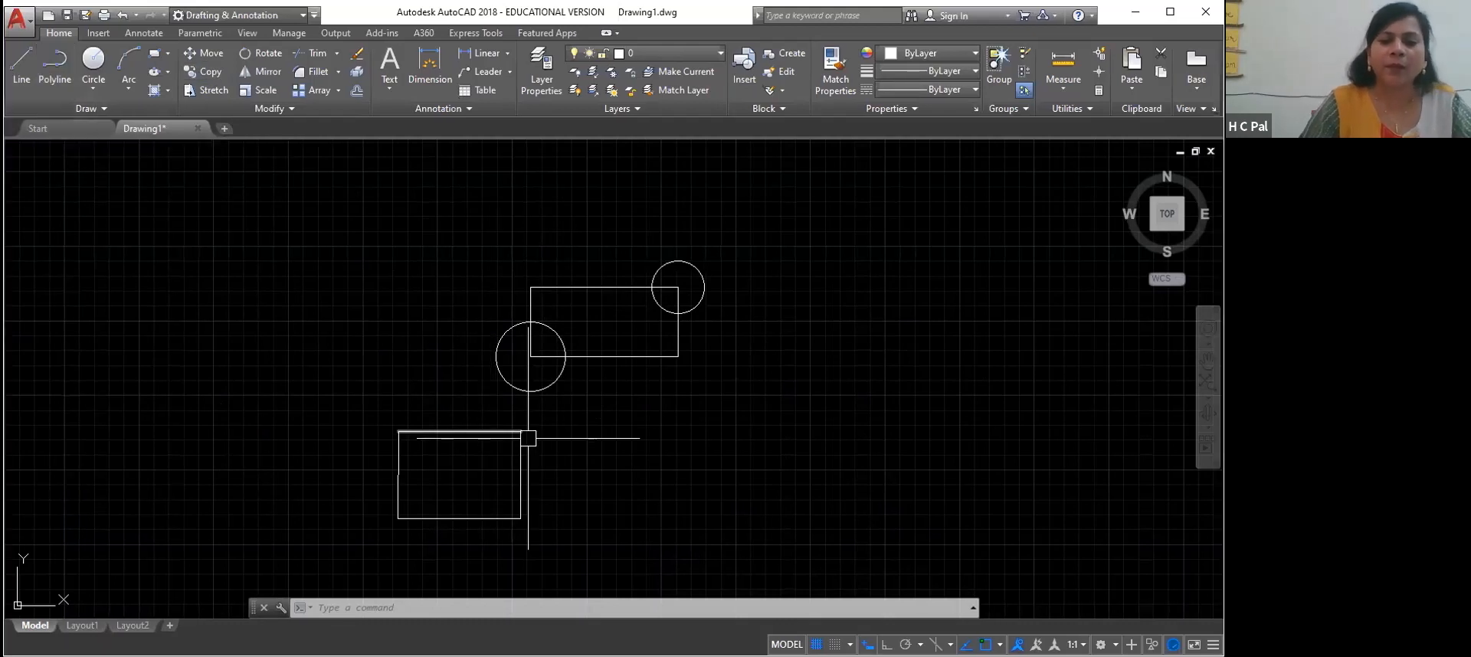
# Select the upper polyline rectangle to examine how its sides are joined, and clear the selection
pyautogui.moveTo(575, 287)
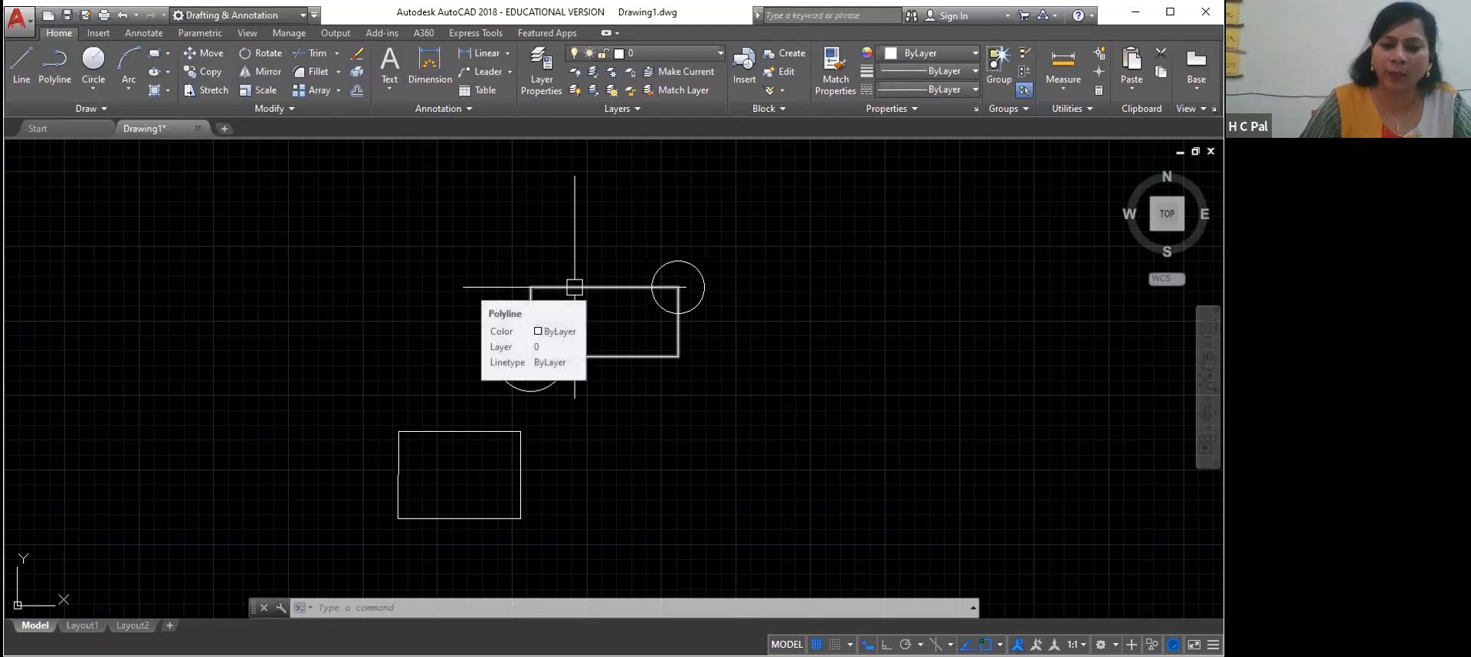
pyautogui.click(332, 211)
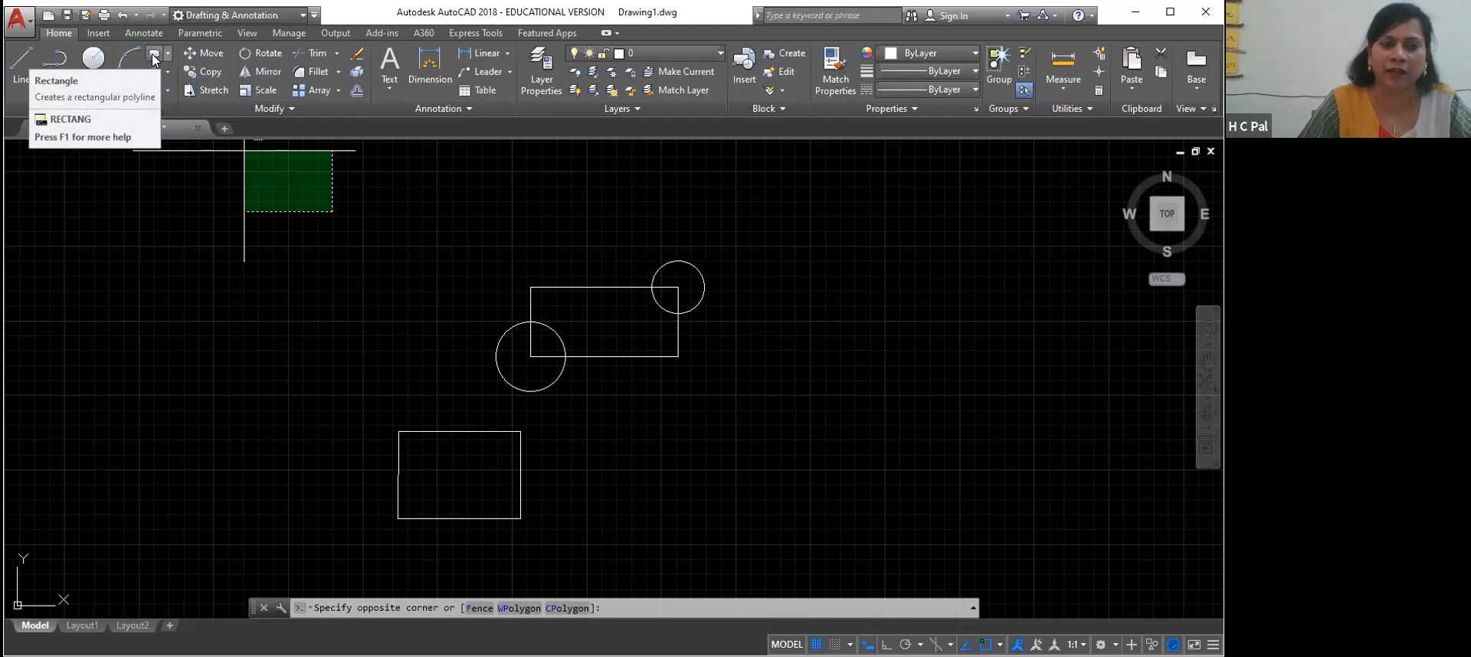
pyautogui.click(291, 283)
pyautogui.click(590, 288)
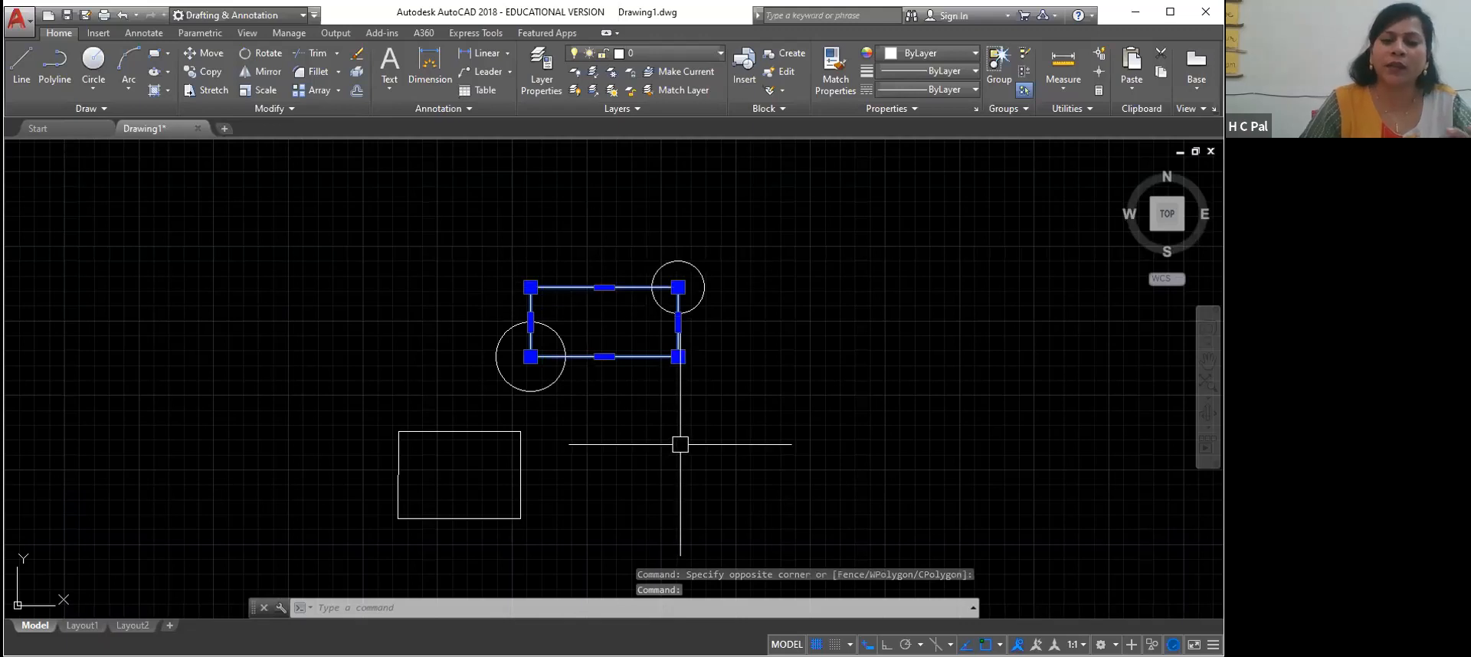
pyautogui.click(789, 426)
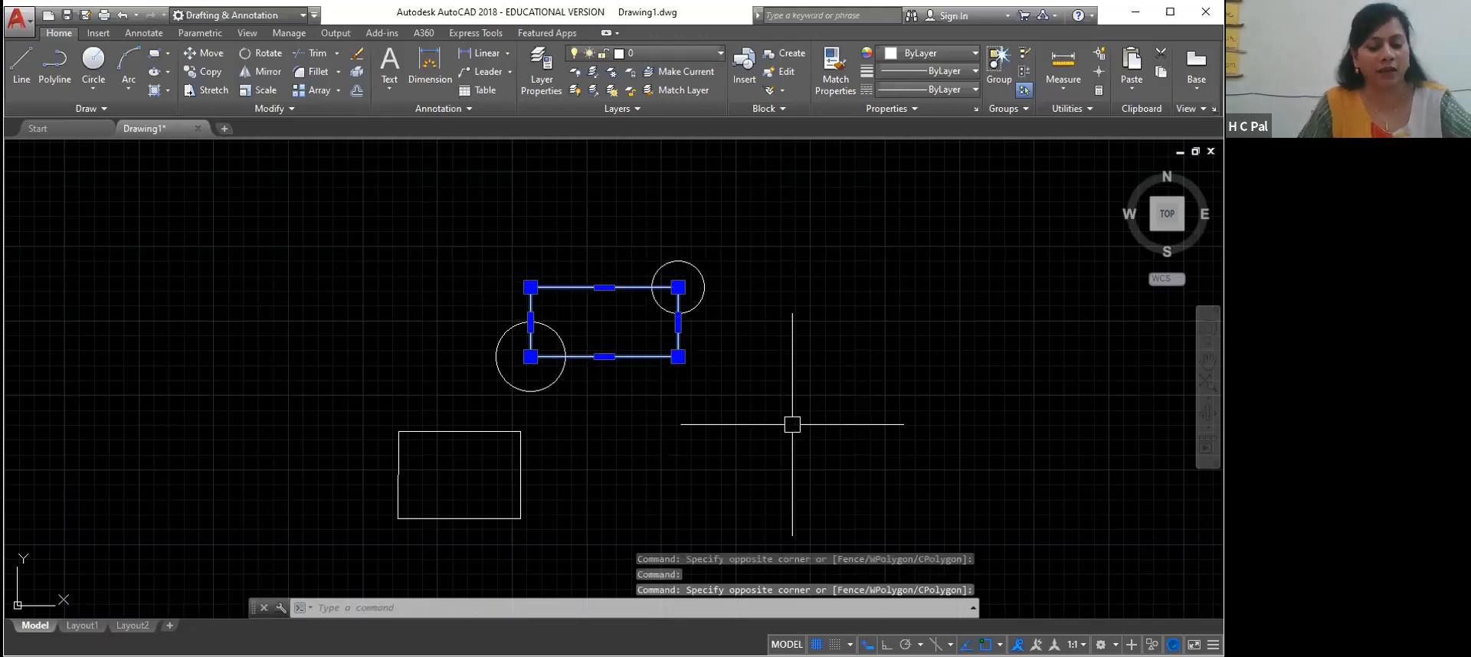
pyautogui.press('Escape')
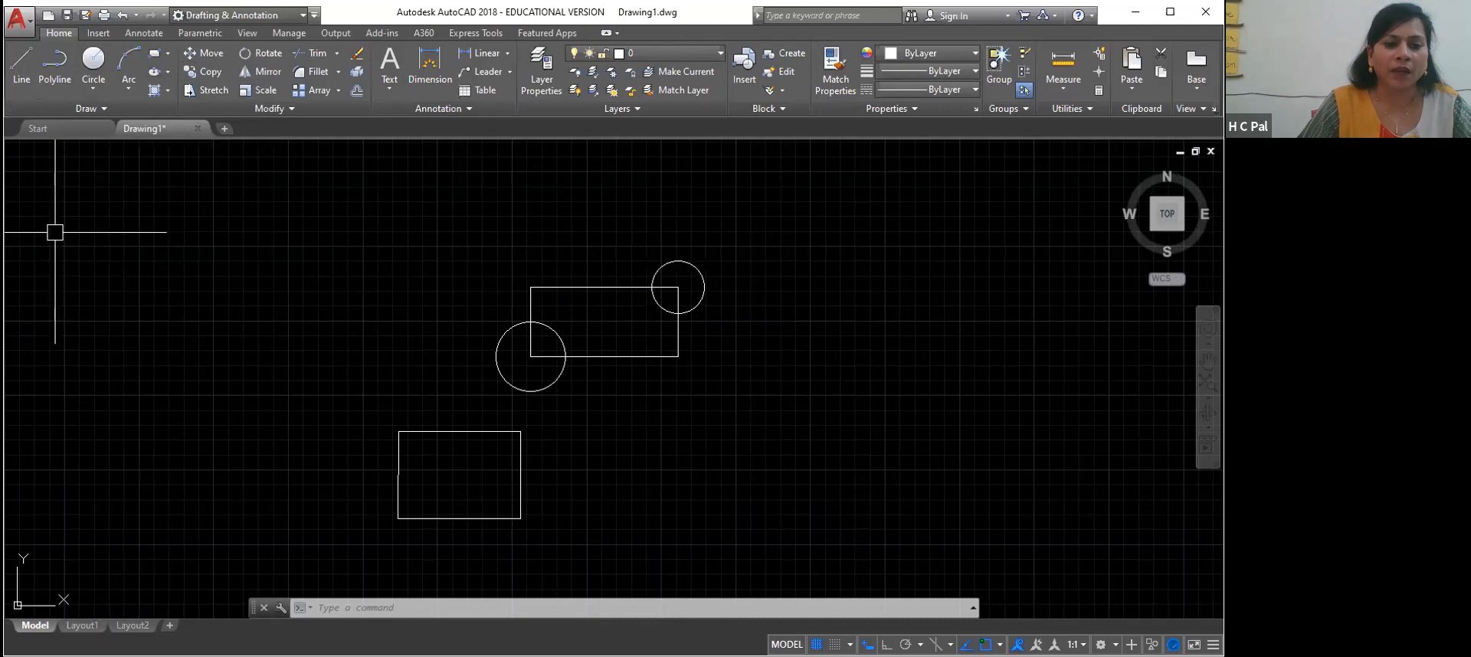
# Select the four separate lines of the lower rectangle one by one to examine them, and clear the selection
pyautogui.click(460, 432)
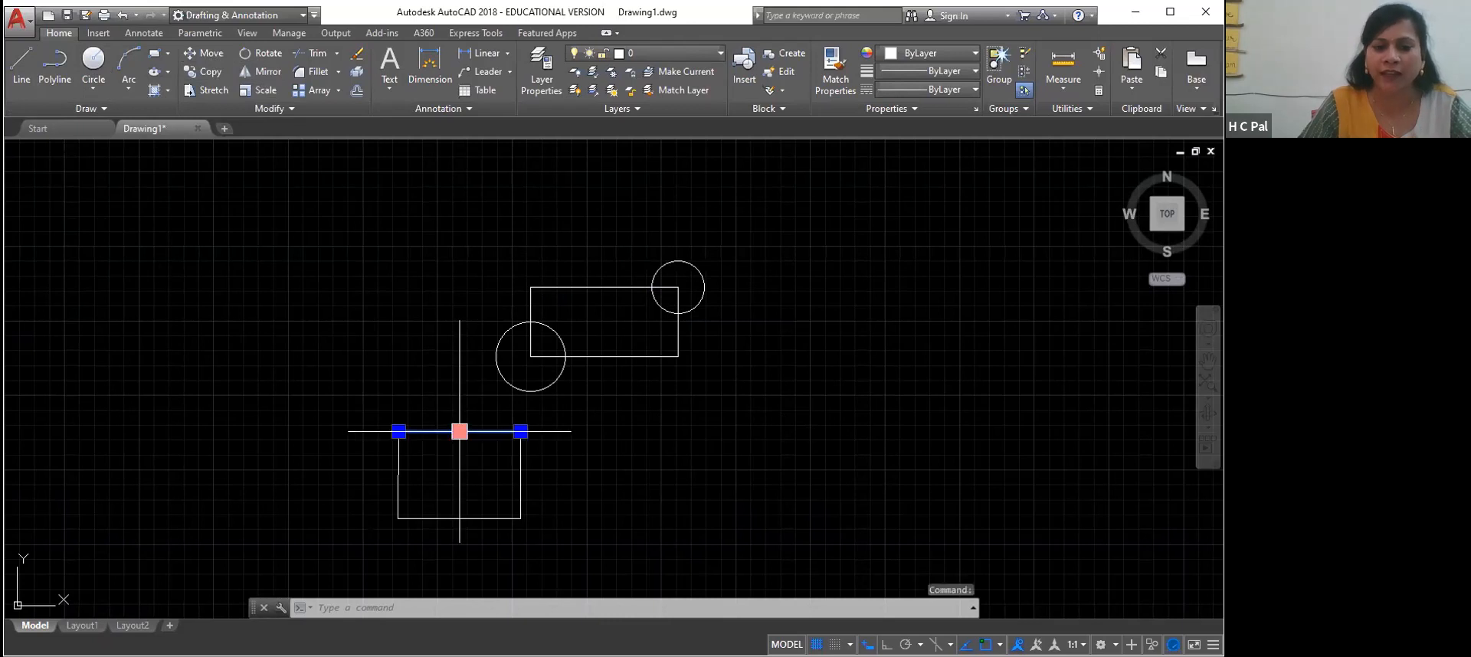
pyautogui.click(520, 475)
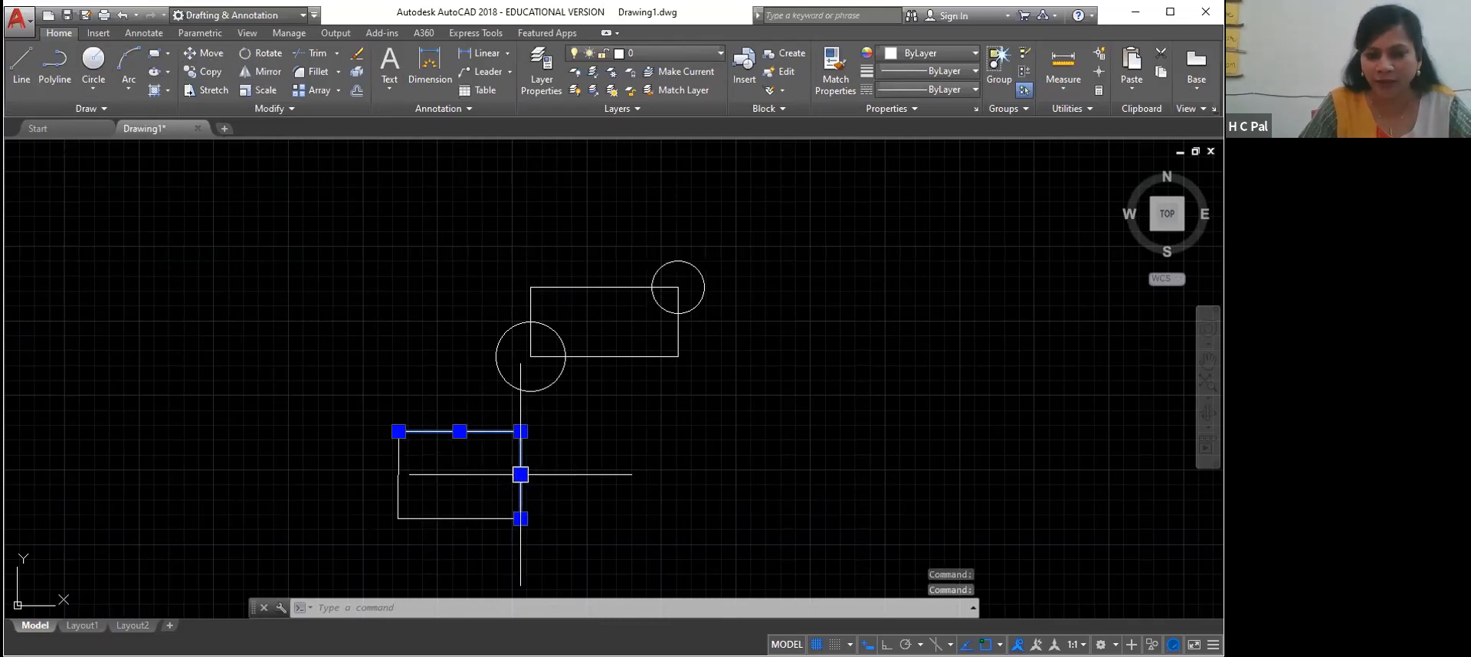
pyautogui.click(463, 520)
pyautogui.click(398, 475)
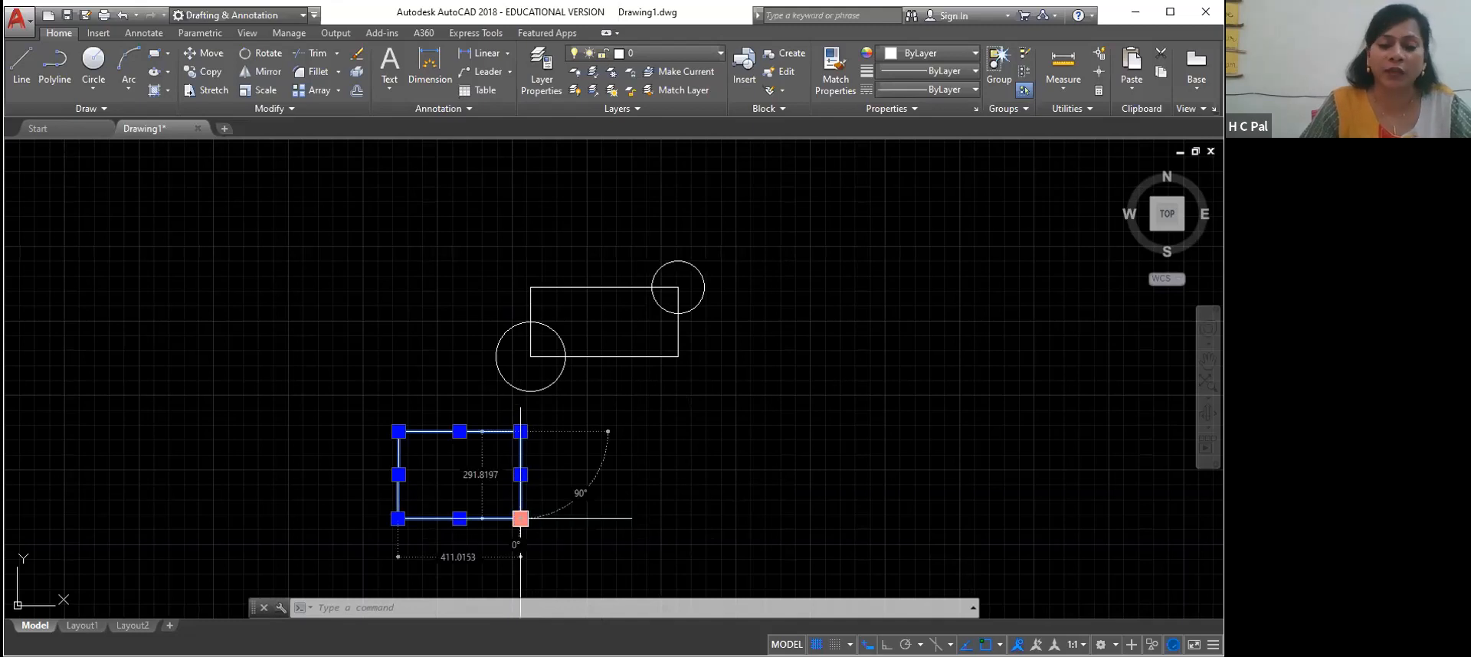
pyautogui.click(383, 334)
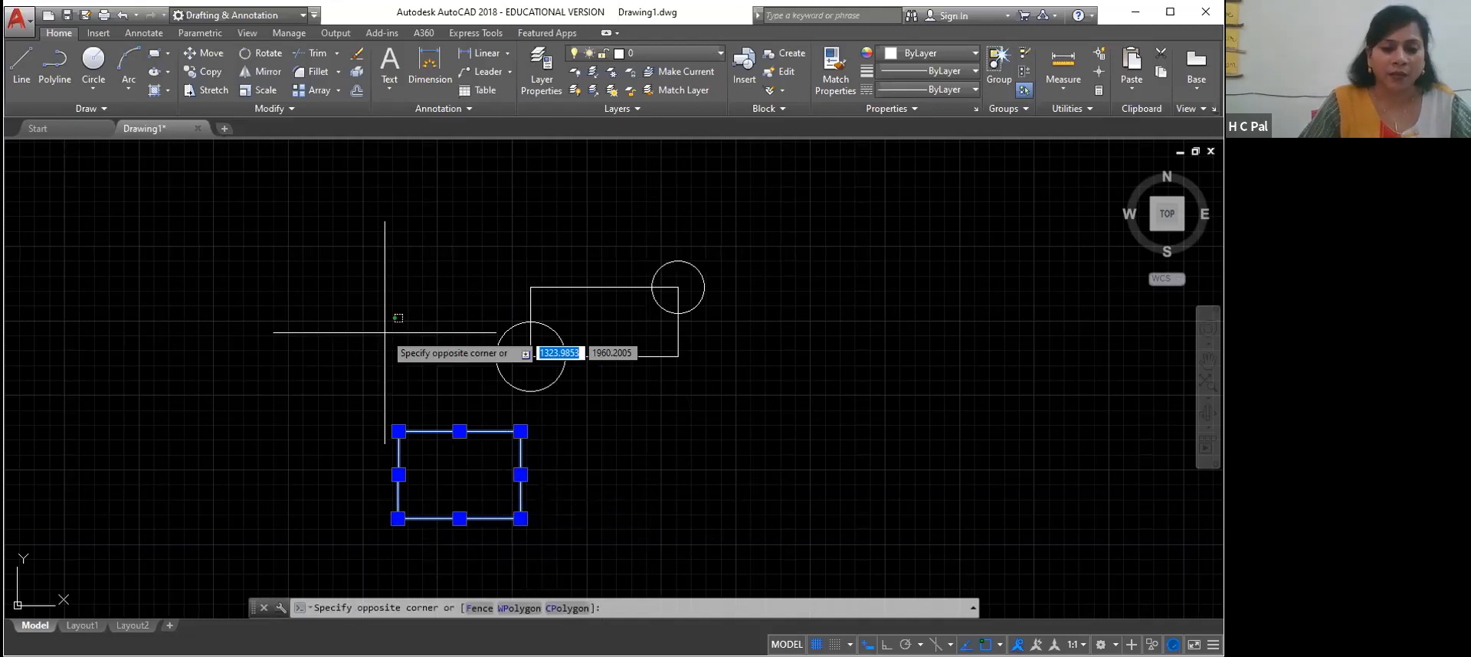
pyautogui.click(398, 394)
pyautogui.press('Escape')
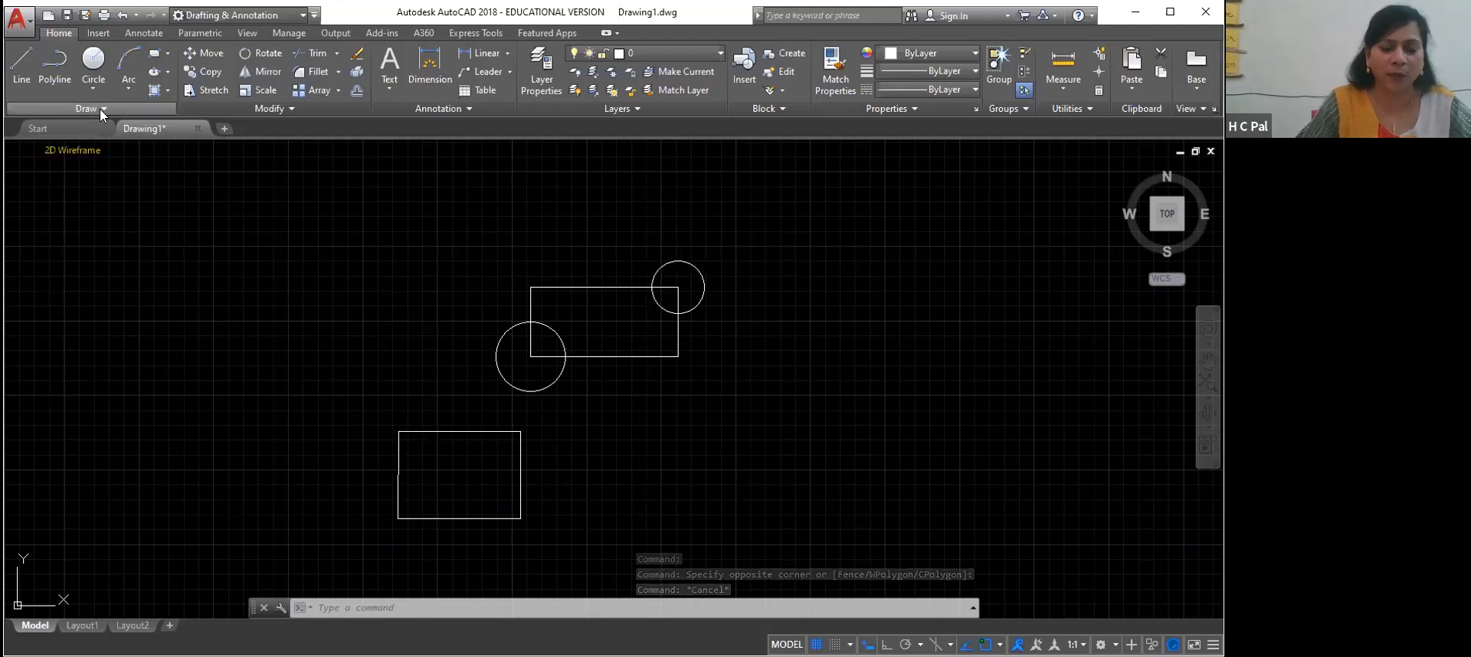
# Trace the lower rectangle with one polyline through its four corners, from the upper-left corner back to the start
pyautogui.write('p')
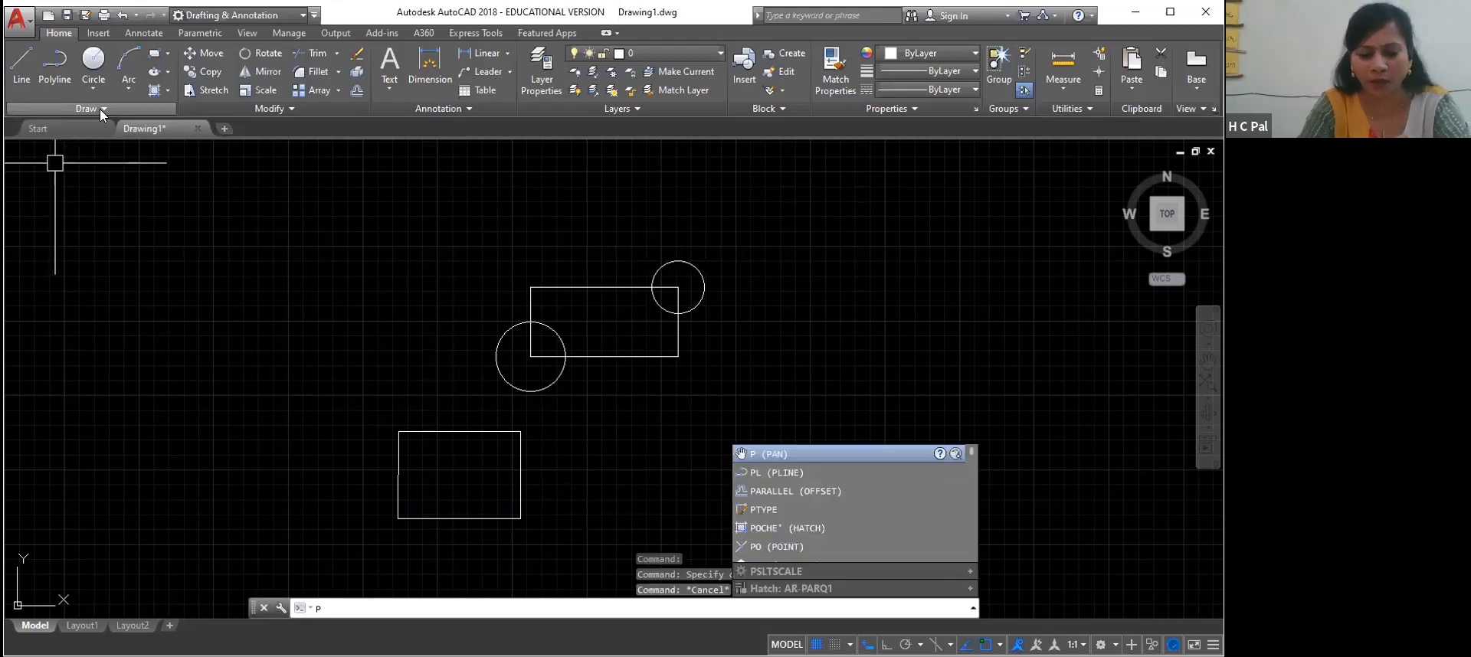
pyautogui.write('l')
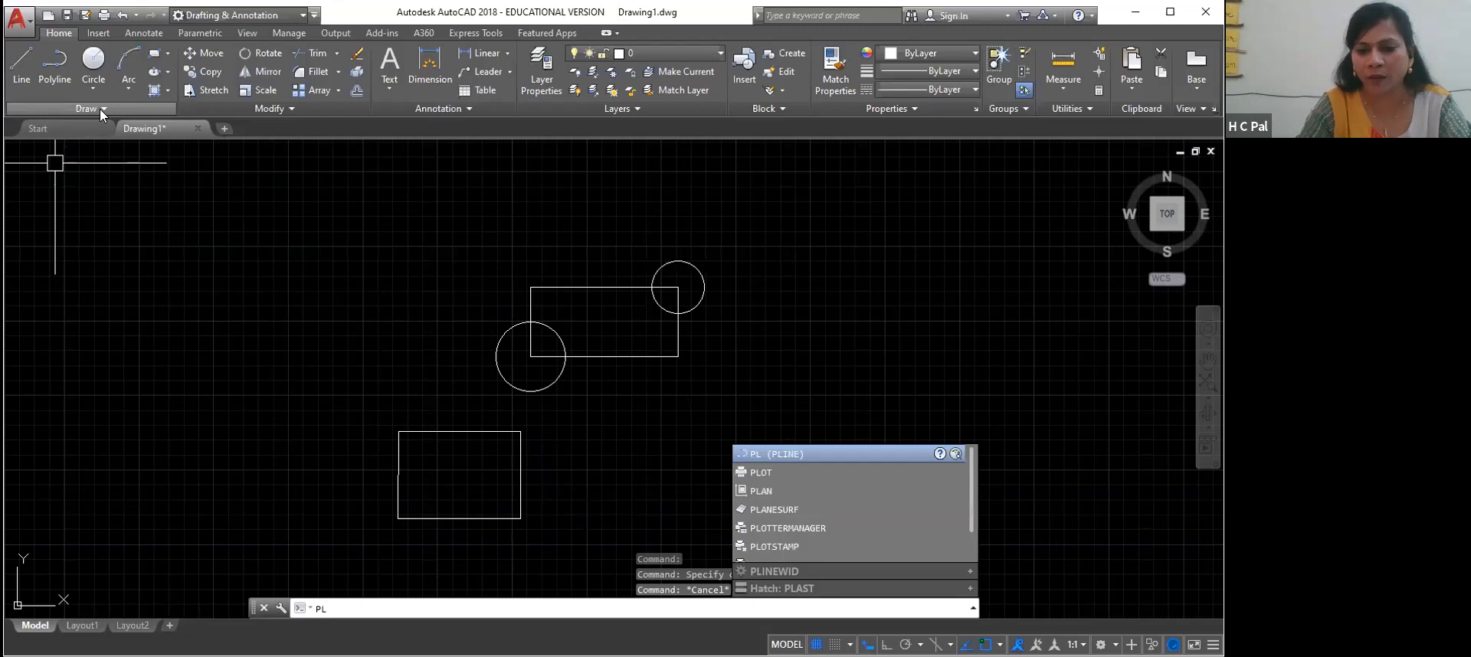
pyautogui.press('Return')
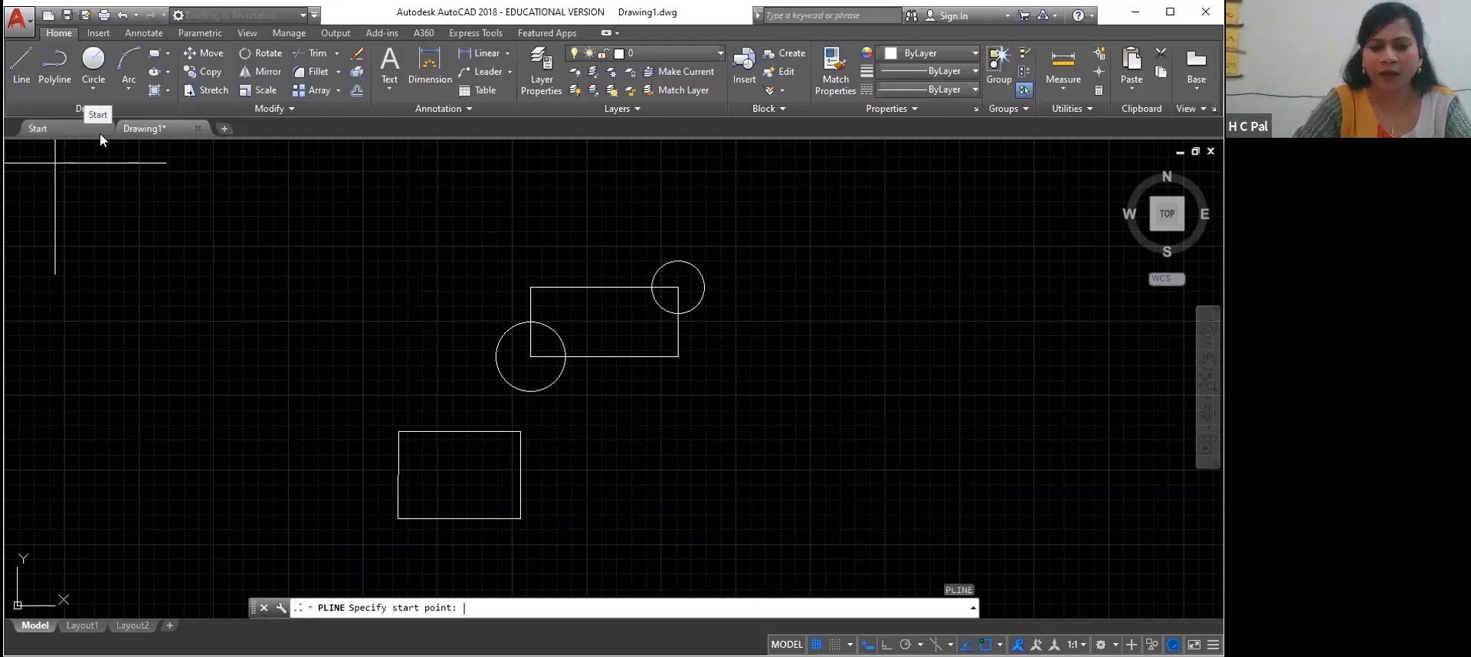
pyautogui.click(398, 431)
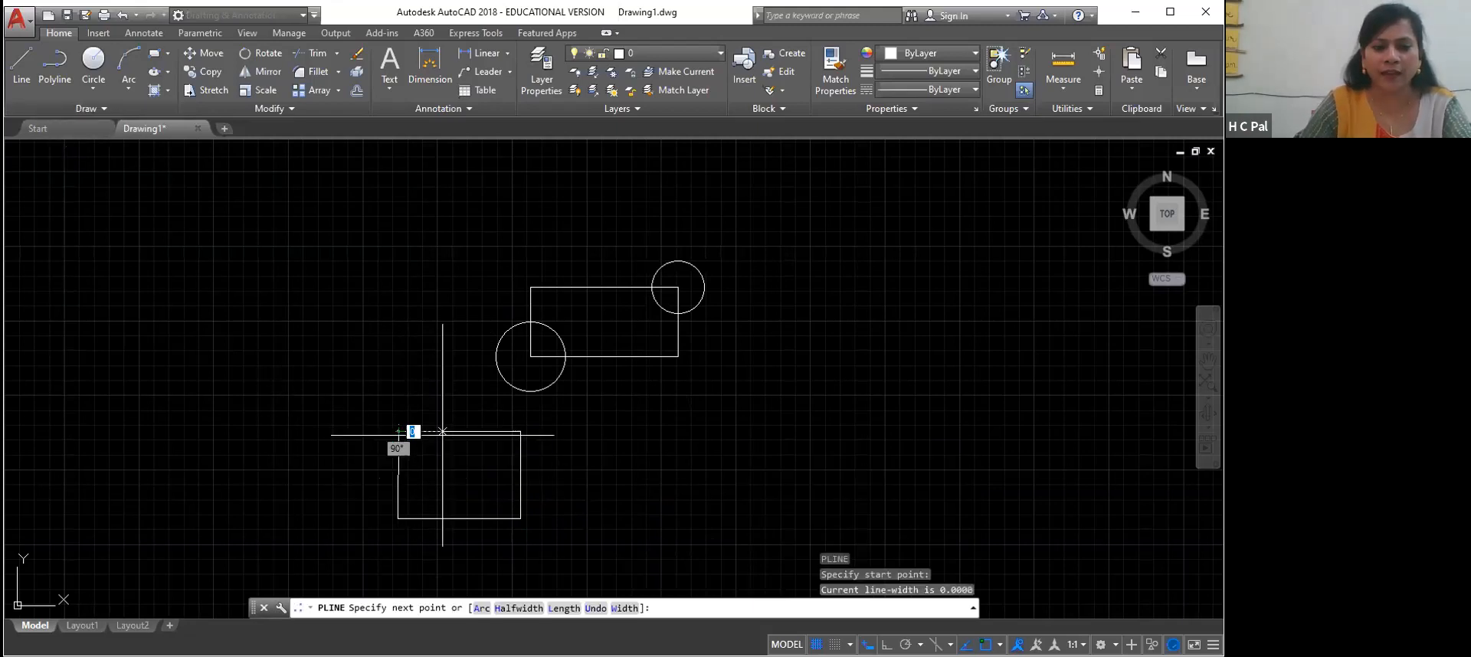
pyautogui.click(521, 431)
pyautogui.click(520, 519)
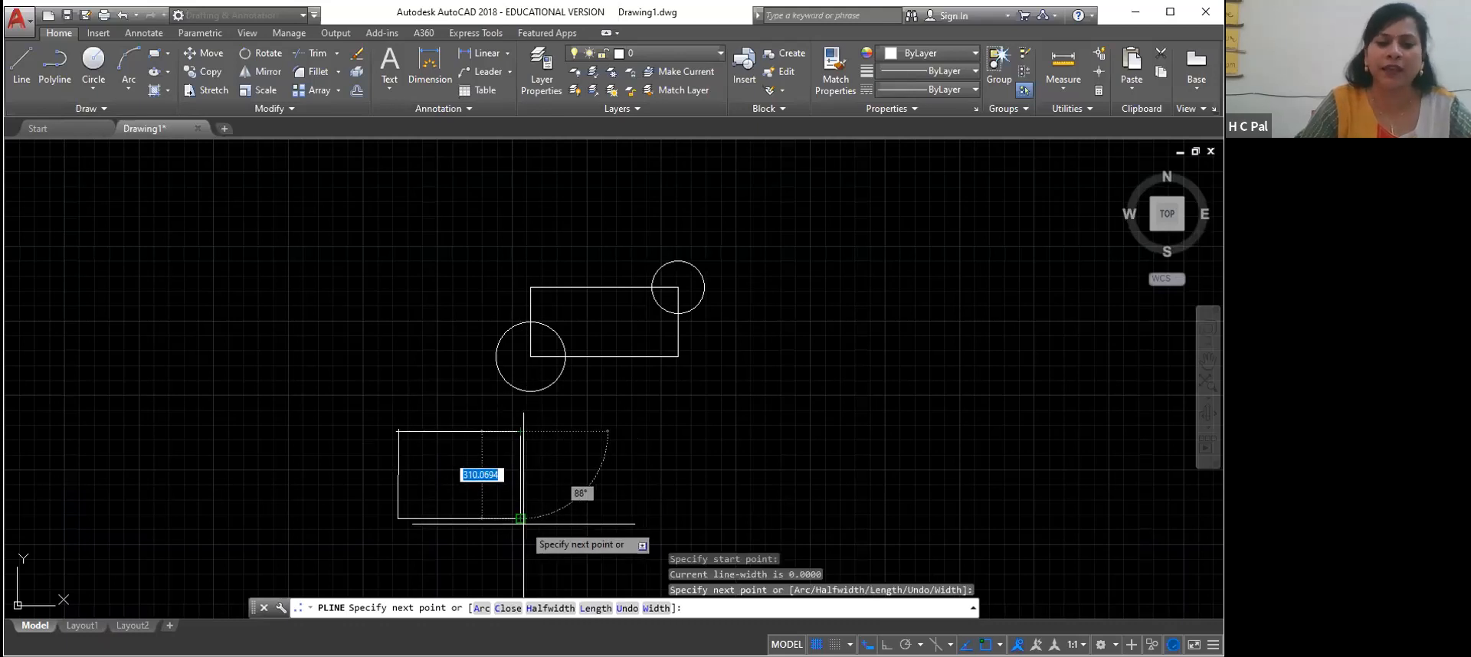
pyautogui.click(398, 518)
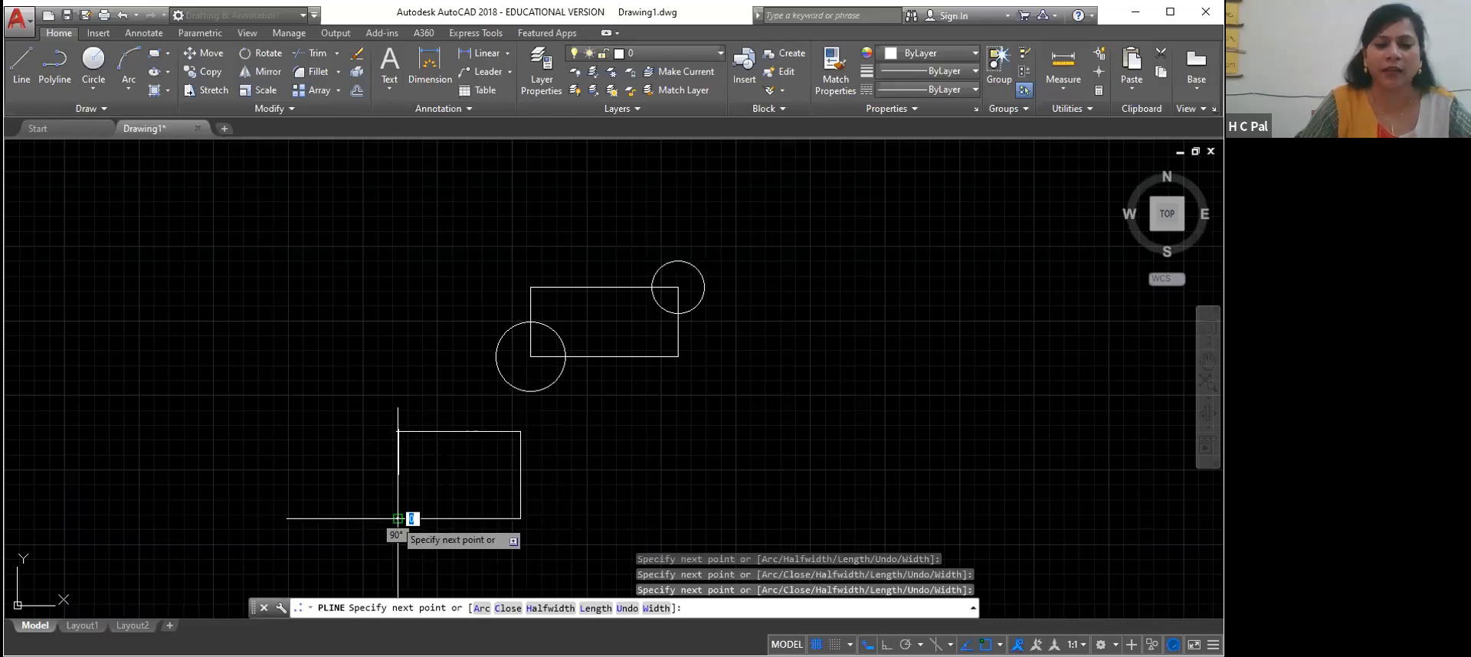
pyautogui.click(398, 432)
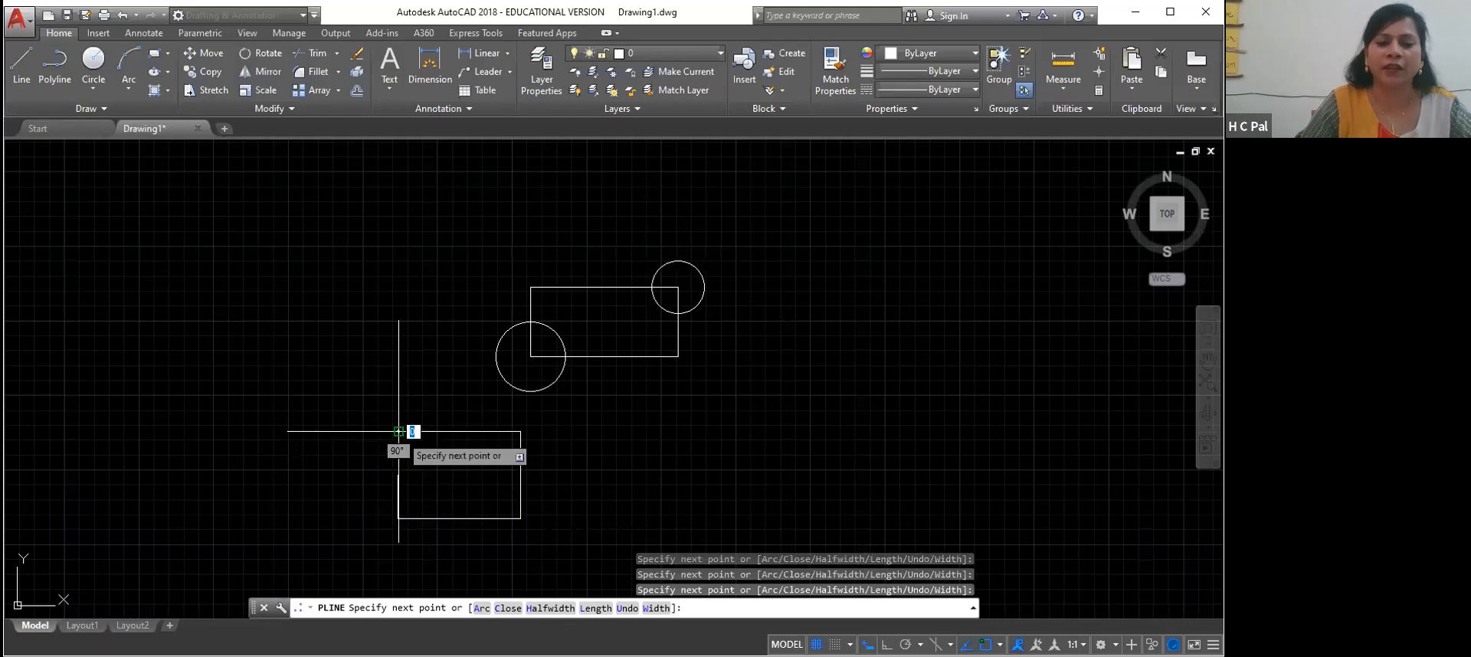
pyautogui.rightClick(398, 431)
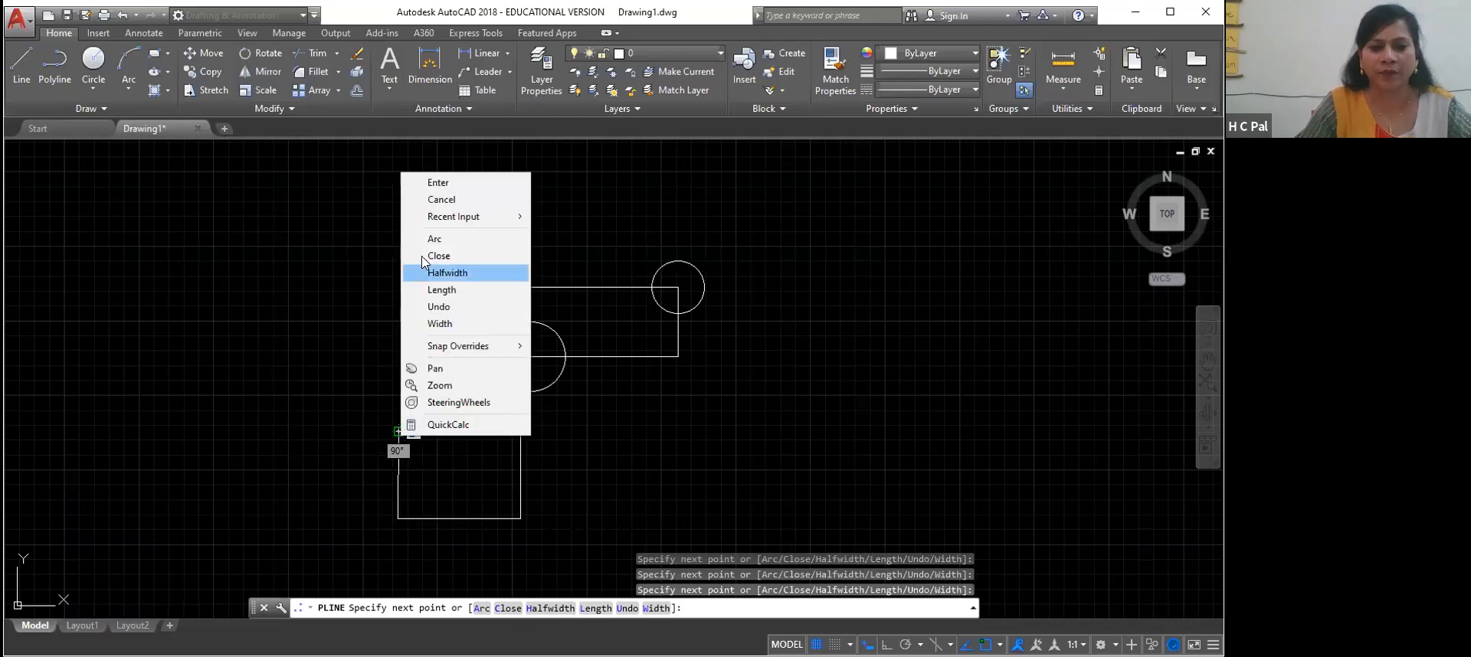
pyautogui.click(437, 183)
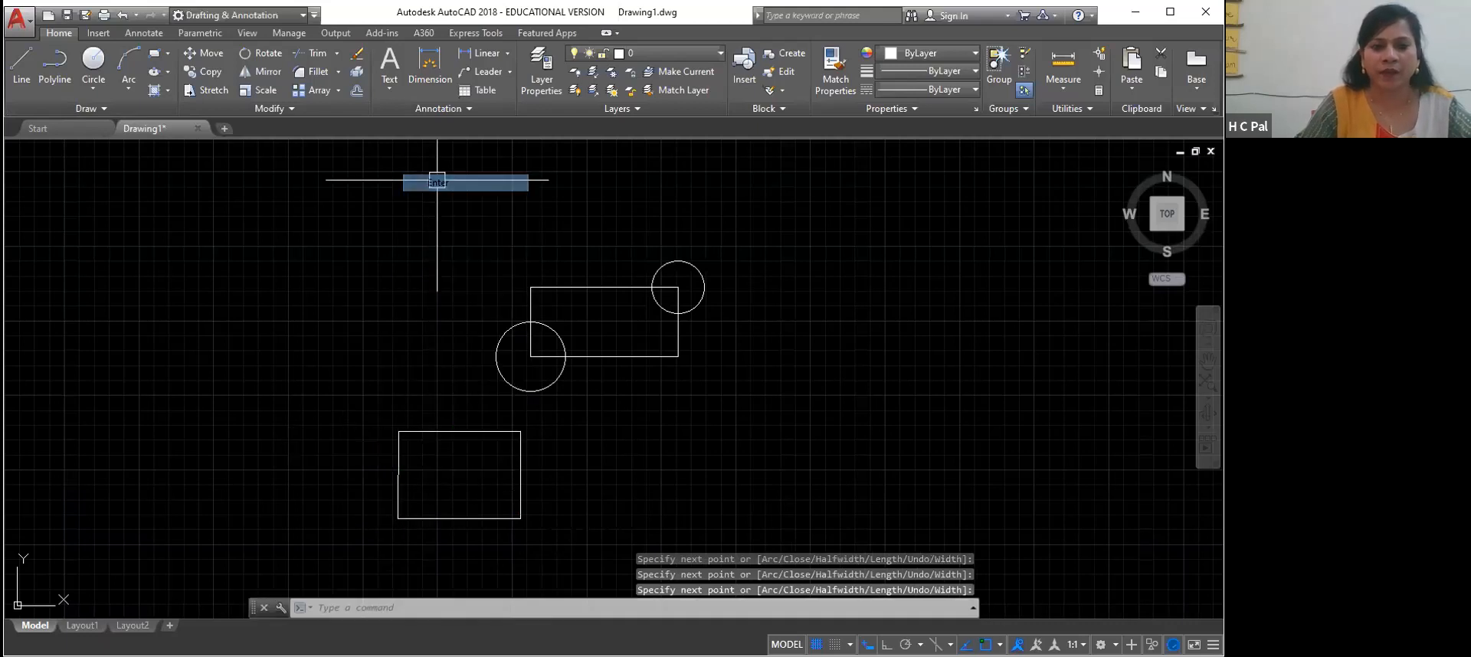
# Select the polyline traced over the lower rectangle to examine it as one object, and clear the selection
pyautogui.click(467, 430)
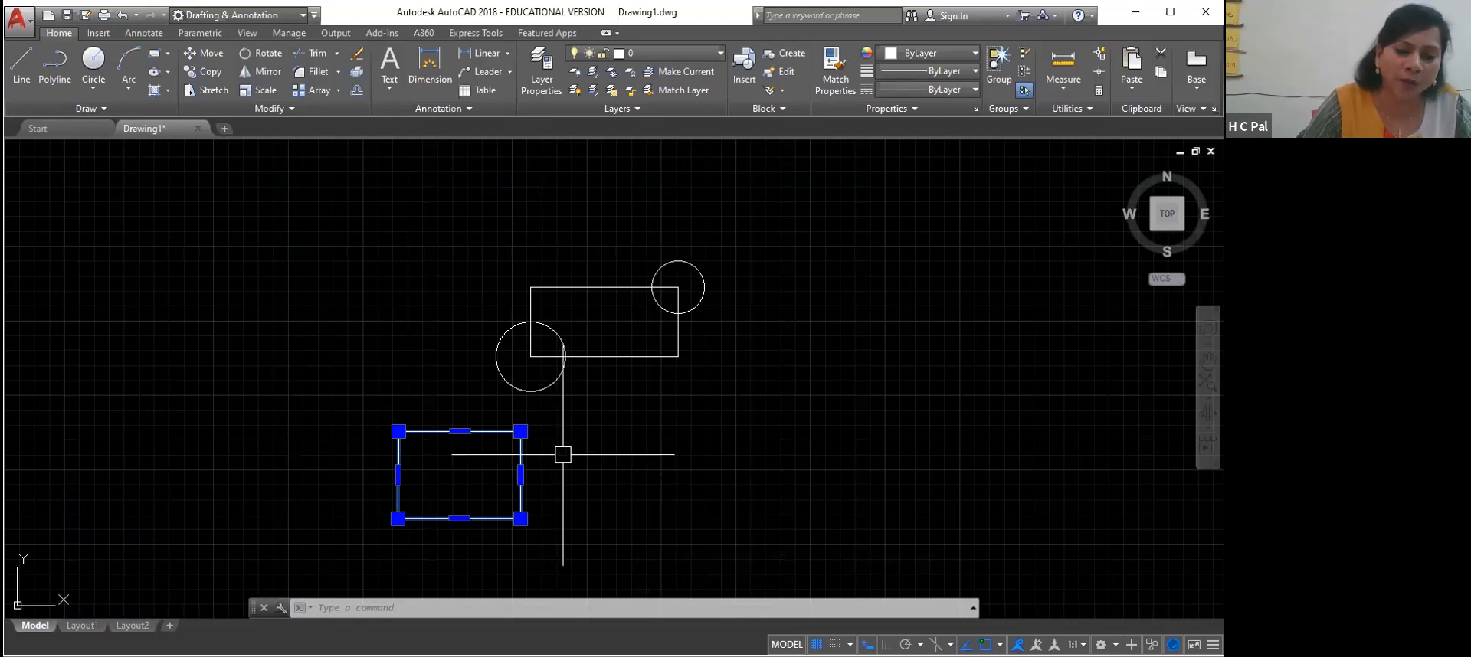
pyautogui.click(521, 518)
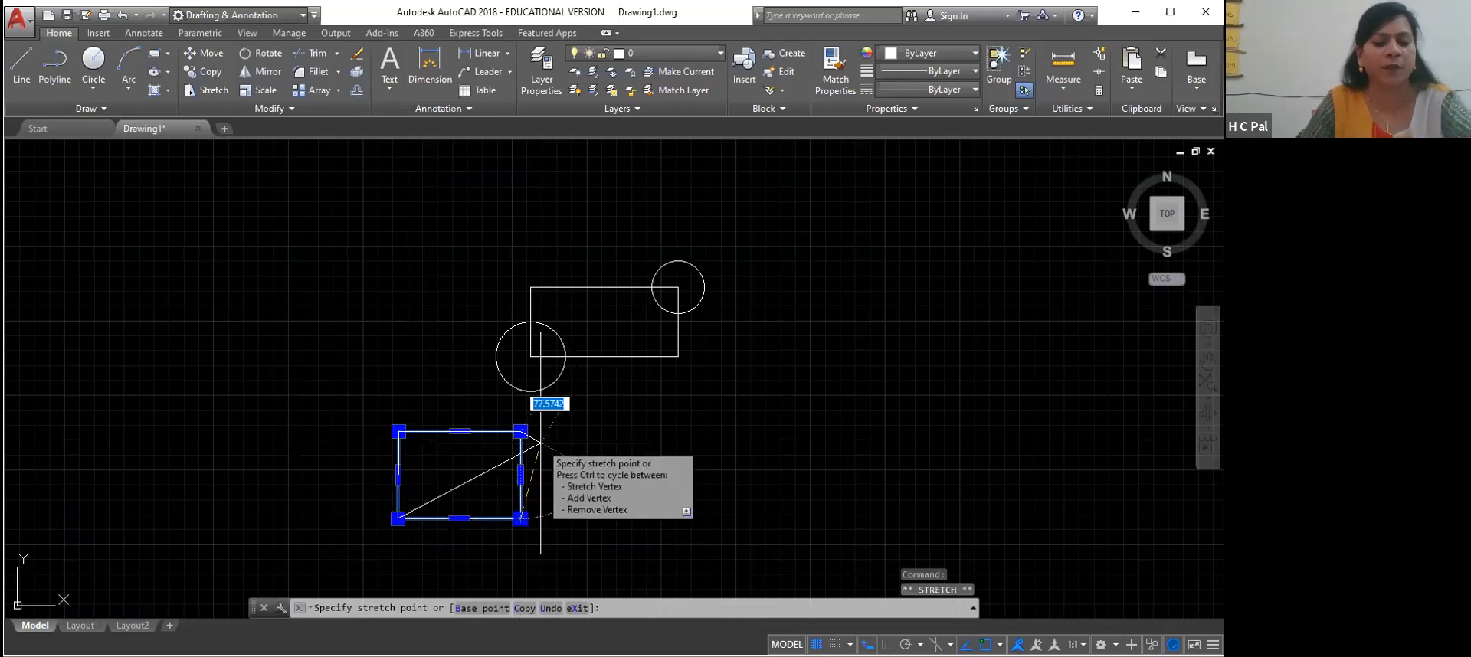
pyautogui.press('Escape')
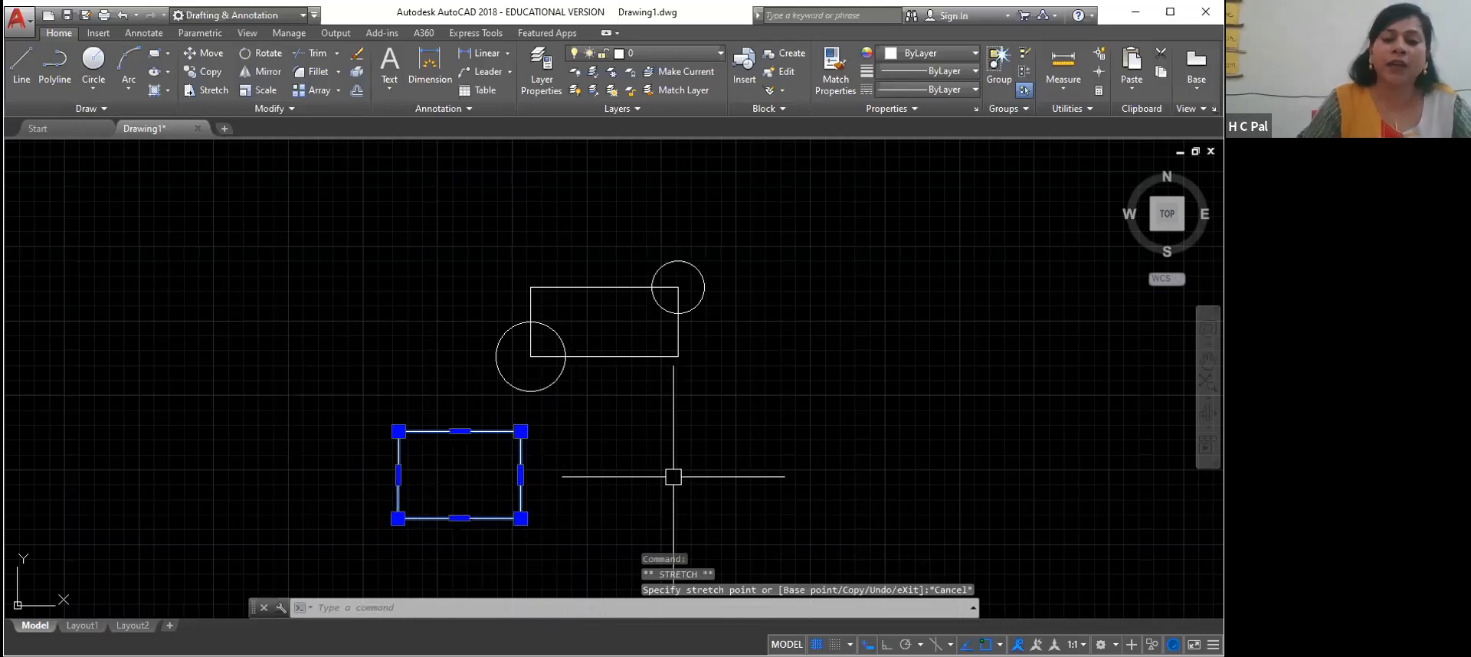
pyautogui.click(658, 515)
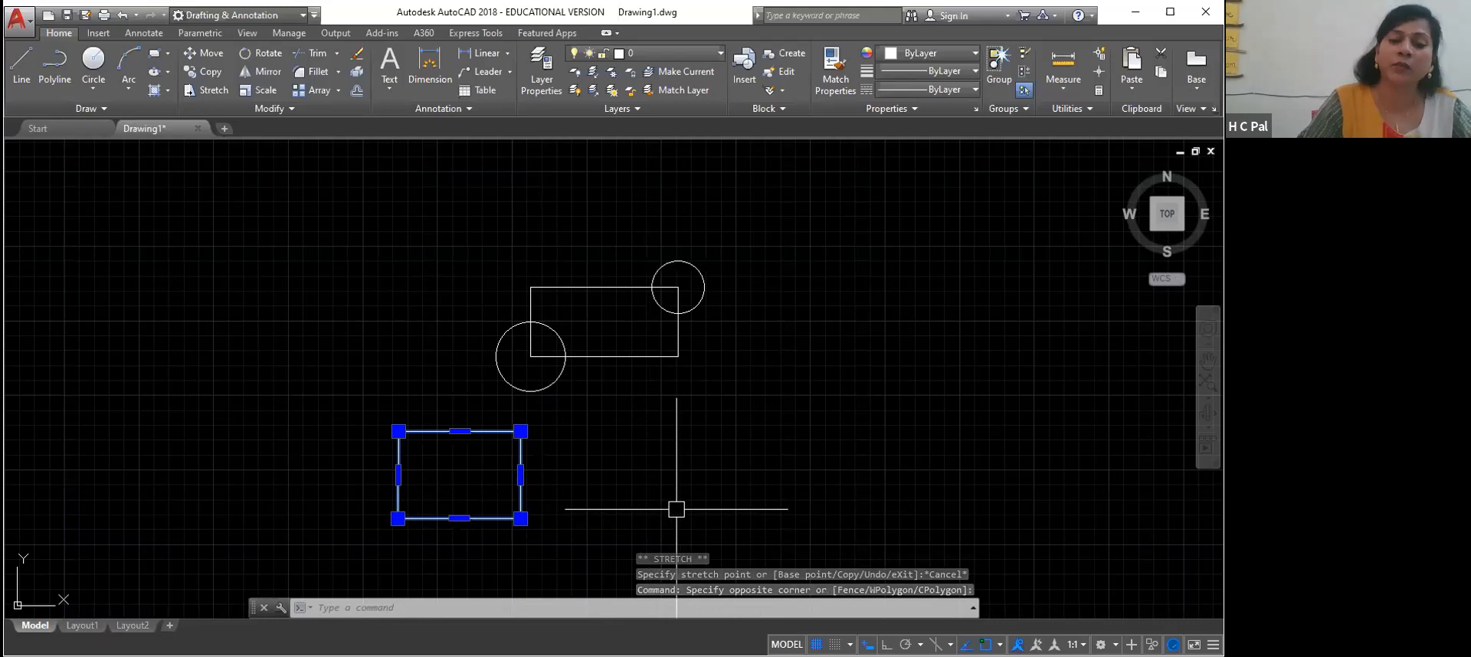
pyautogui.press('Escape')
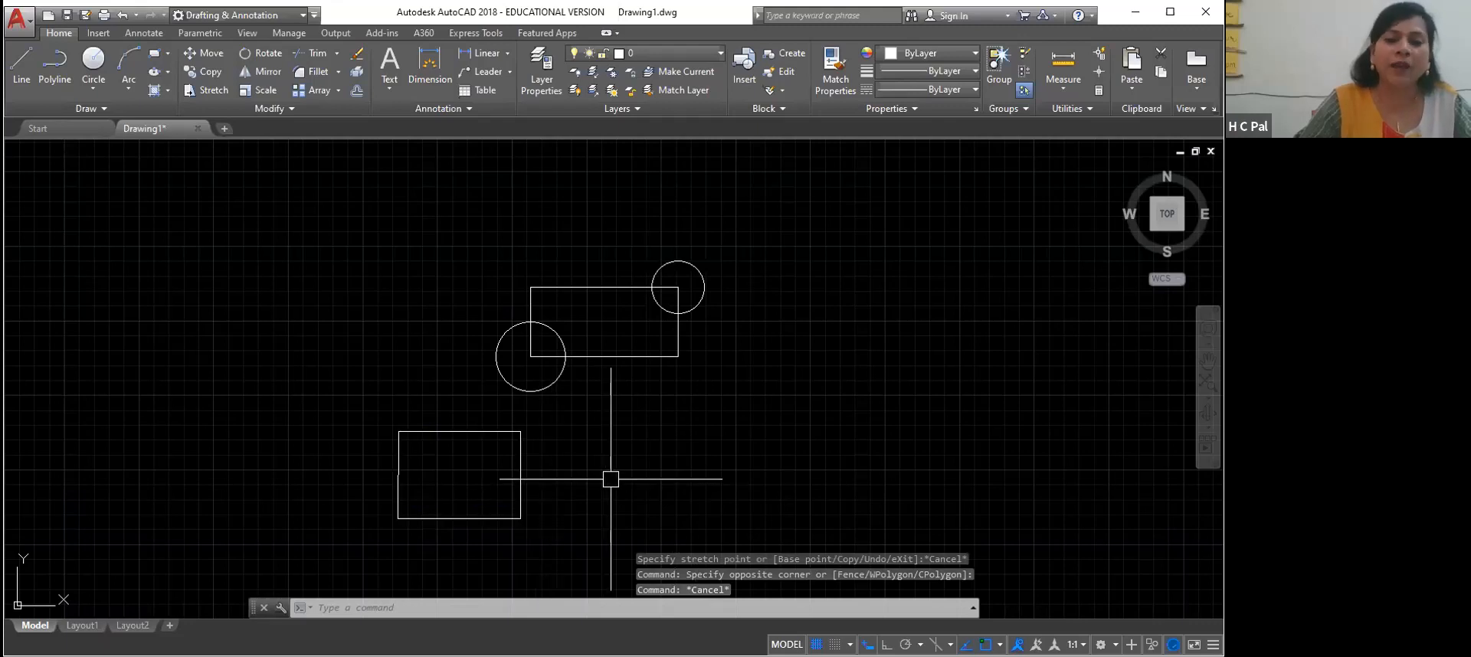
pyautogui.click(520, 470)
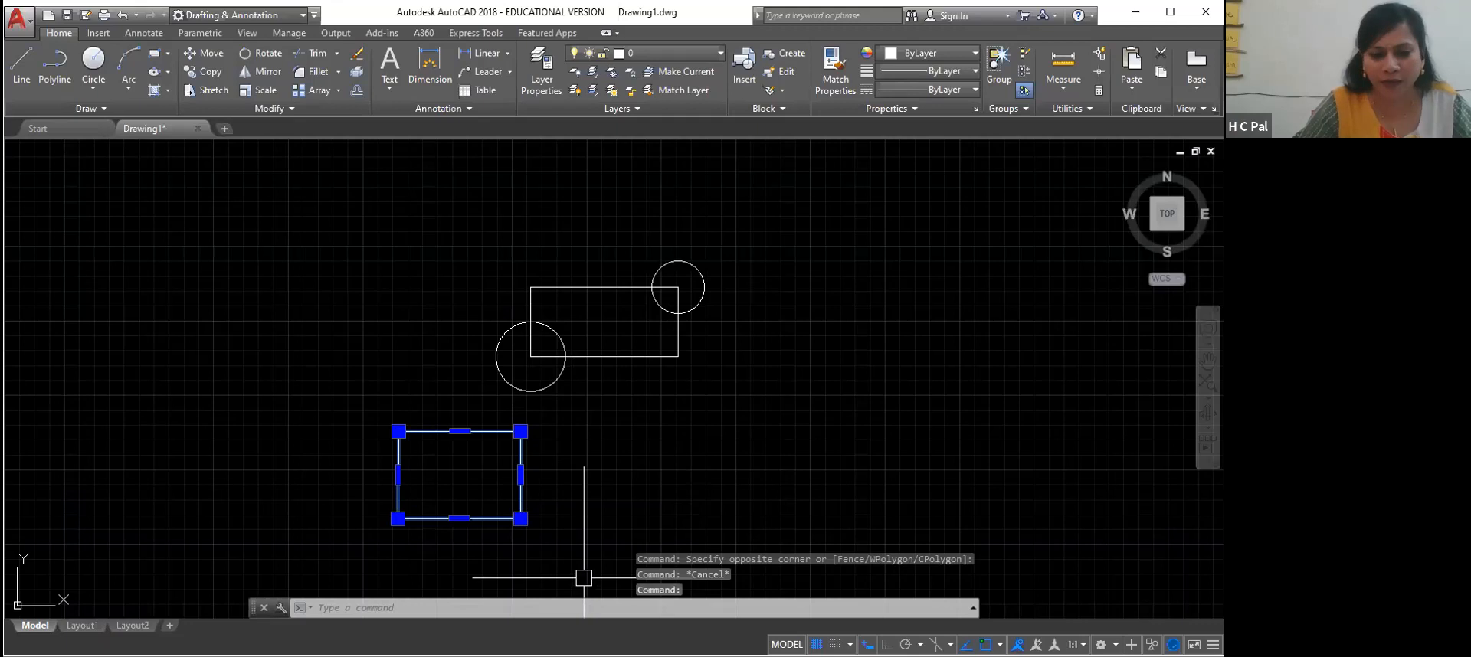
pyautogui.press('Escape')
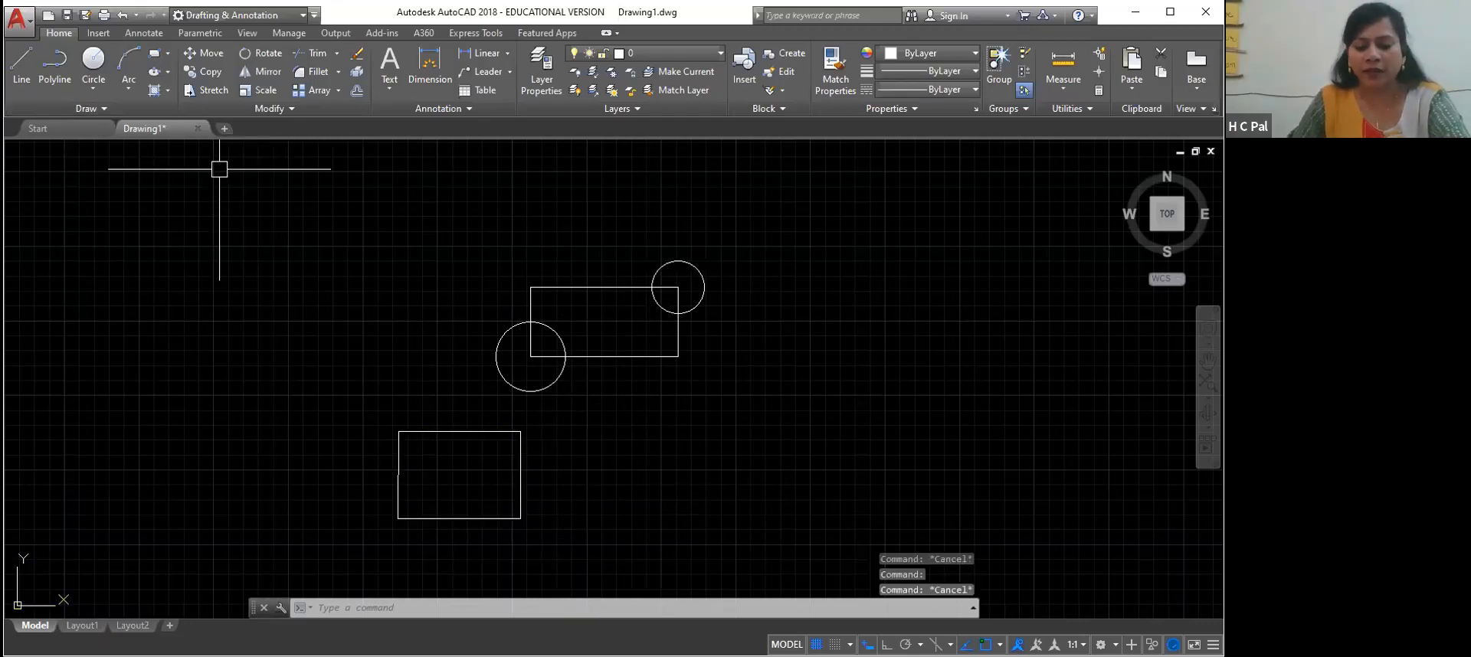
# Move the traced polyline from a base point near the middle of its bottom edge onto the upper rectangle's upper-left corner
pyautogui.write('m')
pyautogui.press('Return')
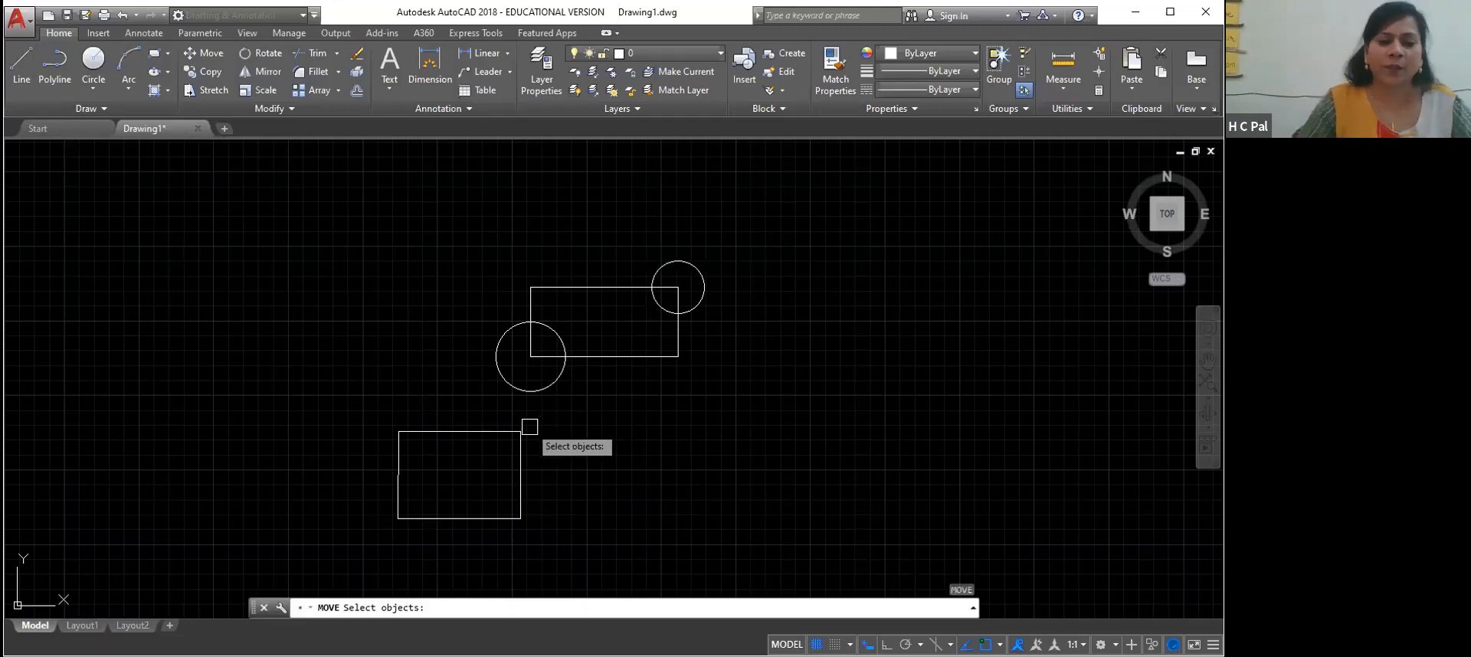
pyautogui.click(494, 431)
pyautogui.click(475, 476)
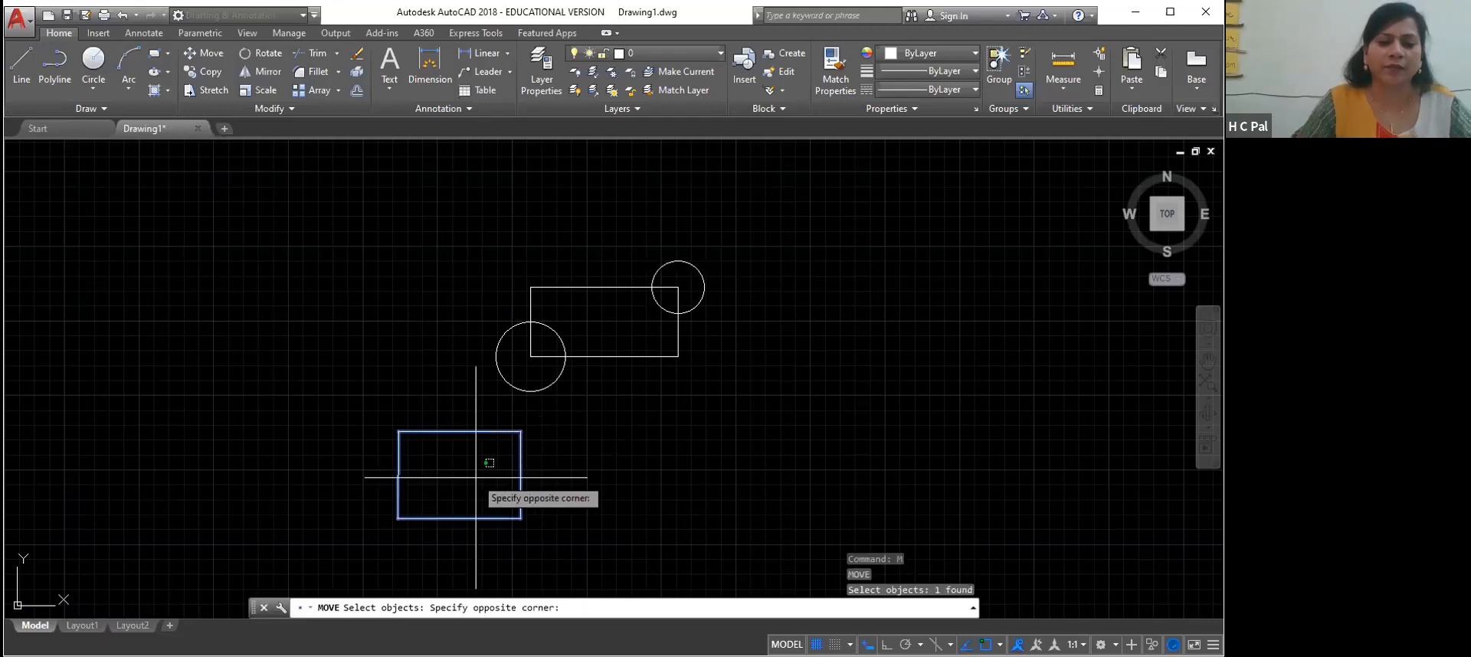
pyautogui.click(475, 482)
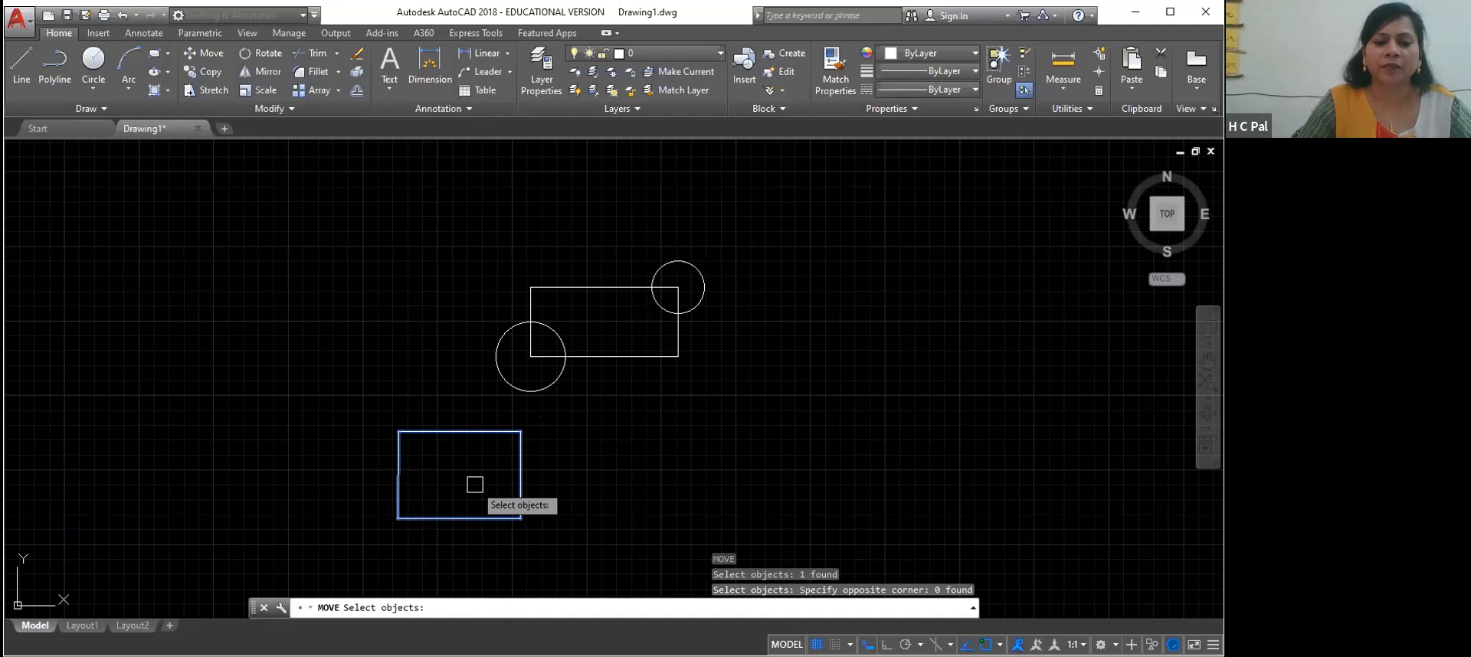
pyautogui.click(515, 516)
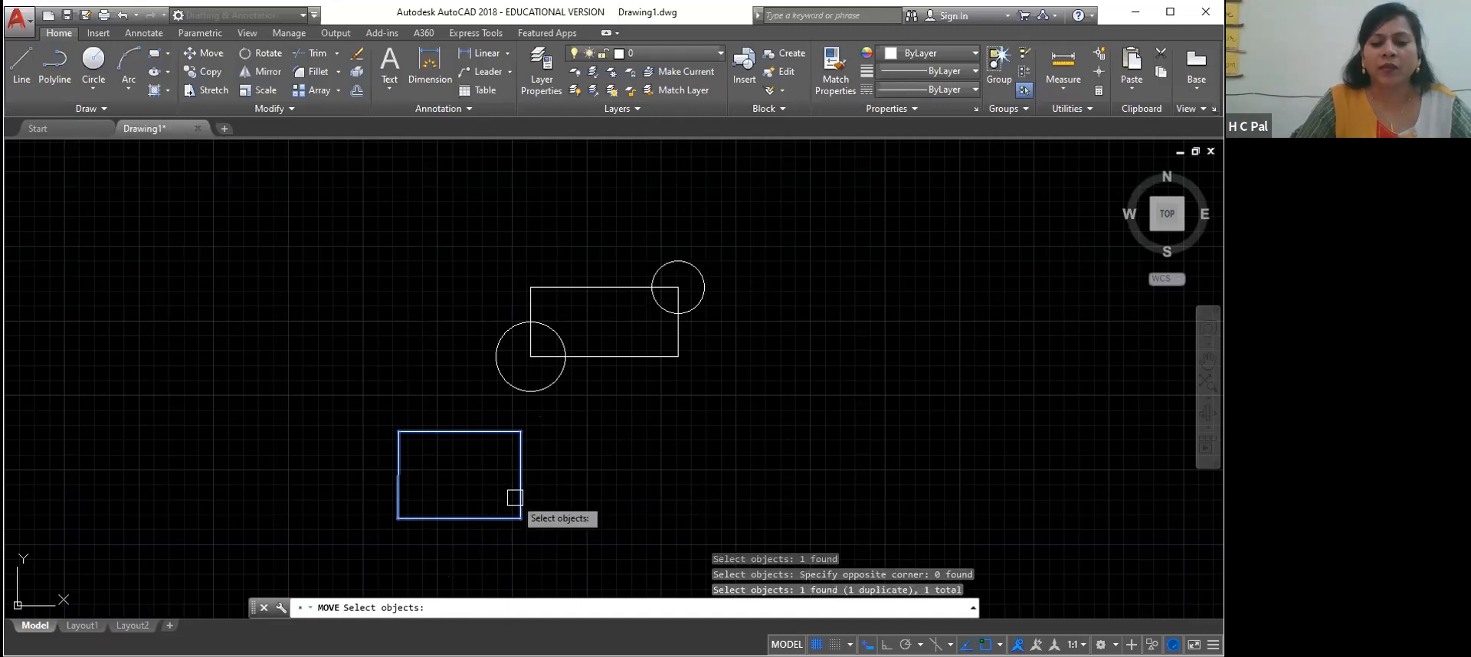
pyautogui.press('Return')
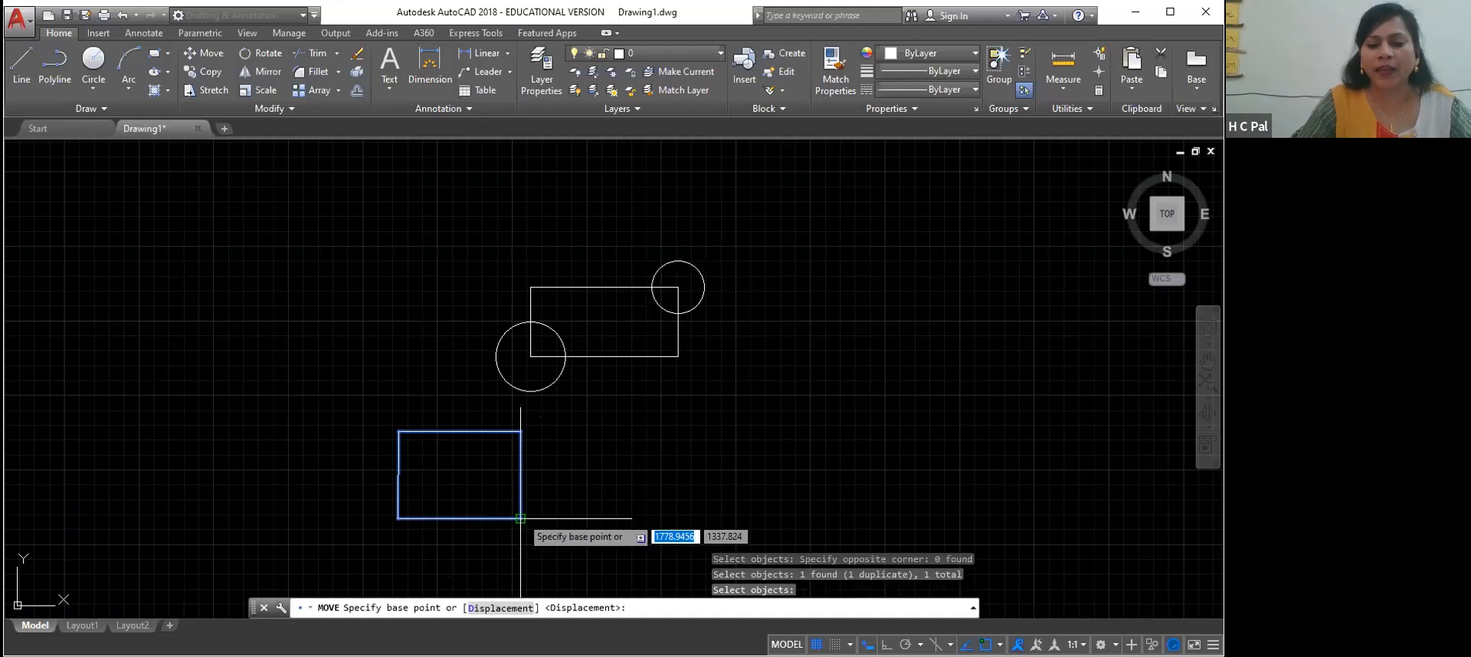
pyautogui.click(457, 520)
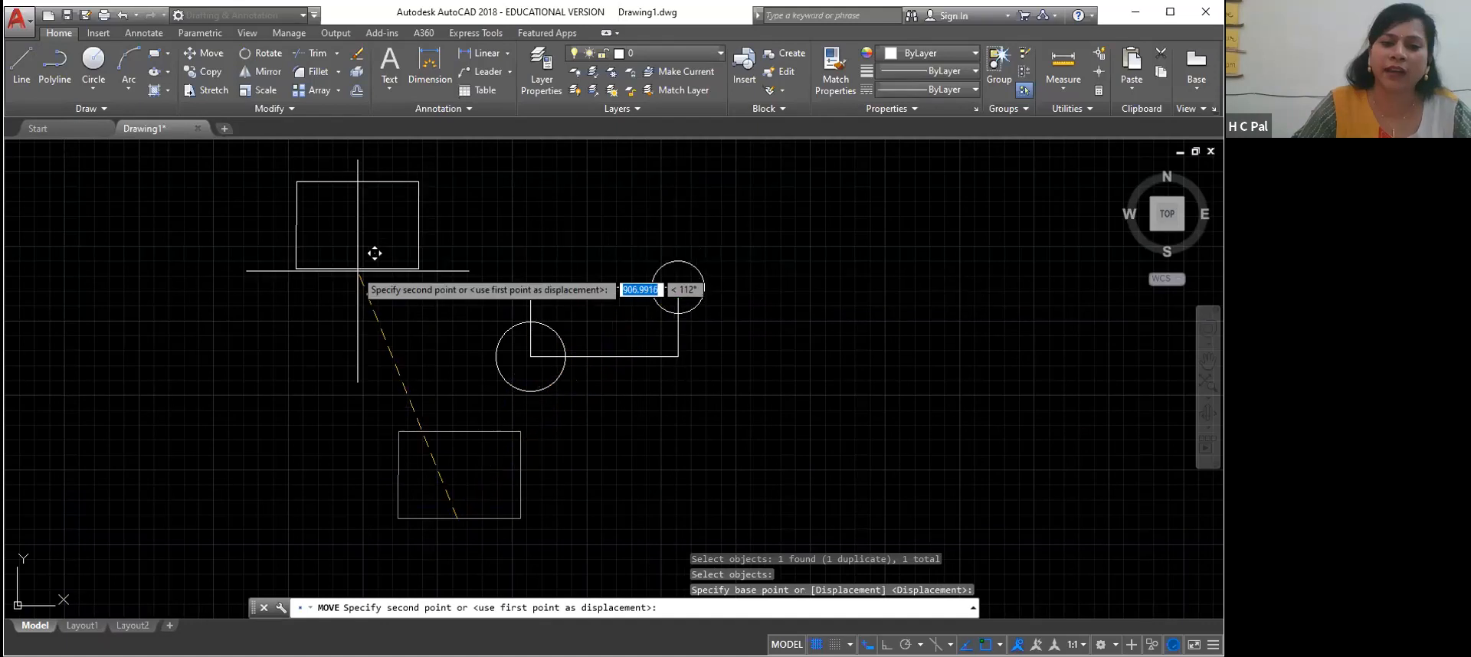
pyautogui.click(531, 288)
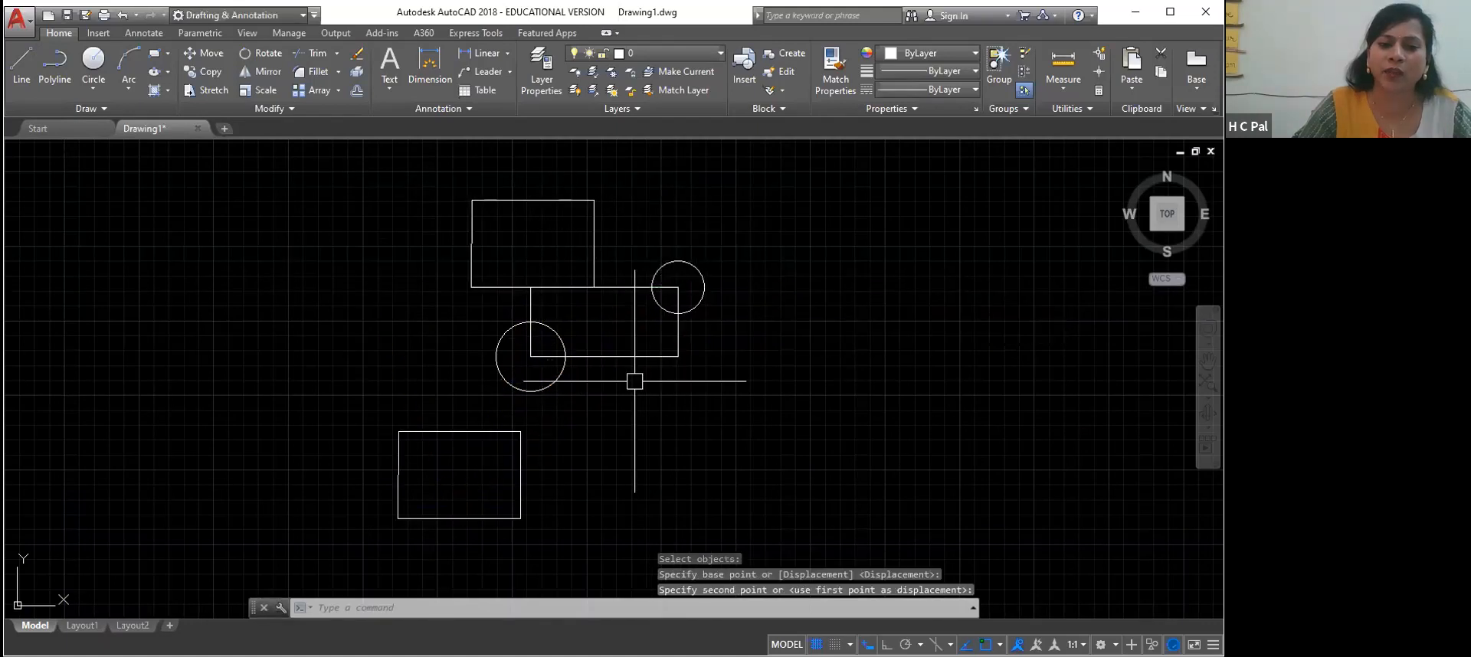
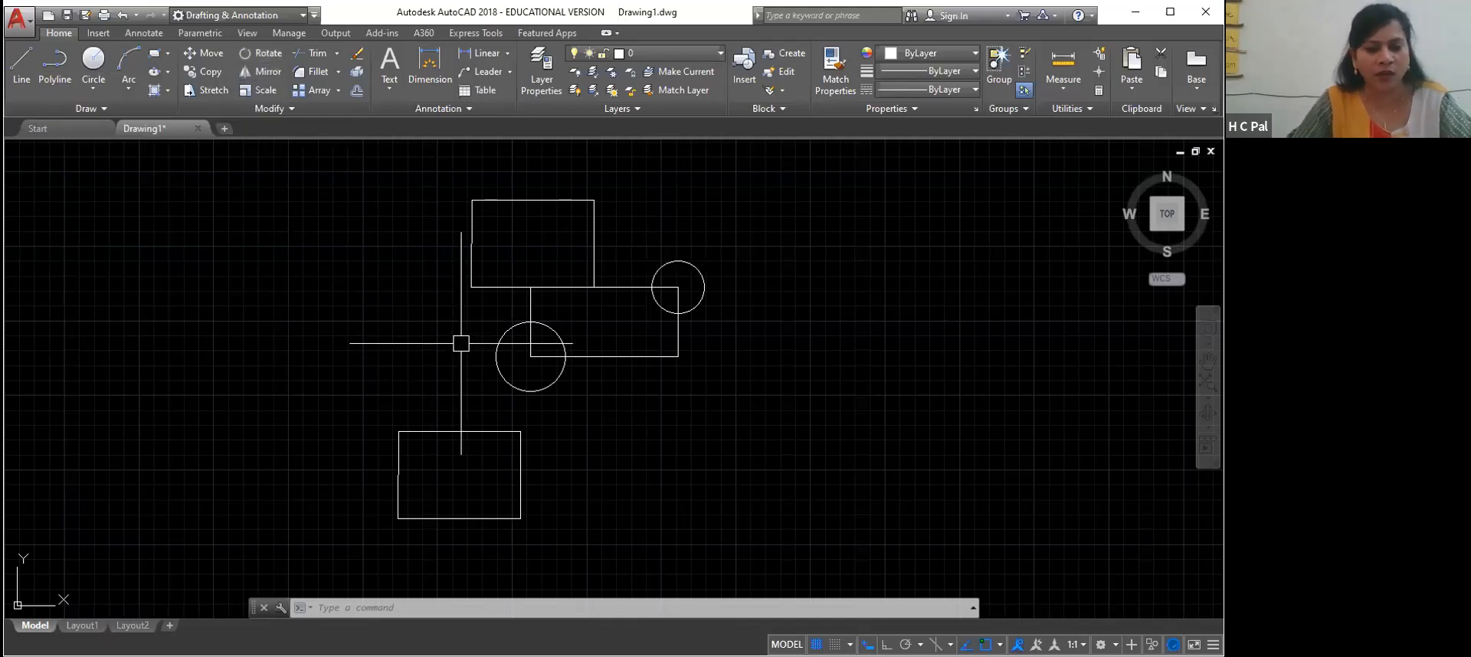
# Delete the four separate lines that form the lower rectangle
pyautogui.click(220, 290)
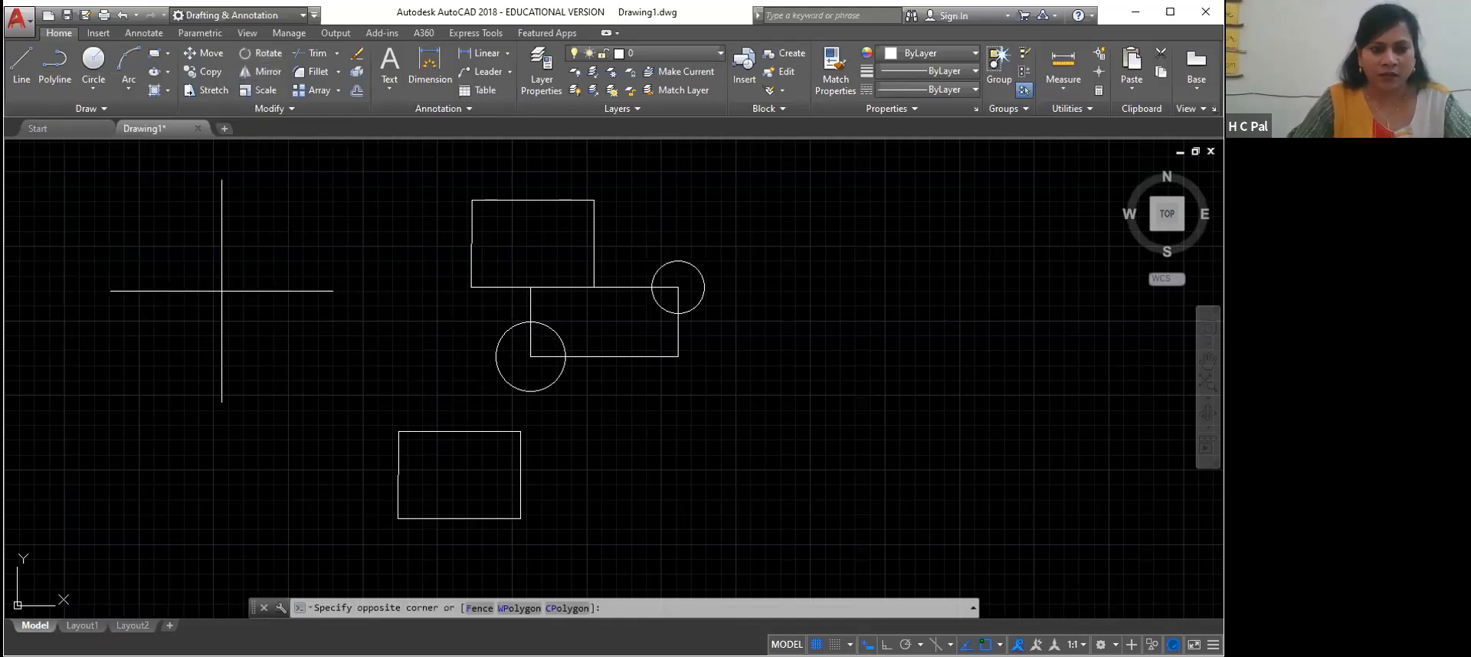
pyautogui.click(221, 291)
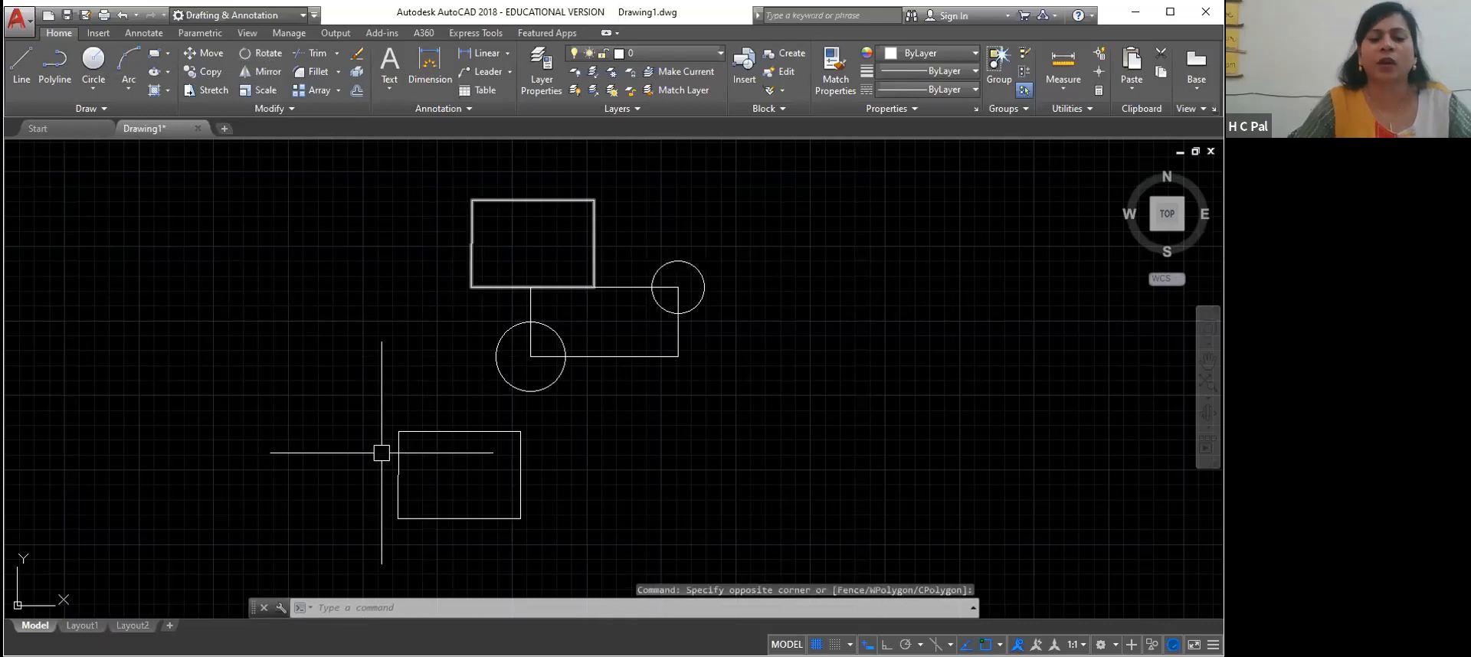
pyautogui.click(471, 431)
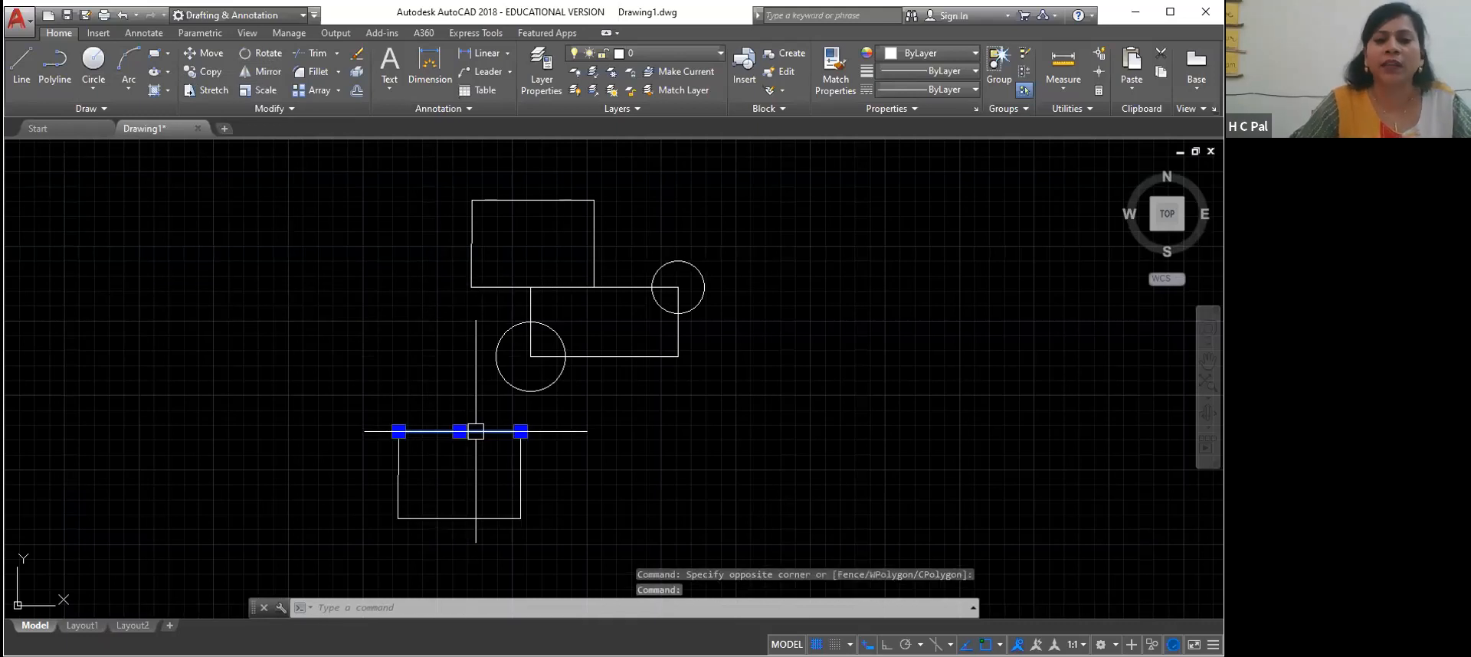
pyautogui.click(521, 477)
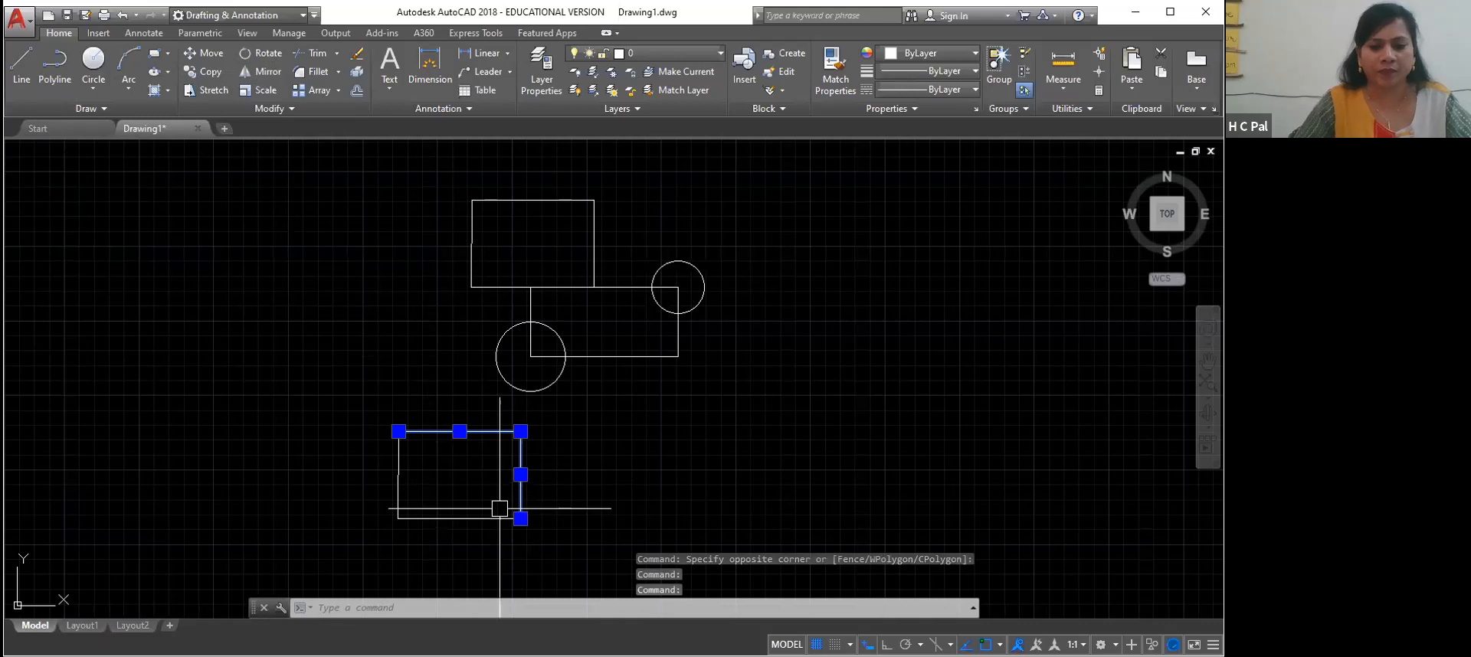
pyautogui.click(459, 519)
pyautogui.click(397, 476)
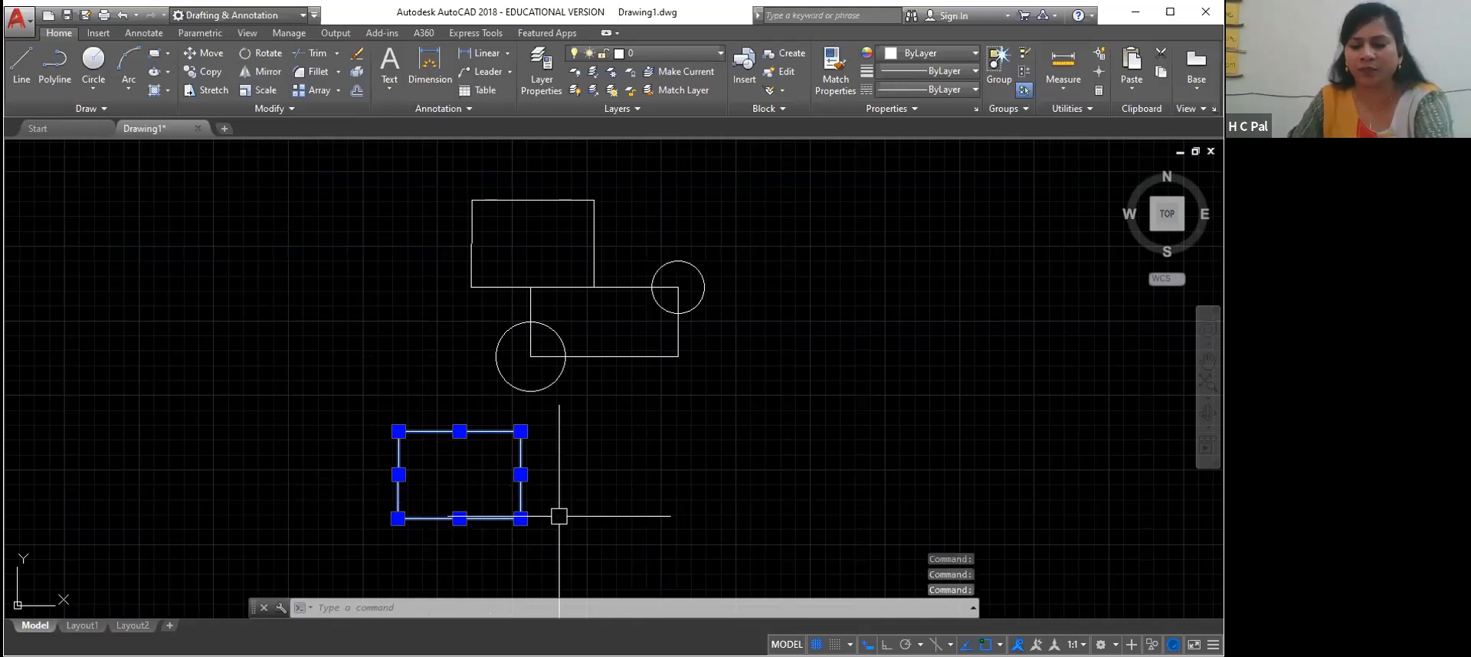
pyautogui.press('Delete')
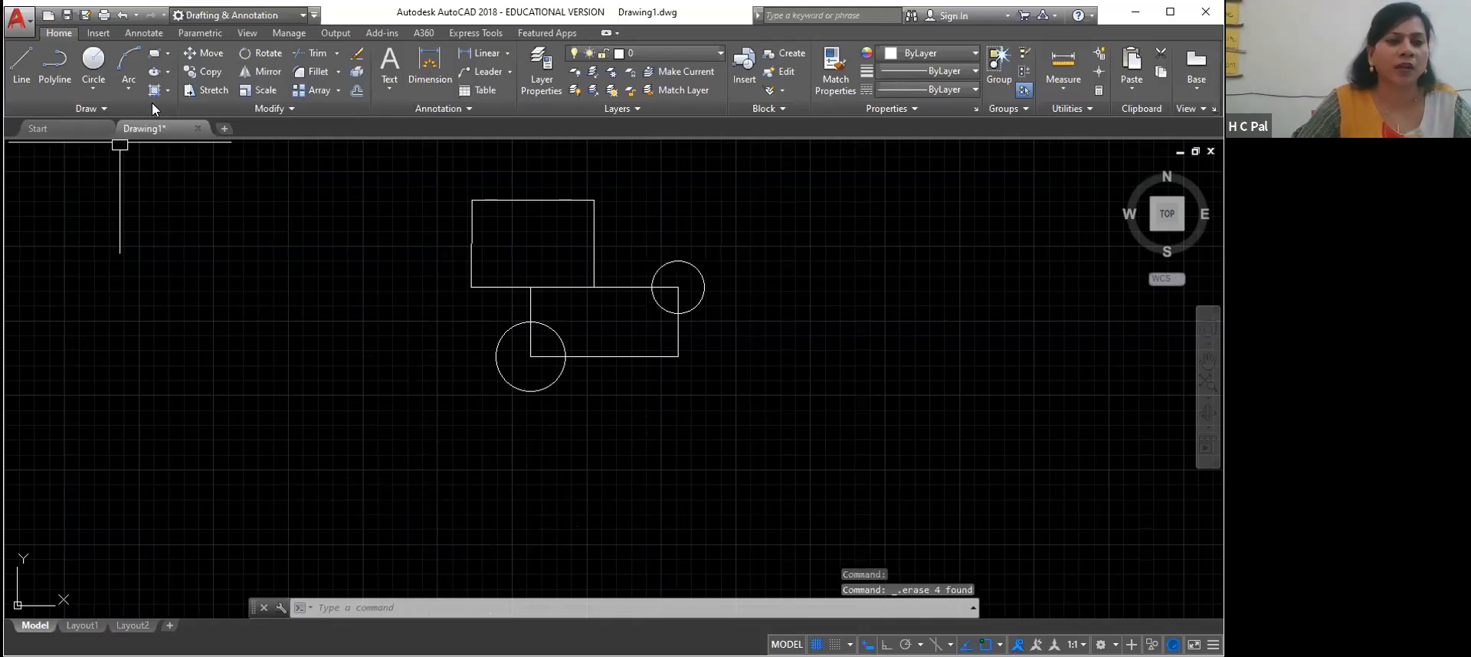
pyautogui.click(268, 52)
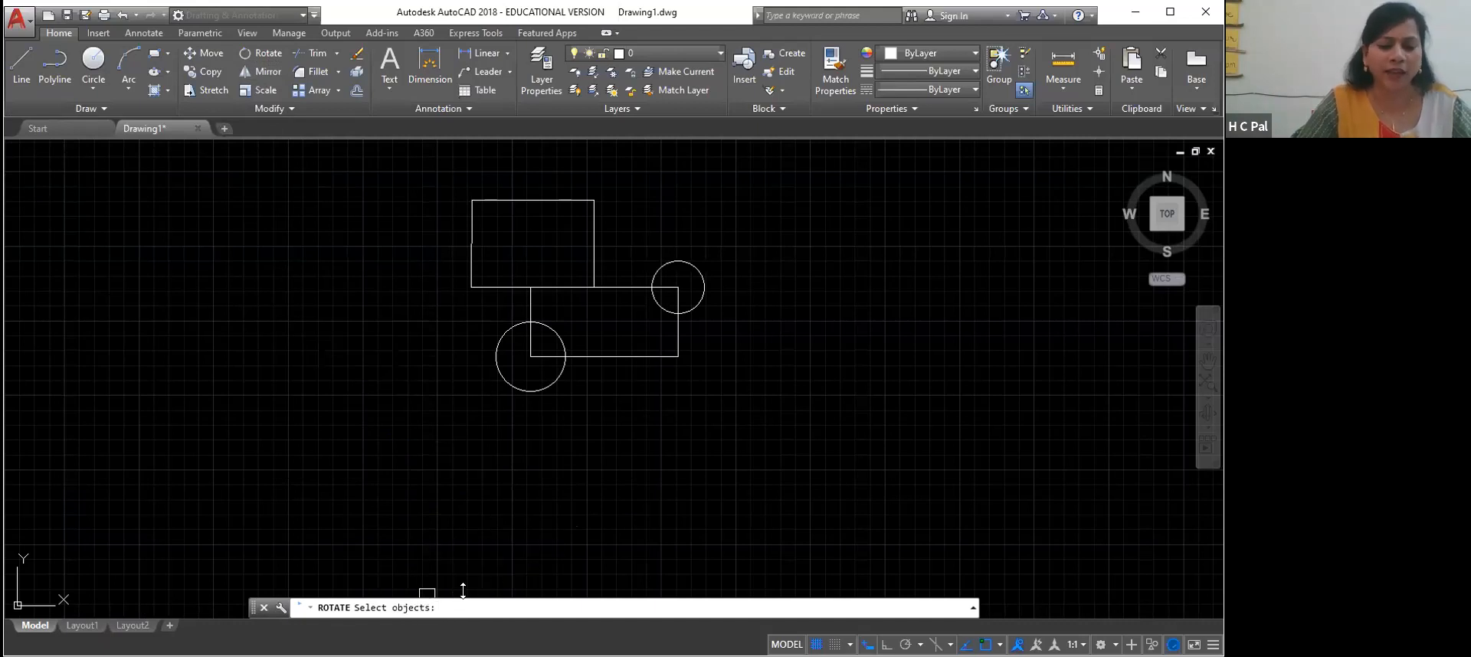
pyautogui.press('Escape')
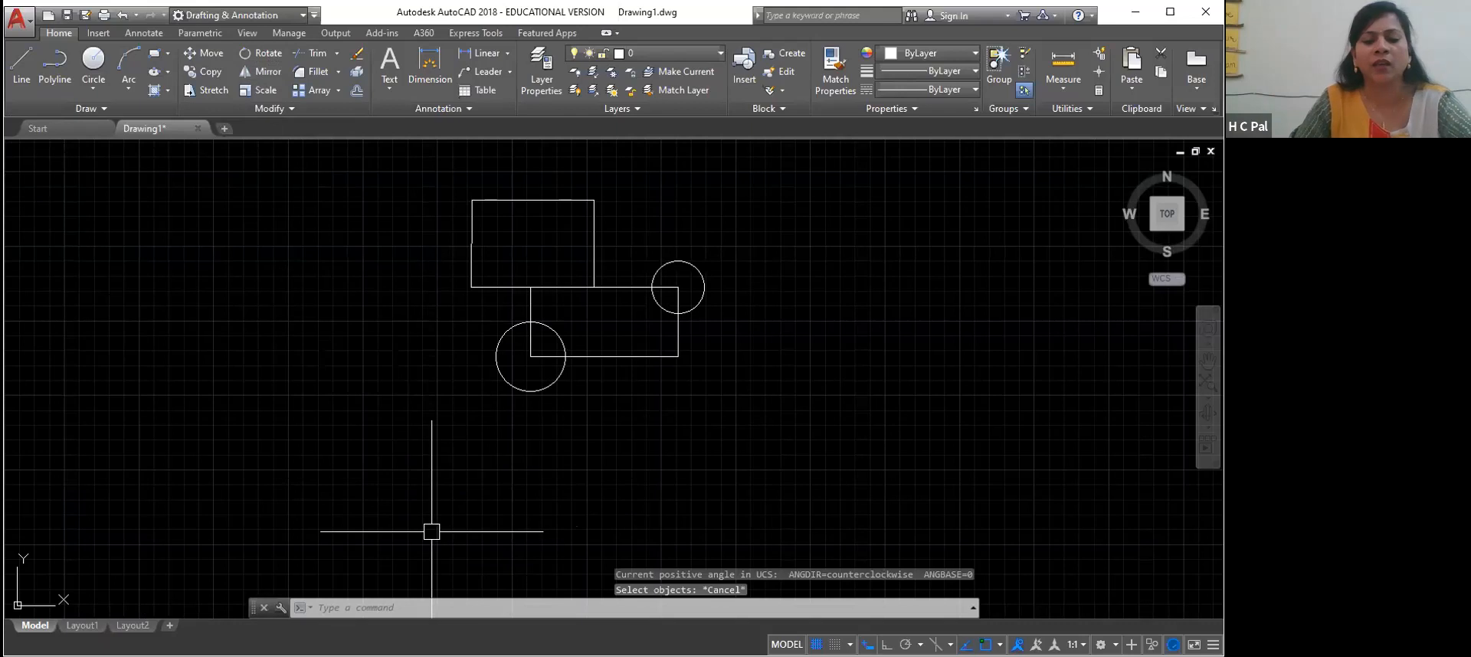
pyautogui.click(336, 607)
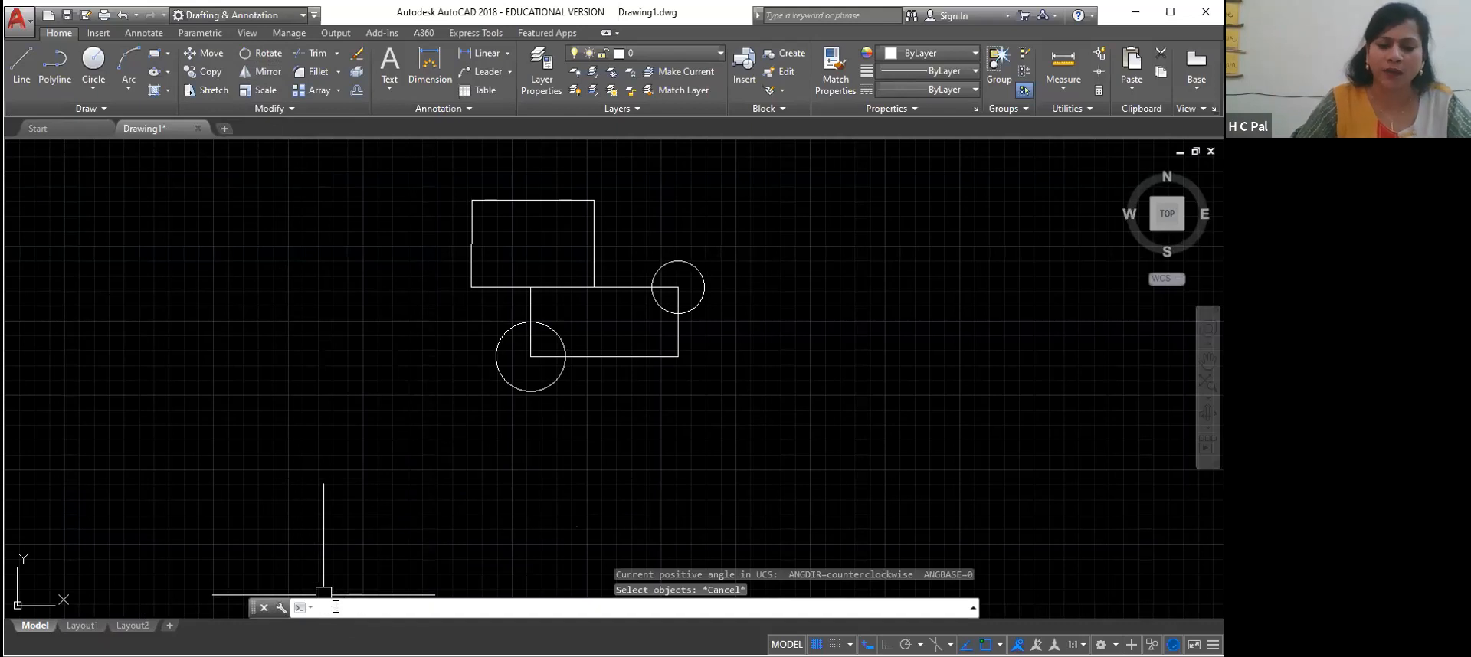
pyautogui.write('r')
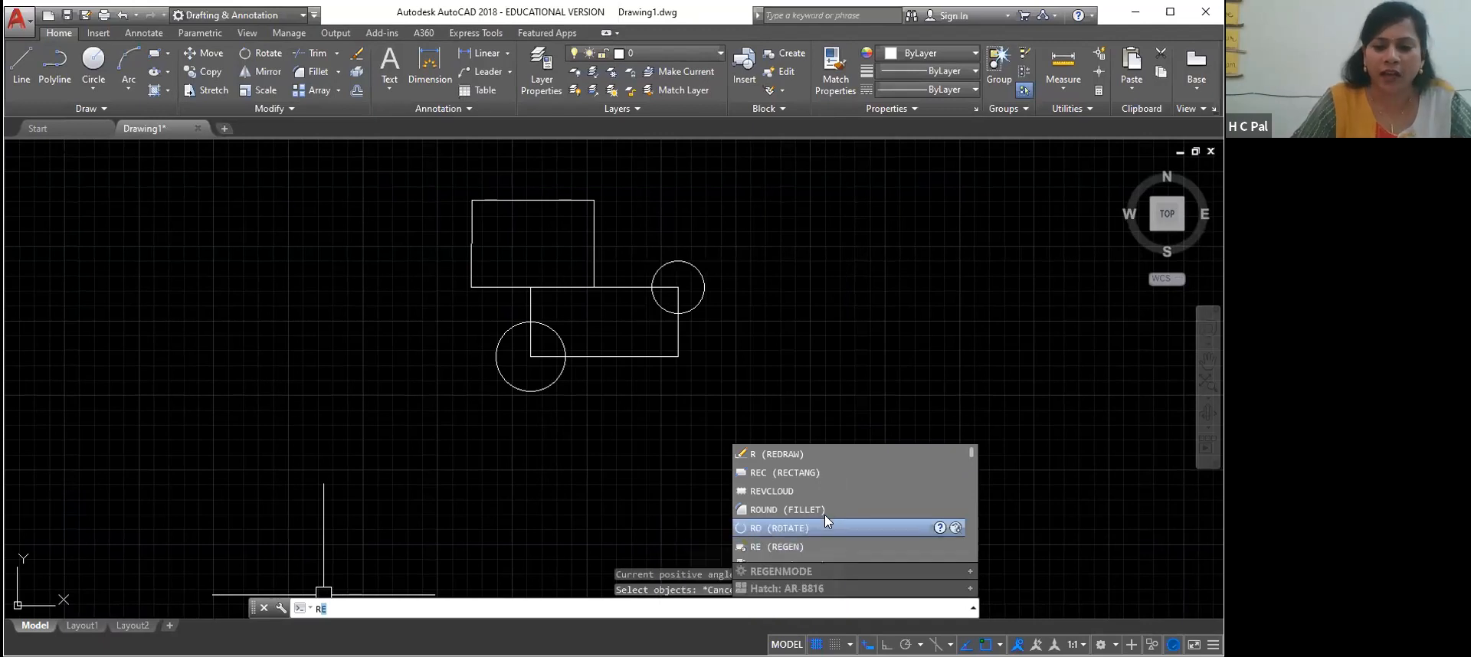
pyautogui.click(821, 528)
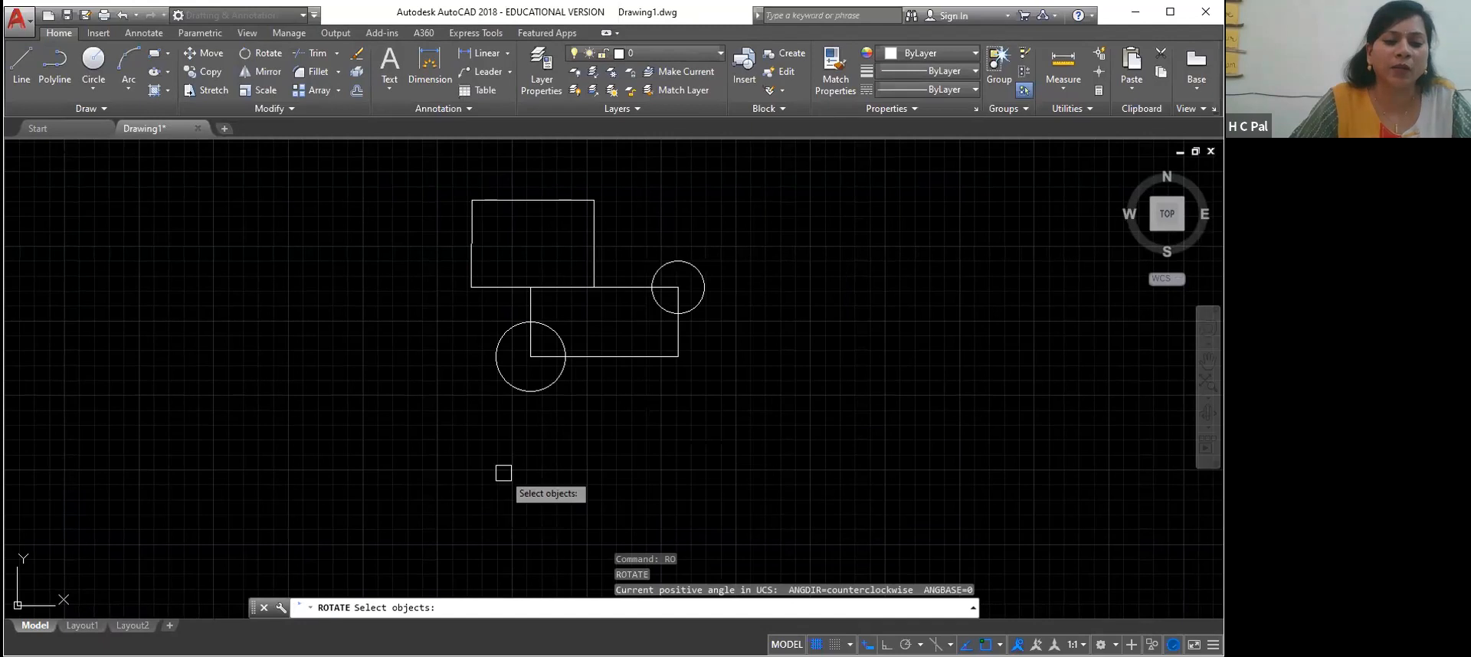
pyautogui.click(592, 230)
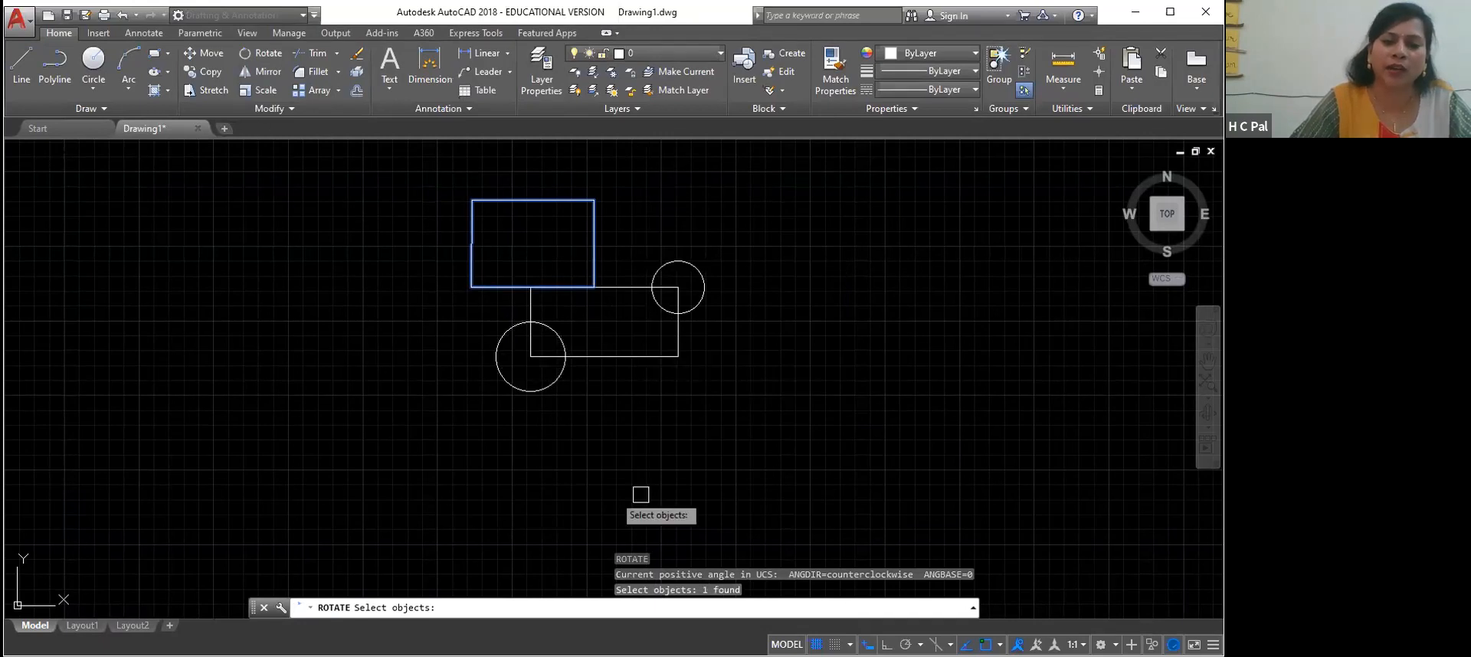
pyautogui.click(593, 215)
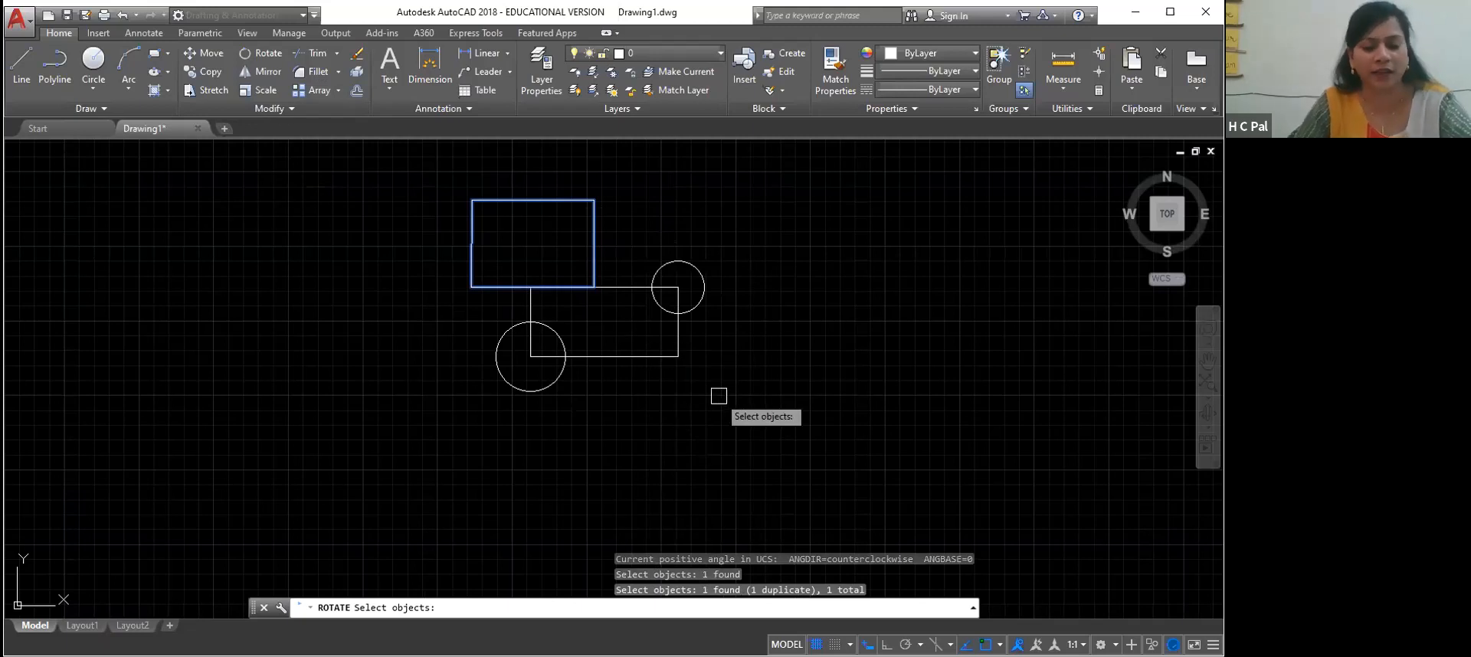
pyautogui.press('Escape')
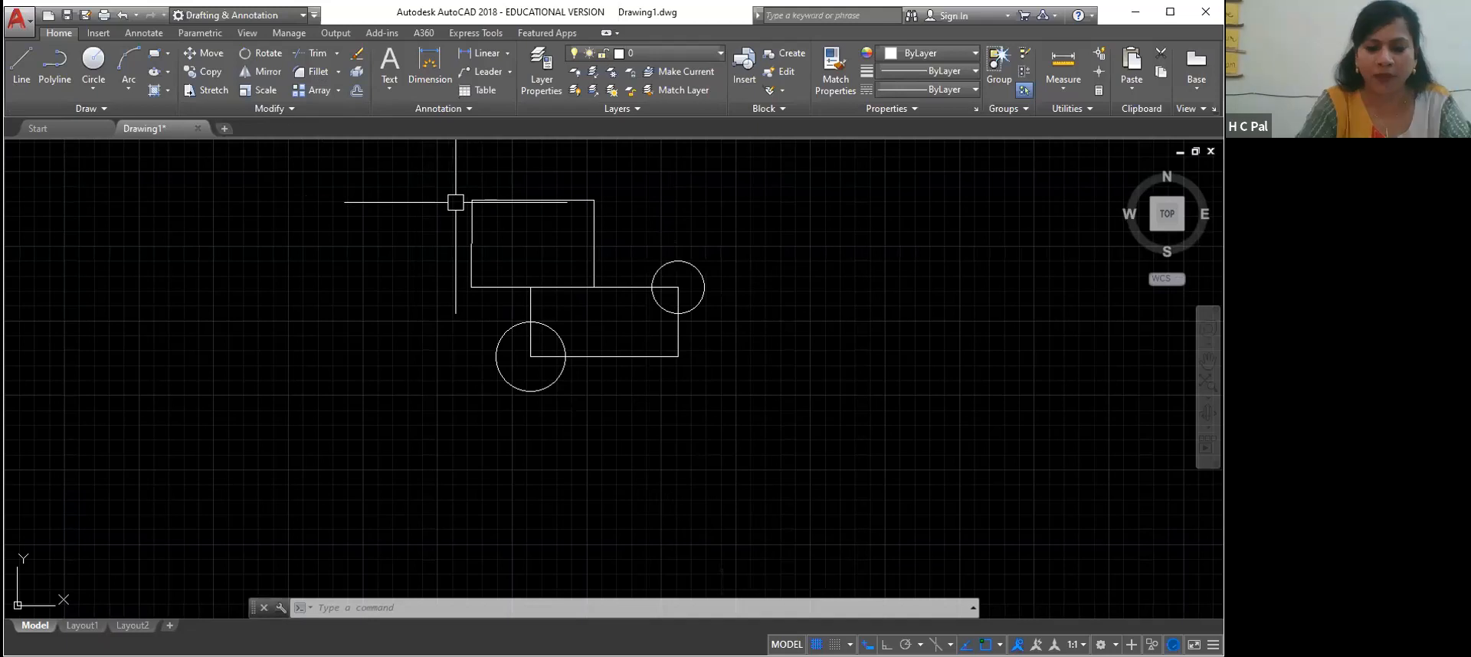
# Trace the combined outer outline of the two adjoining rectangles with one polyline, from the upper rectangle's upper-left corner back to the start
pyautogui.write('PL')
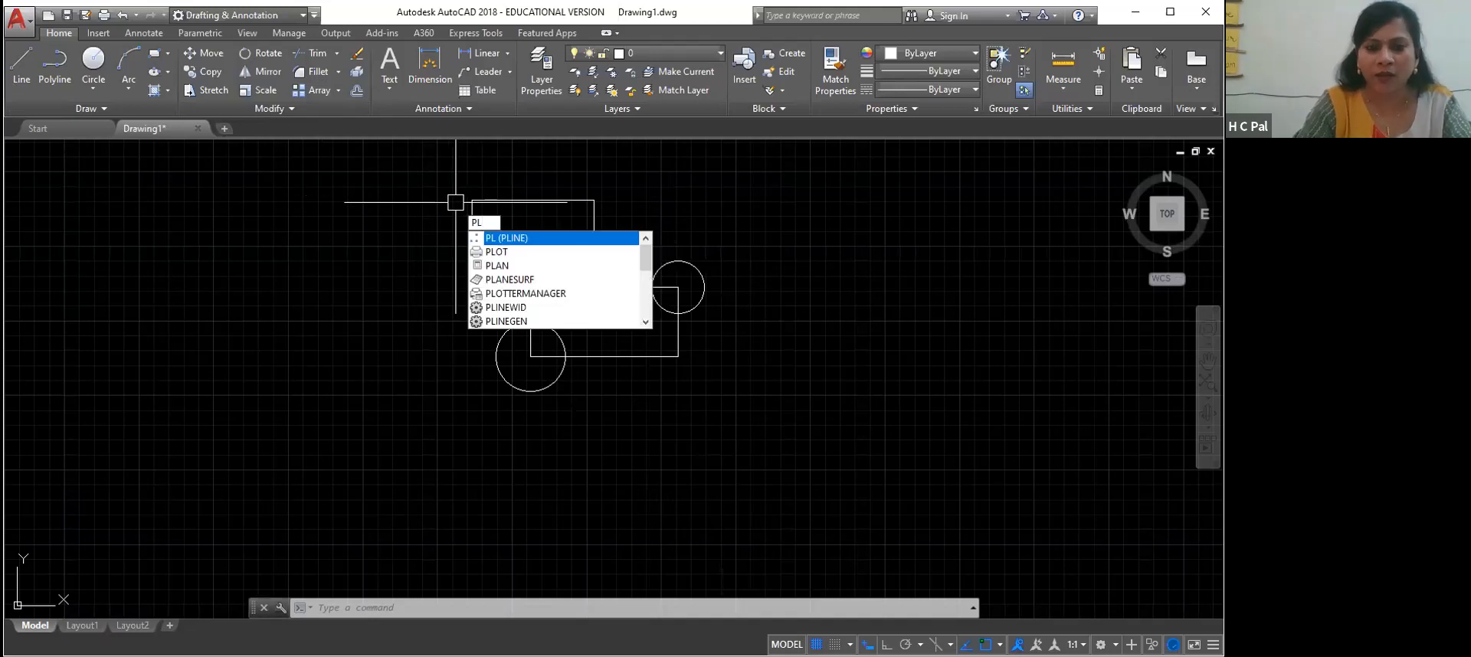
pyautogui.press('Return')
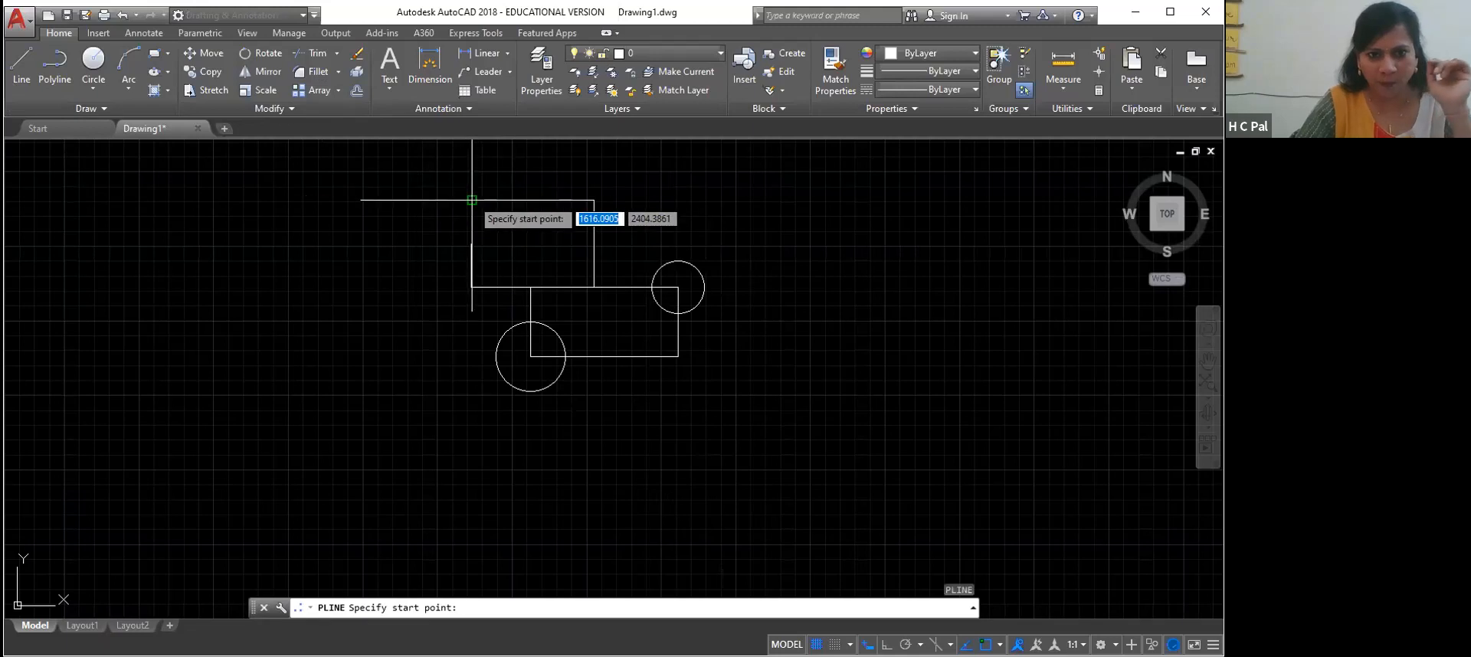
pyautogui.click(471, 200)
pyautogui.click(594, 200)
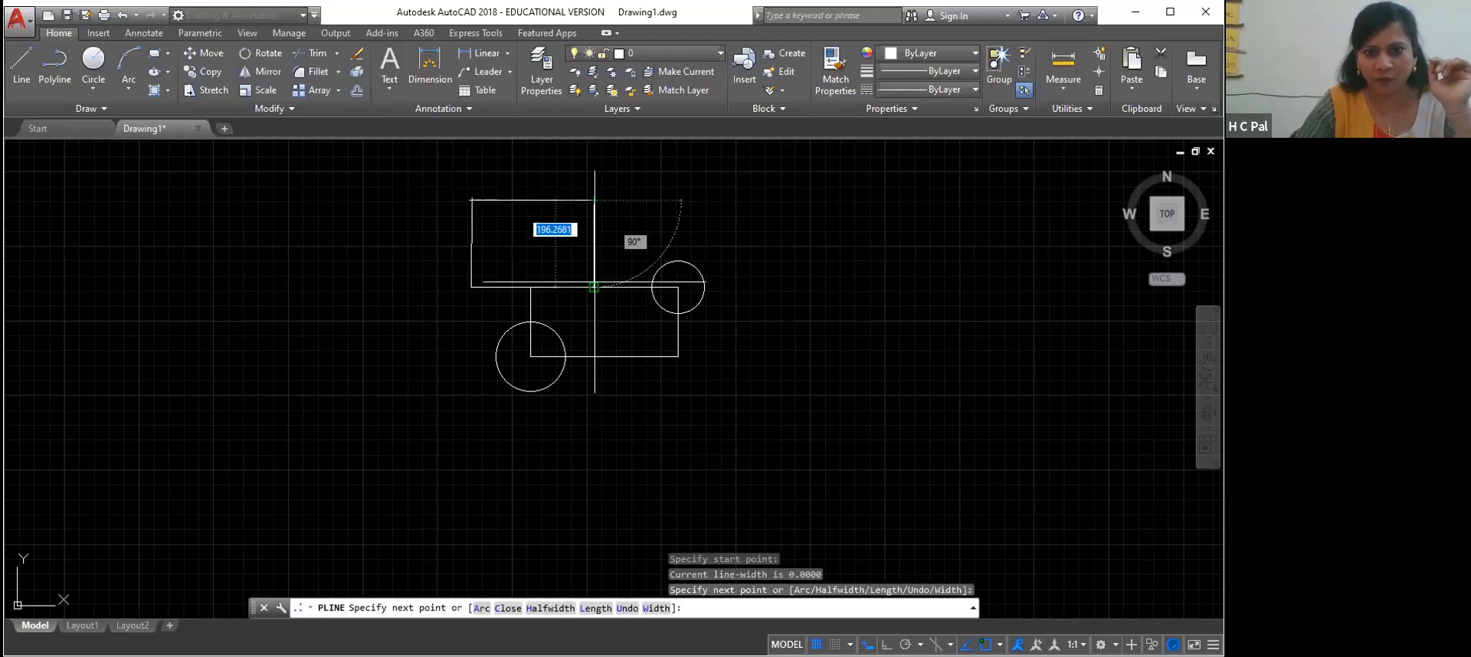
pyautogui.click(593, 287)
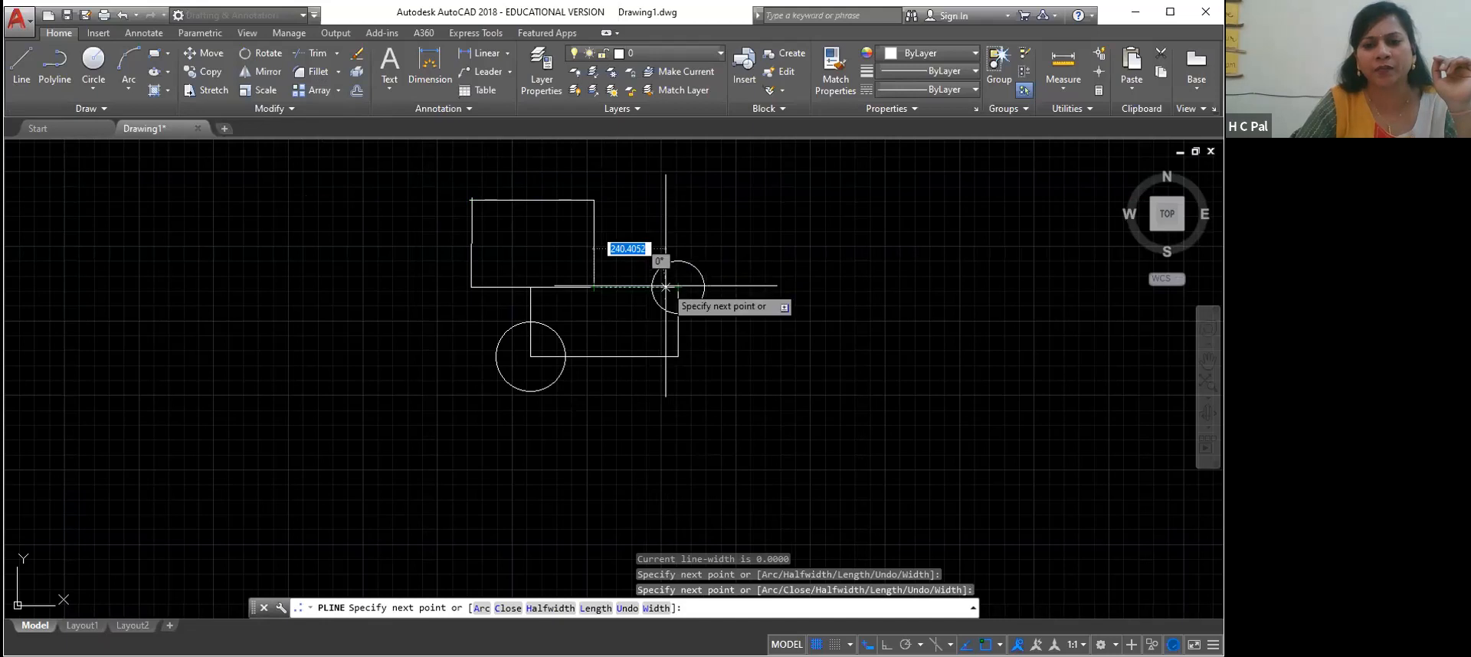
pyautogui.click(678, 288)
pyautogui.click(678, 356)
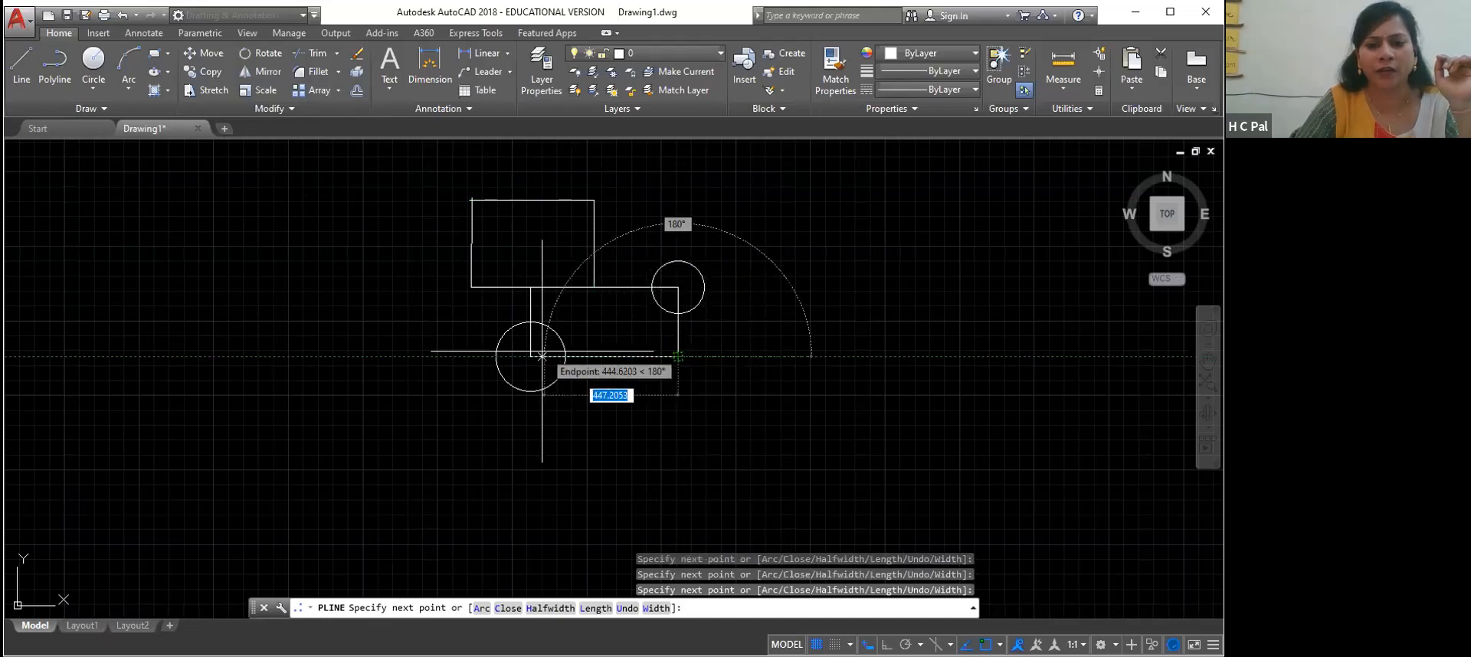
pyautogui.click(530, 356)
pyautogui.click(530, 287)
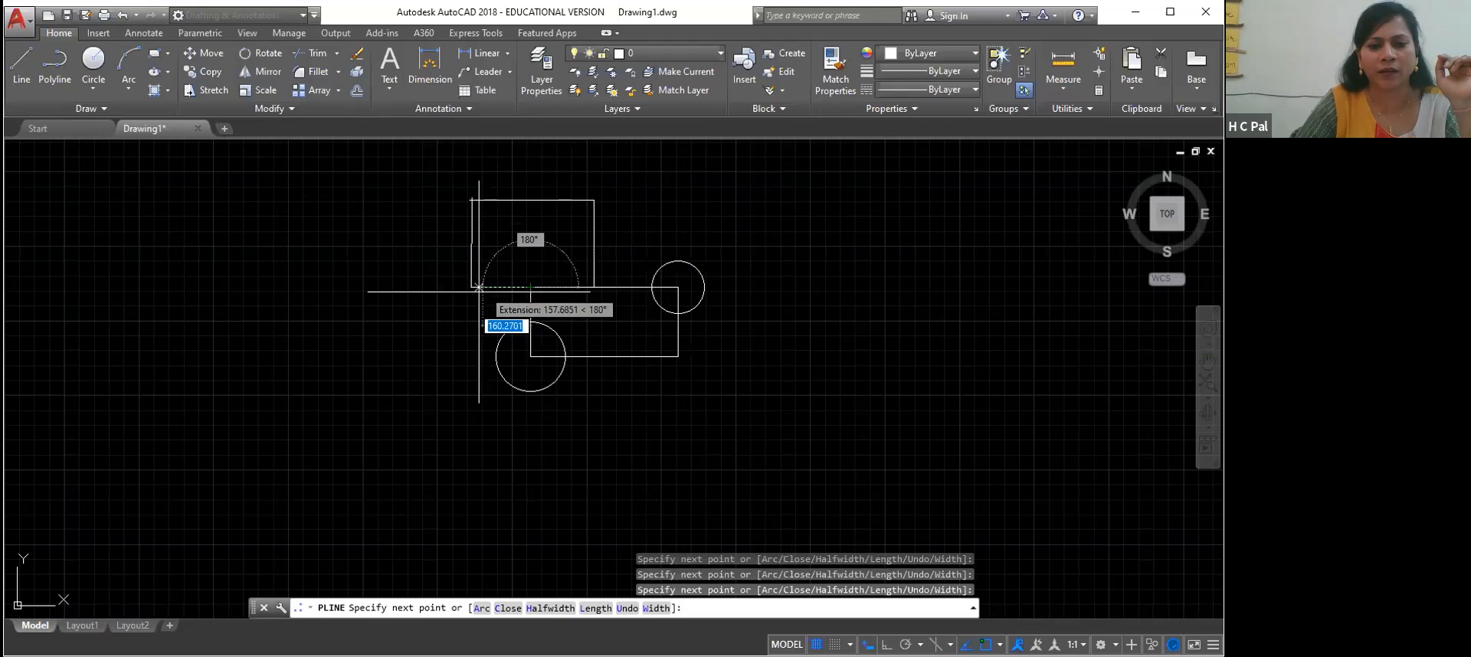
pyautogui.click(471, 287)
pyautogui.click(472, 203)
pyautogui.rightClick(475, 206)
pyautogui.click(498, 218)
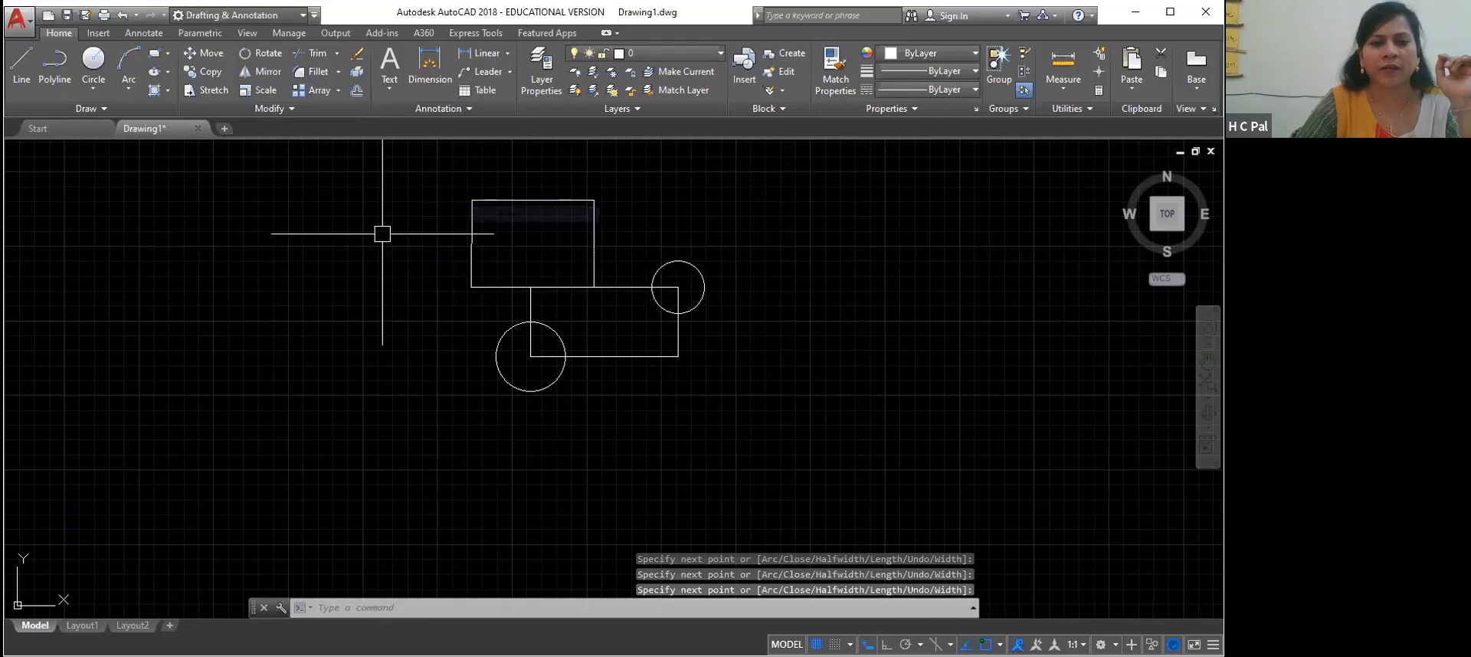
# Select the upper rectangle and the combined outline polyline to examine them as objects, and clear the selection
pyautogui.click(578, 287)
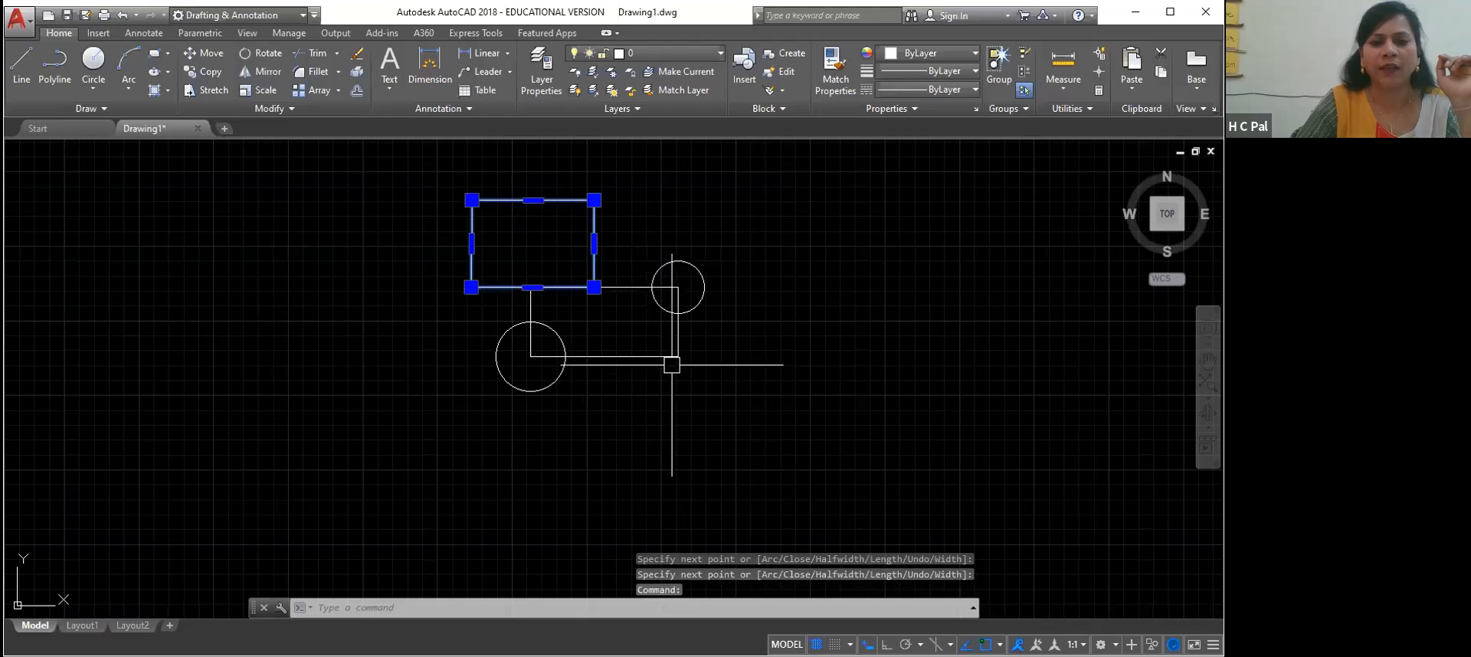
pyautogui.click(618, 354)
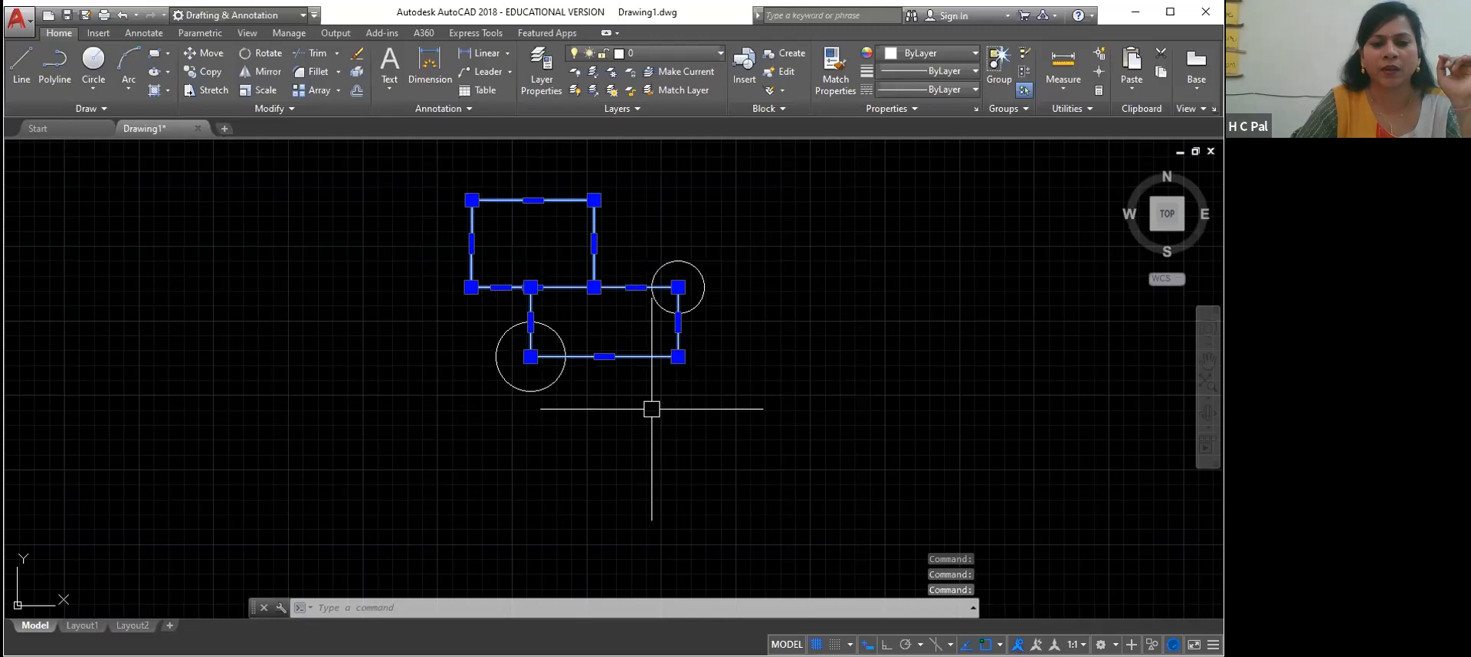
pyautogui.click(769, 432)
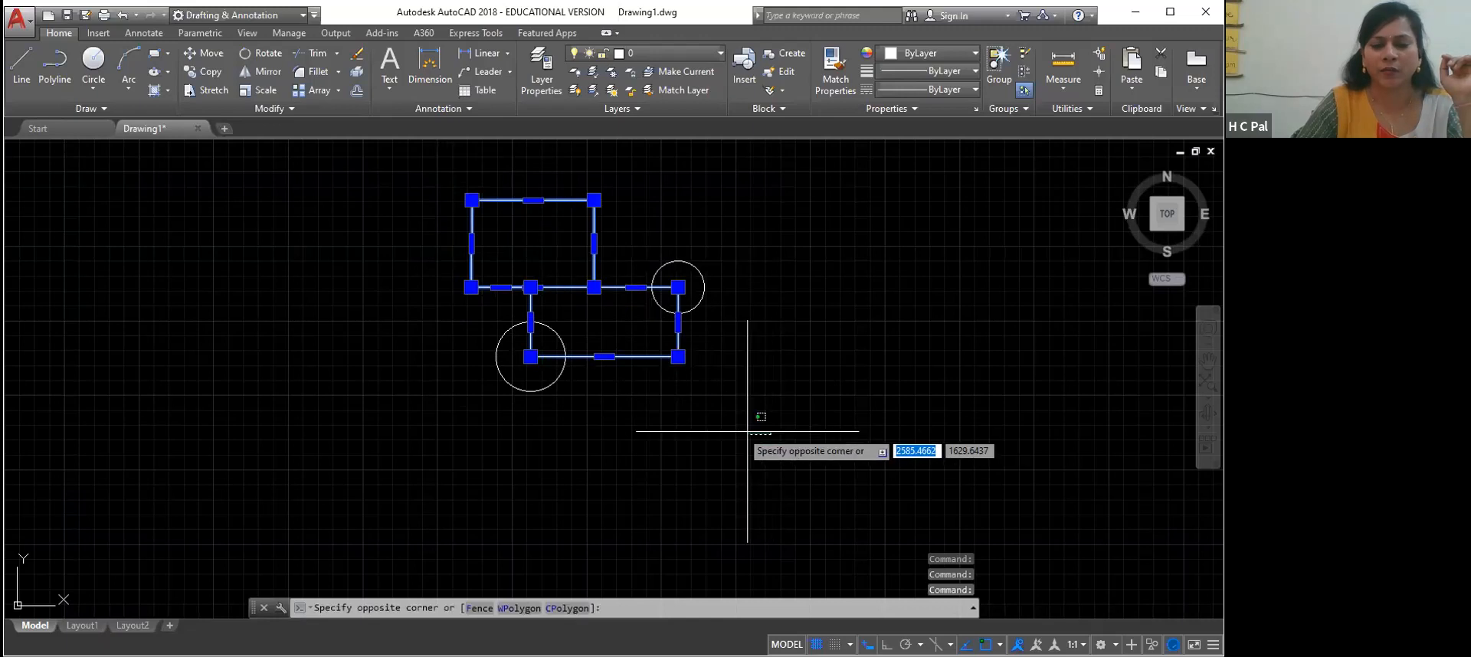
pyautogui.click(745, 346)
pyautogui.press('Escape')
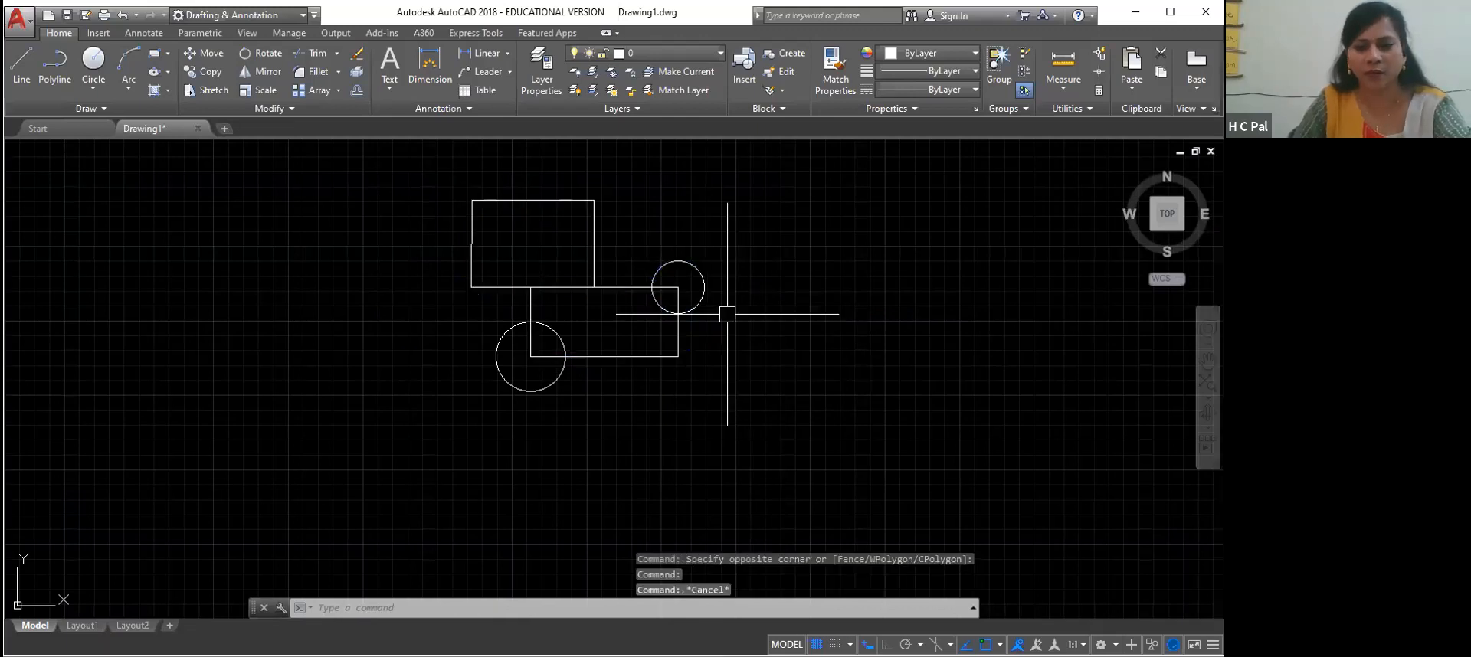
# Delete the two circles centred on the lower rectangle's upper-right and lower-left corners
pyautogui.click(705, 281)
pyautogui.press('Delete')
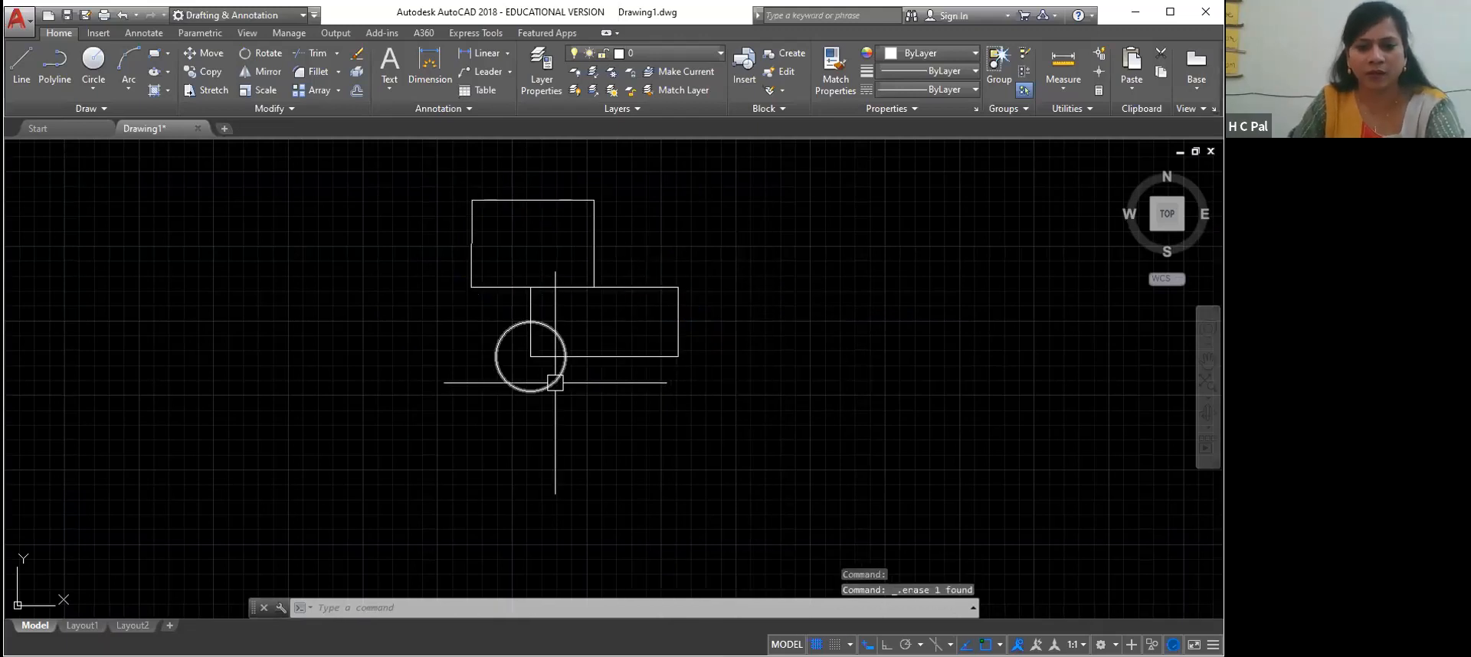
pyautogui.click(554, 382)
pyautogui.press('Delete')
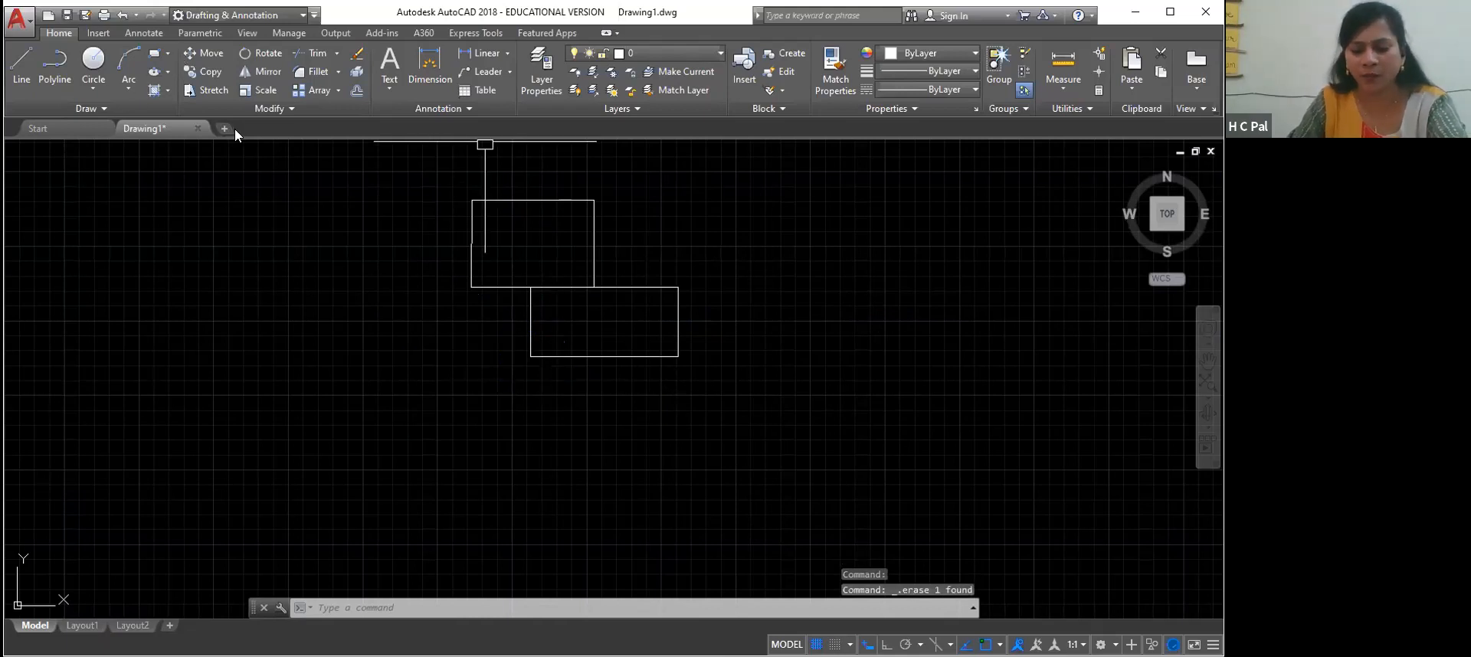
# Draw another polyline over the stepped outer outline of both rectangles, starting and ending at the upper-left corner
pyautogui.write('pl')
pyautogui.press('Return')
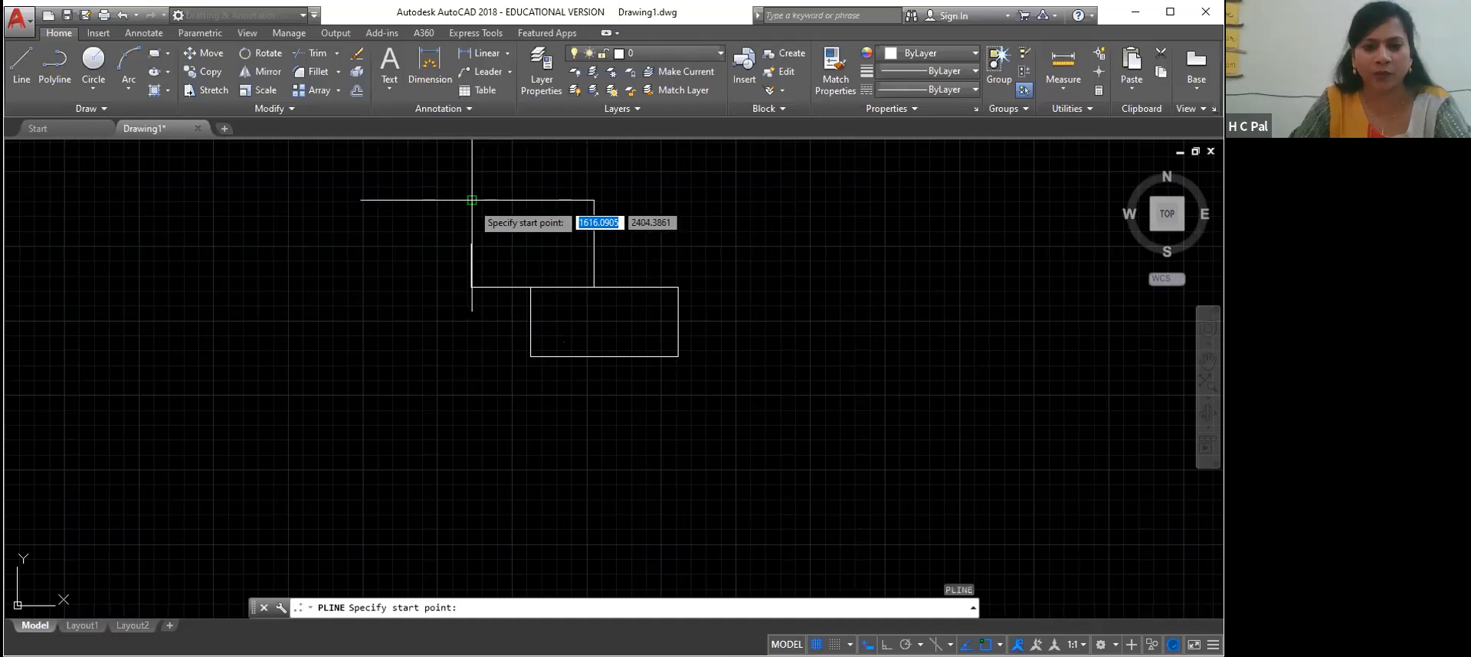
pyautogui.click(472, 200)
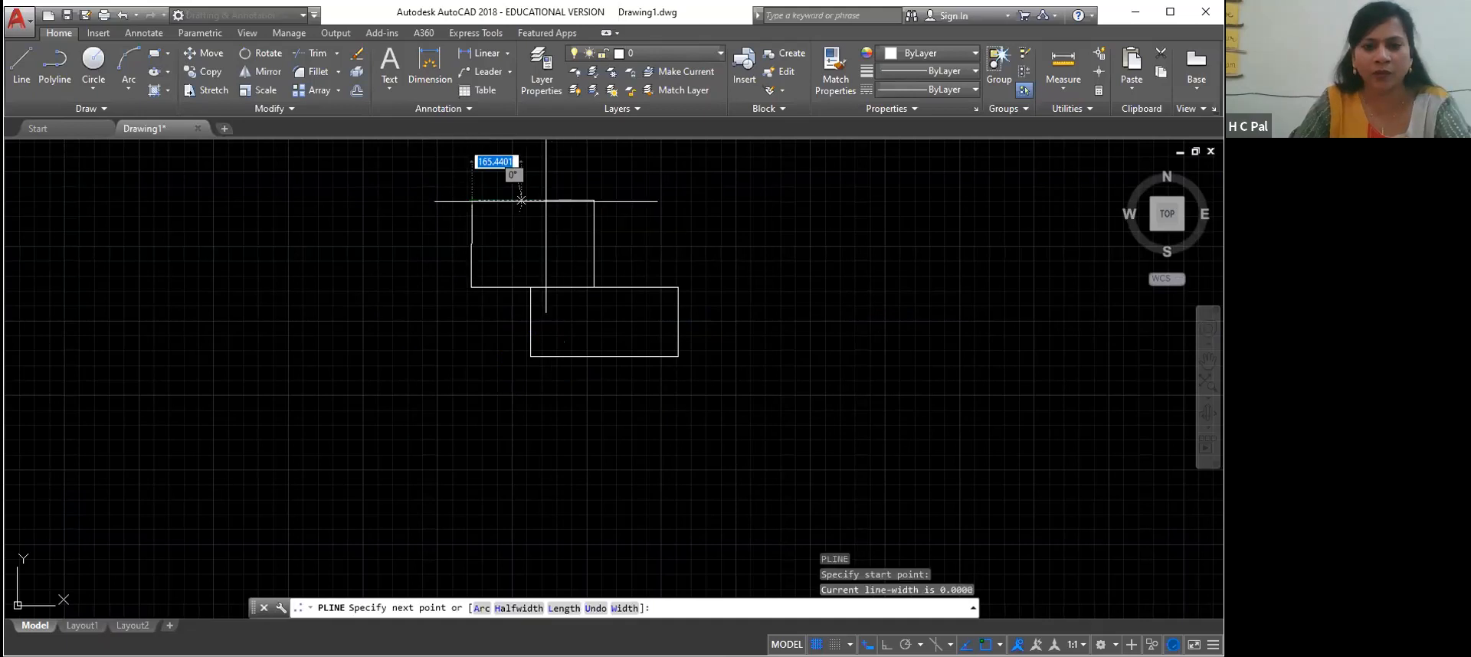
pyautogui.click(595, 201)
pyautogui.click(594, 287)
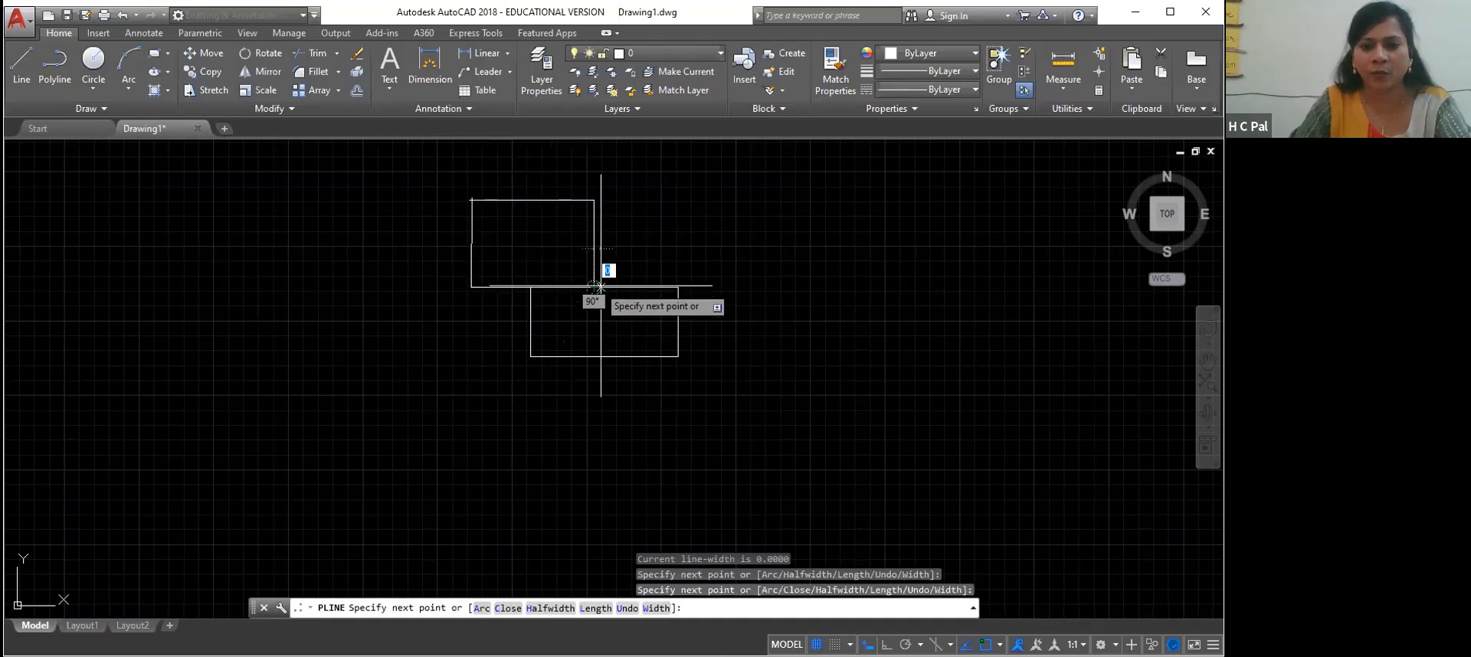
pyautogui.click(678, 287)
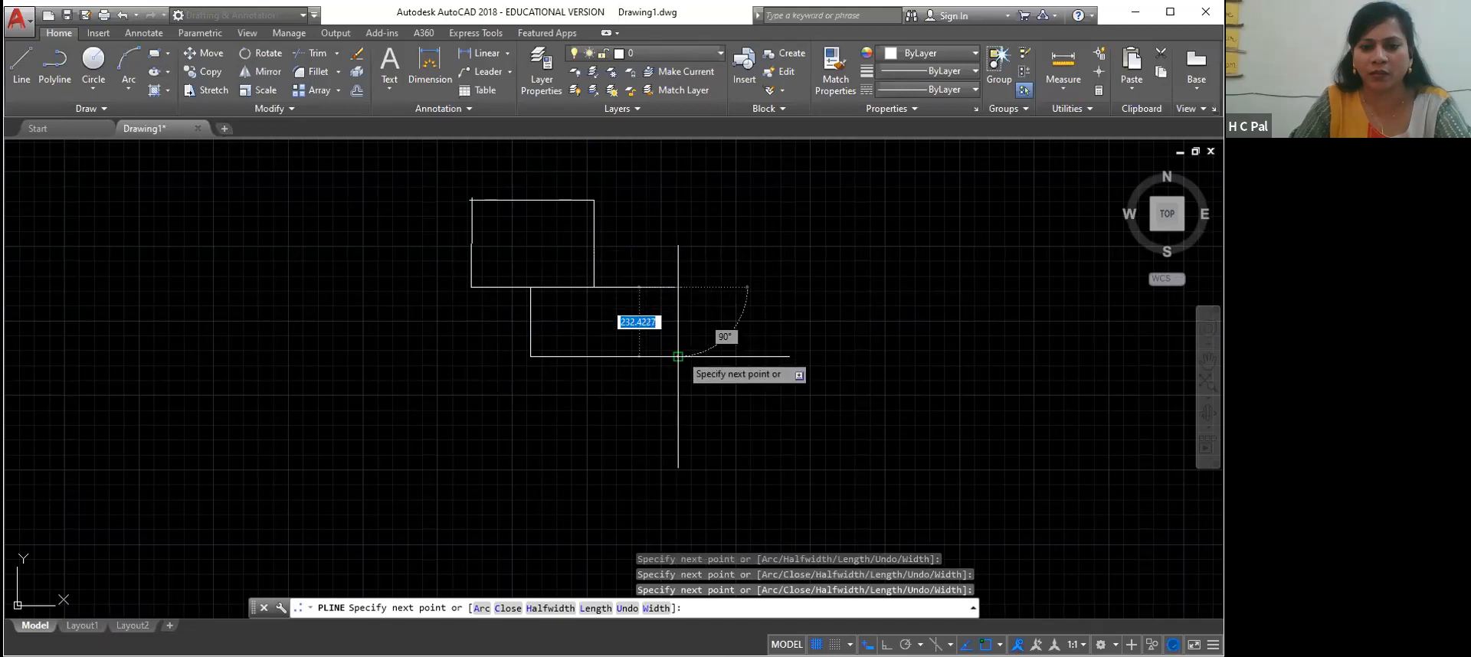
pyautogui.click(678, 356)
pyautogui.click(530, 356)
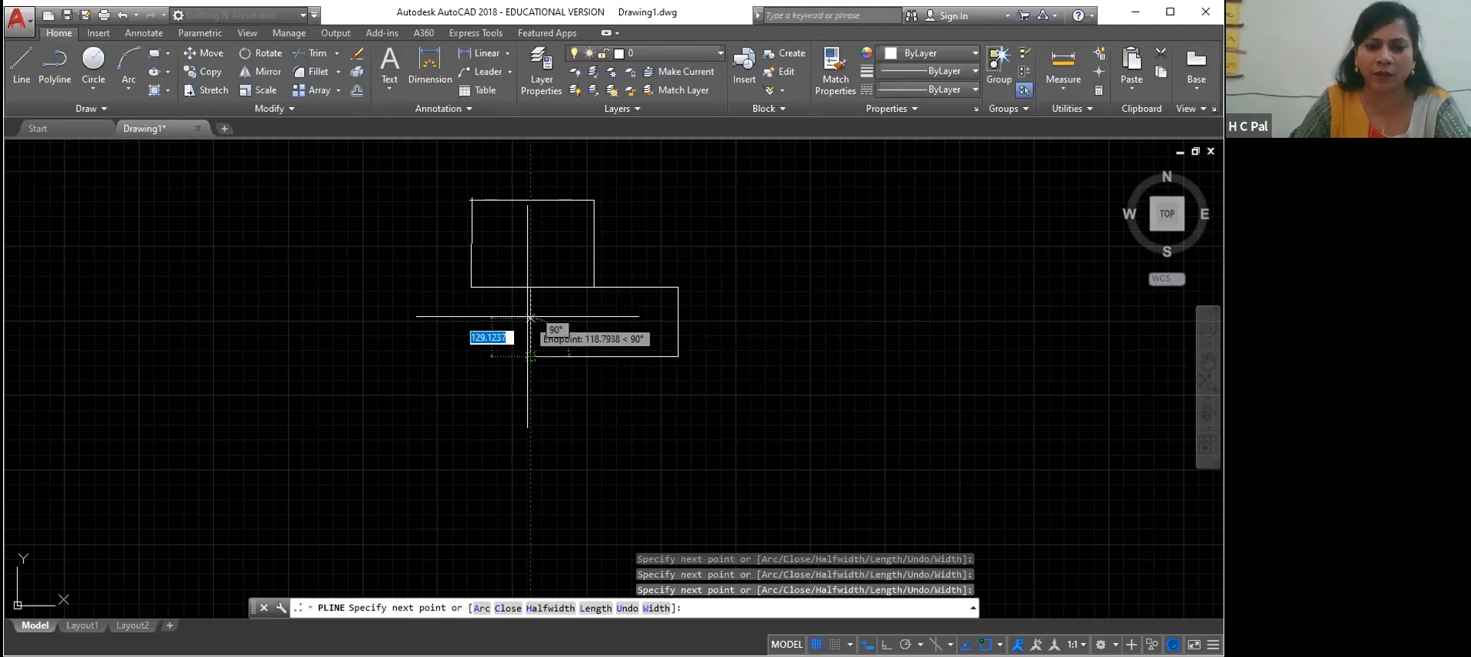
pyautogui.click(530, 287)
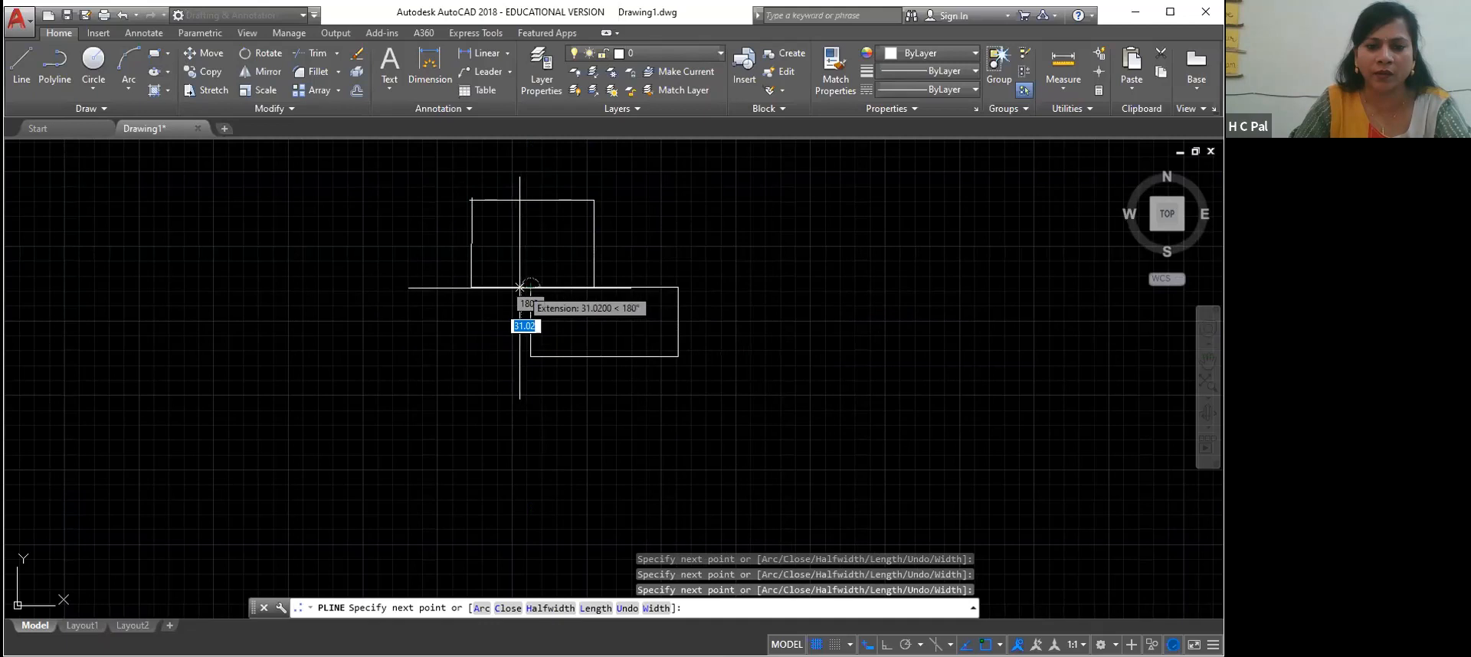
pyautogui.click(471, 287)
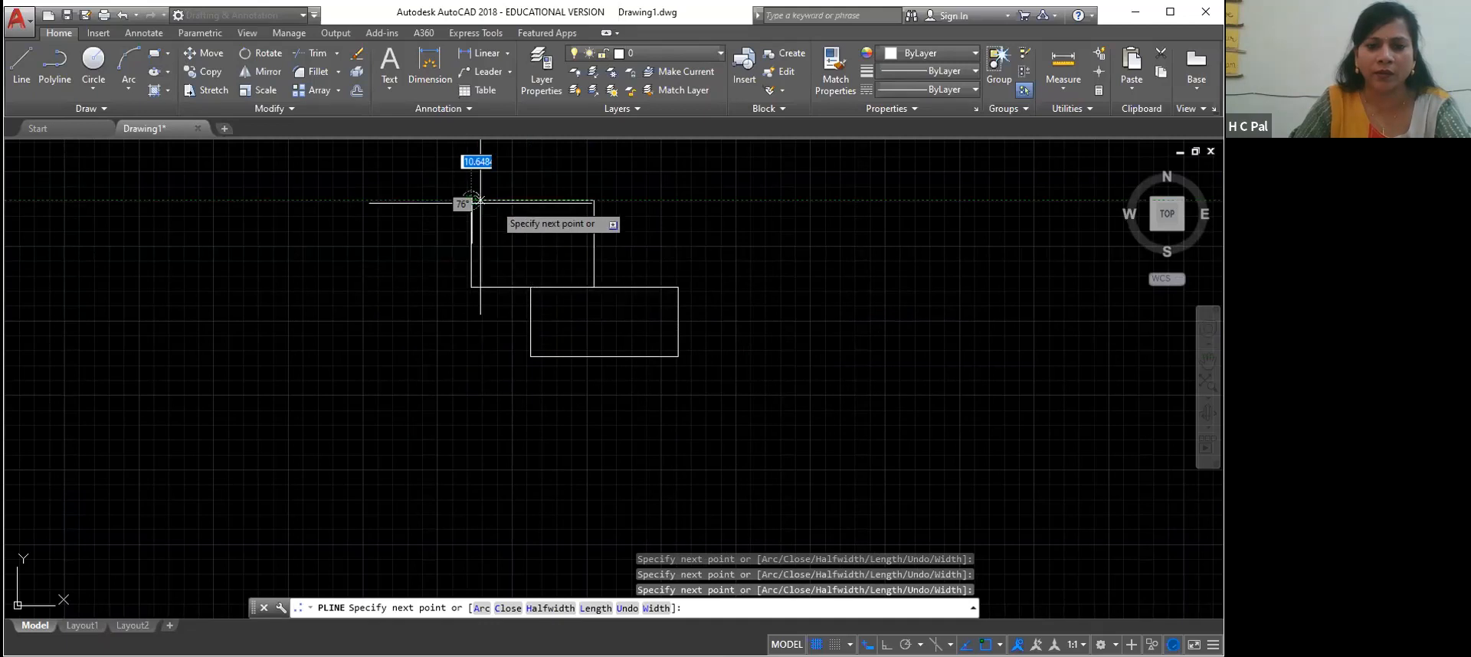
pyautogui.click(471, 200)
pyautogui.rightClick(591, 201)
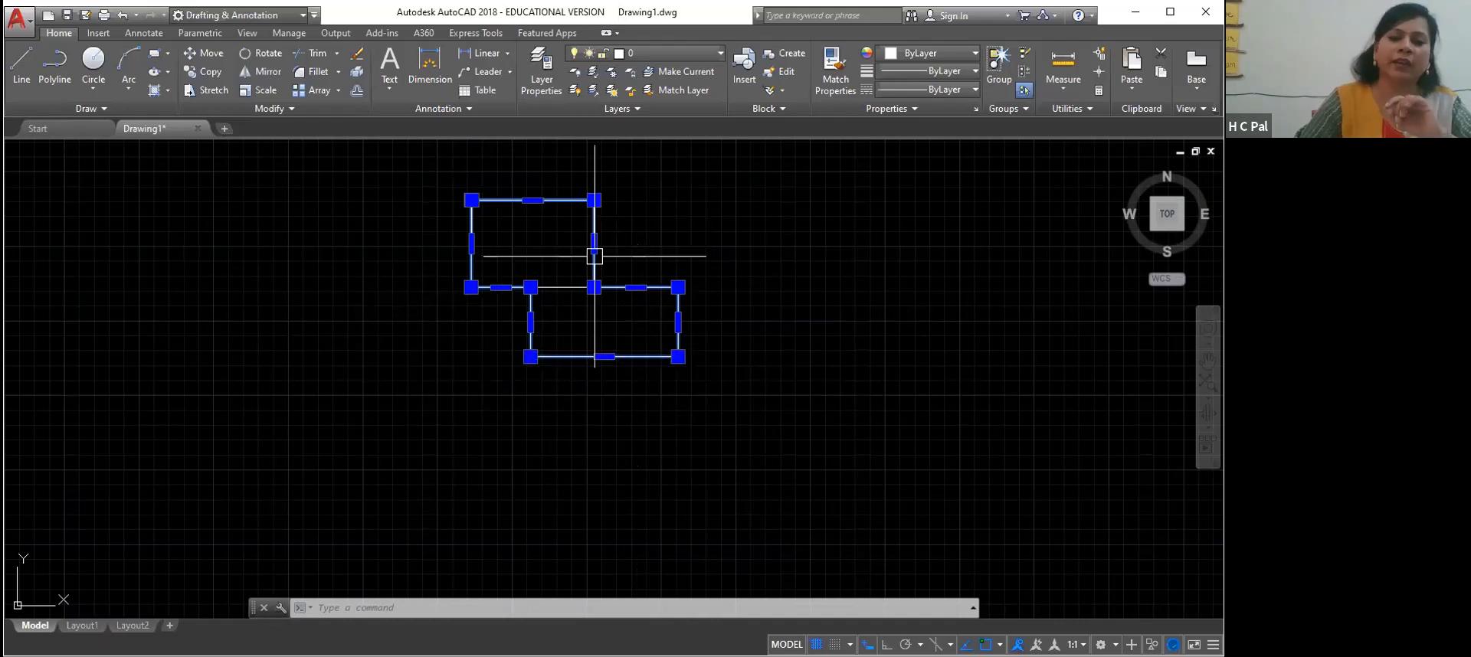
# Rotate the upper rectangle and the combined outline polyline by 45 degrees about the lower rectangle's lower-right corner
pyautogui.press('Escape')
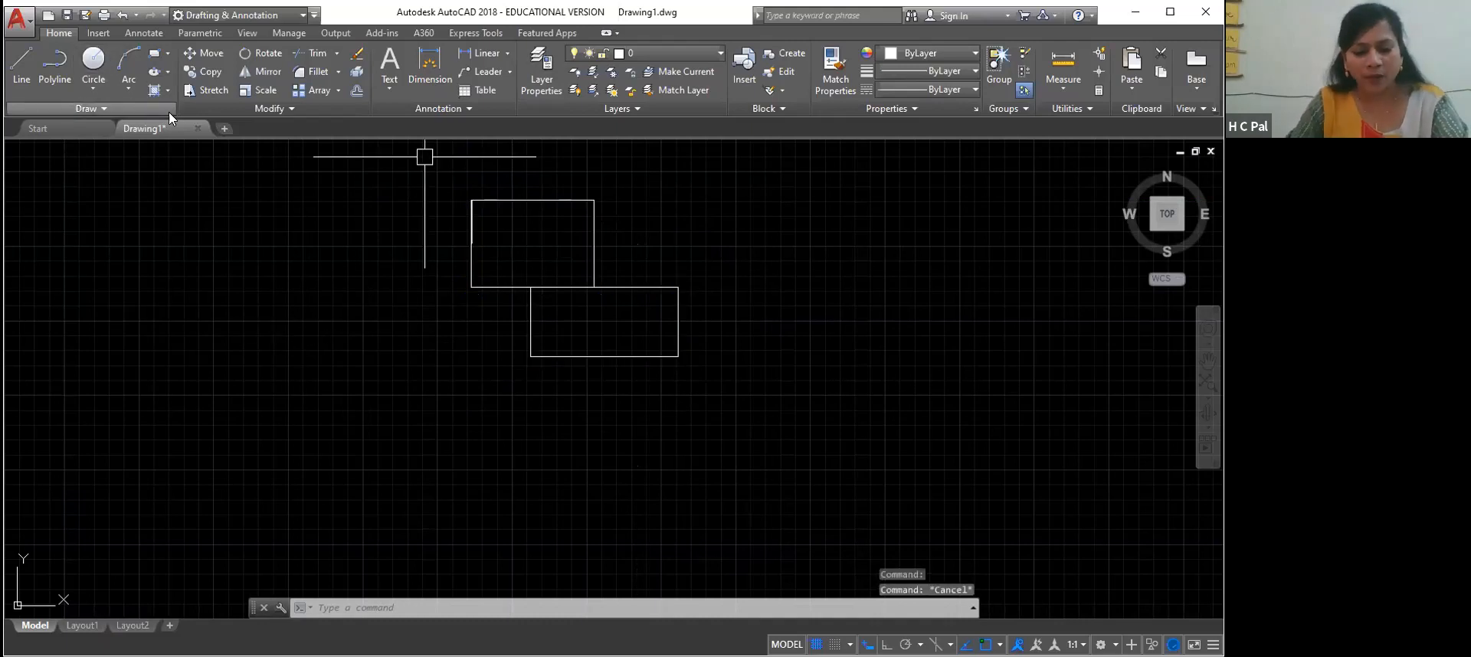
pyautogui.write('ro')
pyautogui.press('Return')
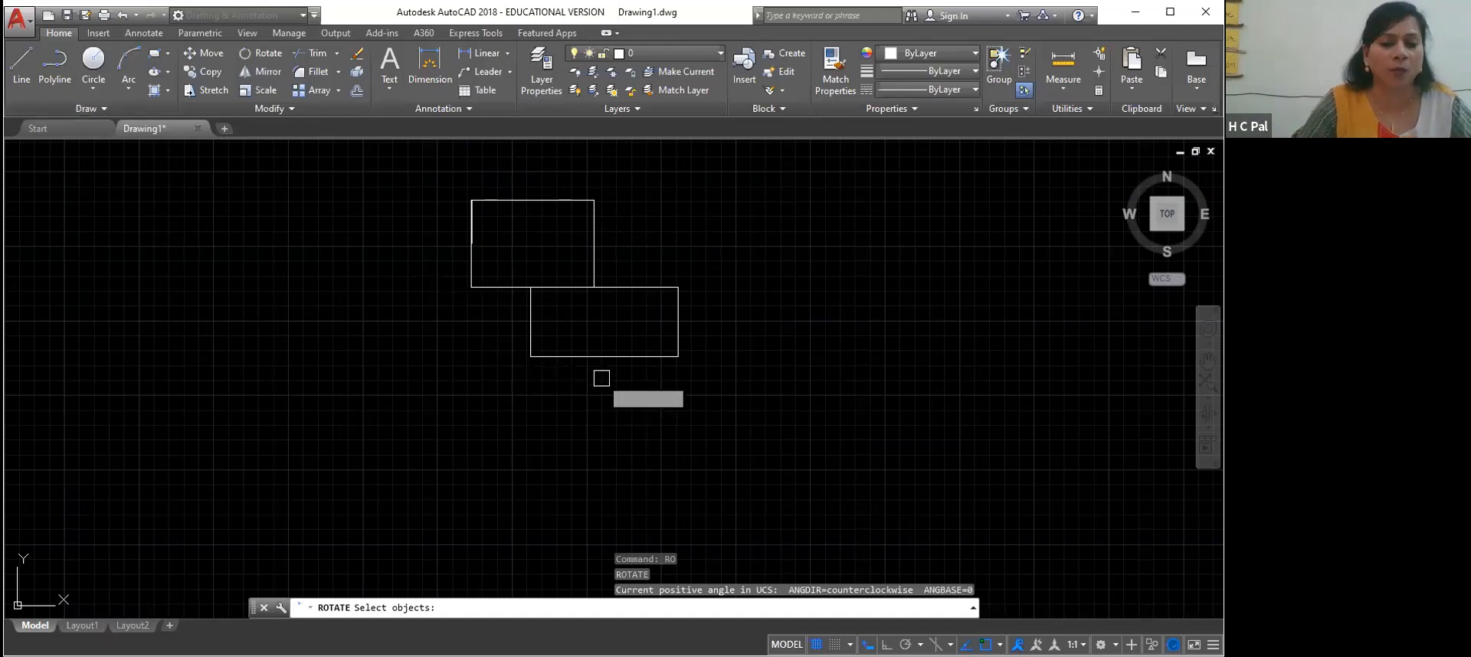
pyautogui.click(602, 327)
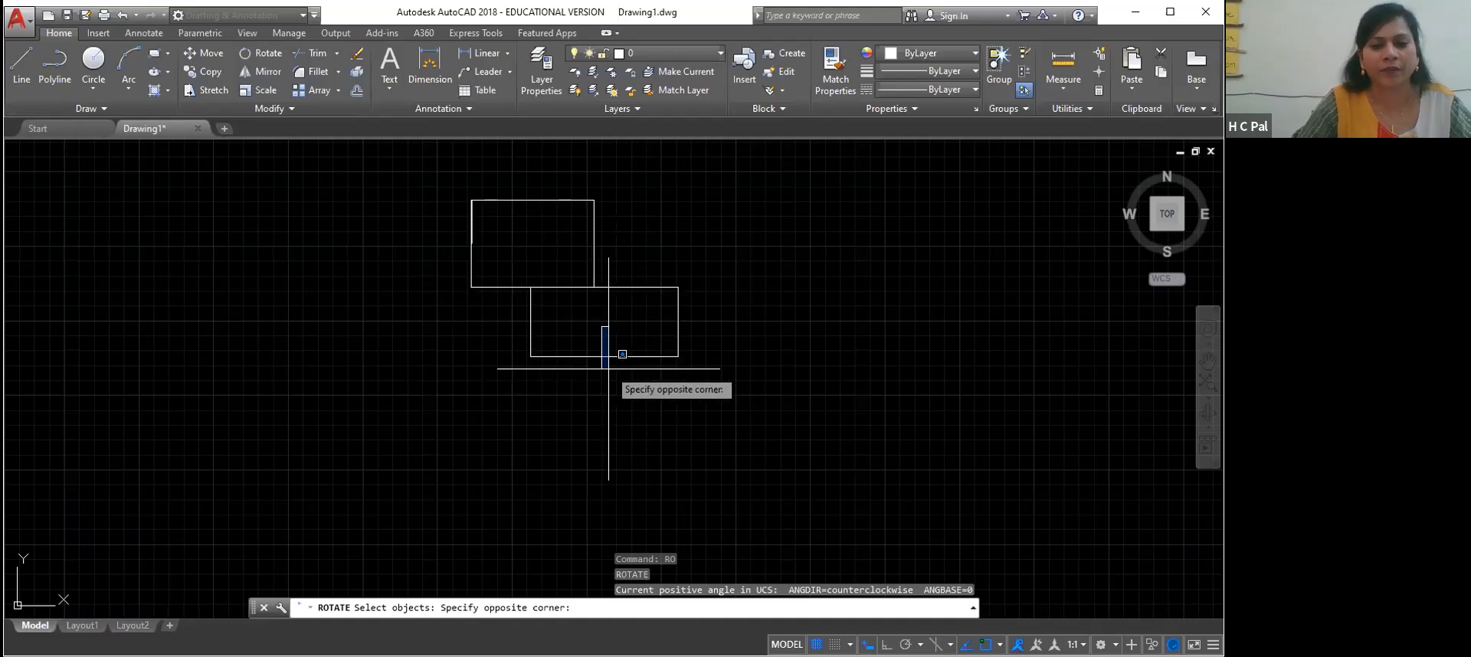
pyautogui.click(576, 331)
pyautogui.click(529, 289)
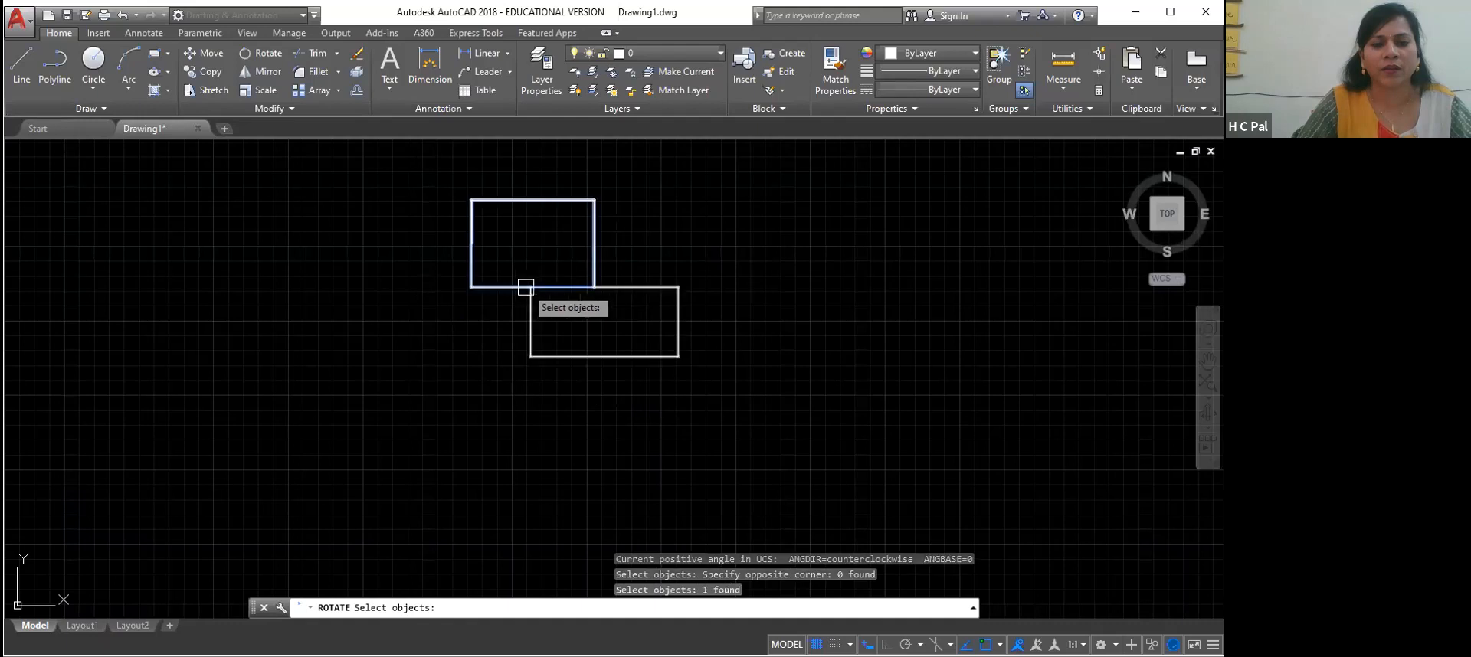
pyautogui.click(530, 310)
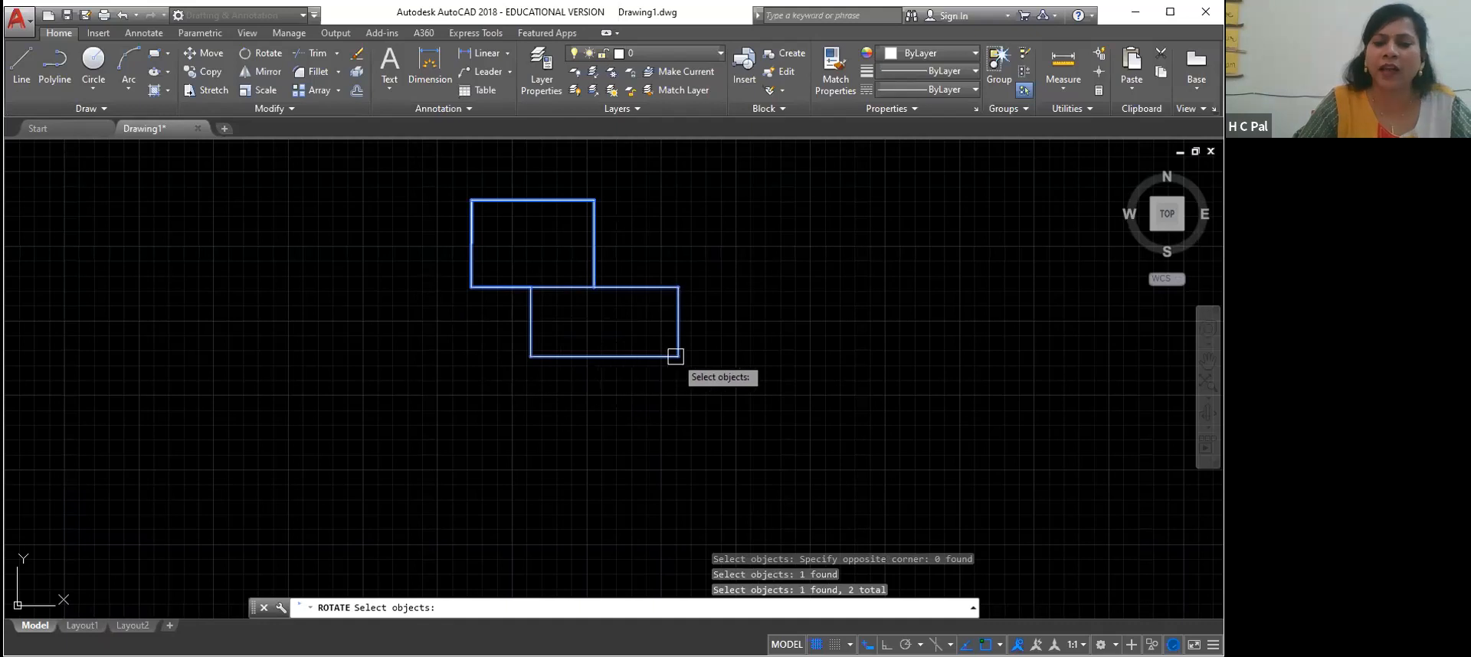
pyautogui.press('Return')
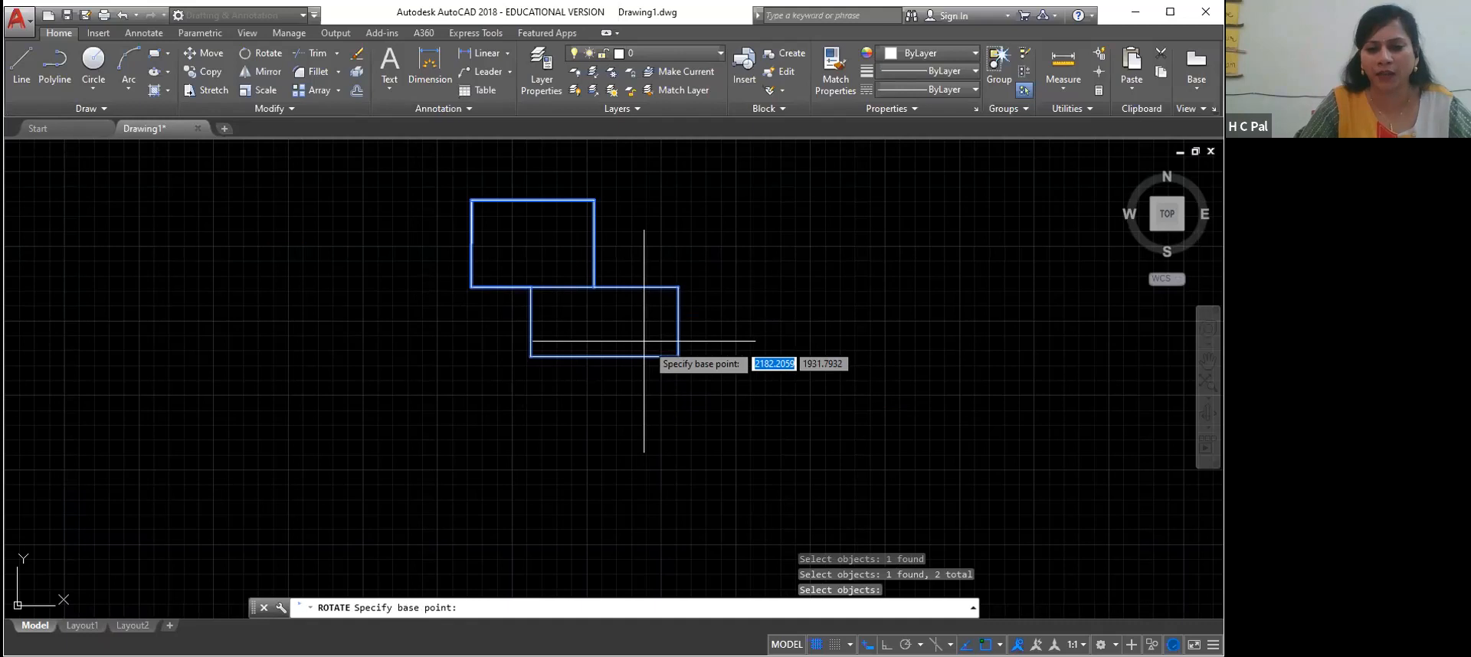
pyautogui.click(678, 356)
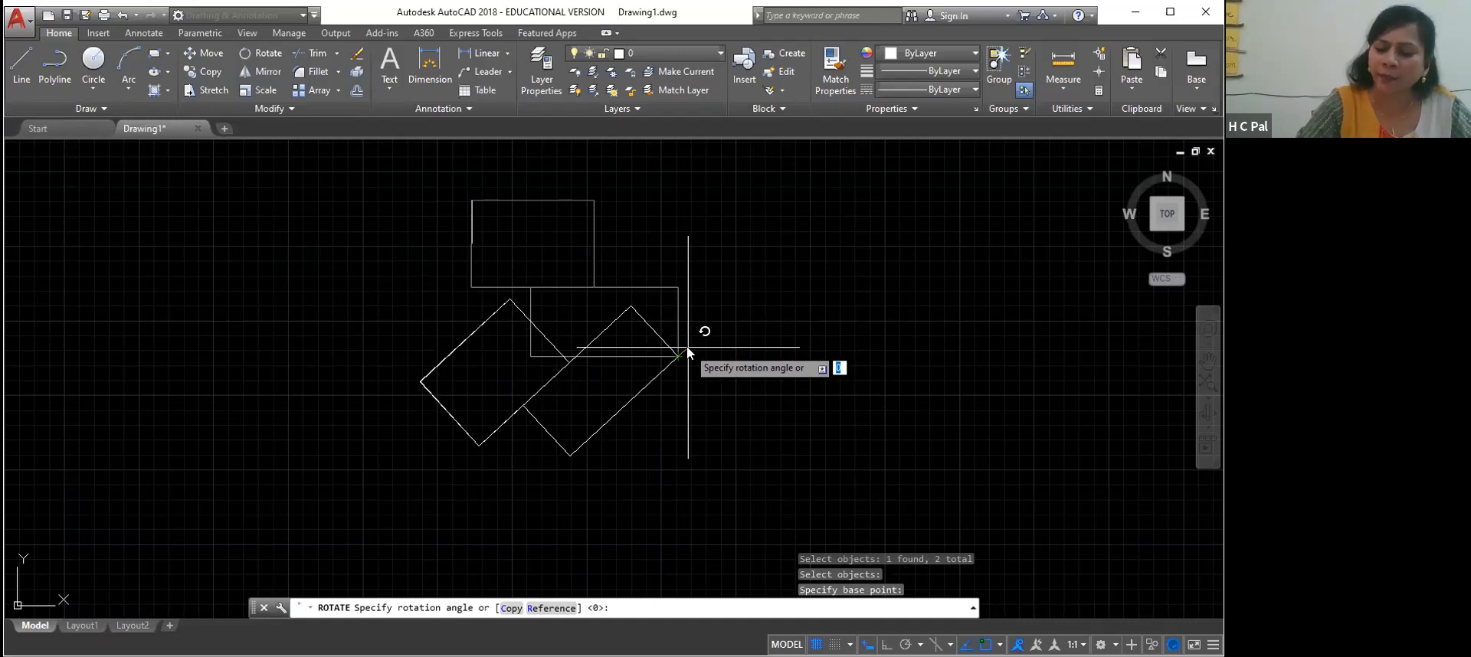
pyautogui.write('45')
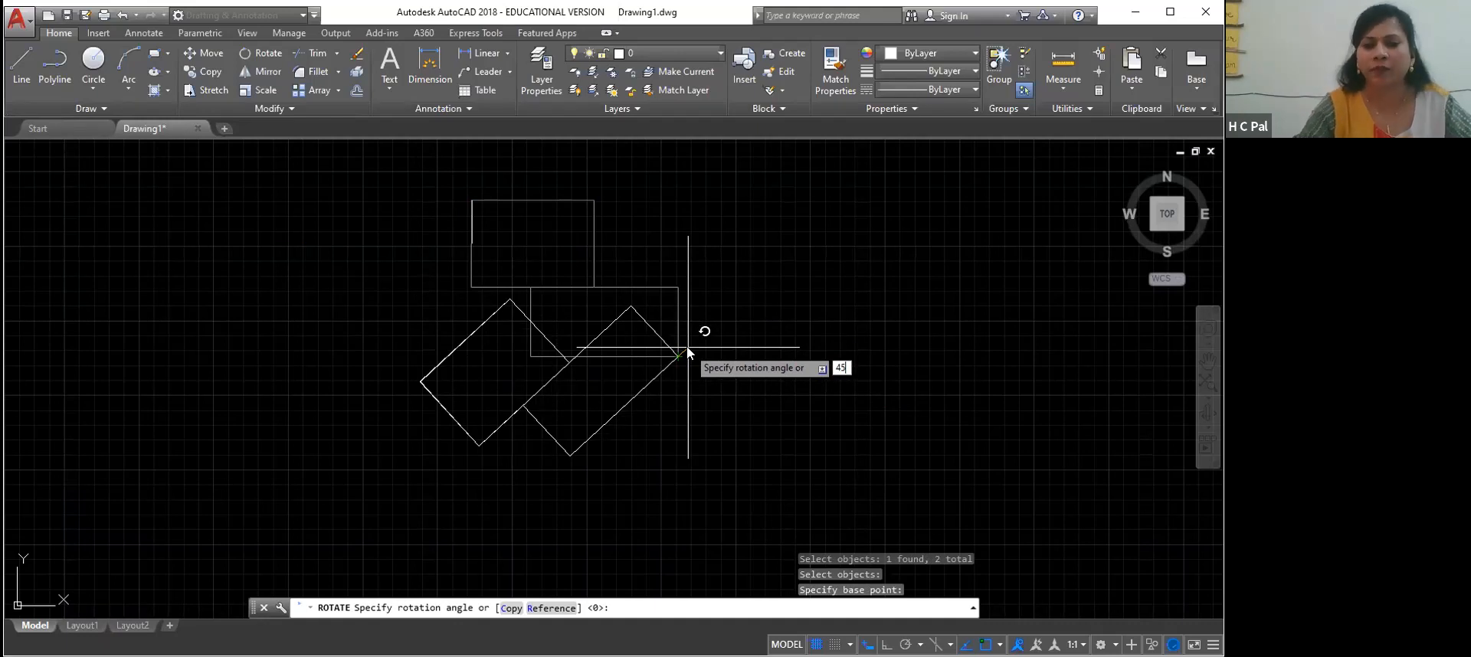
pyautogui.press('Return')
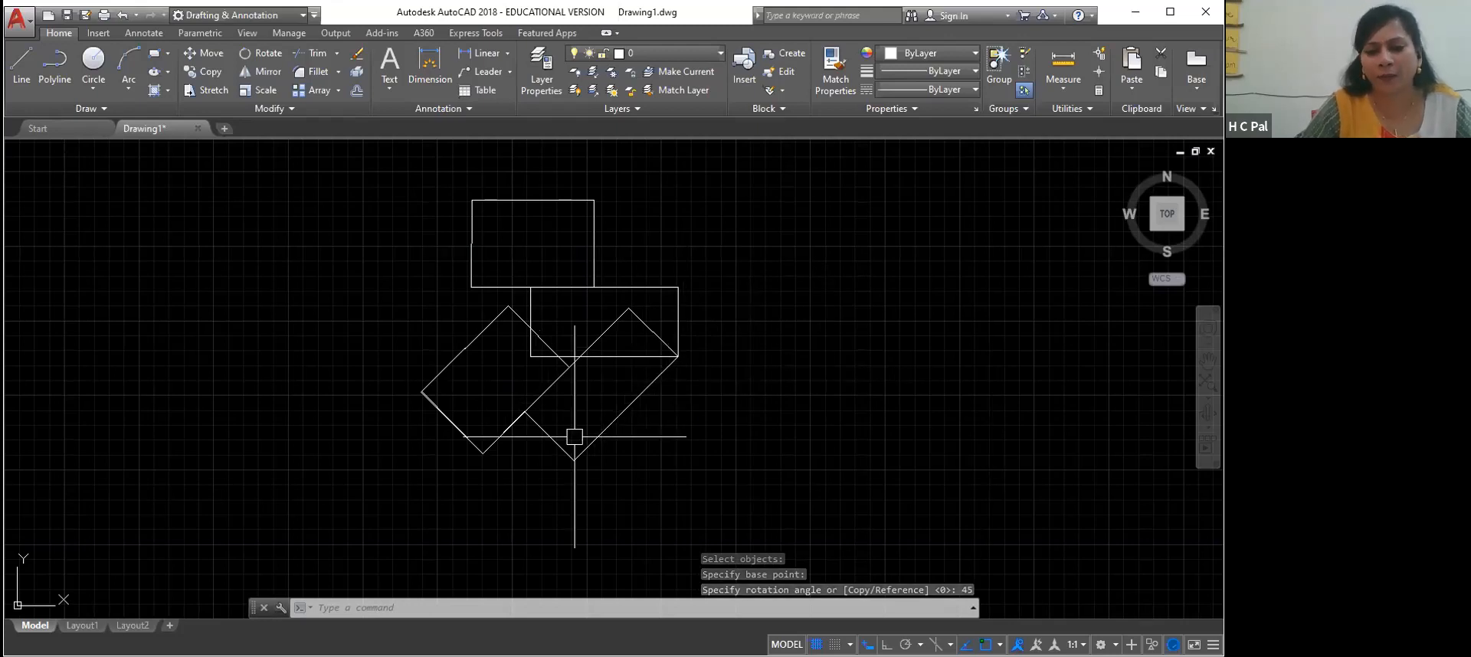
# Move the rotated combined outline into the empty space left of the rectangles, using its lowest left corner as base point
pyautogui.click(502, 433)
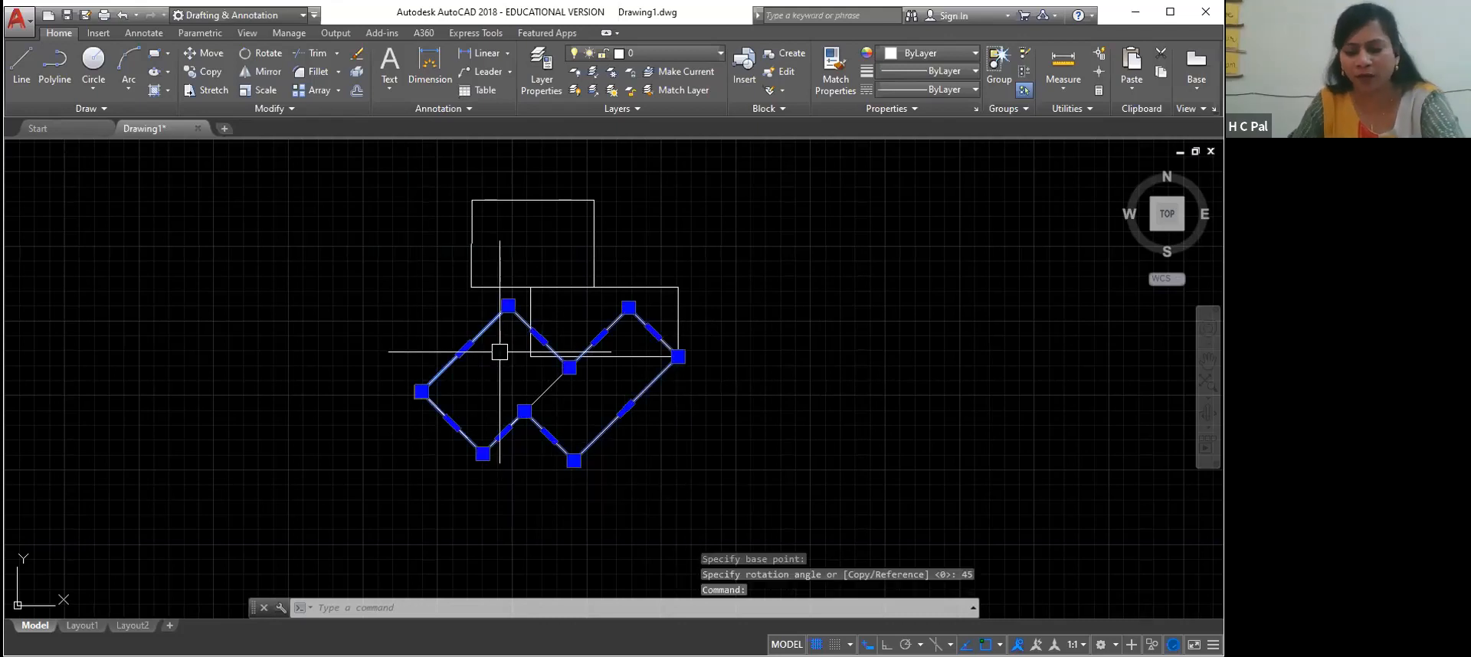
pyautogui.write('m')
pyautogui.press('Return')
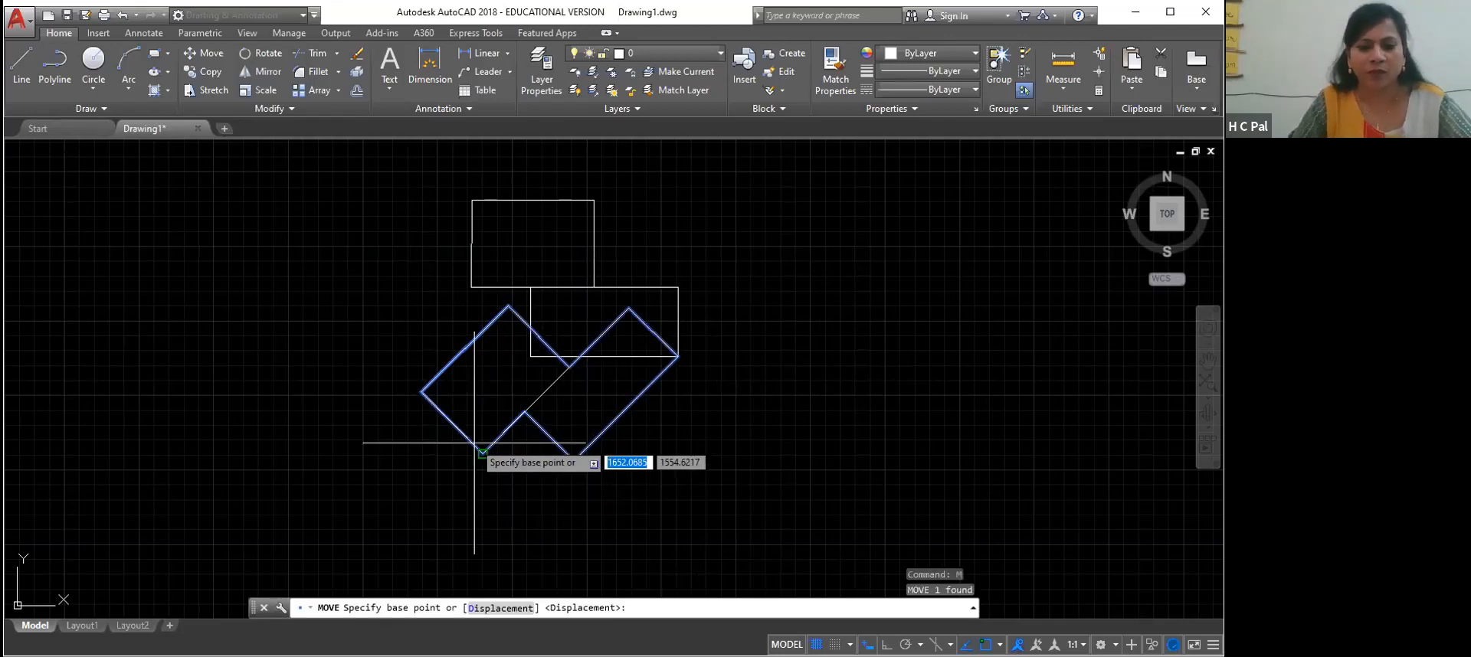
pyautogui.click(482, 453)
pyautogui.click(132, 442)
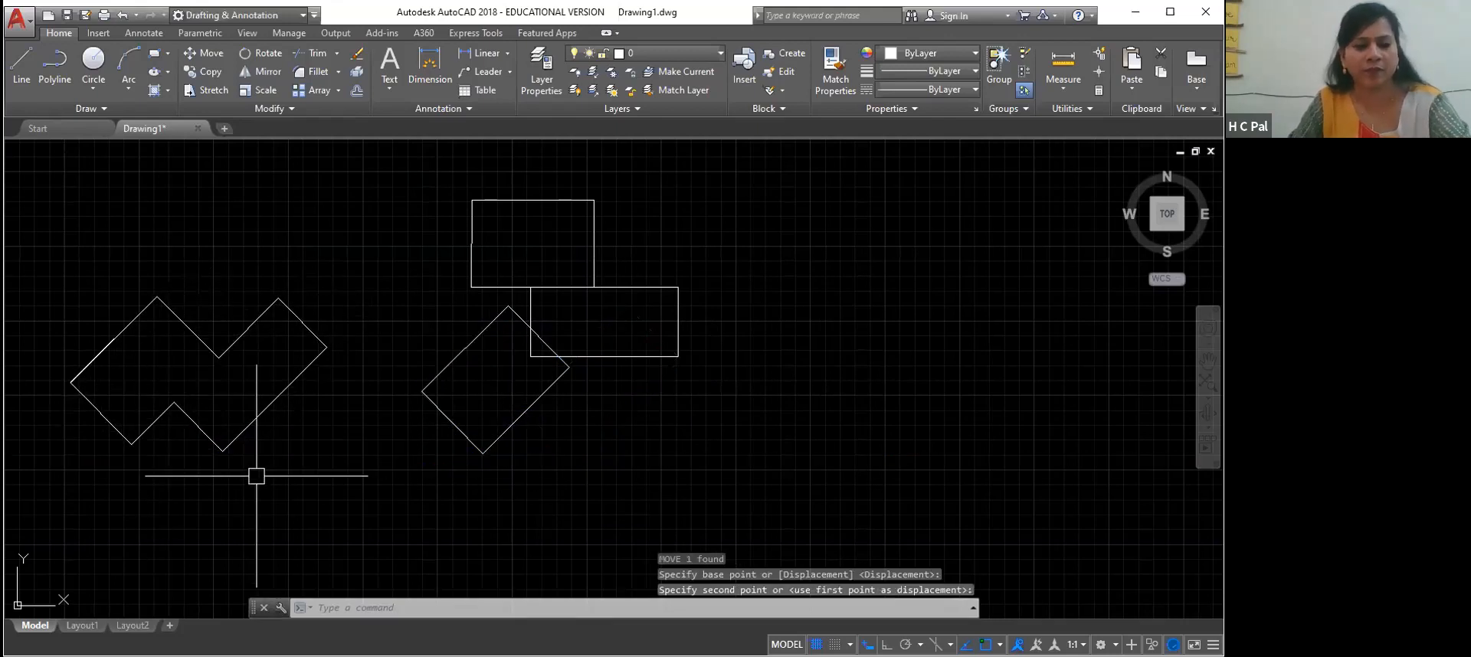
pyautogui.press('Escape')
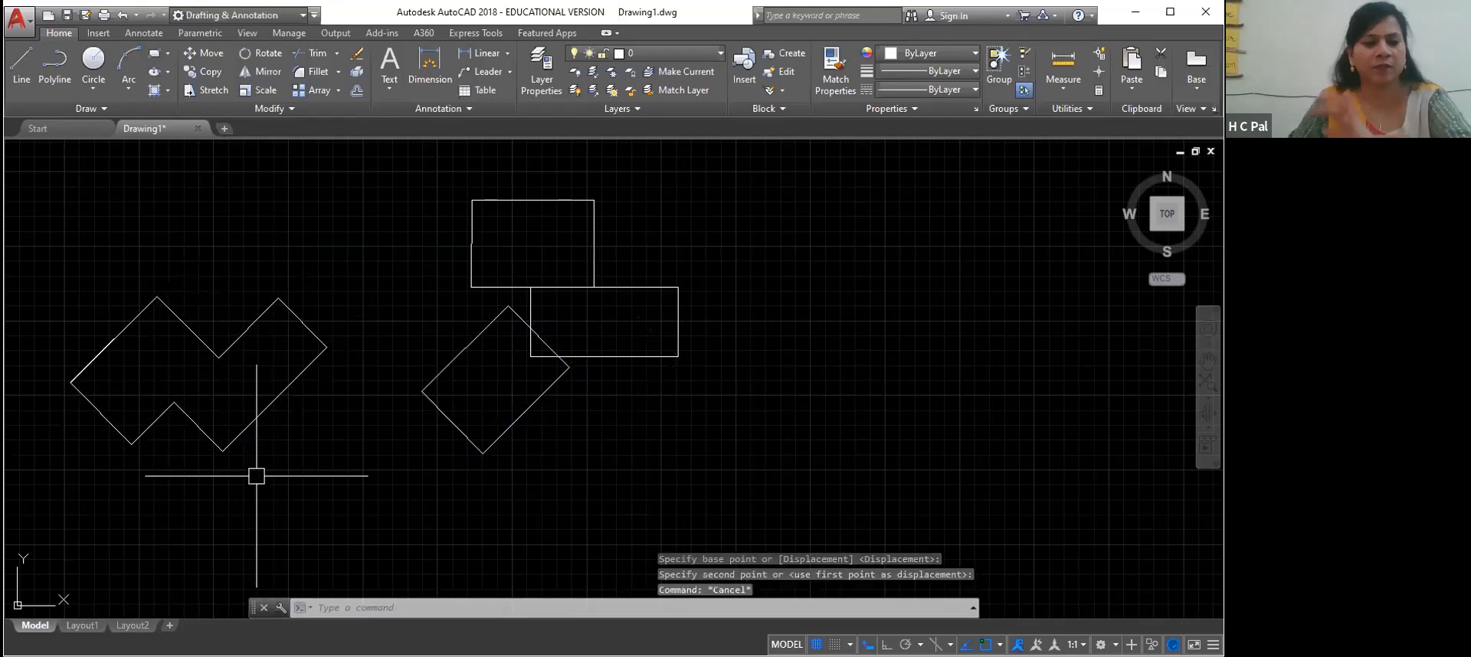
# Delete the remaining rotated rectangle that overlaps the lower rectangle
pyautogui.click(523, 417)
pyautogui.moveTo(525, 410)
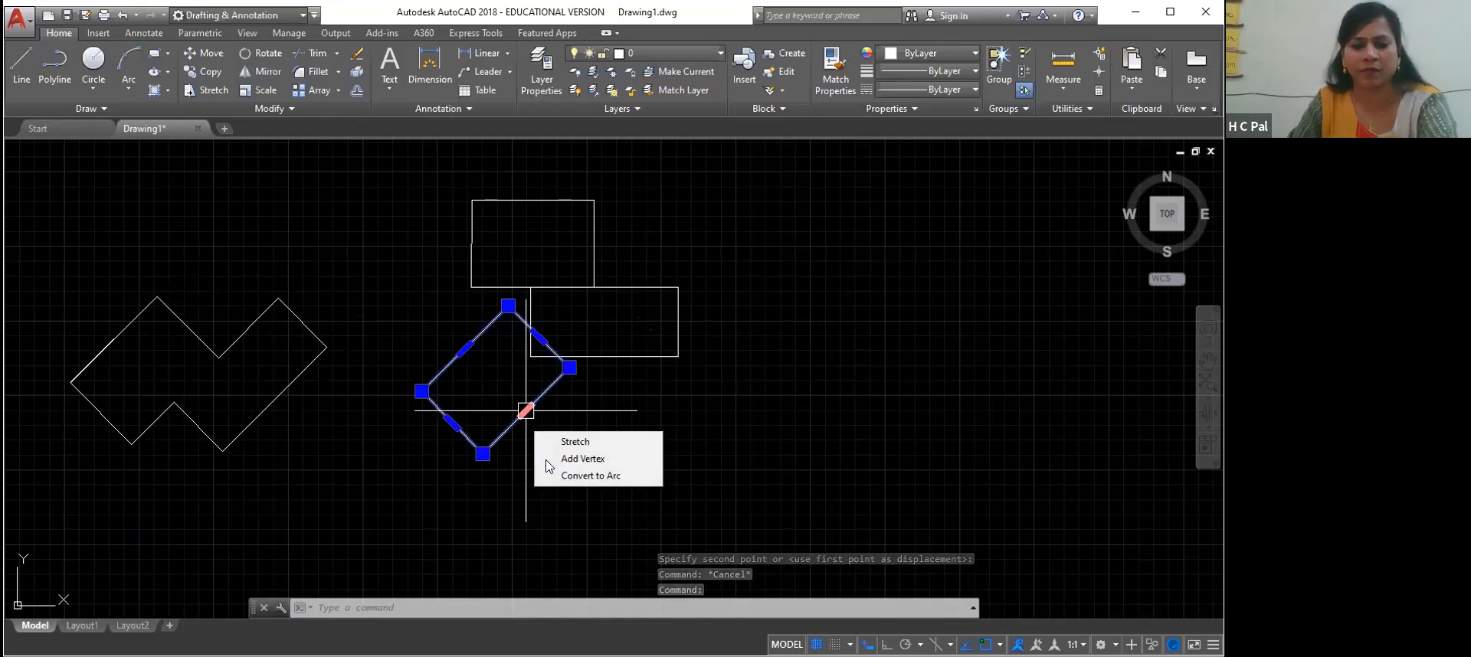
pyautogui.click(451, 463)
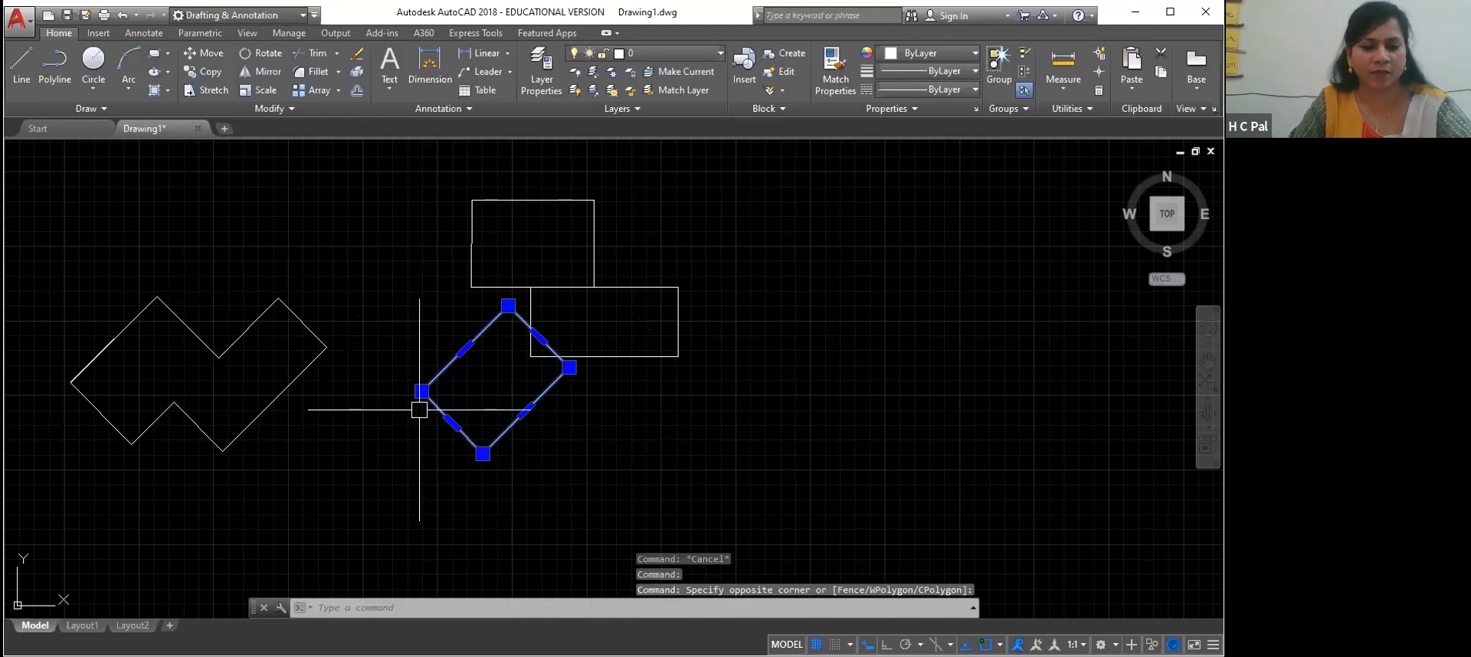
pyautogui.click(419, 409)
pyautogui.click(421, 391)
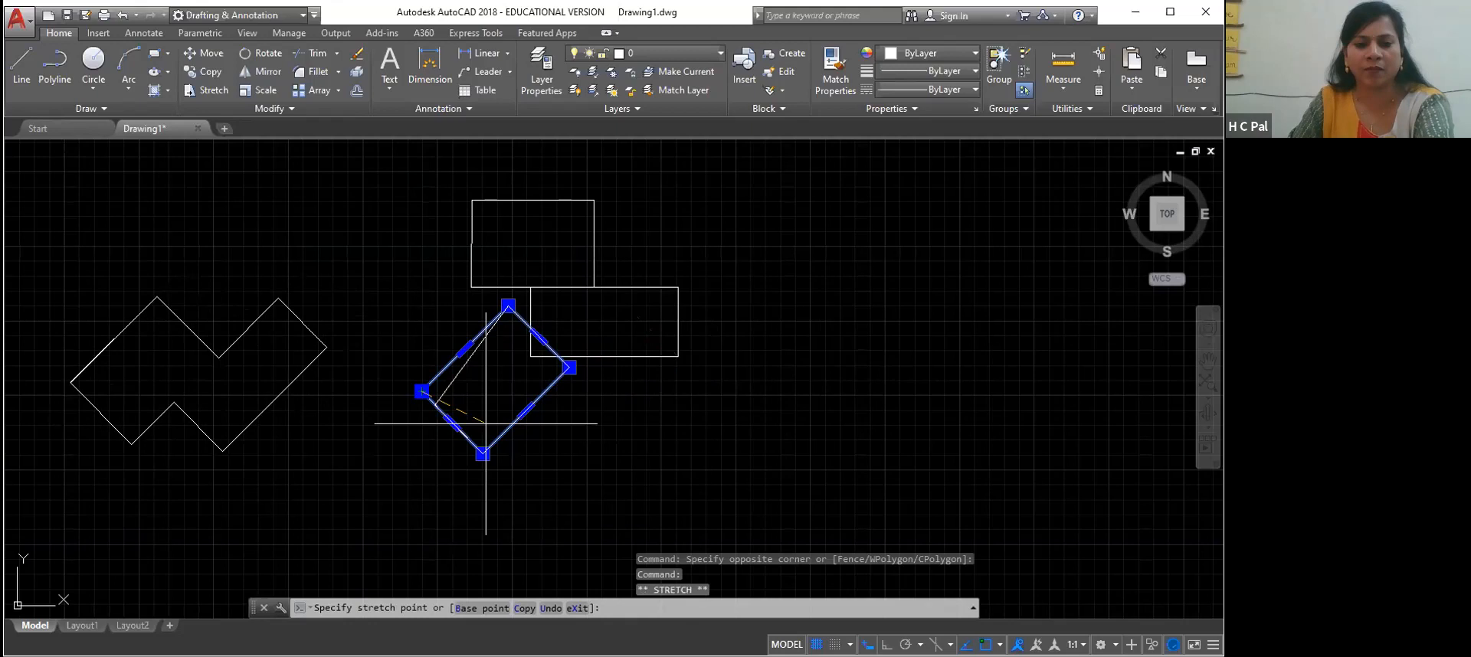
pyautogui.rightClick(591, 453)
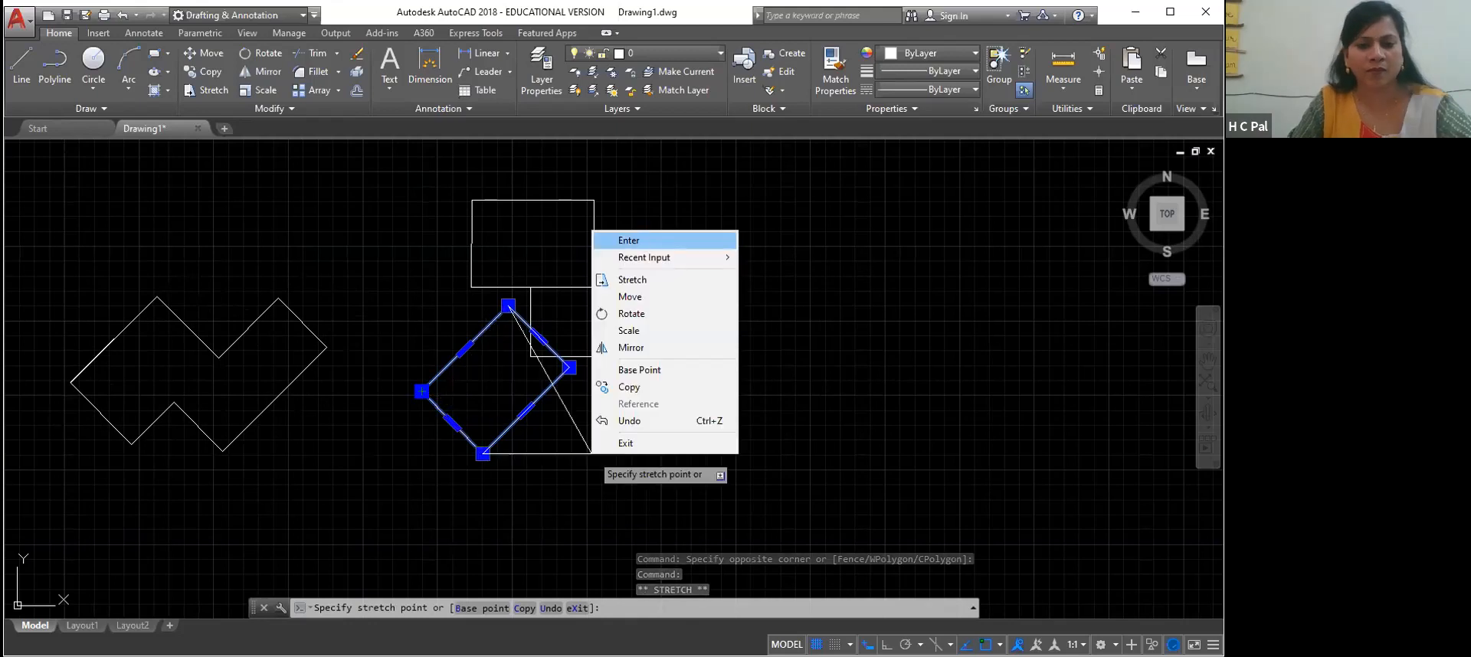
pyautogui.click(628, 240)
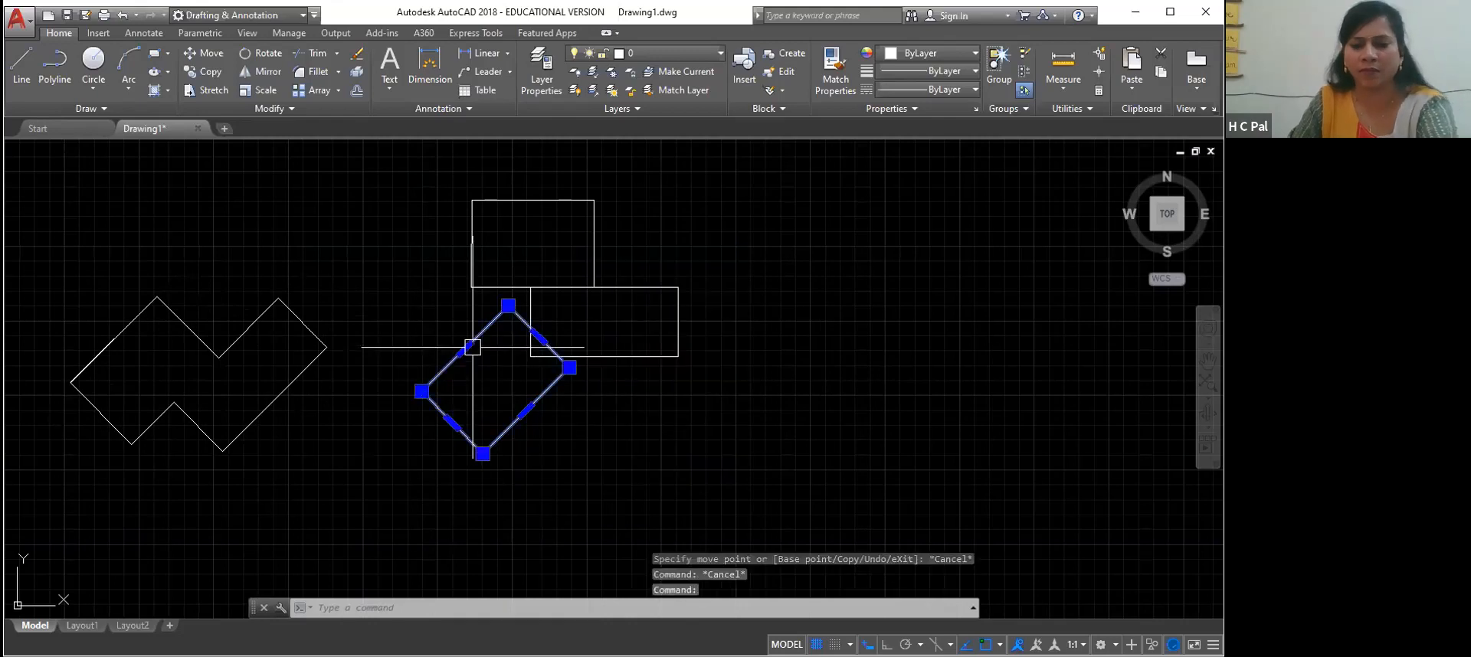
pyautogui.press('Delete')
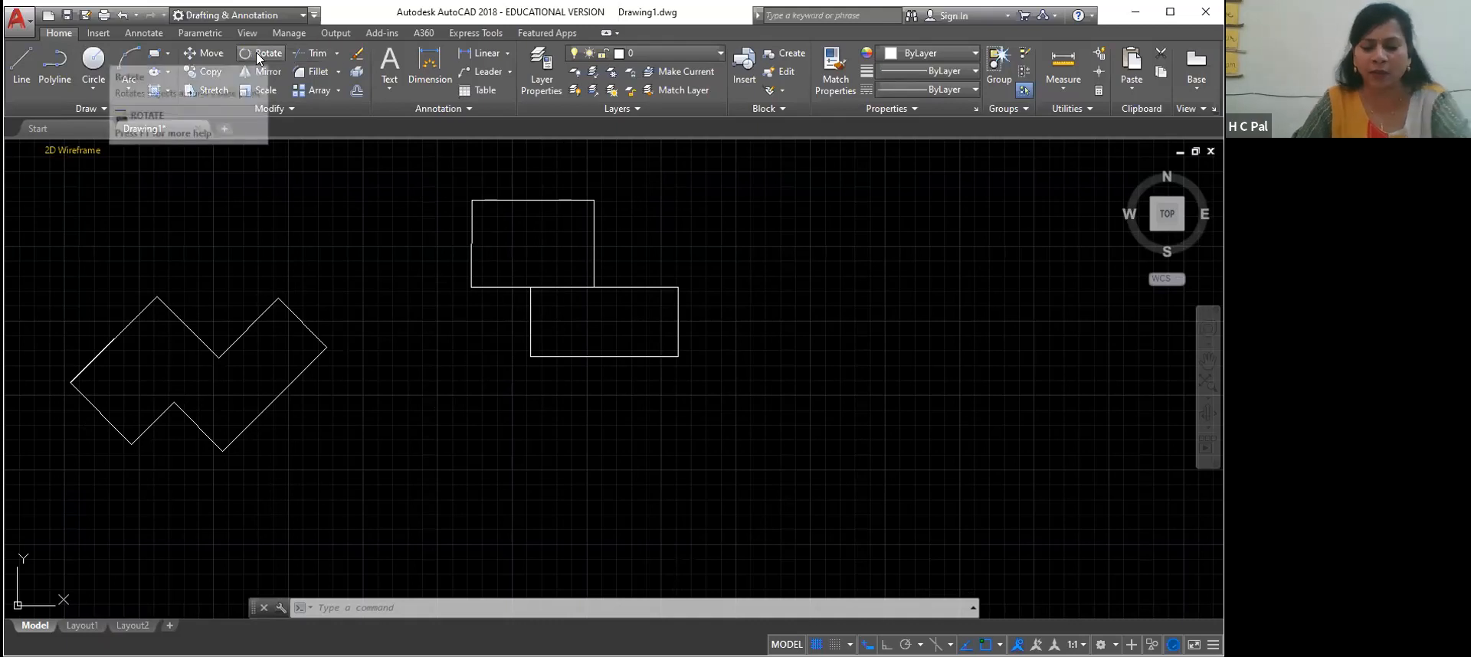
# Start rotating the unrotated stepped outline polyline, with its upper-left corner as the base point
pyautogui.write('ro')
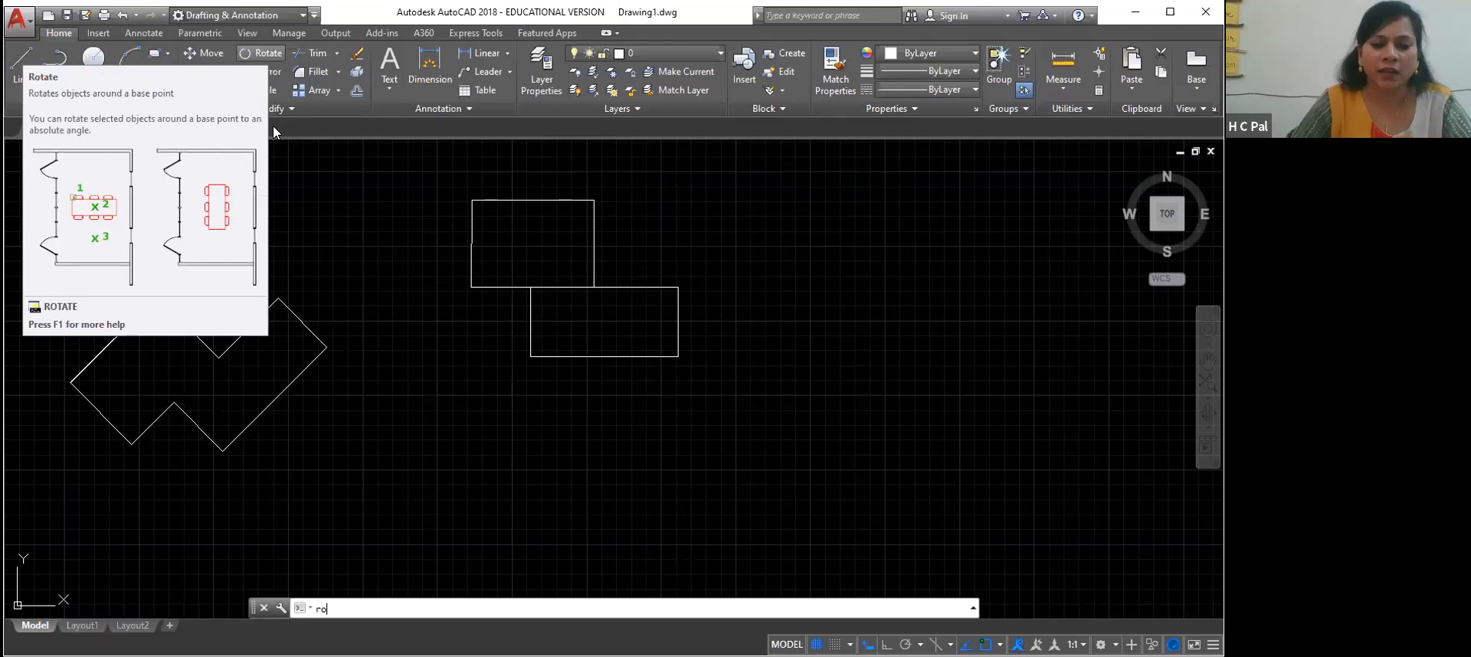
pyautogui.press('Return')
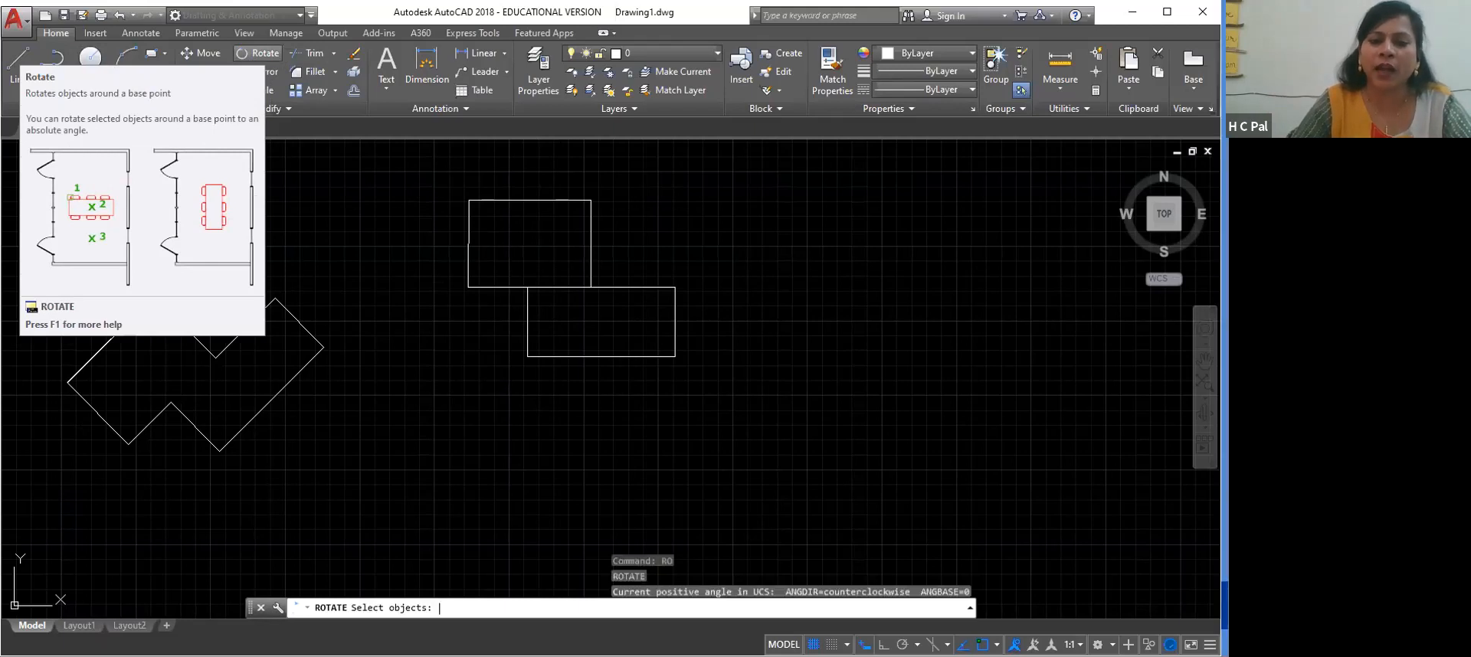
pyautogui.click(623, 296)
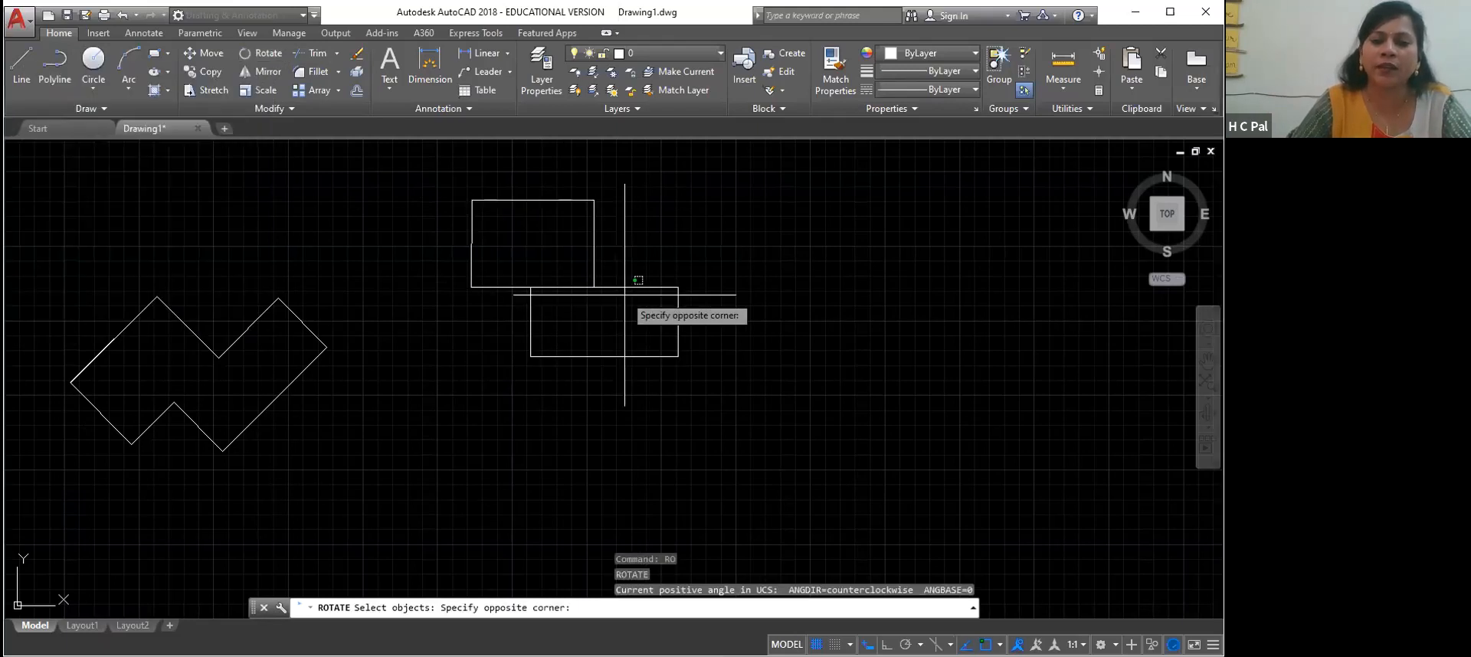
pyautogui.click(615, 320)
pyautogui.click(596, 238)
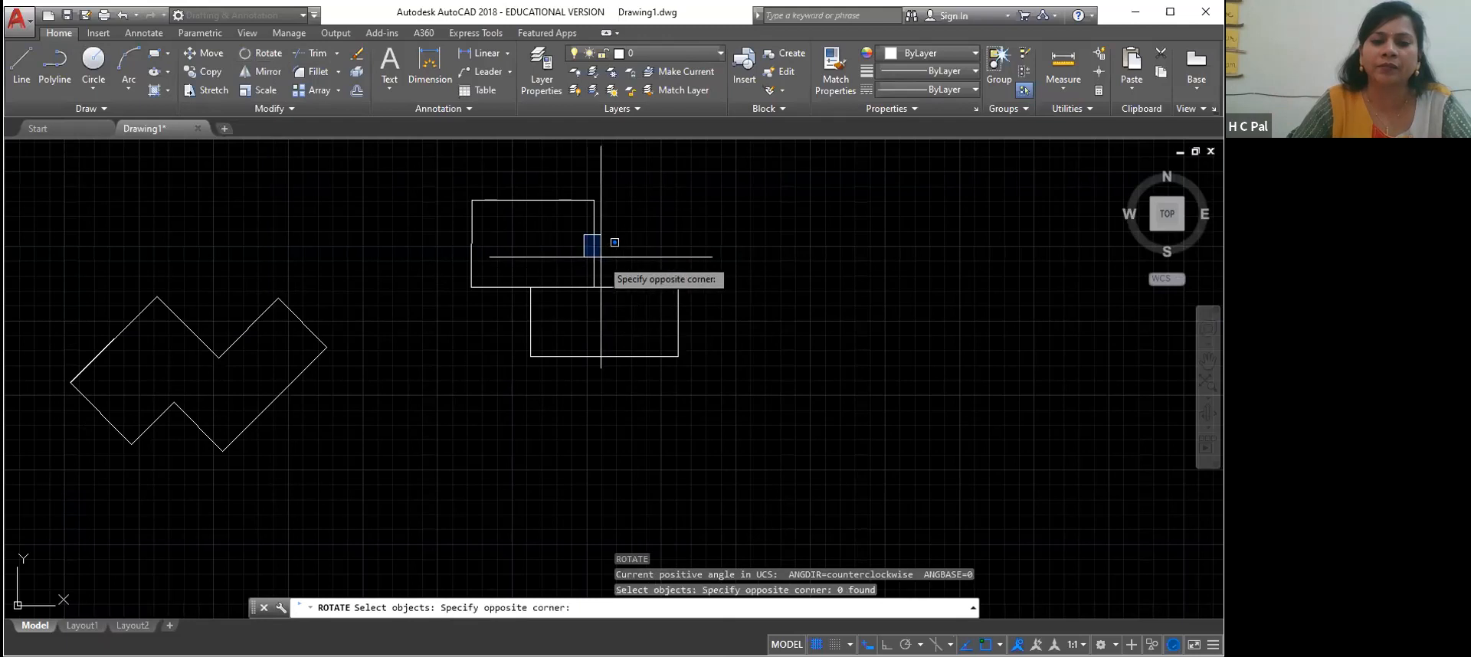
pyautogui.click(591, 243)
pyautogui.click(596, 248)
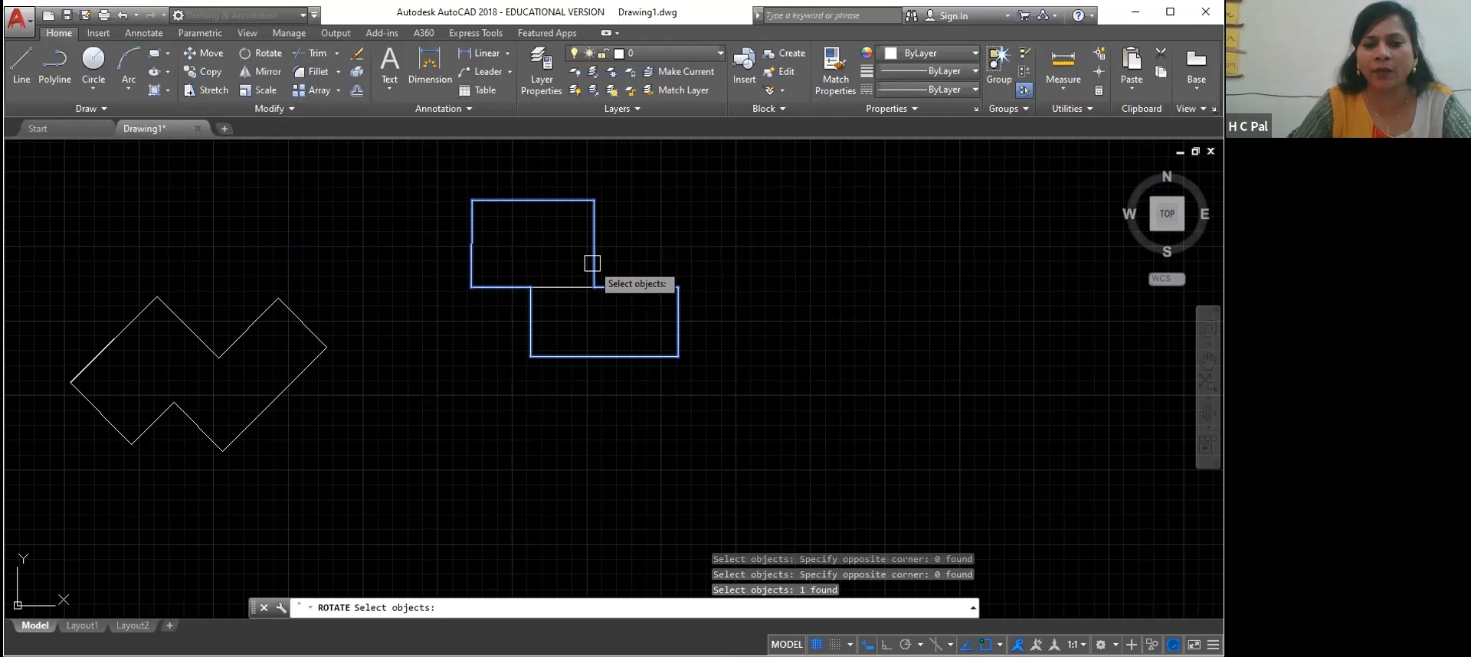
pyautogui.press('Return')
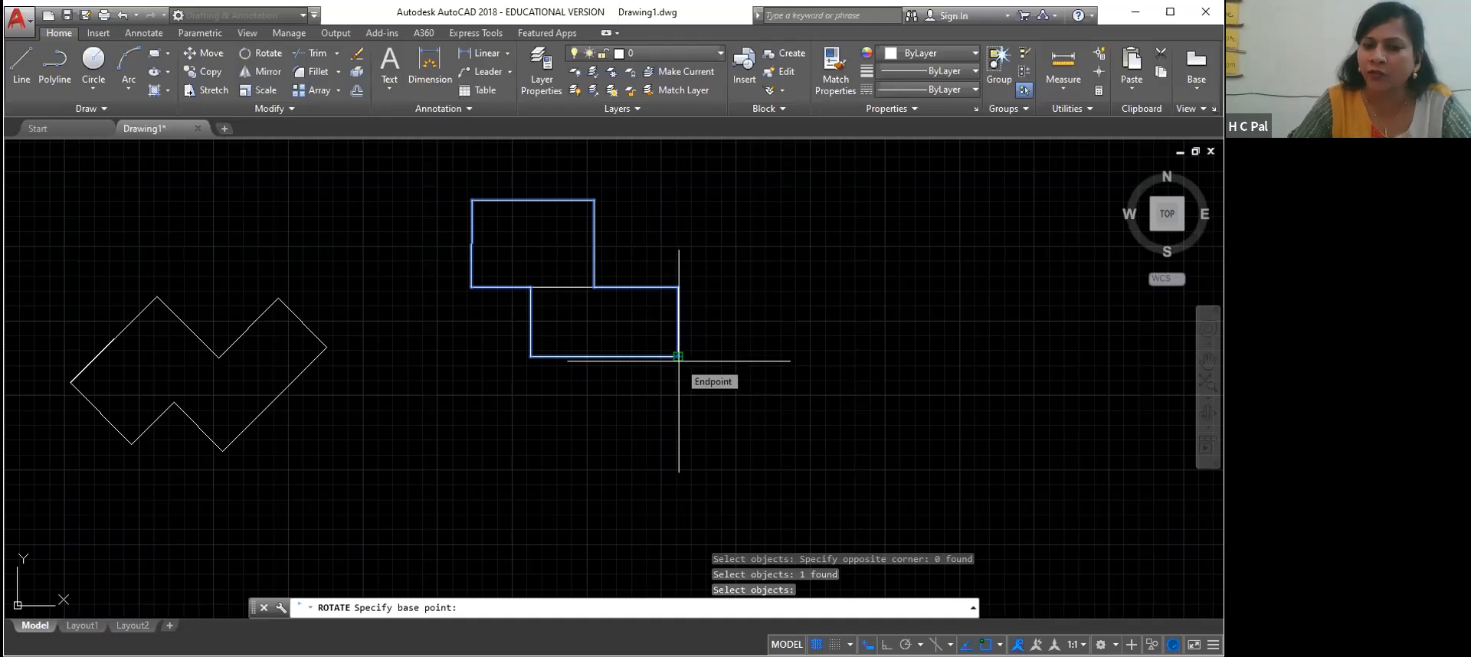
pyautogui.click(472, 200)
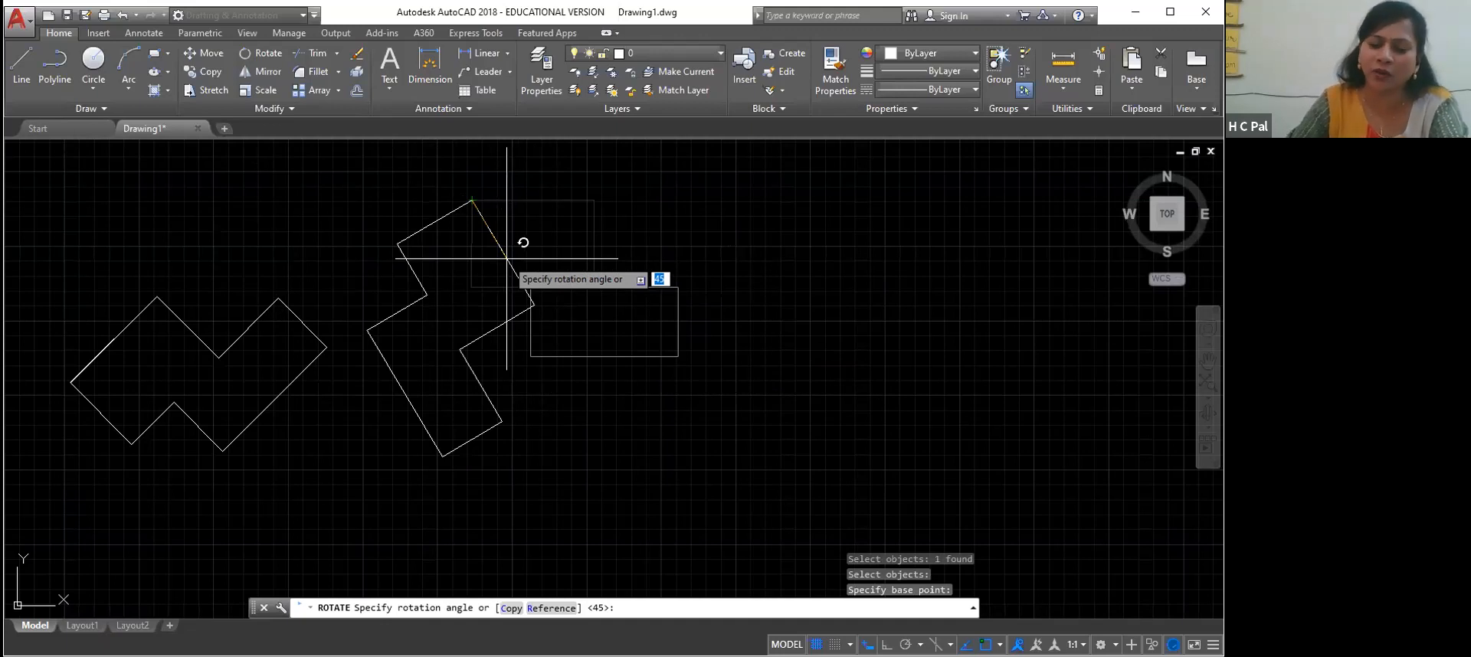
# Preview the outline's rotation in 90-degree steps with Ortho on, and finish it at a freehand angle with Ortho off
pyautogui.press('F8')
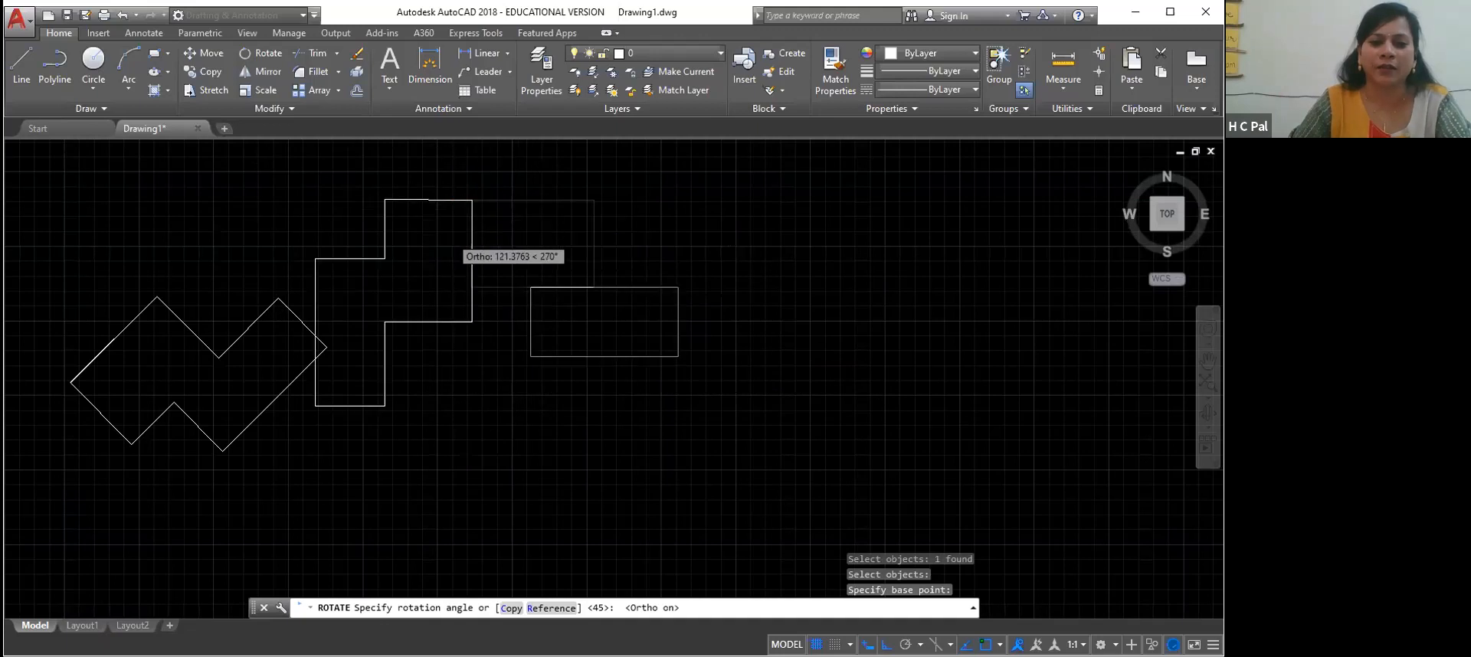
pyautogui.scroll(-5, 452, 236)
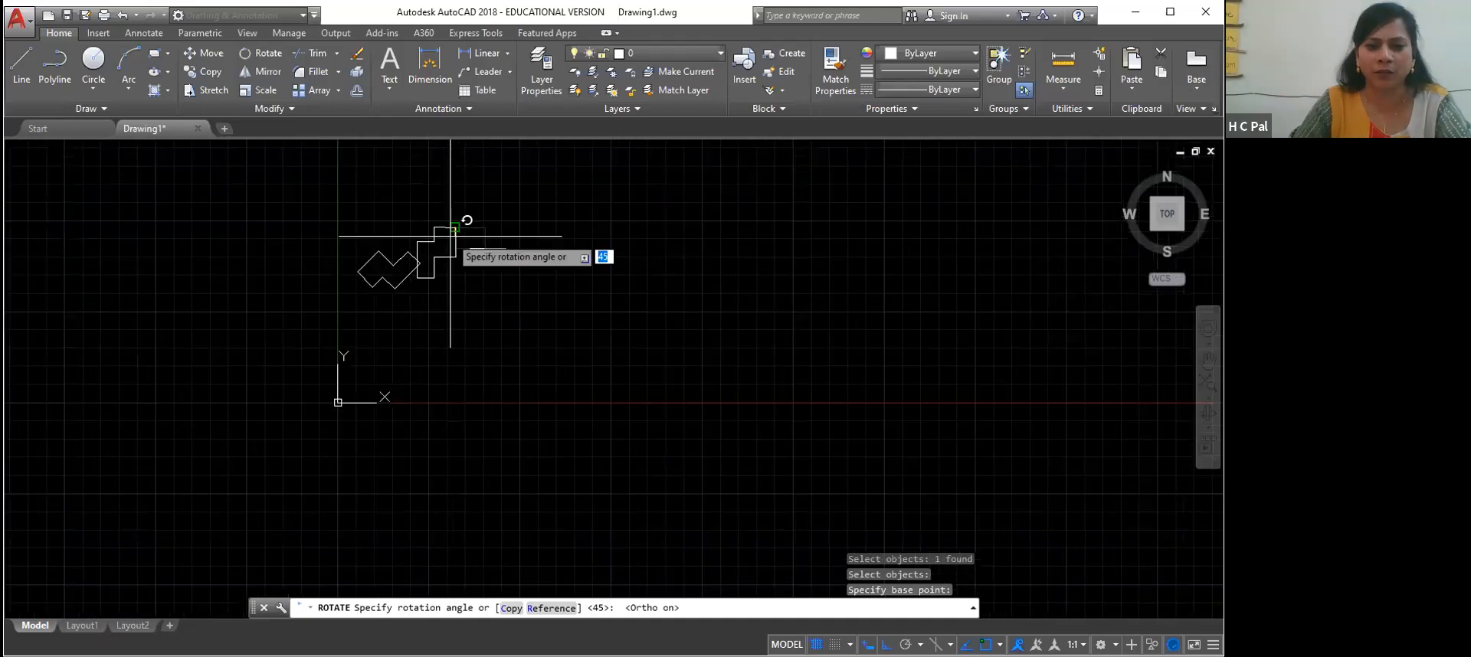
pyautogui.scroll(4, 464, 278)
pyautogui.rightClick(504, 365)
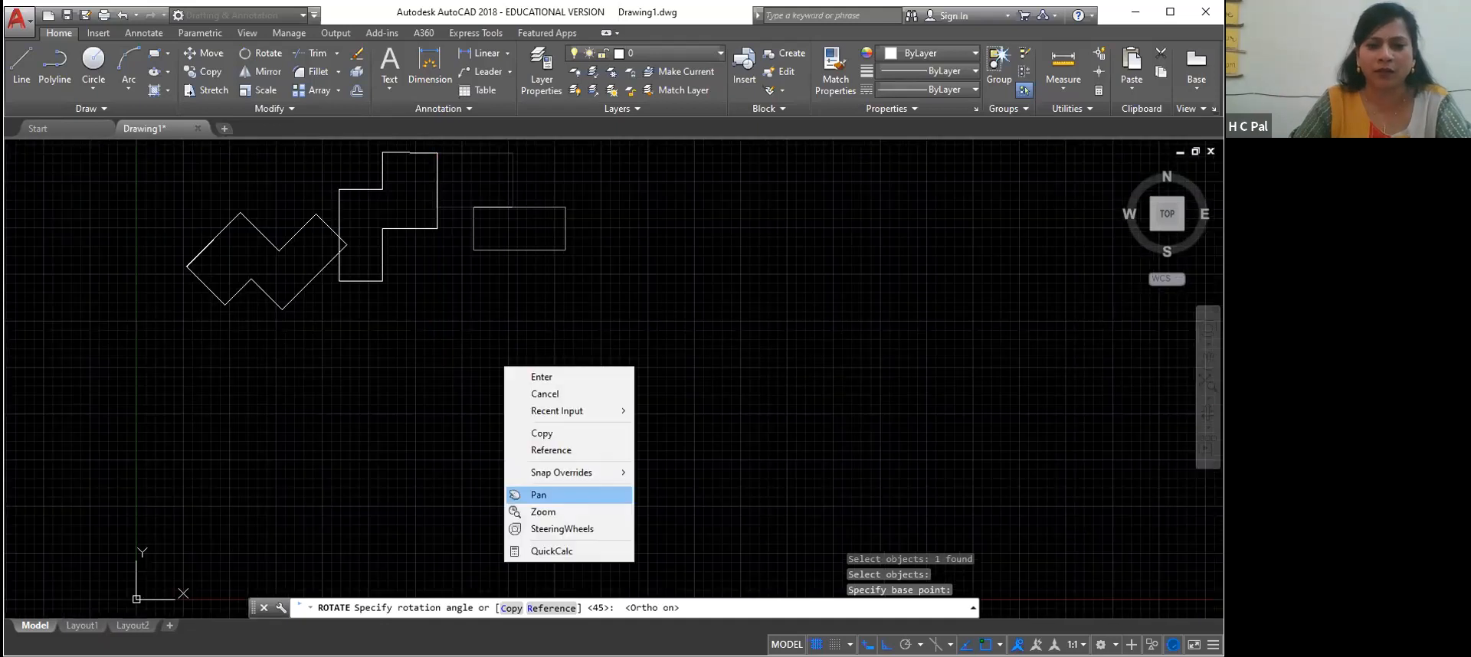
pyautogui.click(540, 495)
pyautogui.moveTo(476, 265); pyautogui.dragTo(512, 549)
pyautogui.rightClick(513, 549)
pyautogui.click(546, 425)
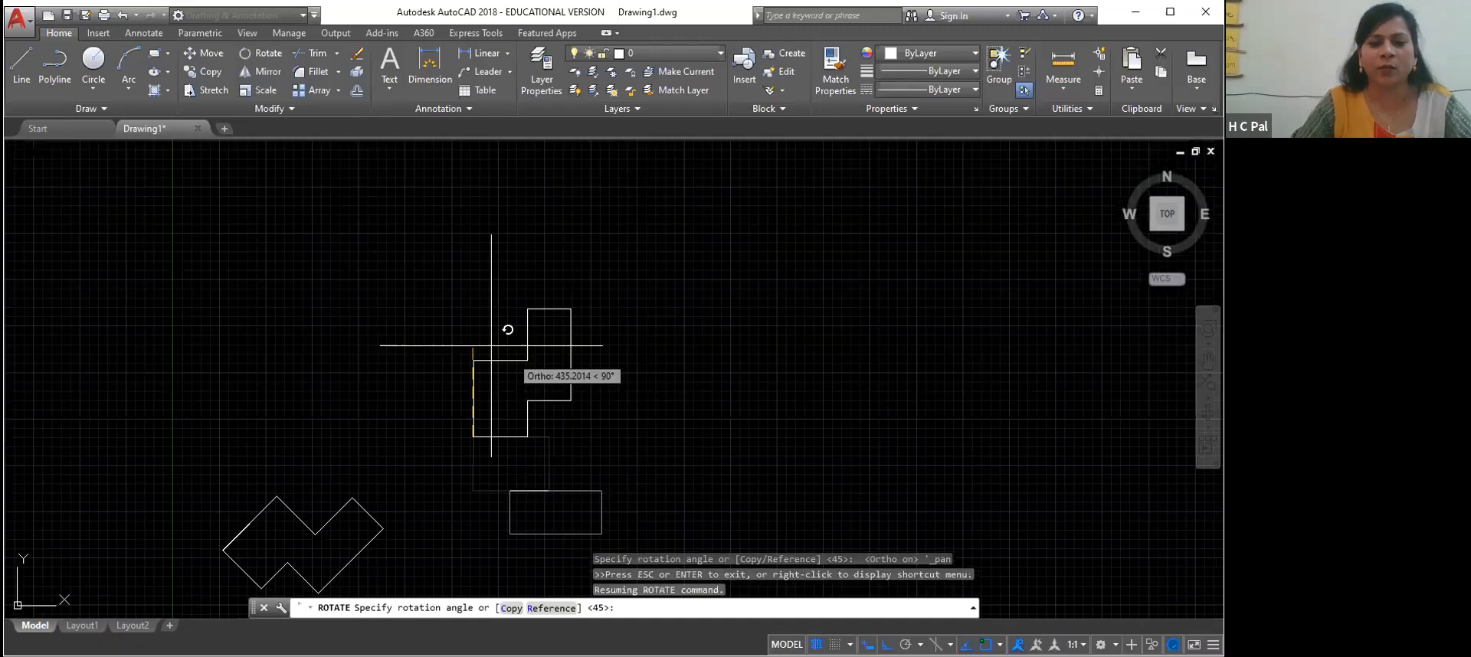
pyautogui.scroll(4, 428, 435)
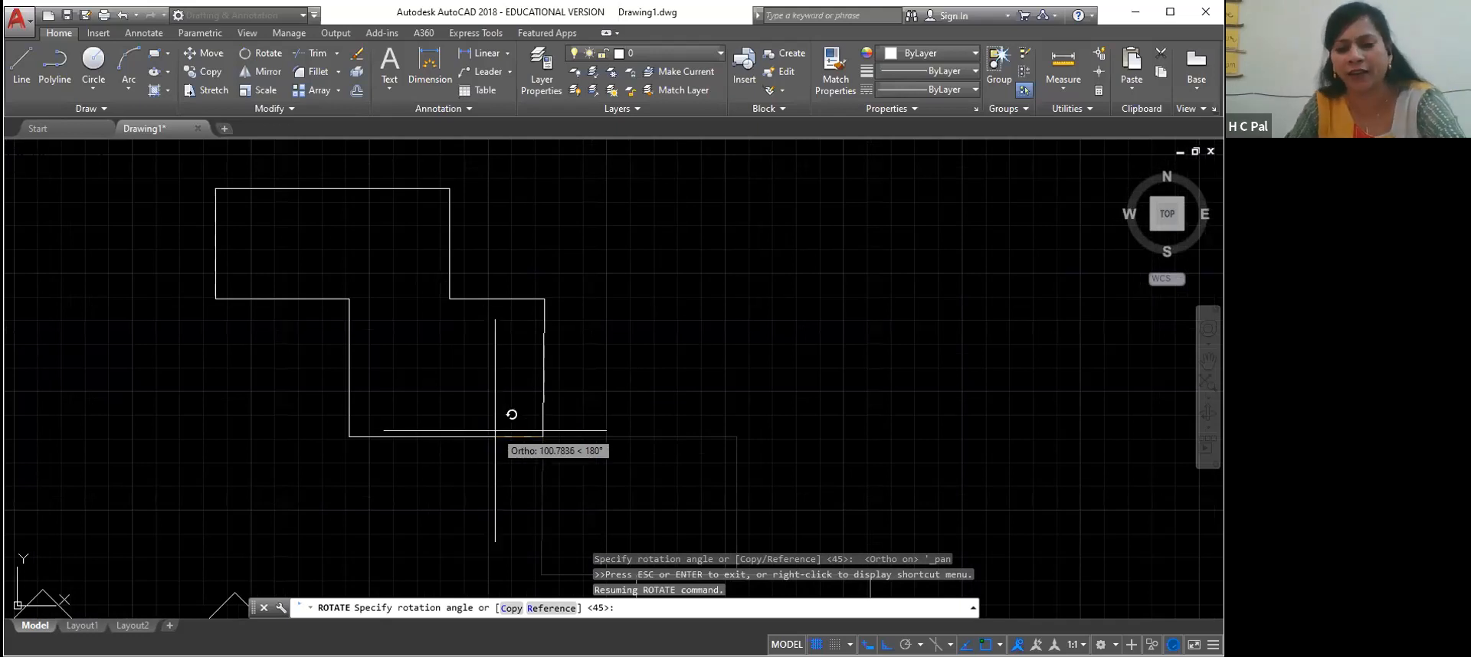
pyautogui.press('F8')
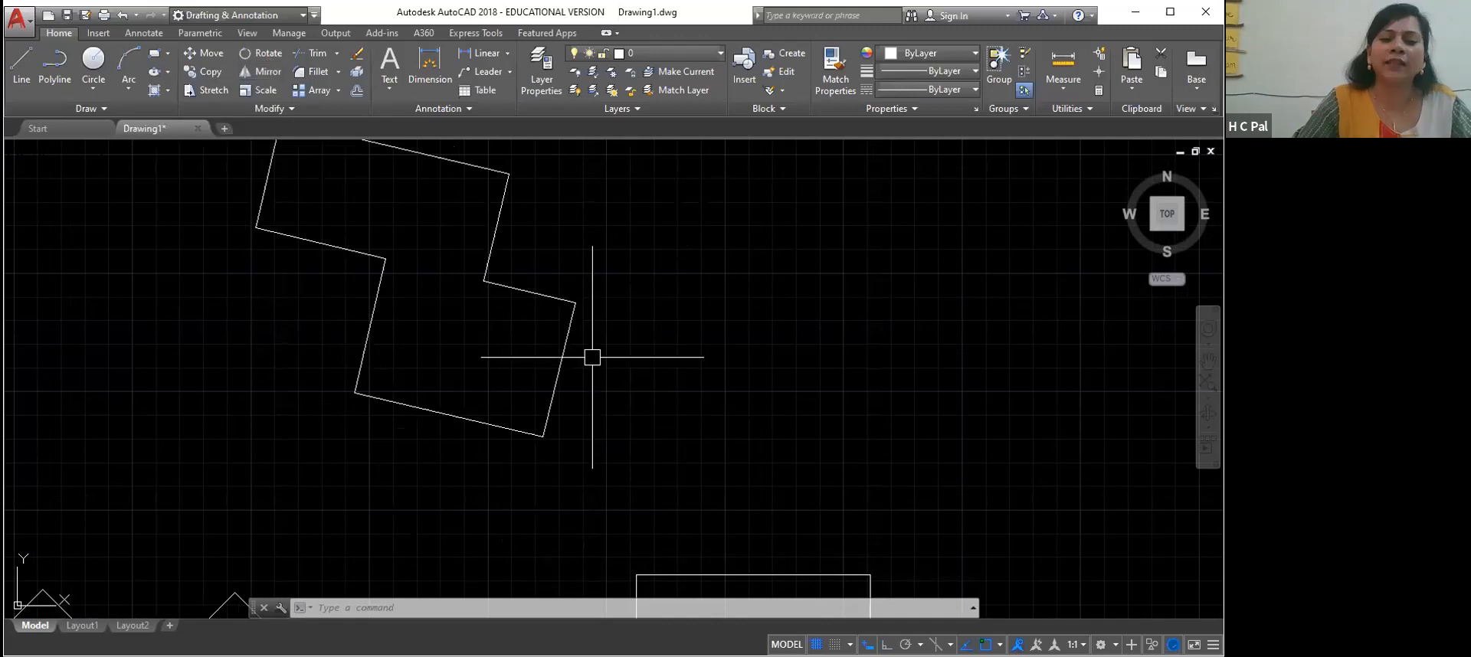
# Undo the rotations, the deletion, the move and the drawing of the last stepped outline polyline
pyautogui.scroll(-2, 592, 357)
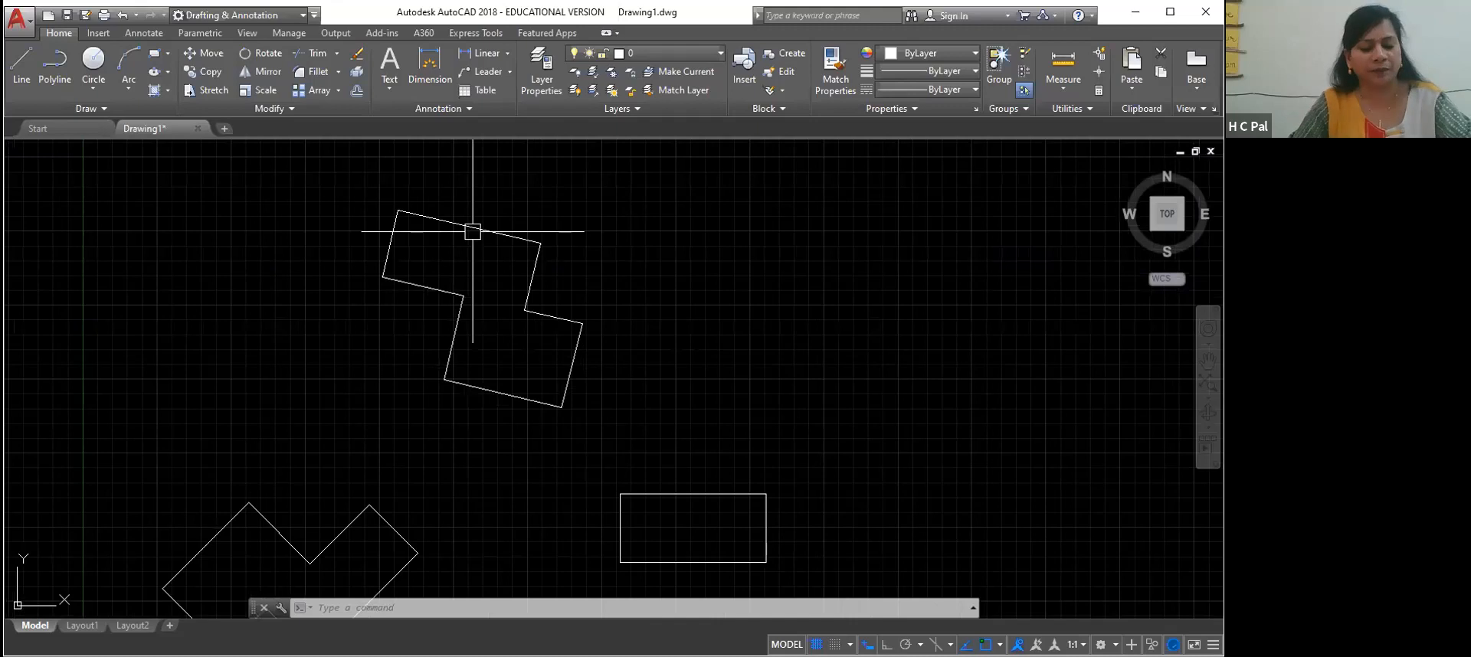
pyautogui.scroll(2, 593, 360)
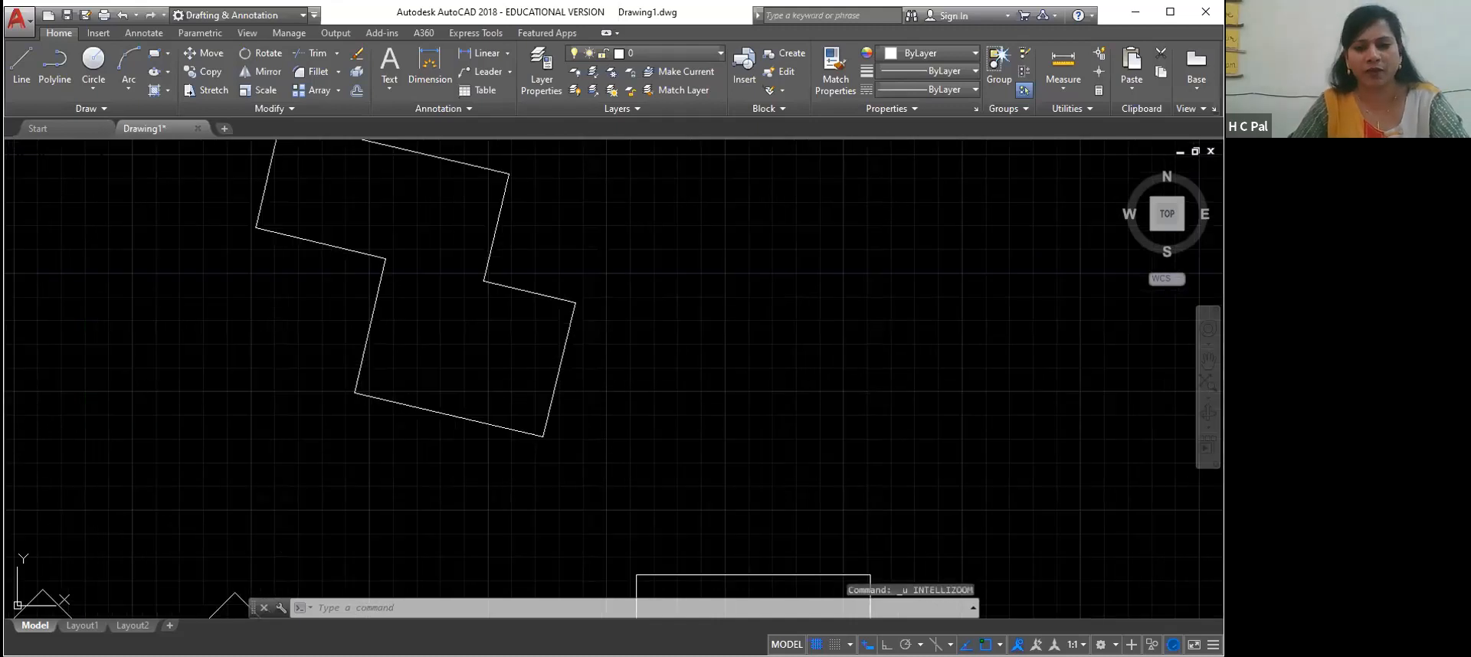
pyautogui.hotkey('ctrl', 'z')
# Undo the removal of the two circles at the lower rectangle's corners
pyautogui.hotkey('ctrl', 'z')
pyautogui.hotkey('ctrl', 'z')
pyautogui.hotkey('ctrl', 'z')
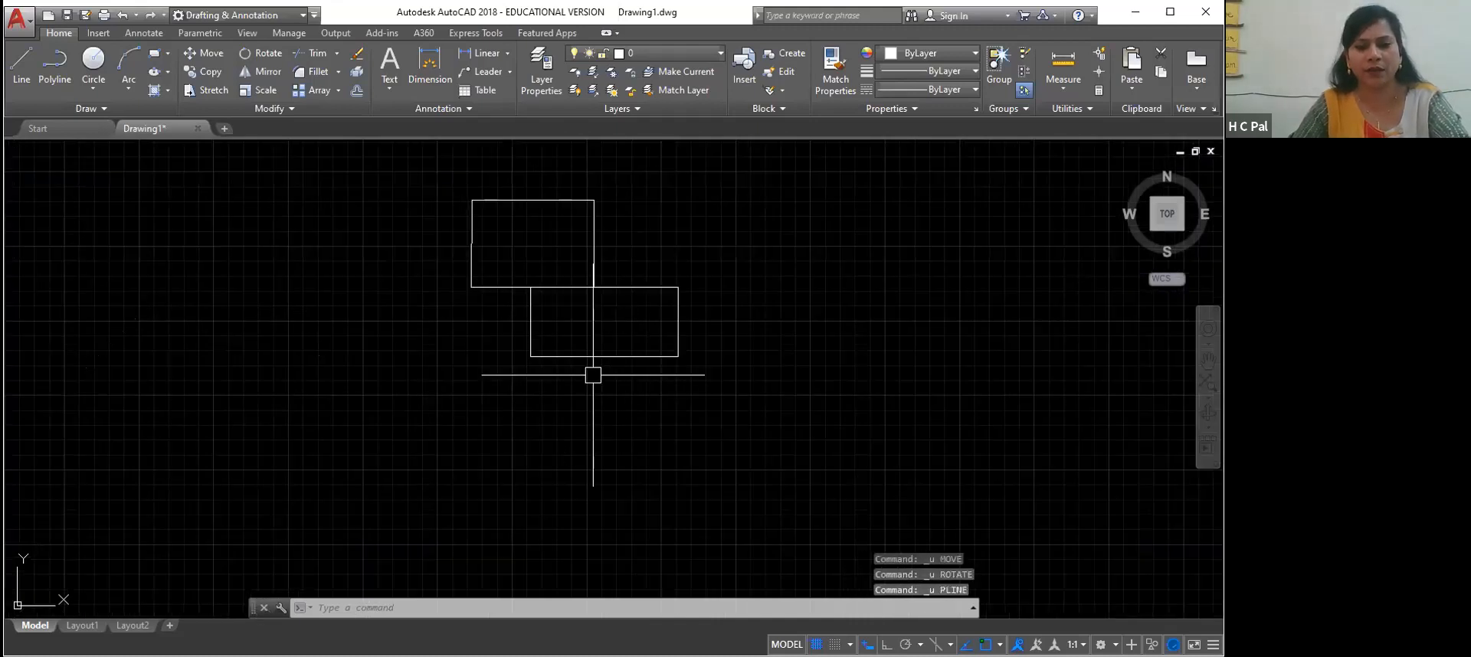
pyautogui.hotkey('ctrl', 'z')
pyautogui.hotkey('ctrl', 'z')
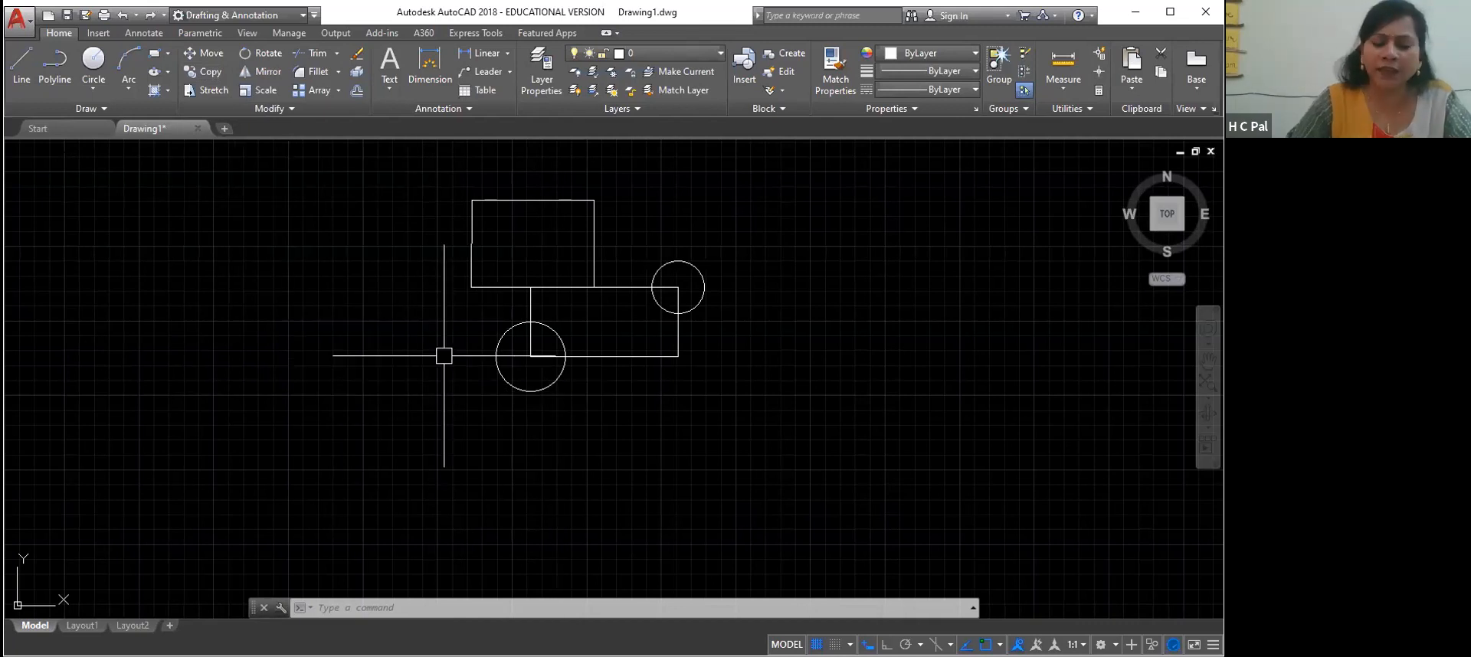
pyautogui.click(393, 606)
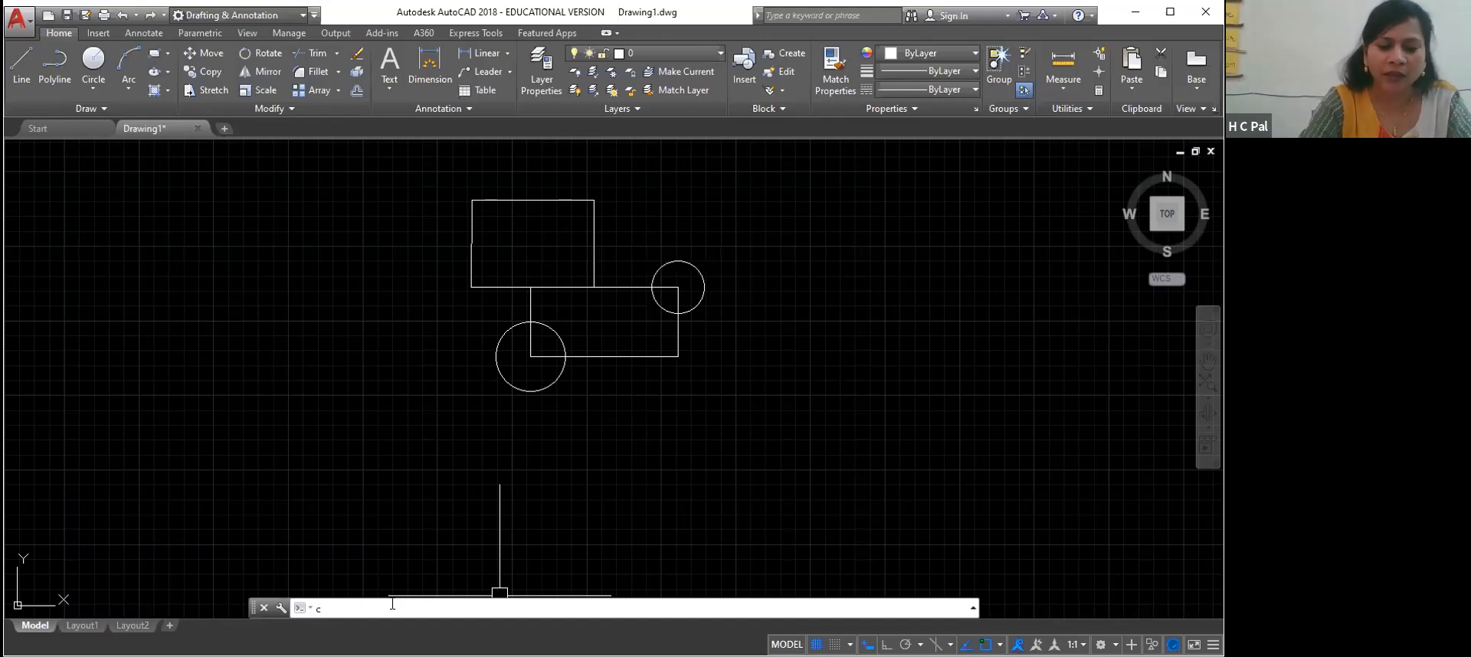
pyautogui.write('c')
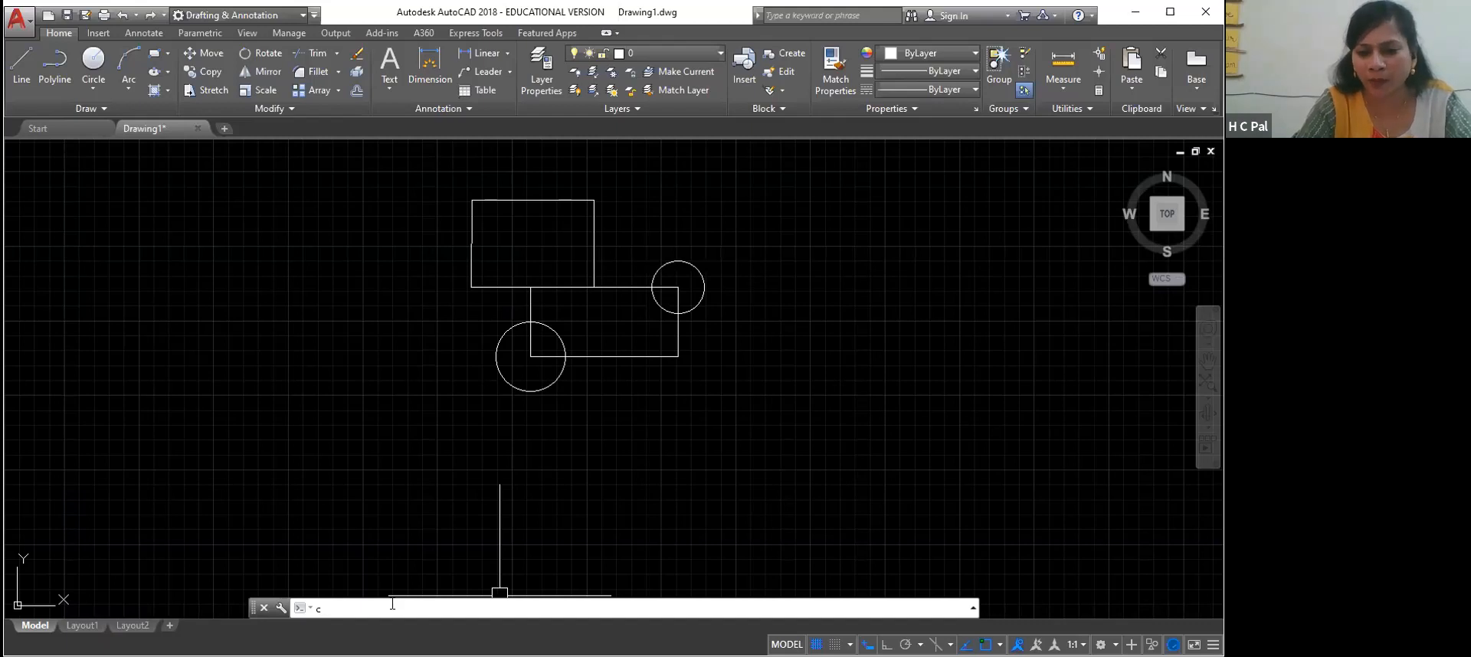
pyautogui.write('o')
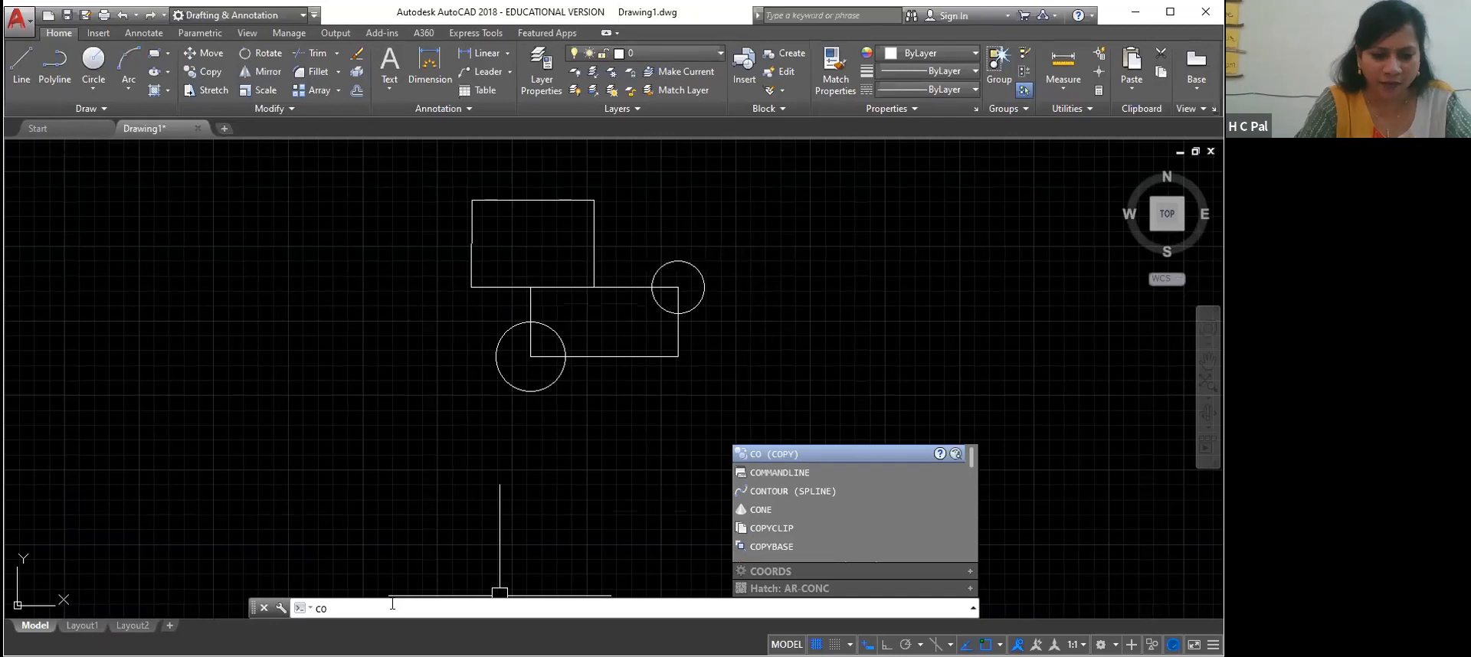
pyautogui.press('Return')
pyautogui.press('Escape')
pyautogui.write('c')
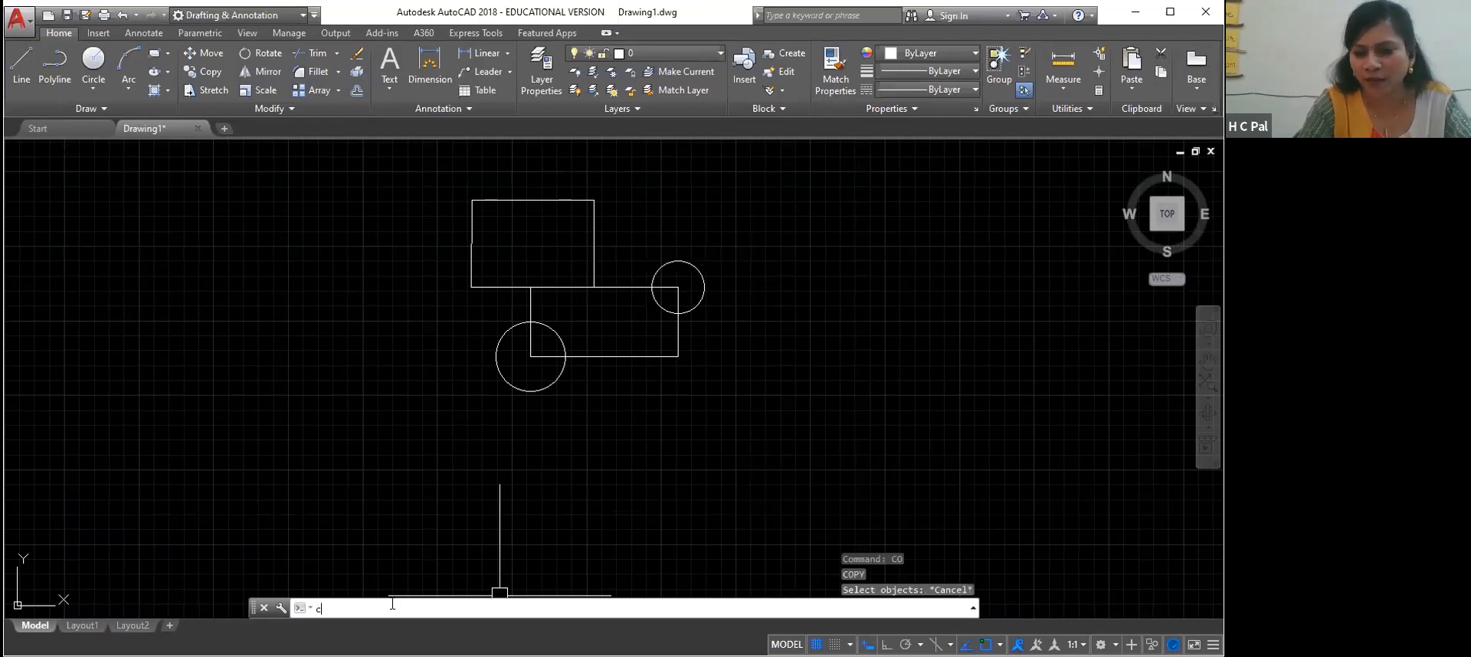
pyautogui.write('p')
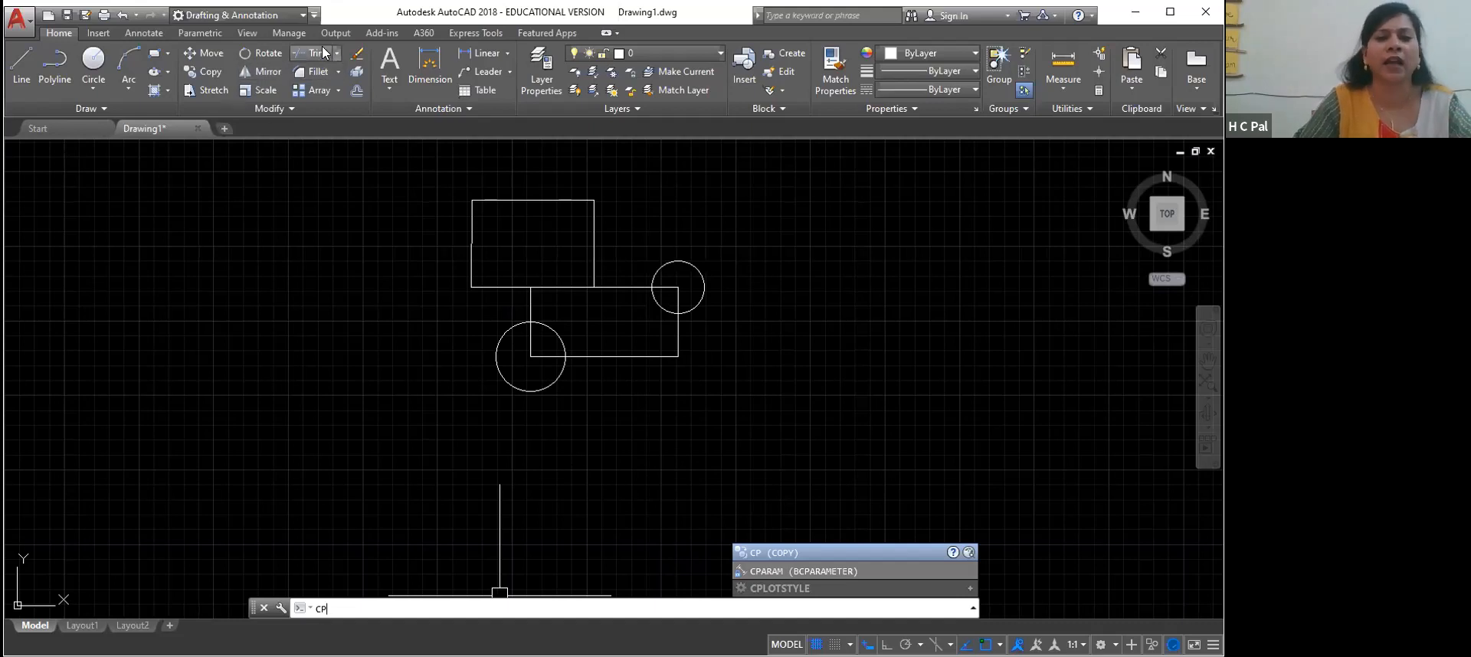
pyautogui.click(197, 71)
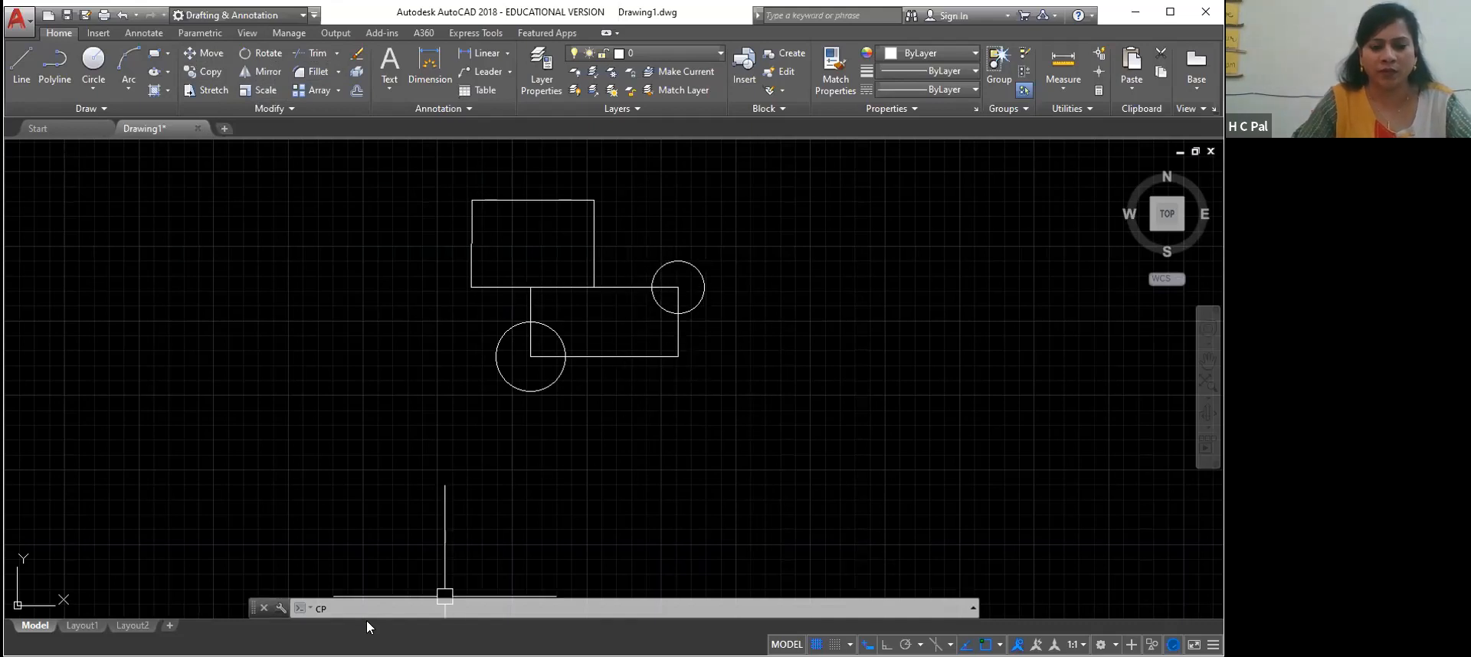
pyautogui.press('BackSpace')
pyautogui.press('BackSpace')
pyautogui.write('c')
pyautogui.press('BackSpace')
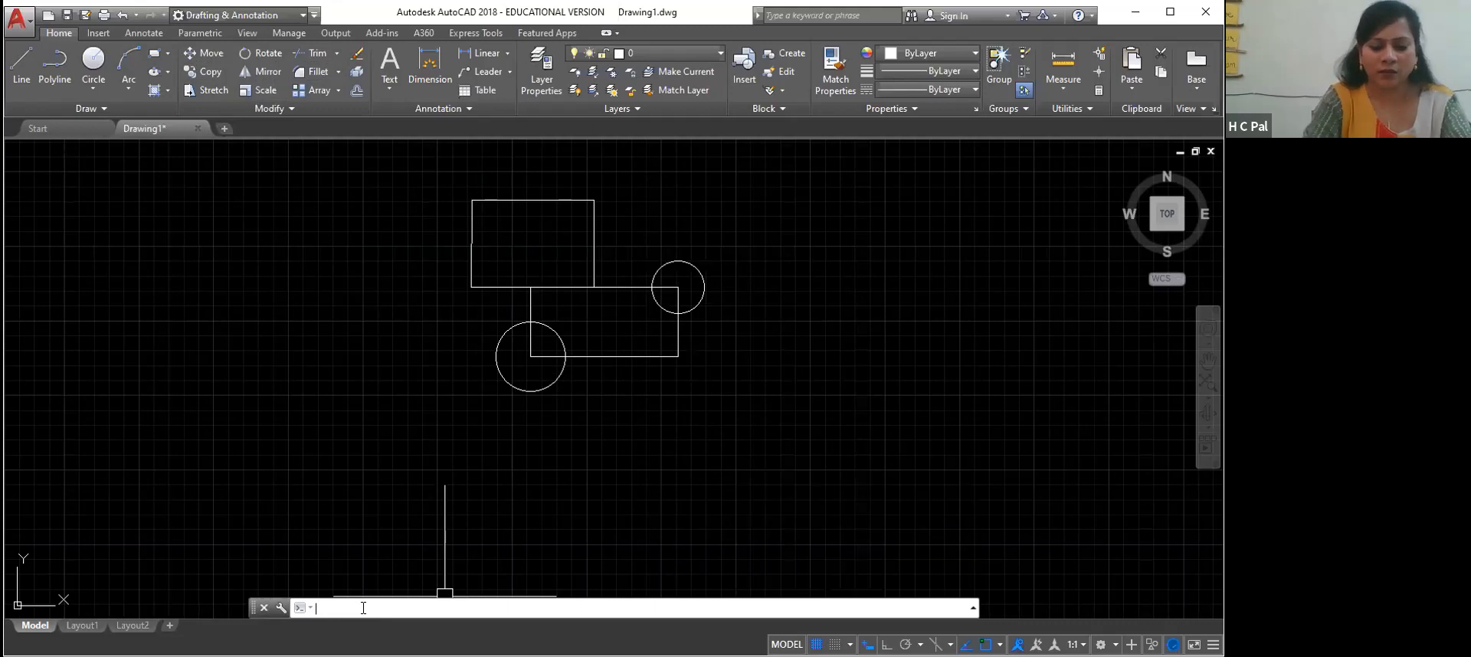
# Copy the stepped outline polyline, using its bottom-left corner as base point, to several freehand positions around the original
pyautogui.write('cp')
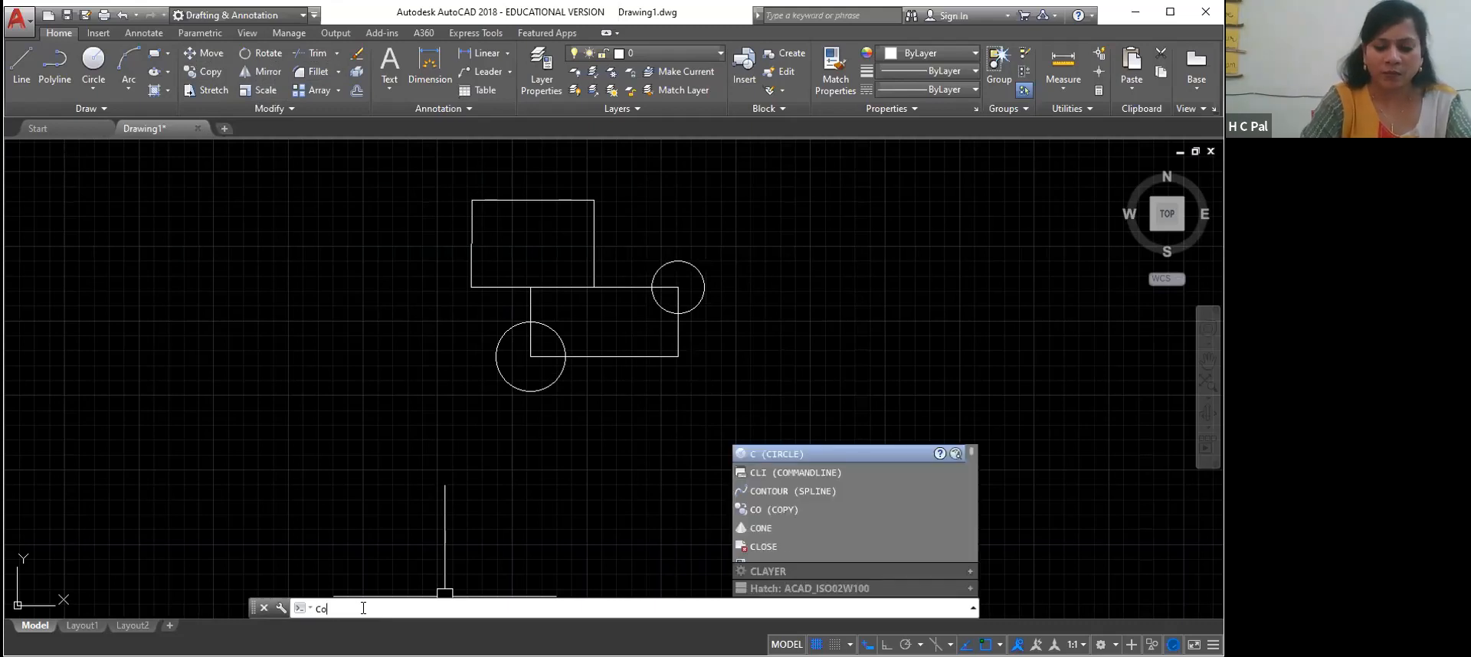
pyautogui.press('Return')
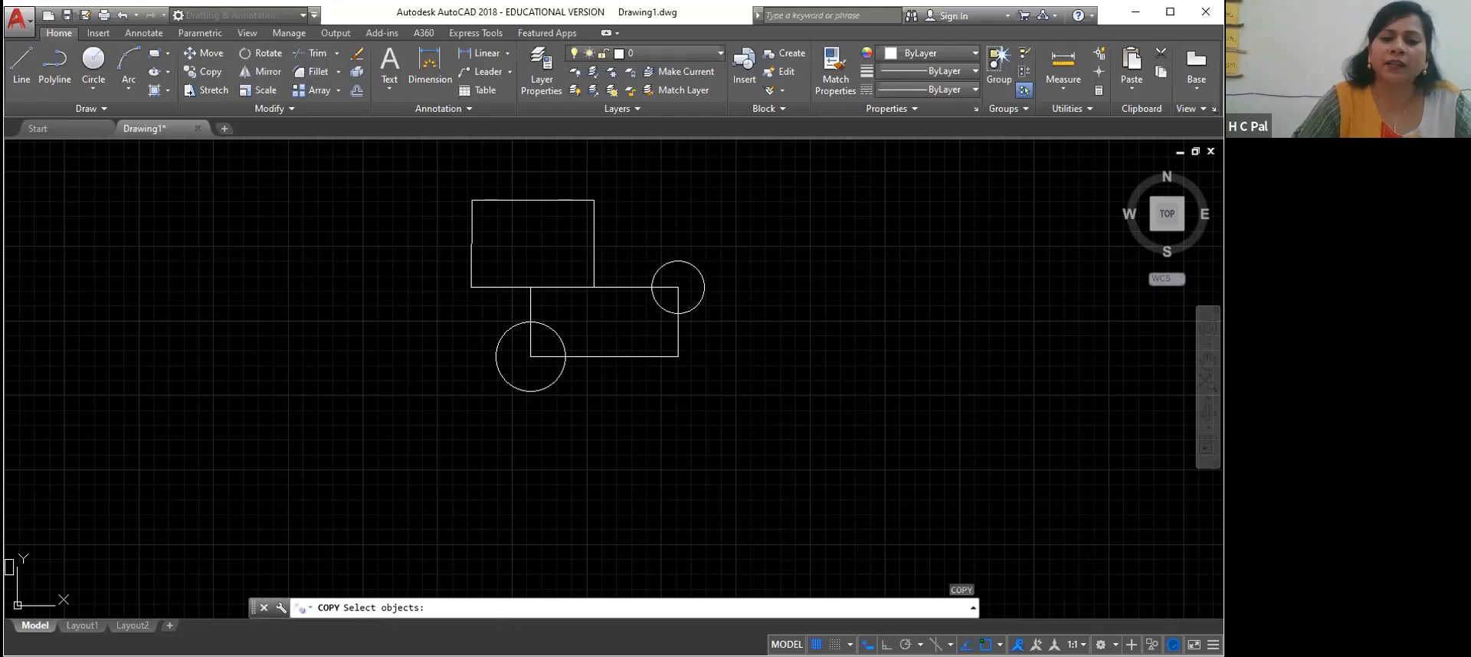
pyautogui.click(471, 243)
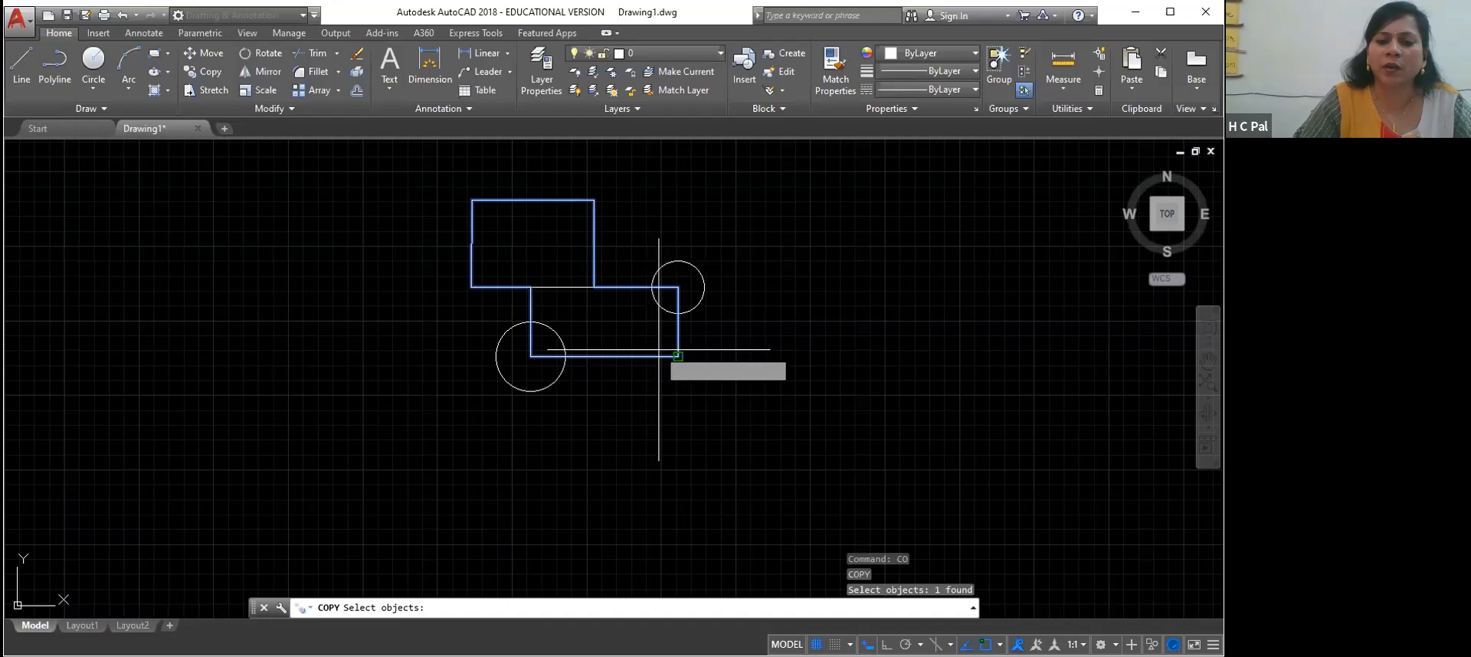
pyautogui.press('Return')
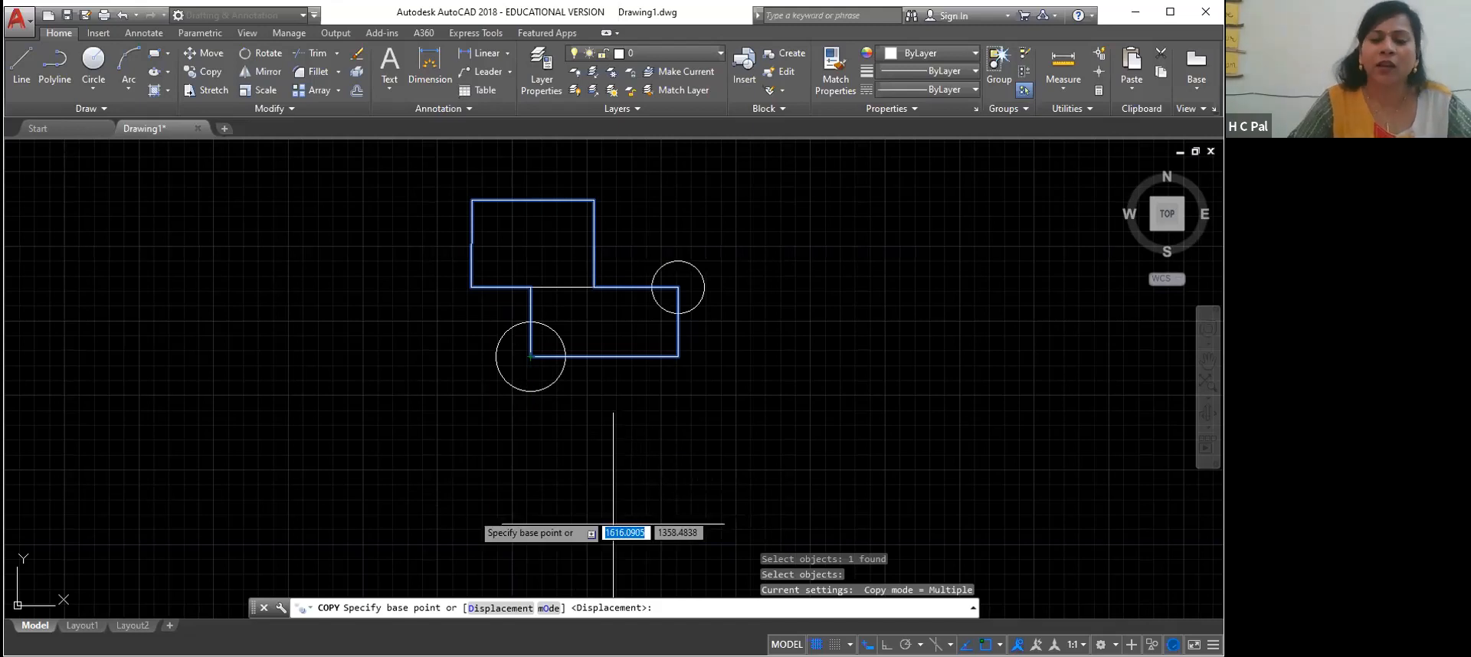
pyautogui.click(530, 356)
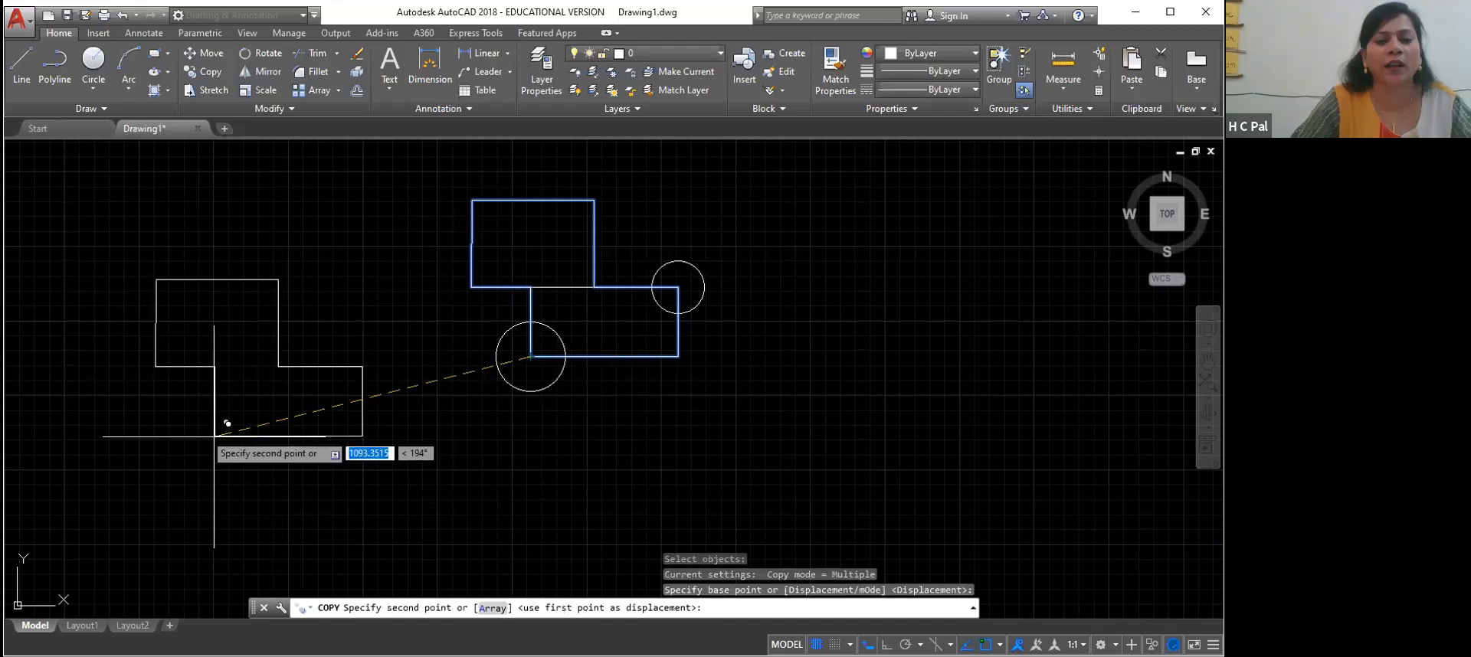
pyautogui.click(141, 317)
pyautogui.click(228, 504)
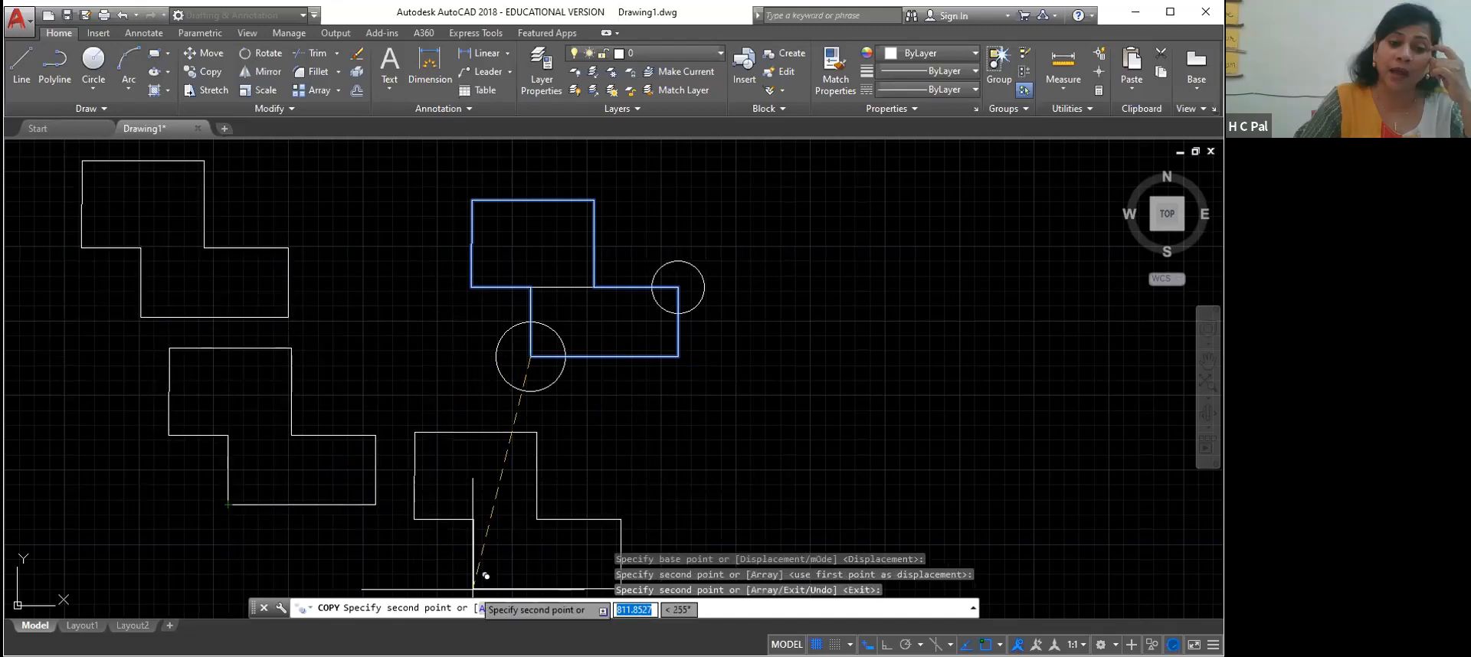
pyautogui.click(465, 564)
pyautogui.click(843, 388)
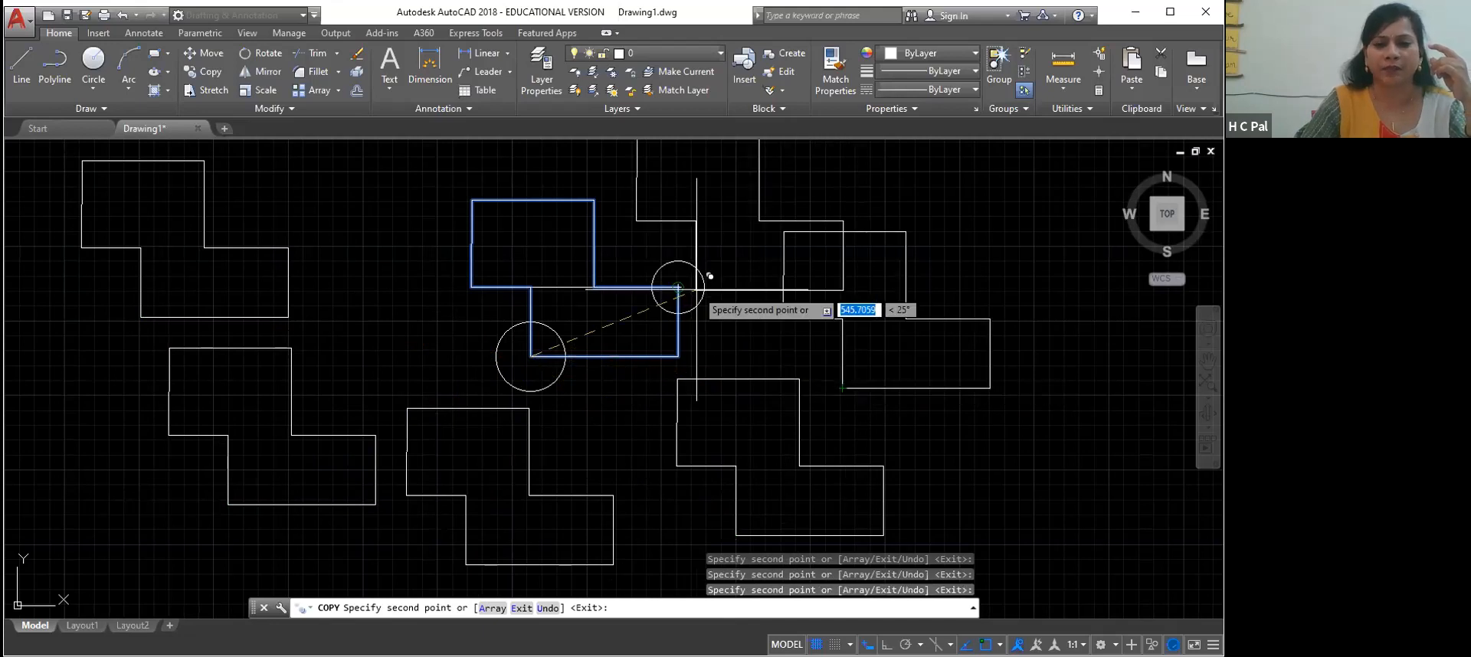
# Place more copies of the stepped outline in a wide ring around the first group, from far left round to upper right
pyautogui.scroll(2, 678, 287)
pyautogui.scroll(-5, 667, 260)
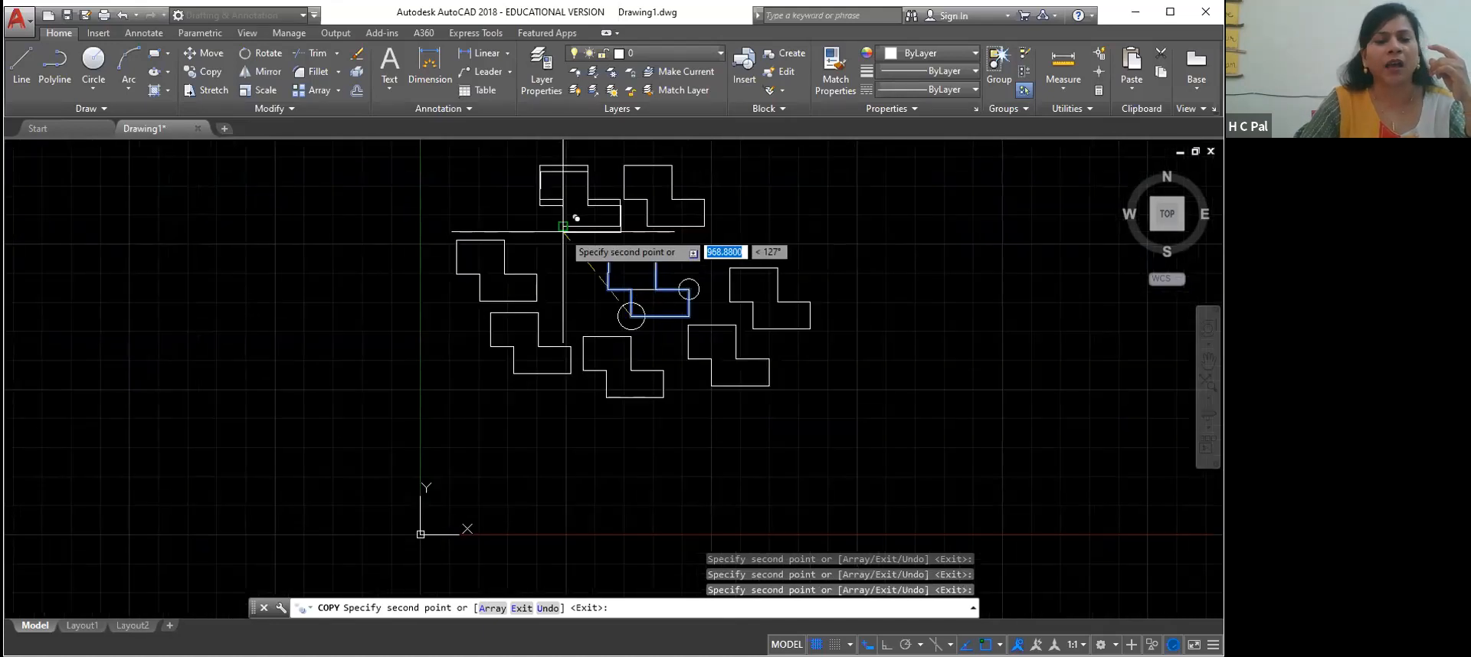
pyautogui.click(188, 473)
pyautogui.click(326, 572)
pyautogui.click(520, 576)
pyautogui.click(735, 539)
pyautogui.click(958, 484)
pyautogui.click(959, 328)
pyautogui.click(901, 232)
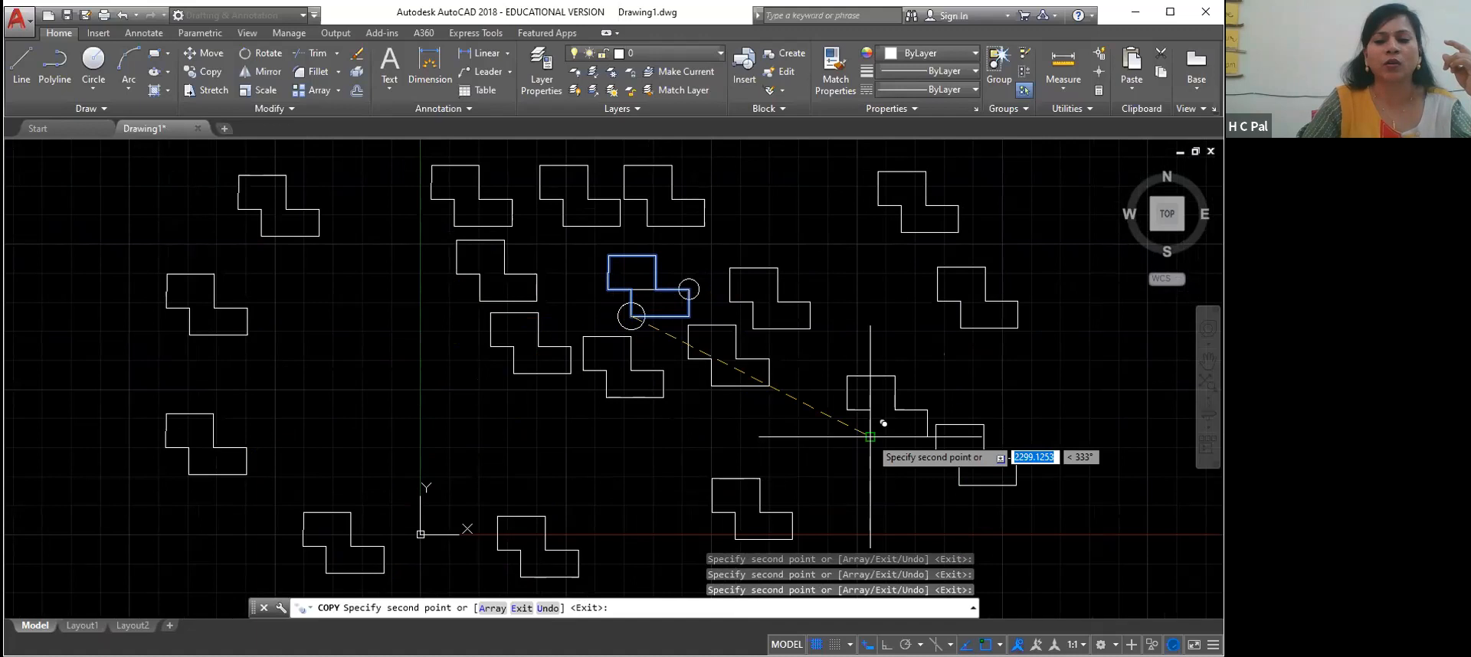
# Fill the gaps below and to the left with further copies of the stepped outline, and end the Copy command
pyautogui.click(577, 479)
pyautogui.click(378, 437)
pyautogui.click(367, 305)
pyautogui.click(445, 404)
pyautogui.click(257, 426)
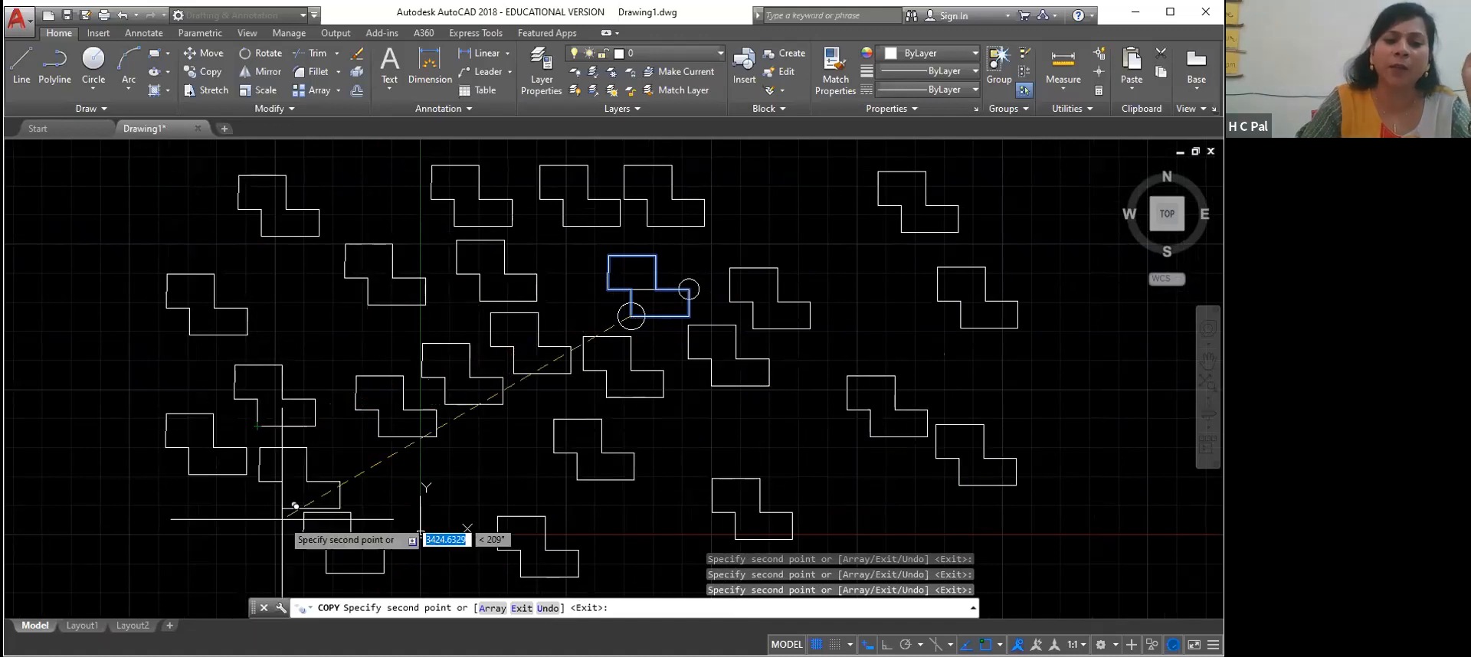
pyautogui.click(114, 264)
pyautogui.click(55, 398)
pyautogui.click(55, 511)
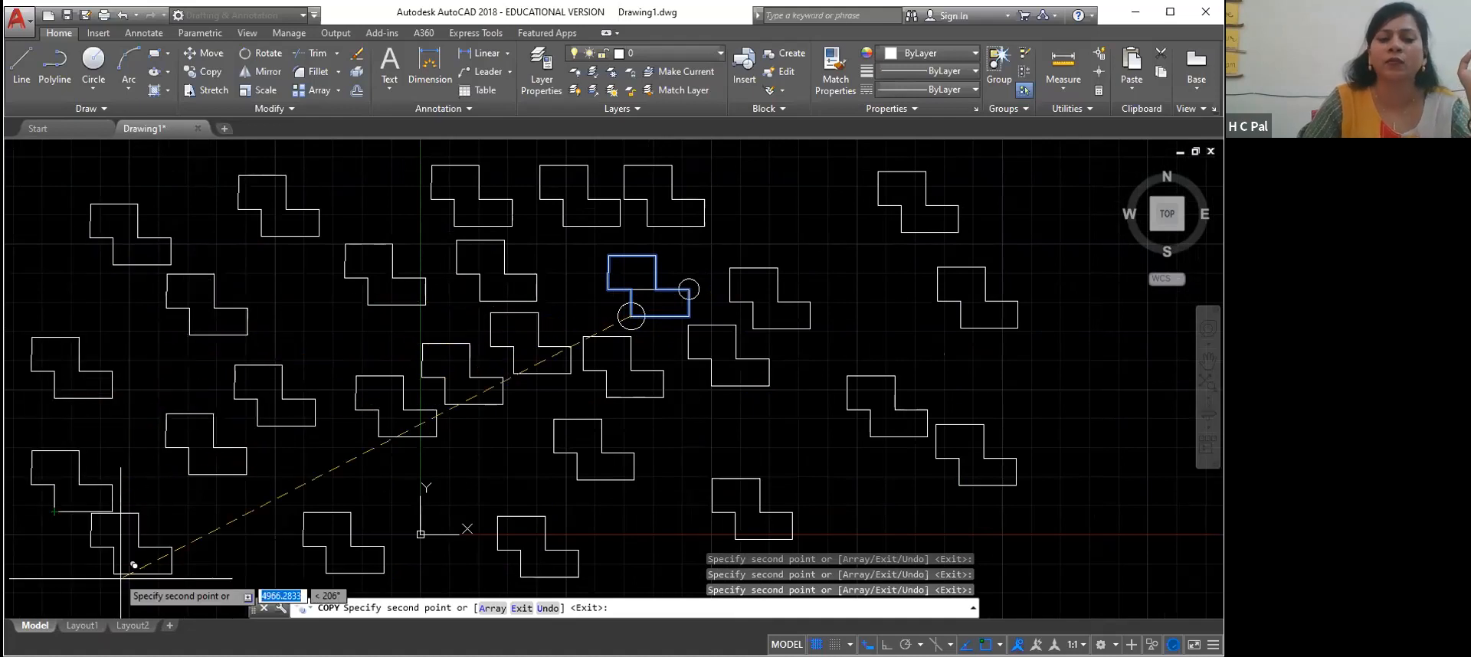
pyautogui.click(203, 580)
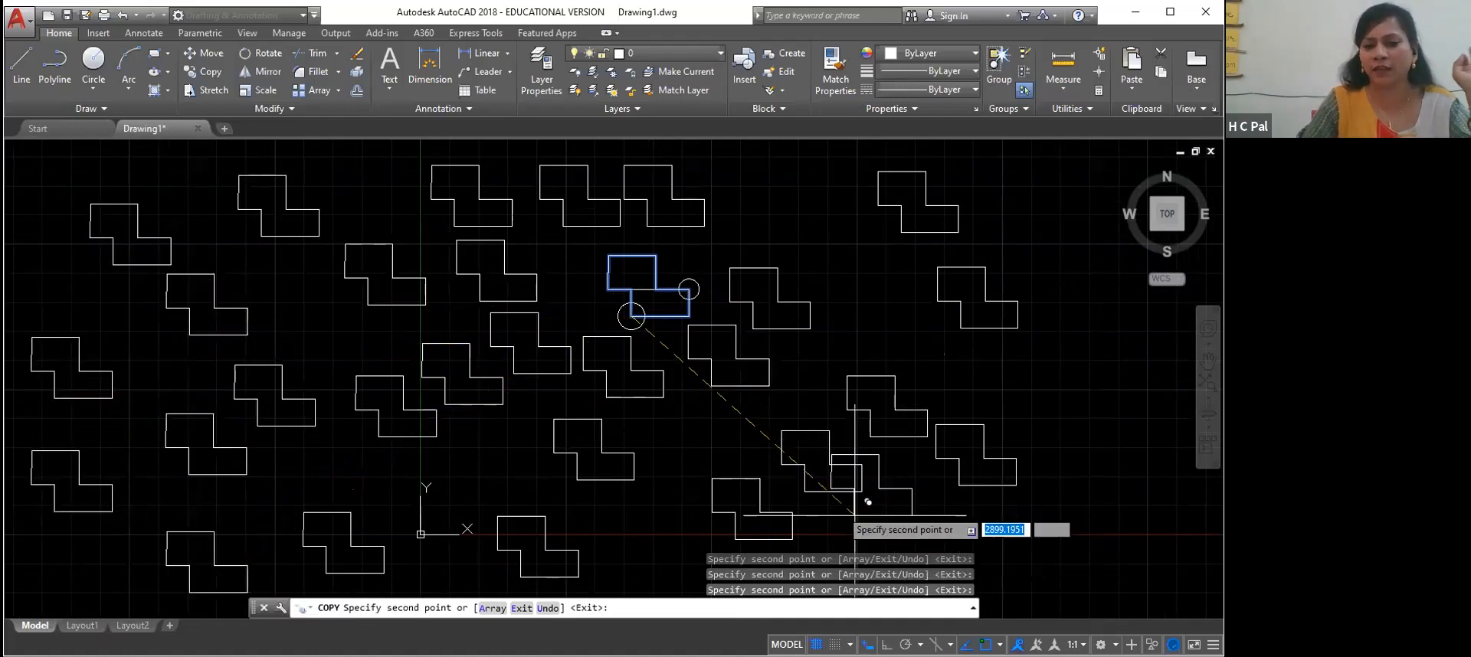
pyautogui.press('Escape')
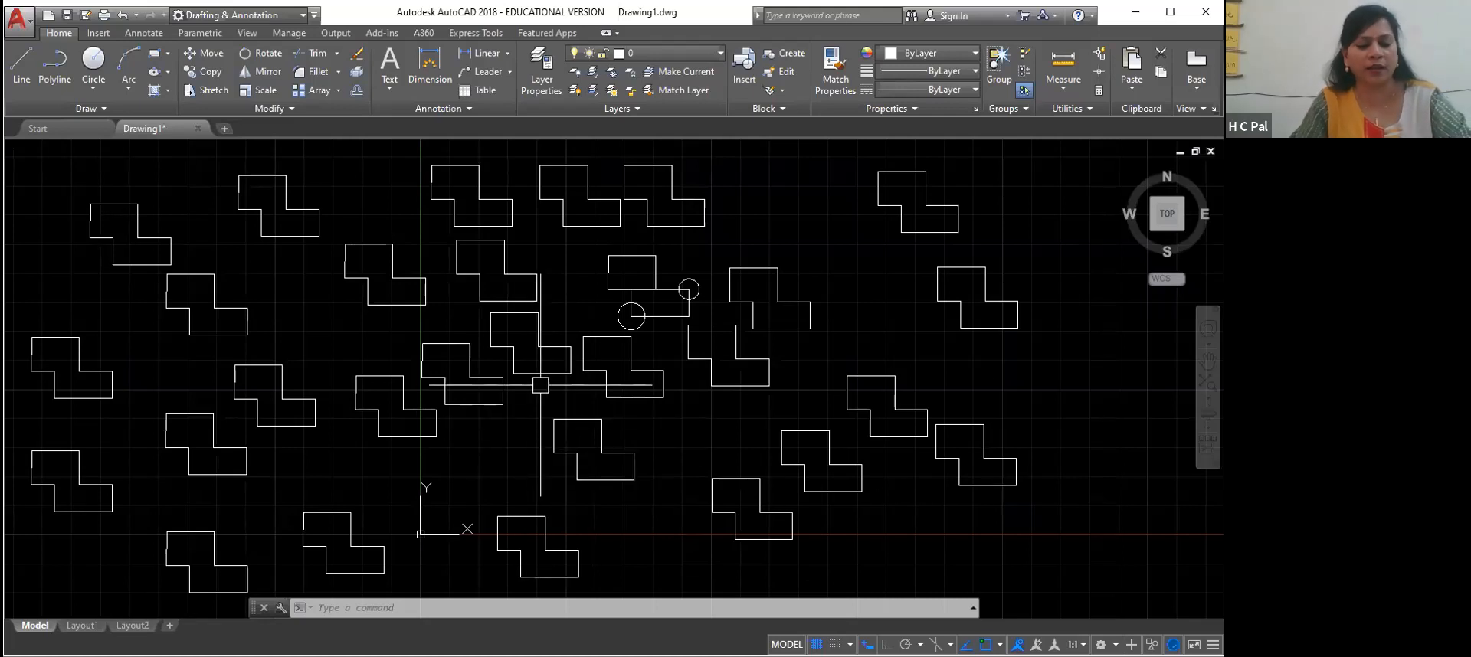
# Delete all objects in the drawing
pyautogui.hotkey('ctrl', 'a')
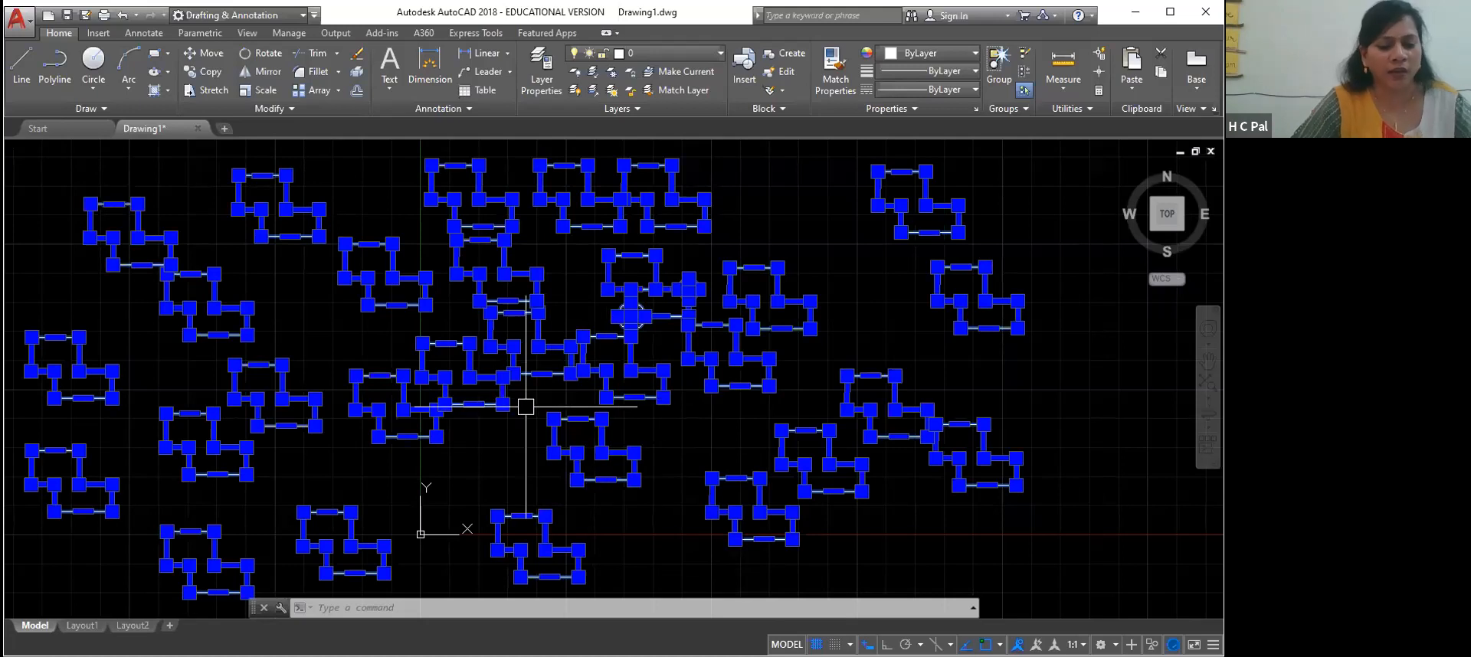
pyautogui.hotkey('ctrl', 'a')
pyautogui.press('Delete')
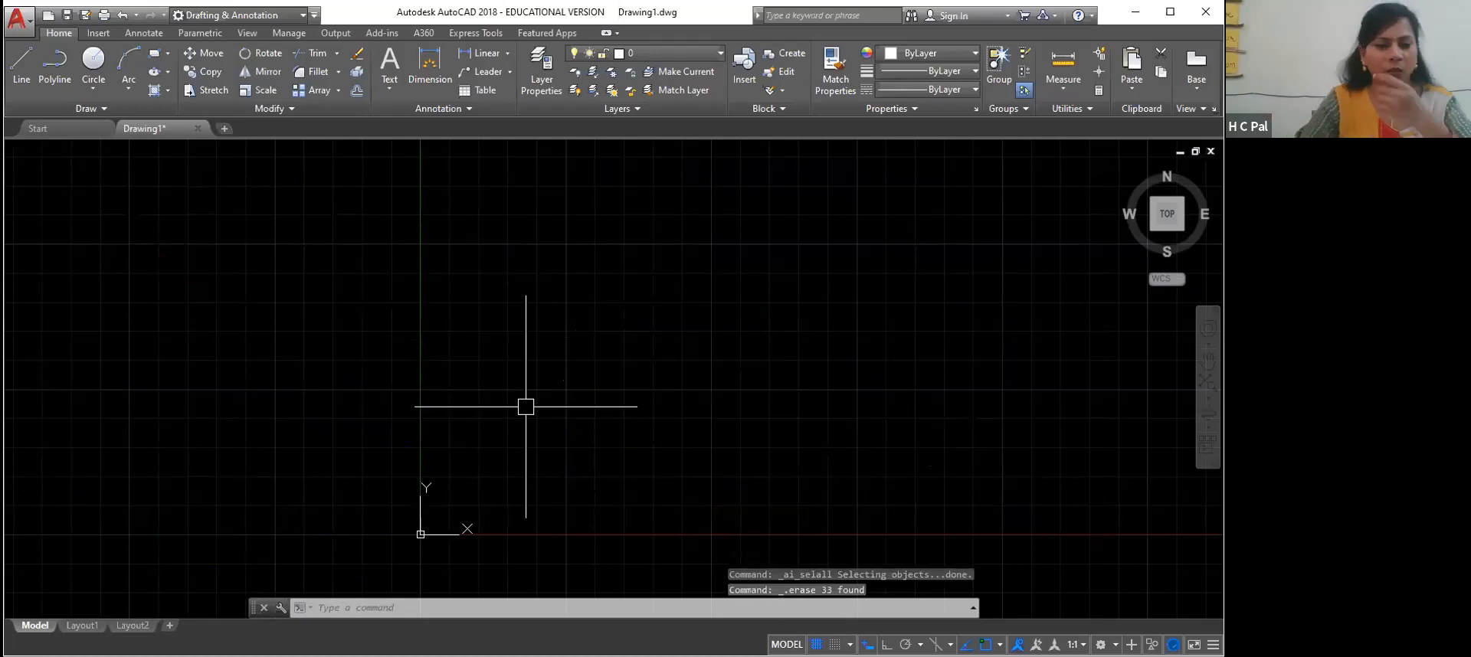
pyautogui.scroll(-5, 523, 404)
pyautogui.rightClick(525, 392)
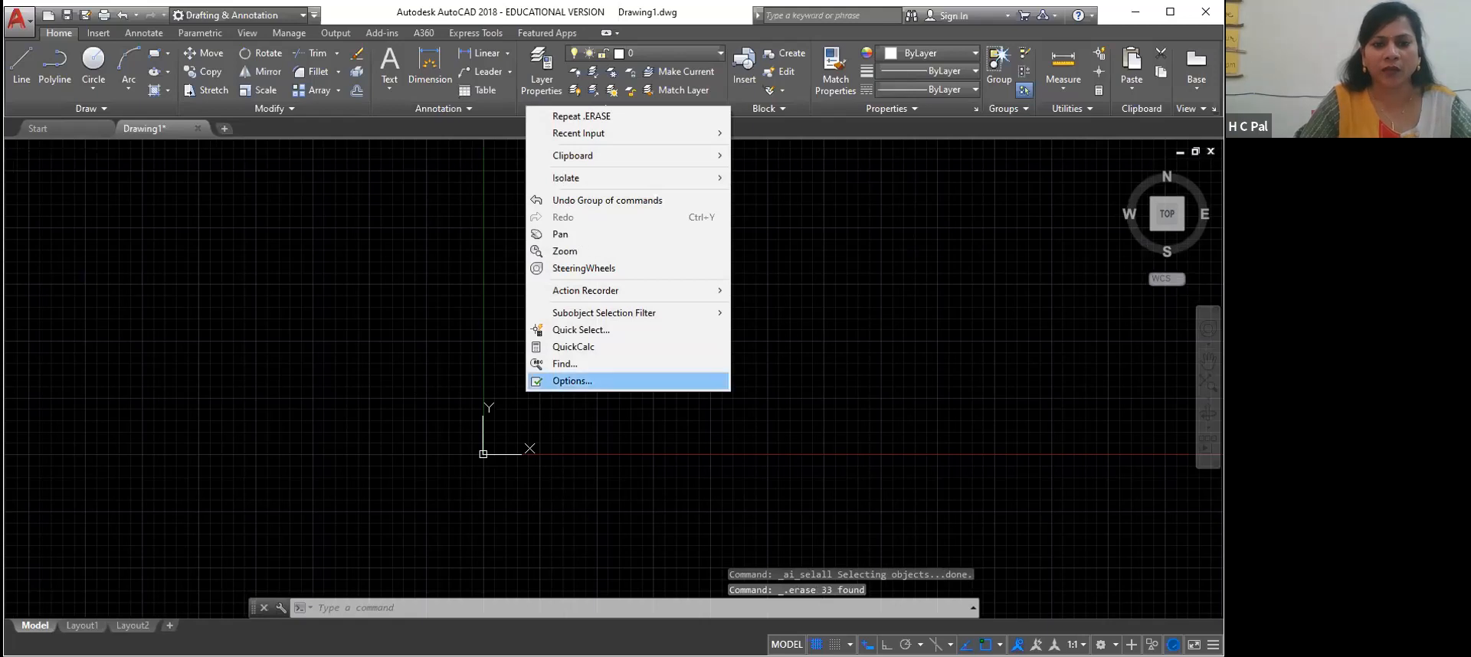
pyautogui.click(560, 234)
pyautogui.moveTo(624, 281); pyautogui.dragTo(236, 411)
pyautogui.rightClick(237, 412)
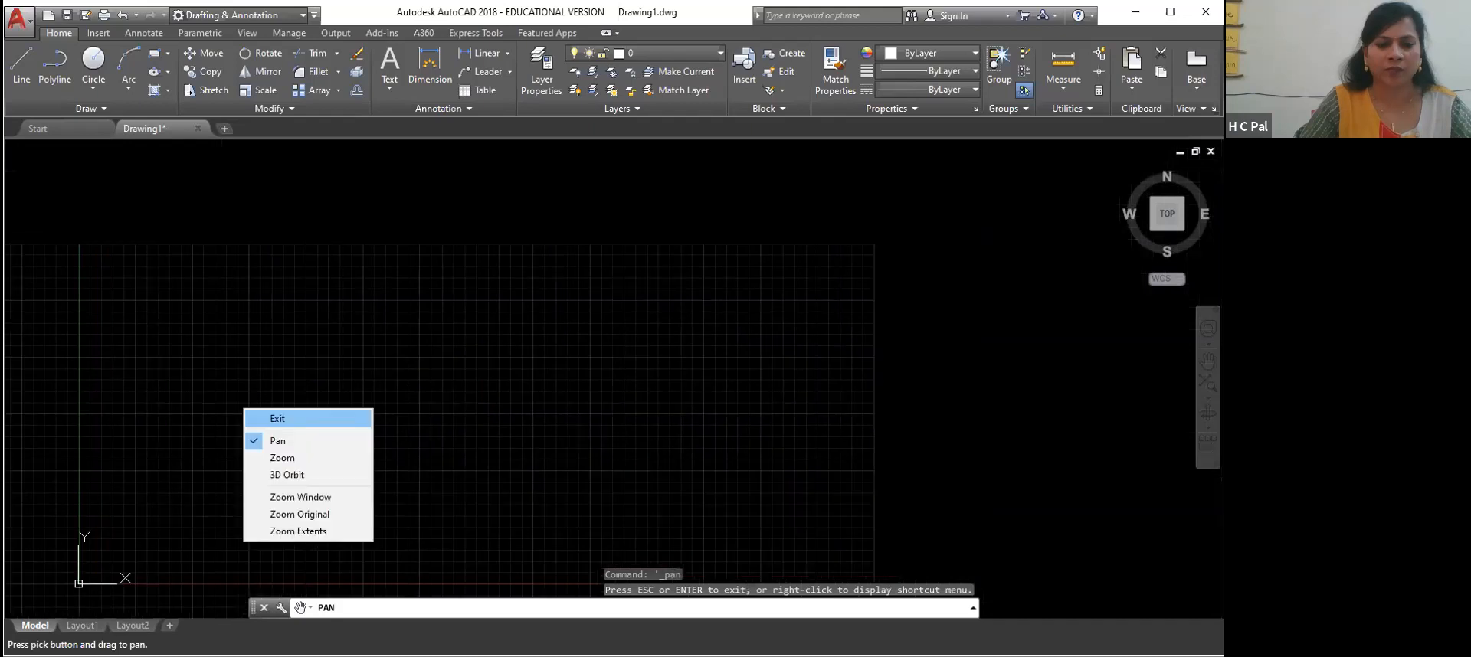
pyautogui.click(264, 421)
pyautogui.click(384, 378)
pyautogui.rightClick(384, 378)
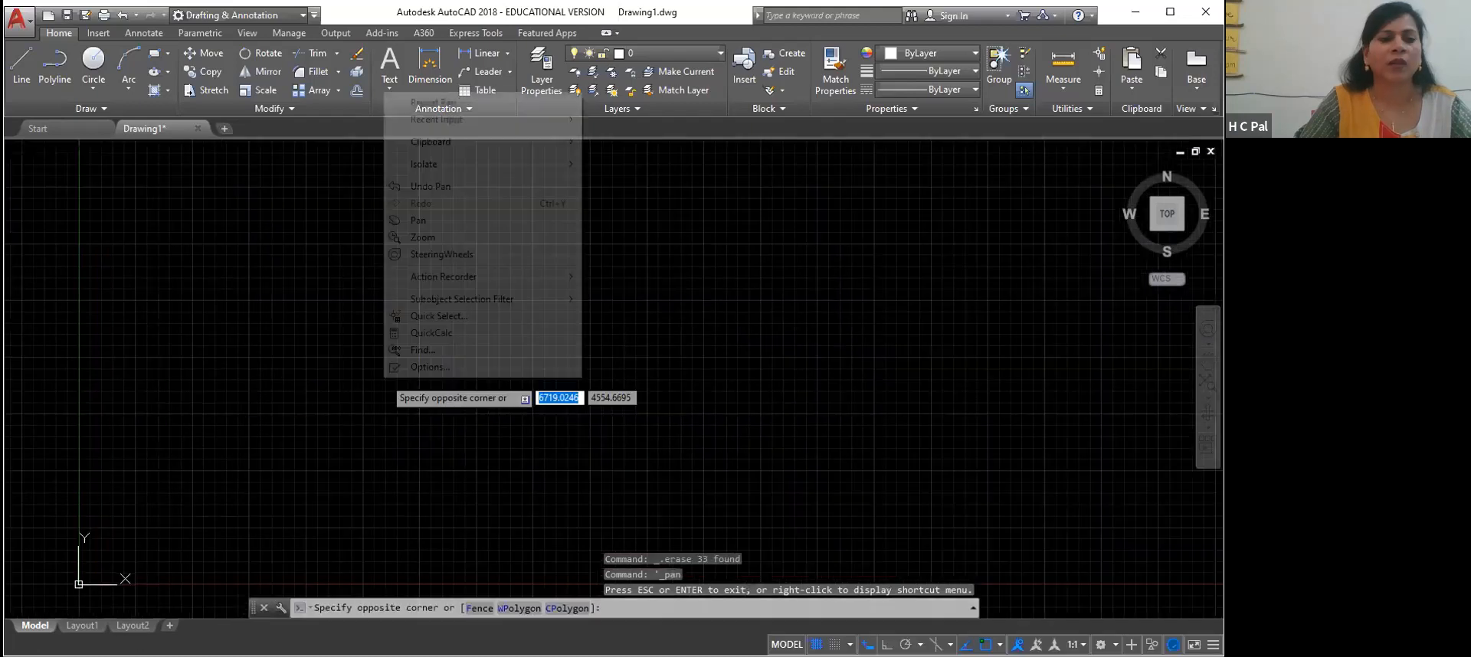
pyautogui.click(265, 72)
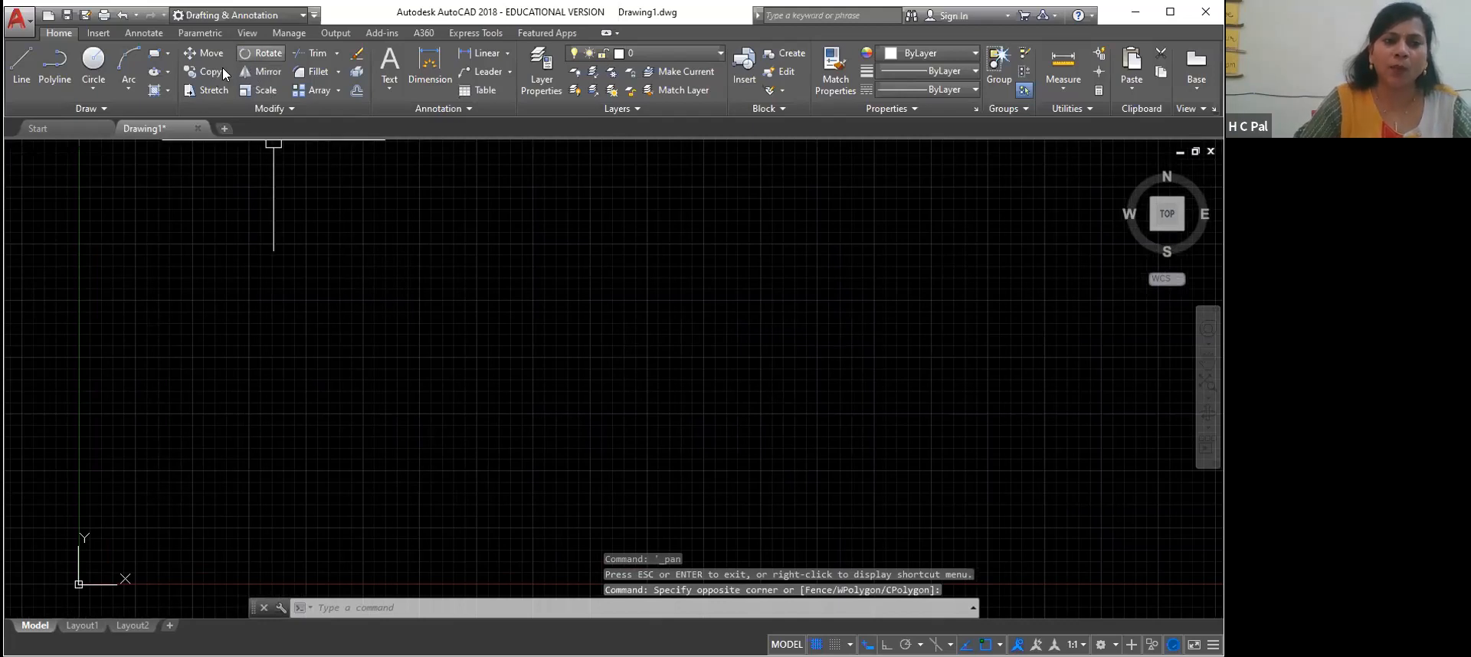
pyautogui.click(249, 72)
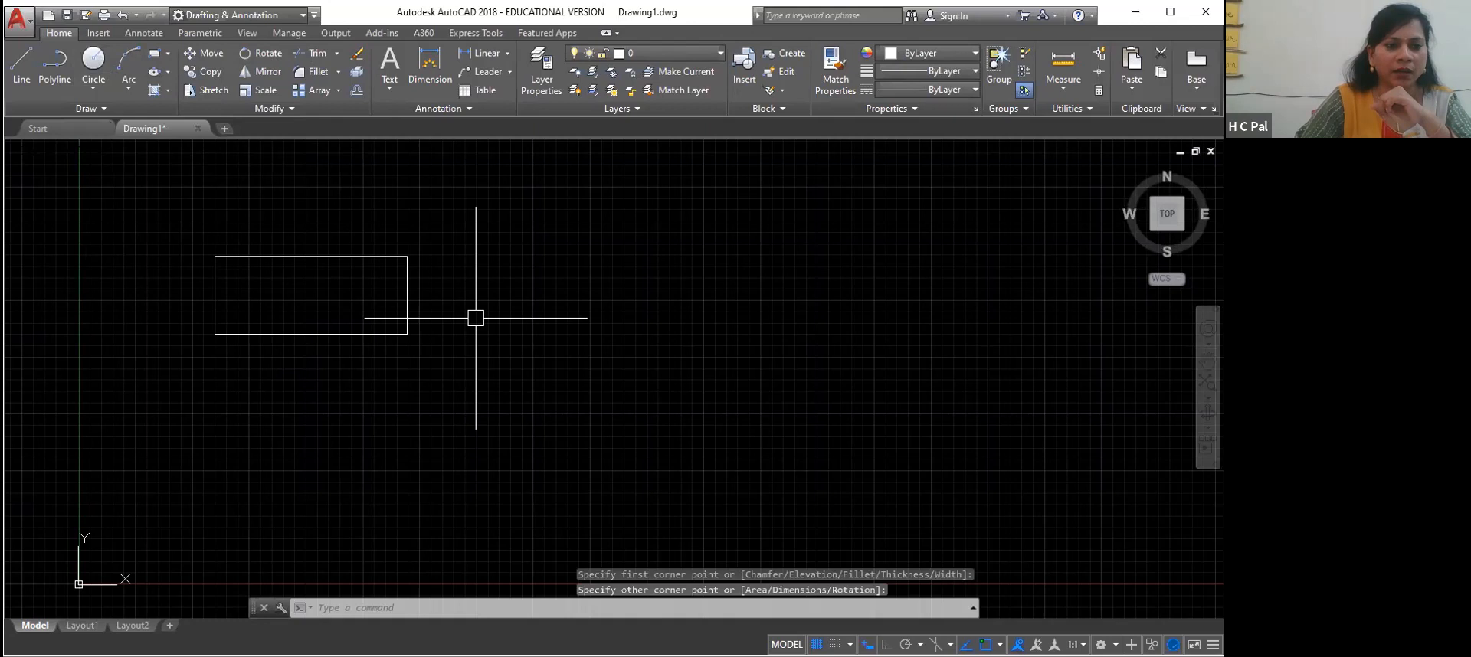
# Try hatching the rectangle's interior with the EARTH pattern, and undo the hatch
pyautogui.click(167, 71)
pyautogui.click(126, 111)
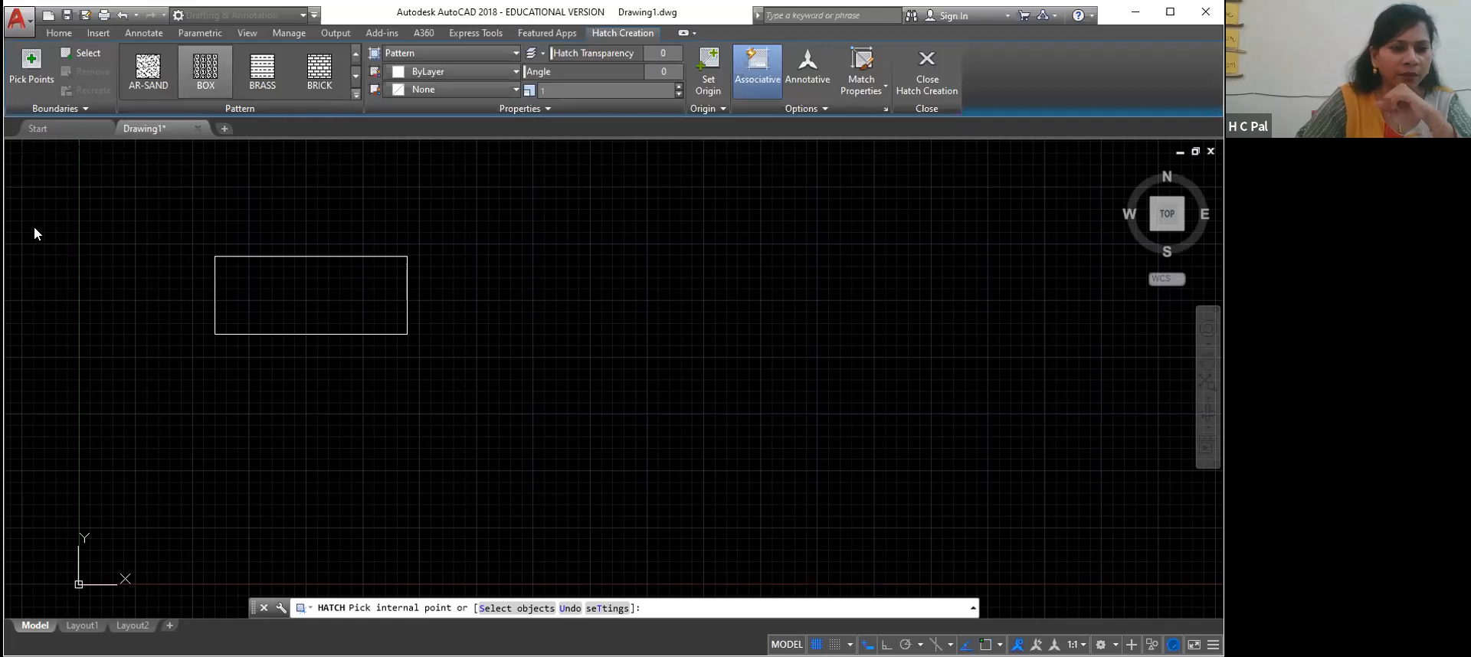
pyautogui.click(358, 93)
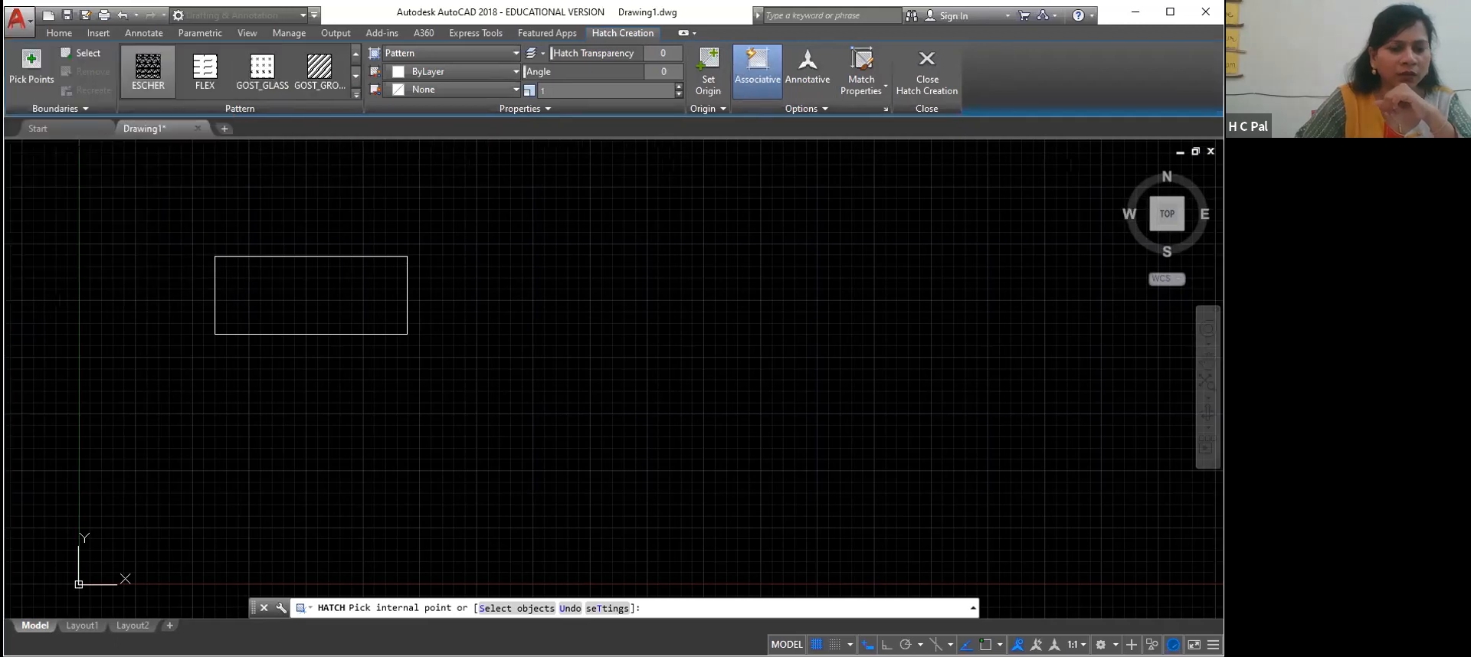
pyautogui.doubleClick(311, 285)
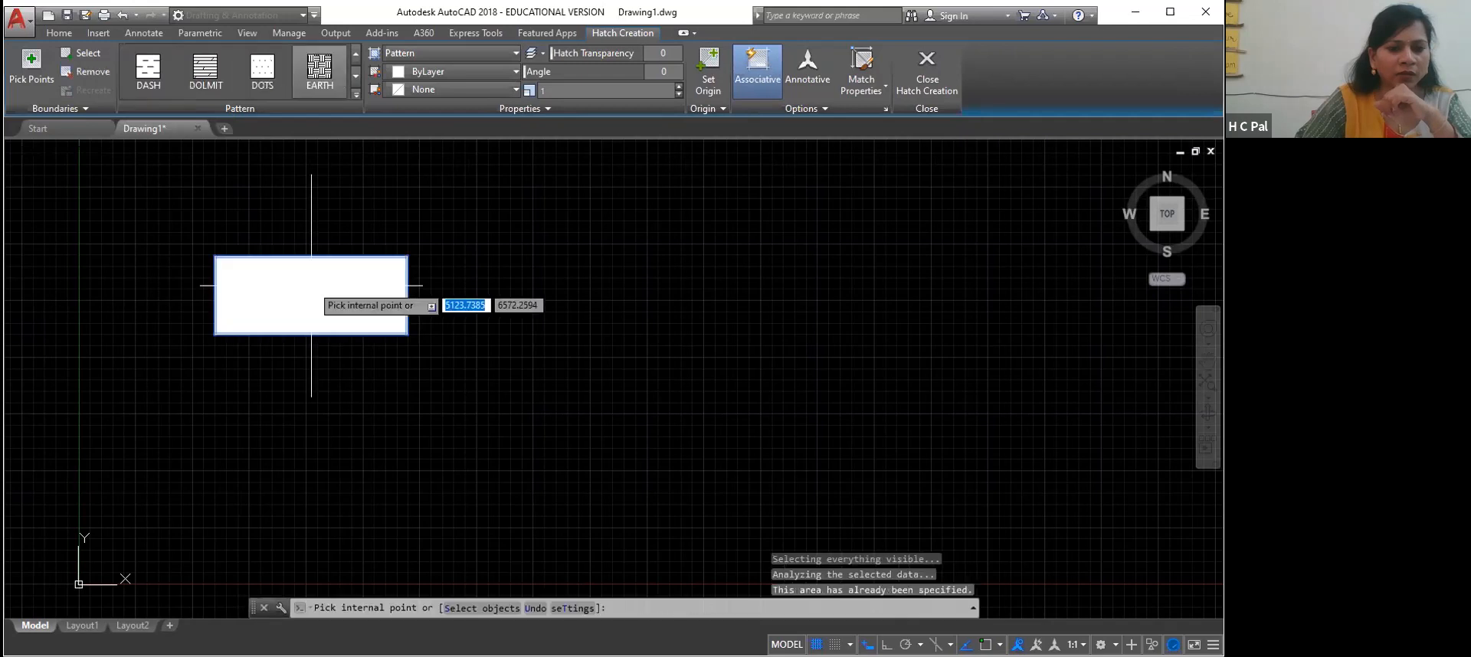
pyautogui.press('Escape')
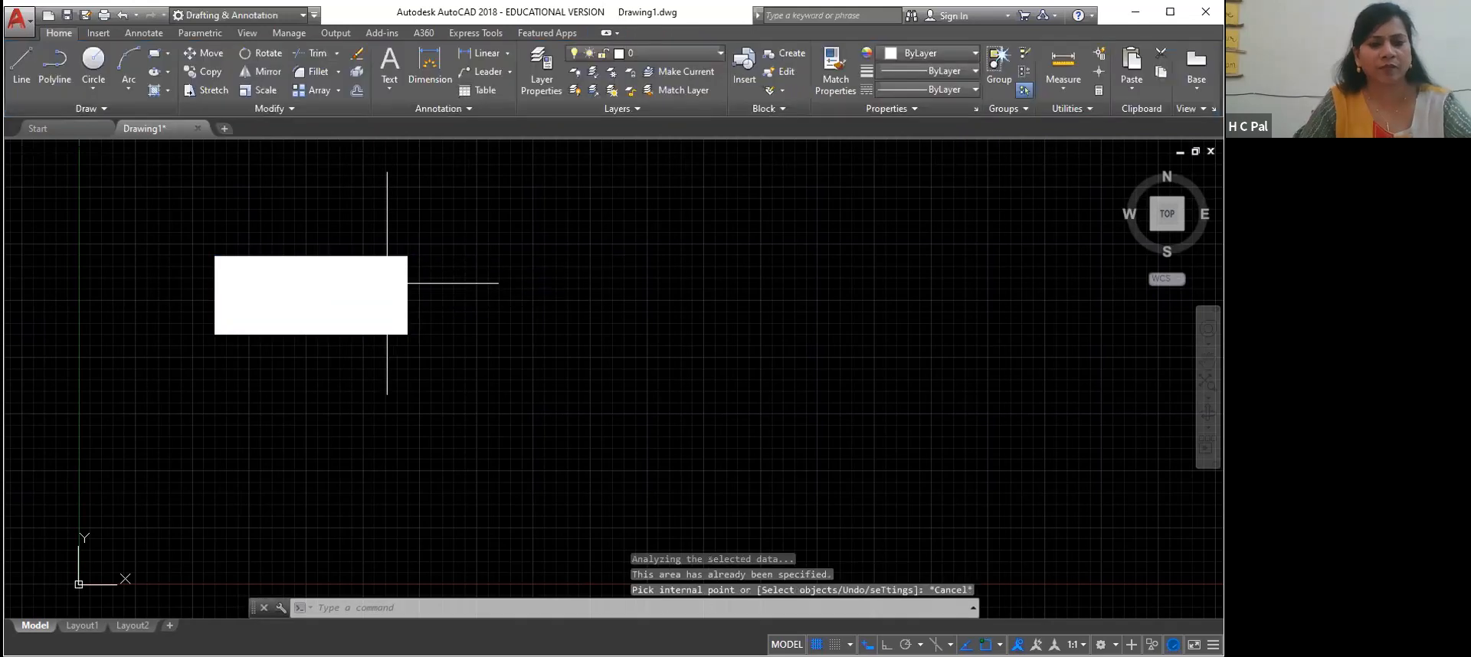
pyautogui.hotkey('ctrl', 'z')
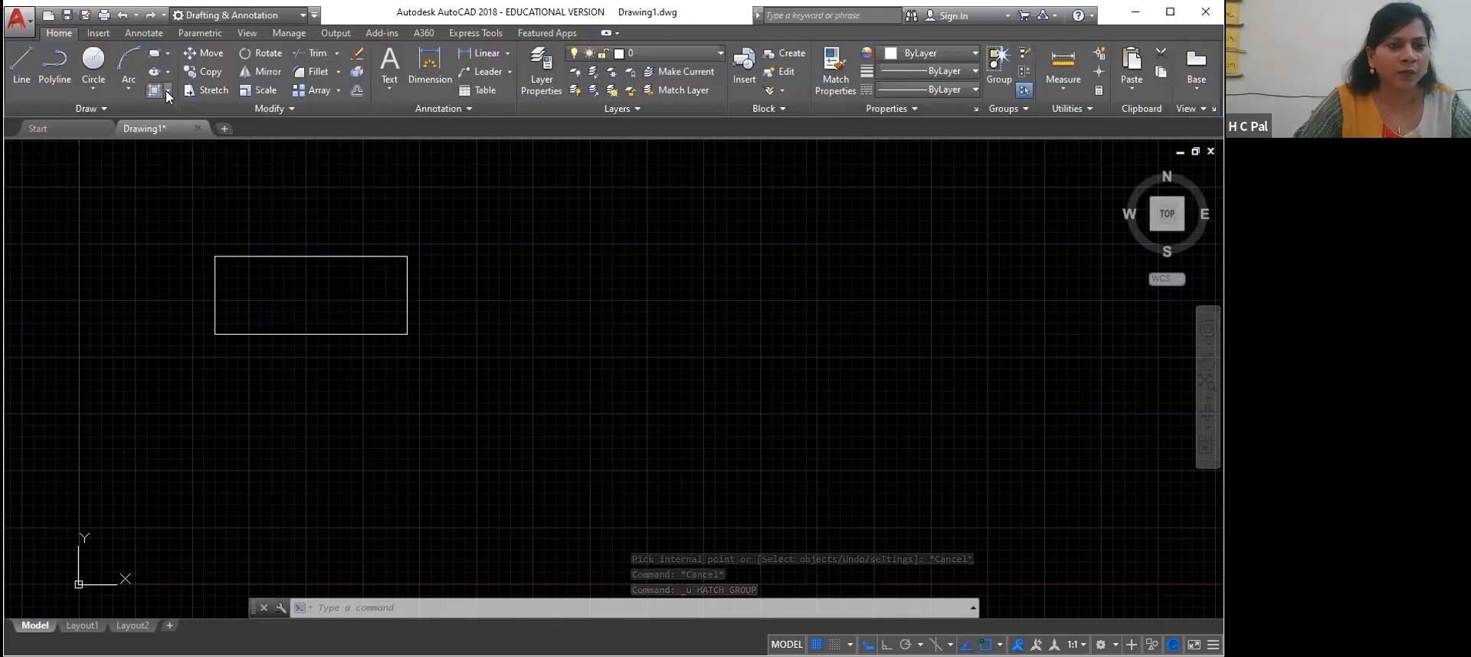
# Hatch the rectangle's interior with the BOX pattern at scale 0.85
pyautogui.click(167, 92)
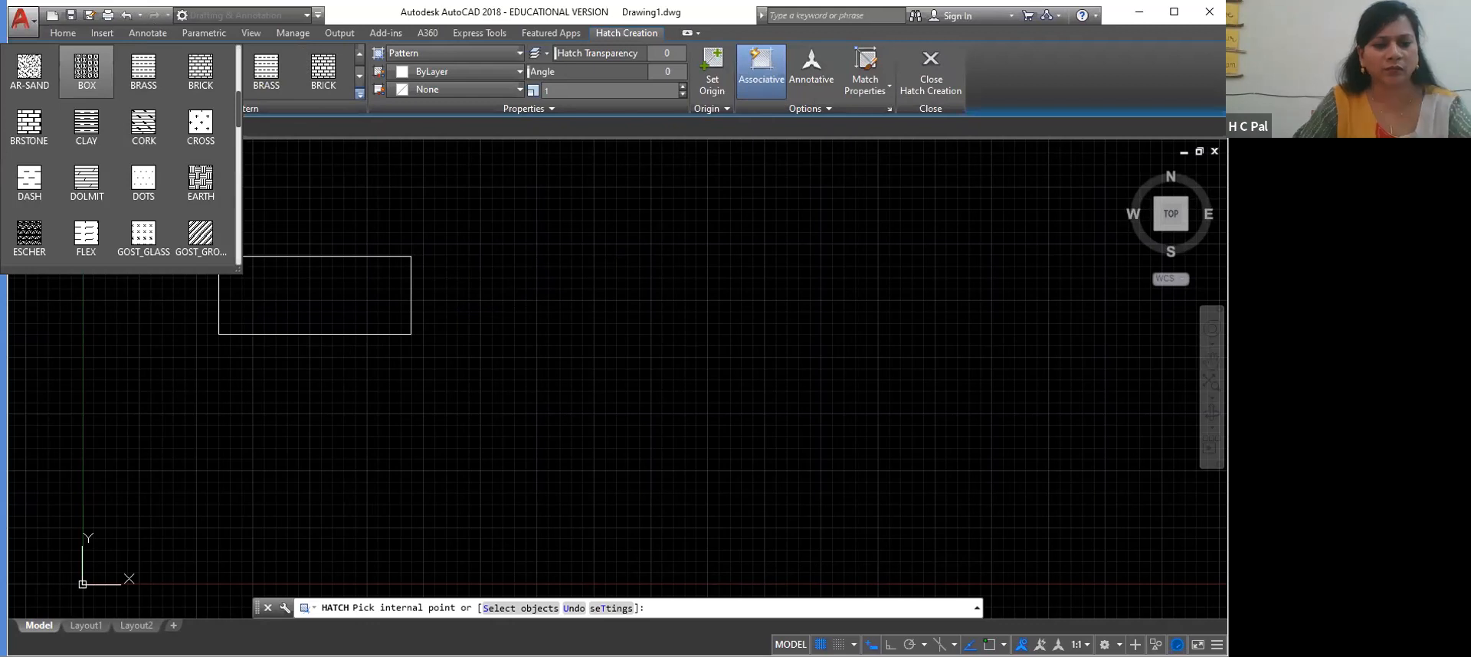
pyautogui.scroll(-1, 29, 238)
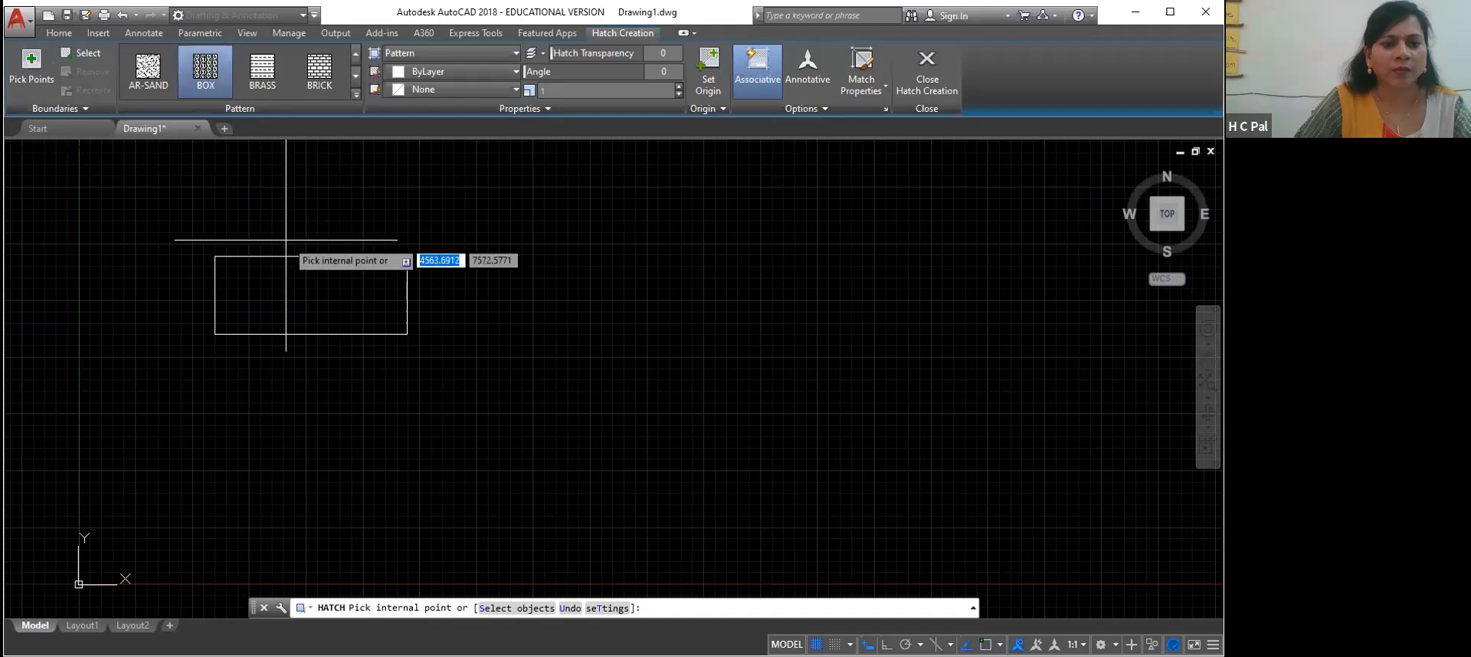
pyautogui.click(310, 280)
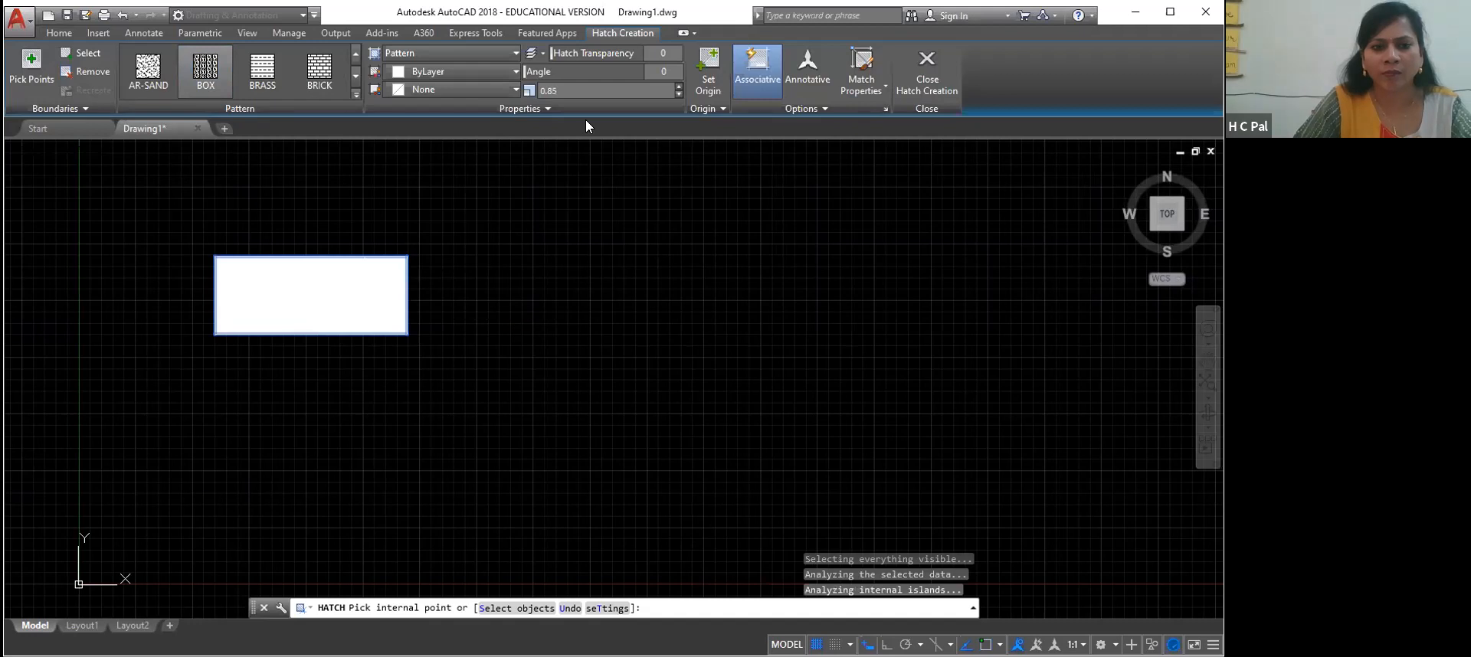
pyautogui.click(332, 290)
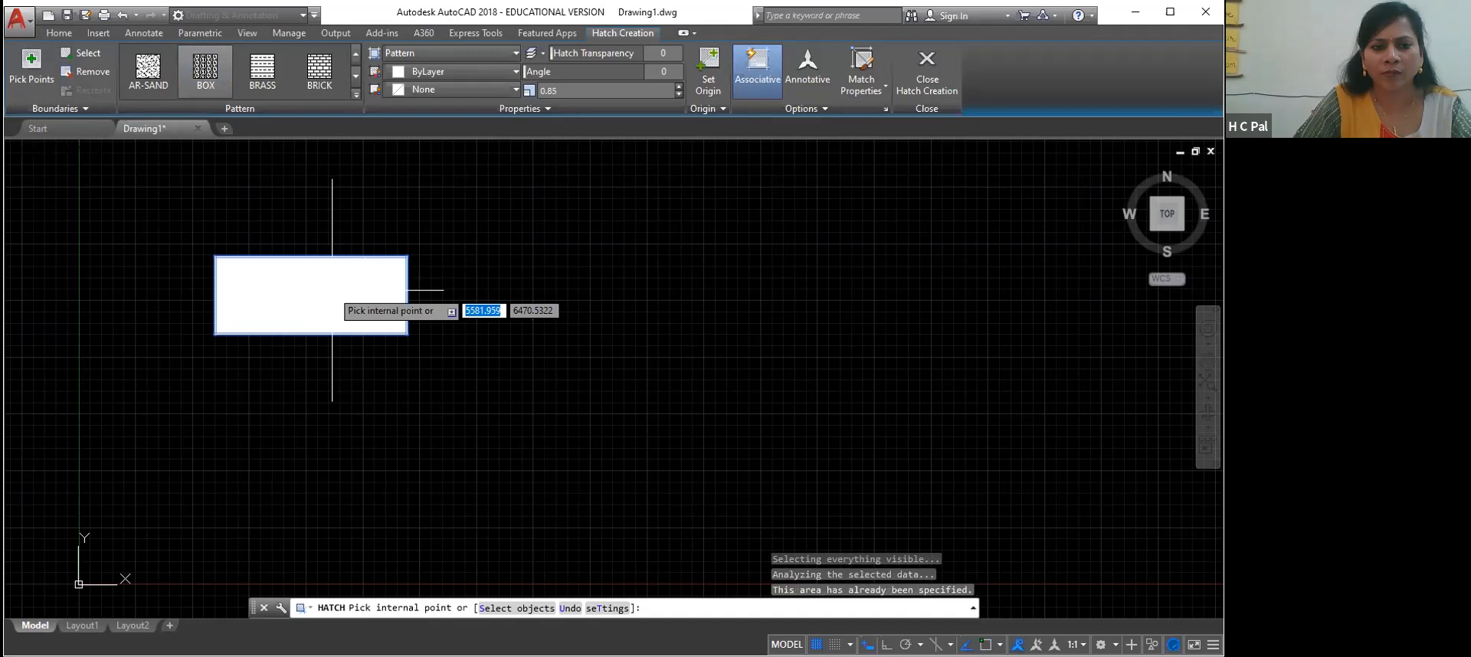
pyautogui.scroll(2, 331, 290)
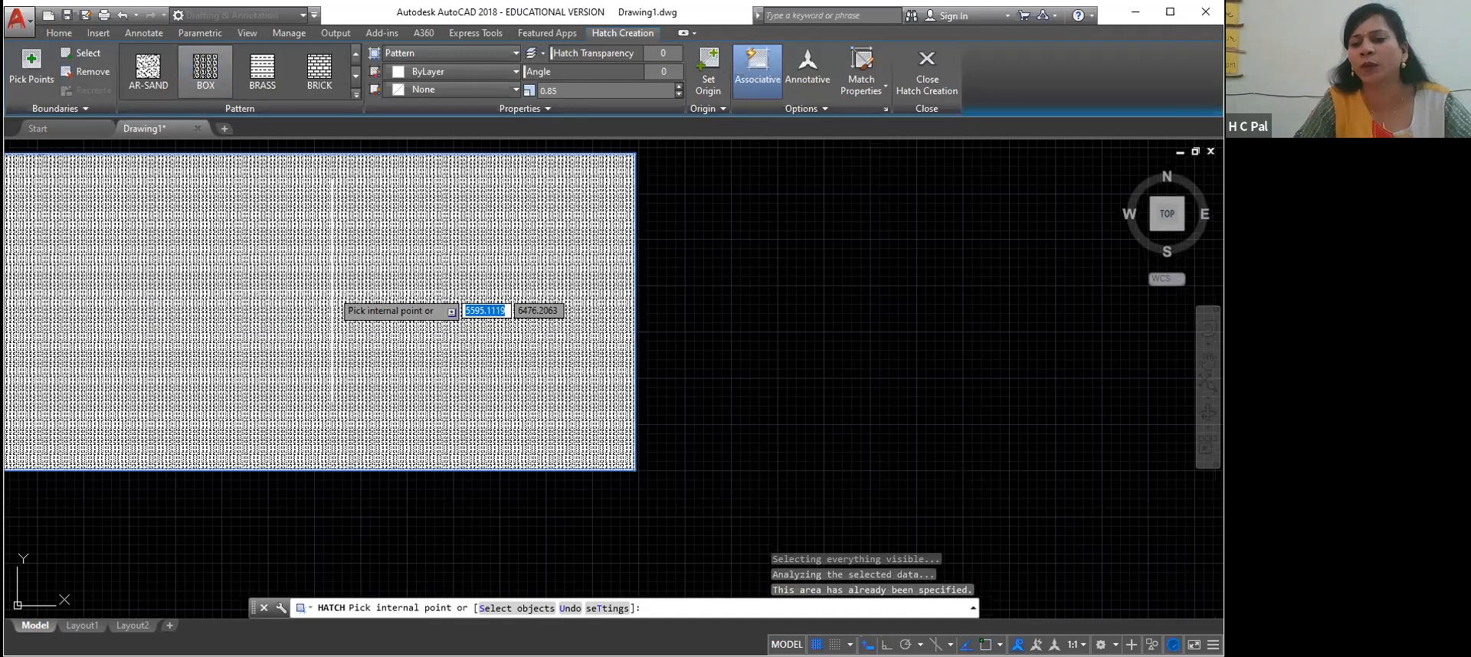
pyautogui.press('Return')
# Delete the BOX hatch from inside the rectangle, keeping the rectangle's outline
pyautogui.rightClick(792, 291)
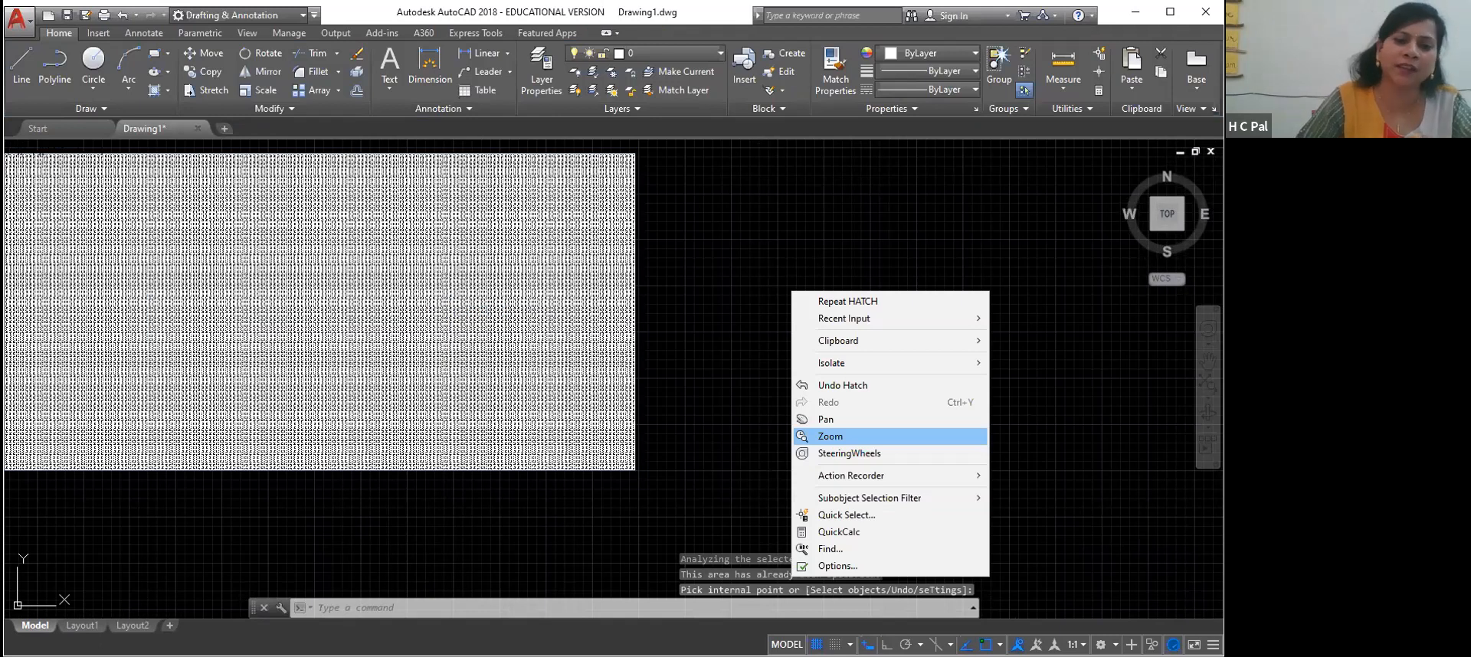
pyautogui.moveTo(614, 146); pyautogui.dragTo(905, 230, button='middle')
pyautogui.scroll(-2, 905, 213)
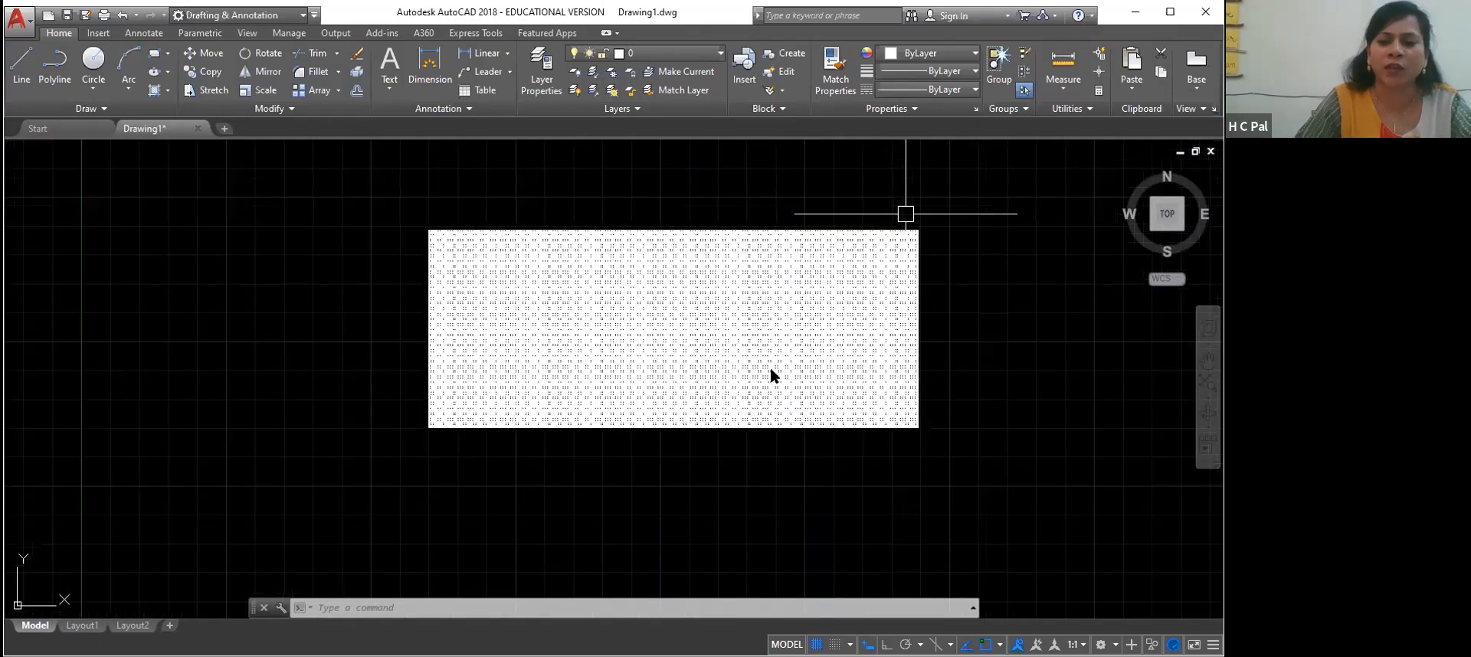
pyautogui.scroll(-4, 905, 214)
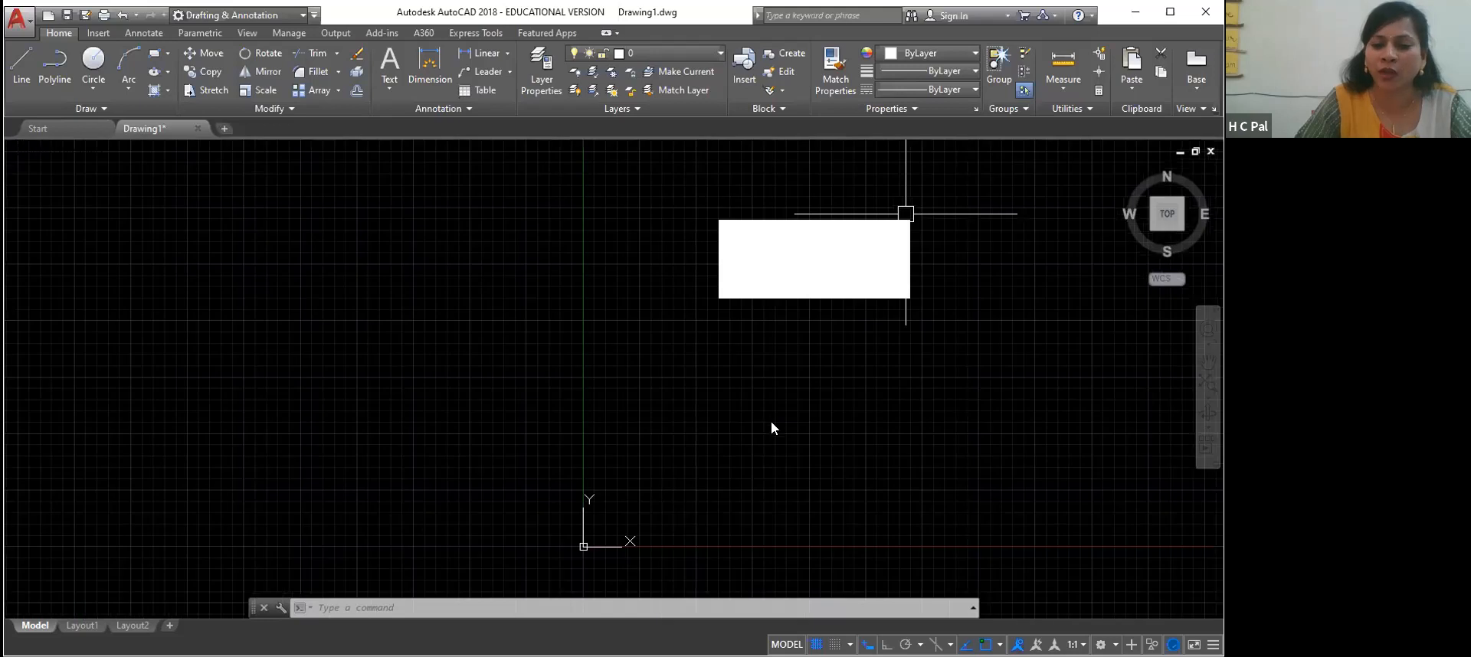
pyautogui.rightClick(758, 473)
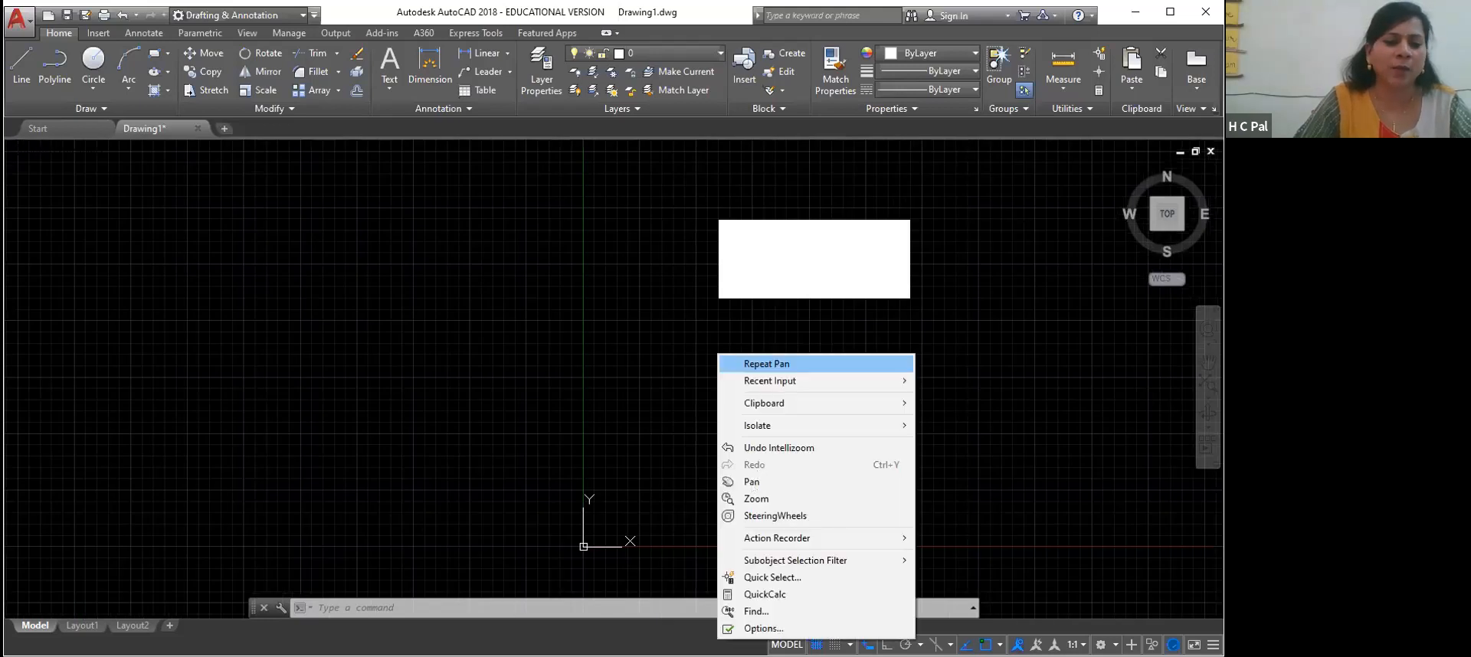
pyautogui.click(766, 364)
pyautogui.moveTo(802, 253); pyautogui.dragTo(241, 339)
pyautogui.rightClick(445, 286)
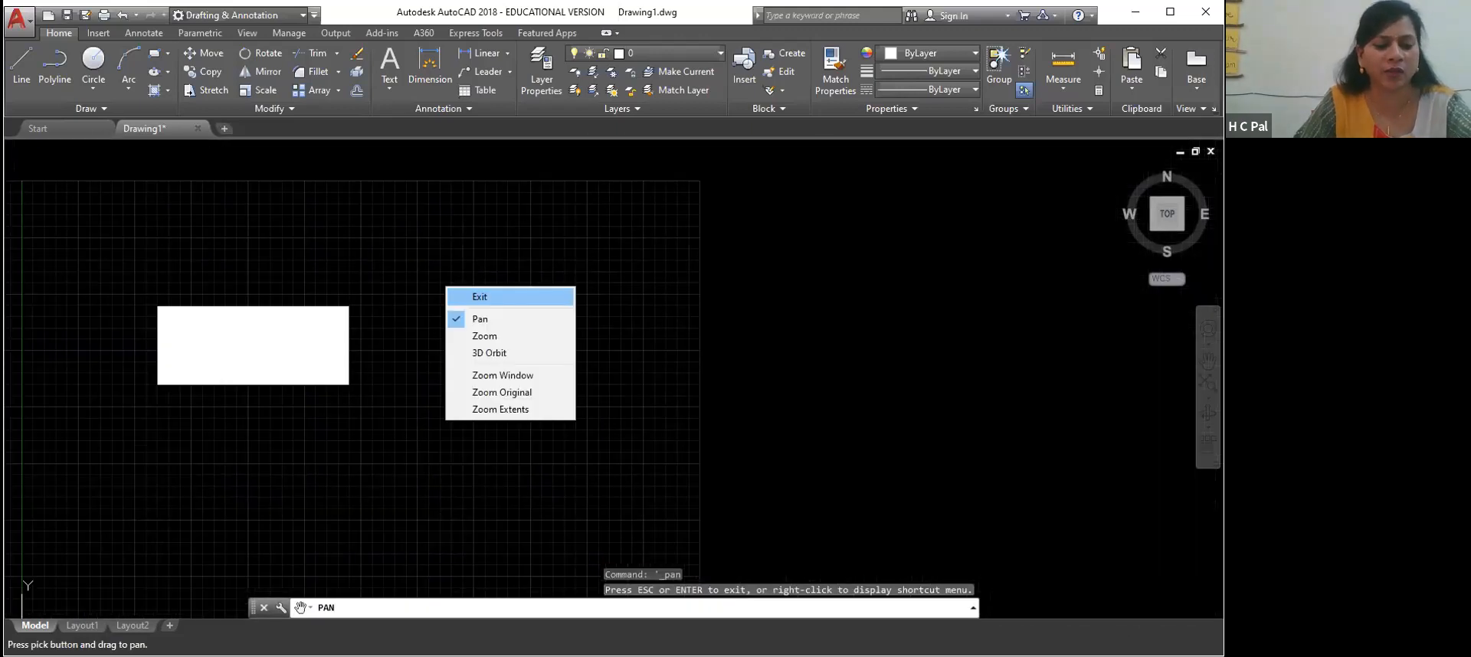
pyautogui.click(489, 293)
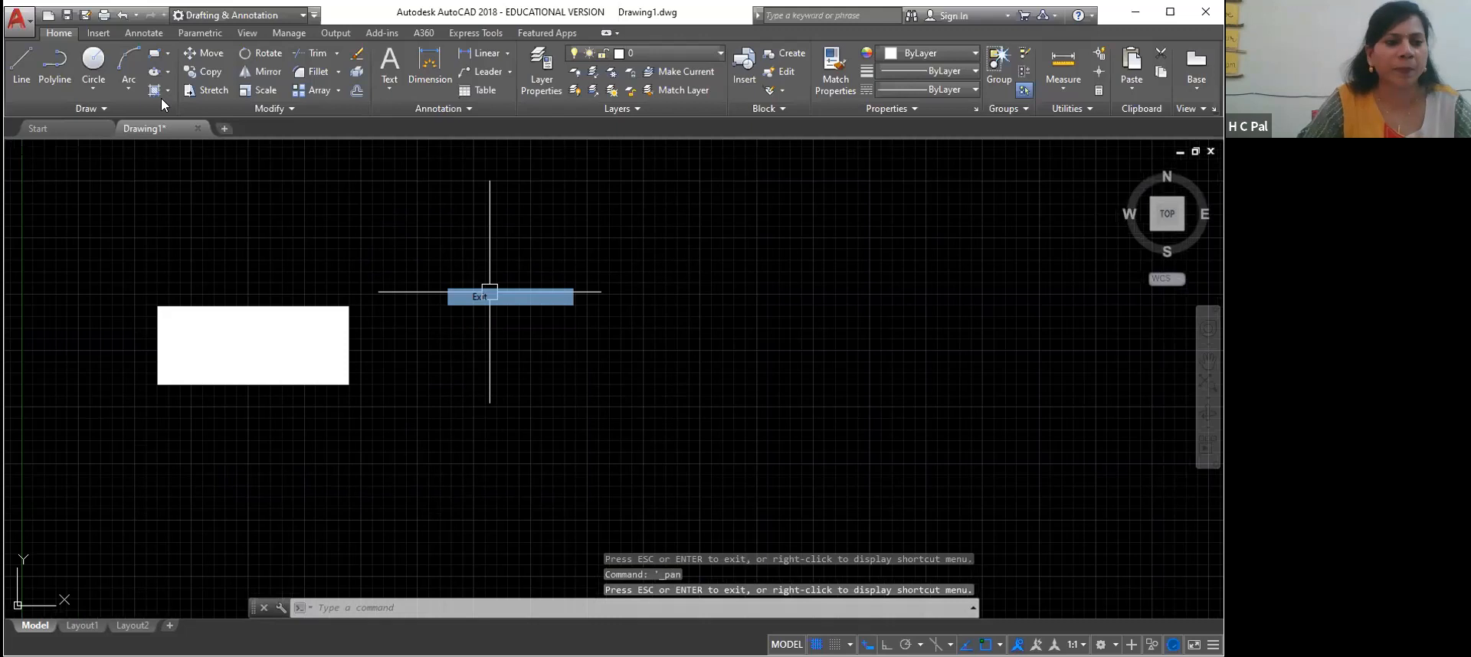
pyautogui.click(314, 349)
pyautogui.press('Delete')
# Hatch the rectangle's interior with the ANSI31 pattern at scale 1, and end the Hatch command
pyautogui.click(168, 90)
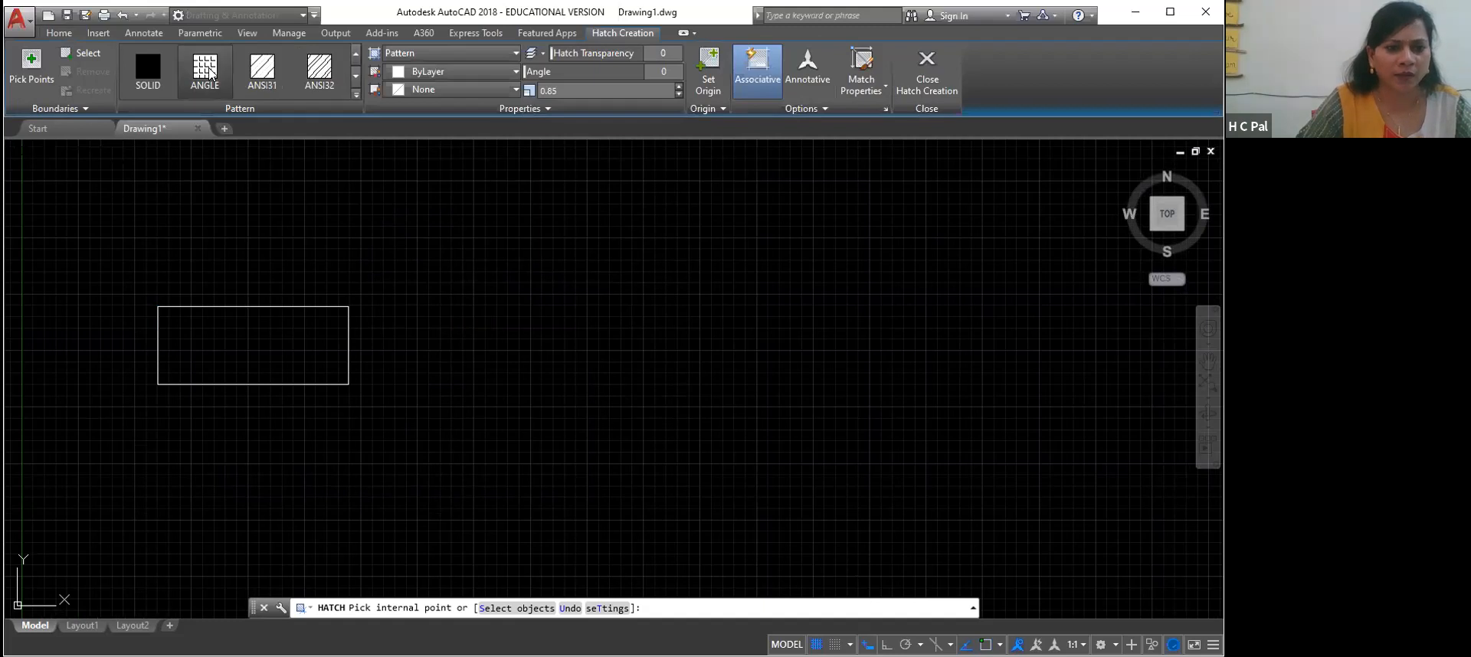
pyautogui.click(210, 74)
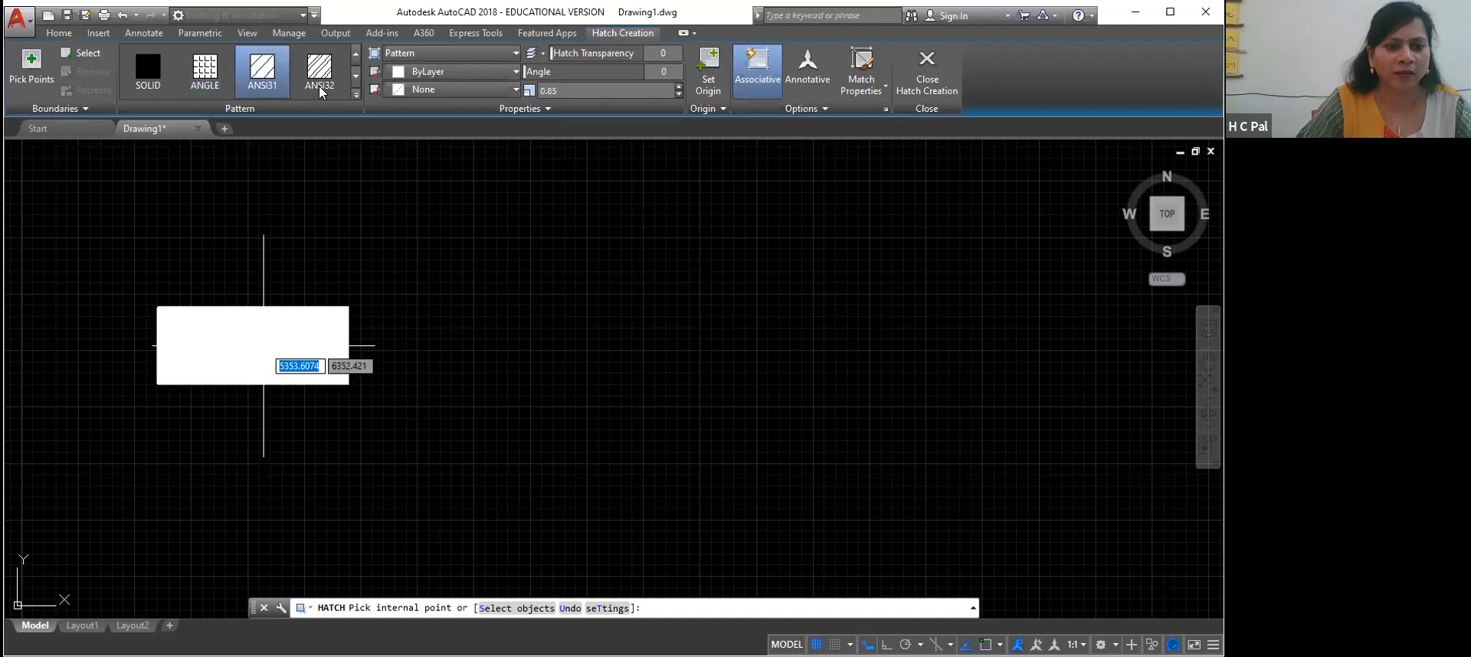
pyautogui.click(262, 70)
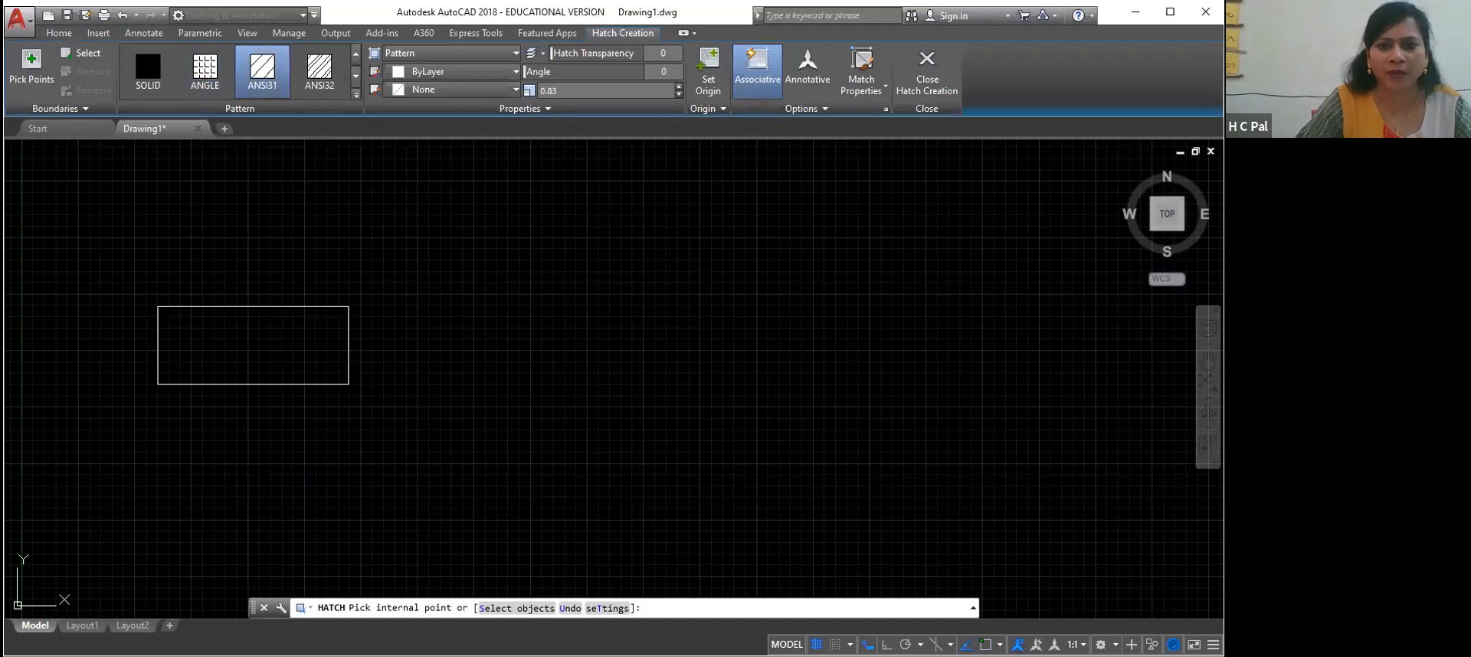
pyautogui.moveTo(584, 93); pyautogui.dragTo(528, 96)
pyautogui.write('1')
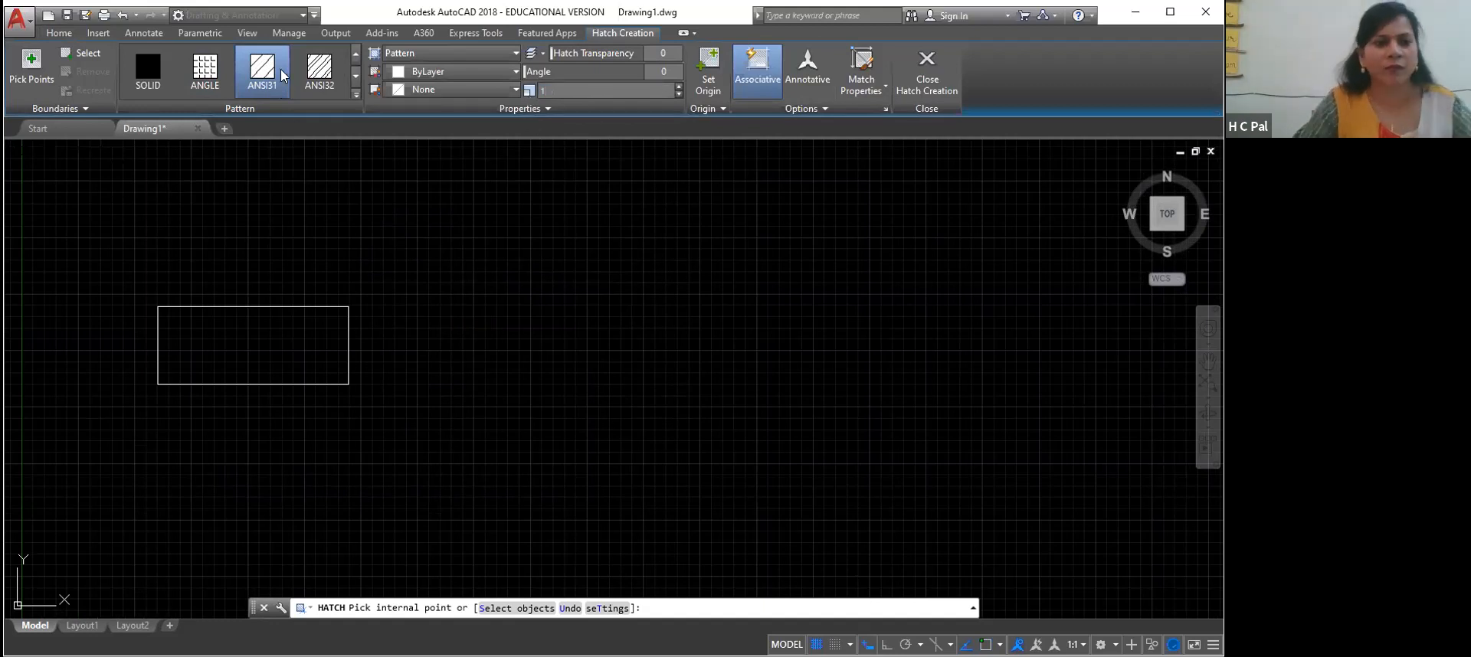
pyautogui.click(270, 341)
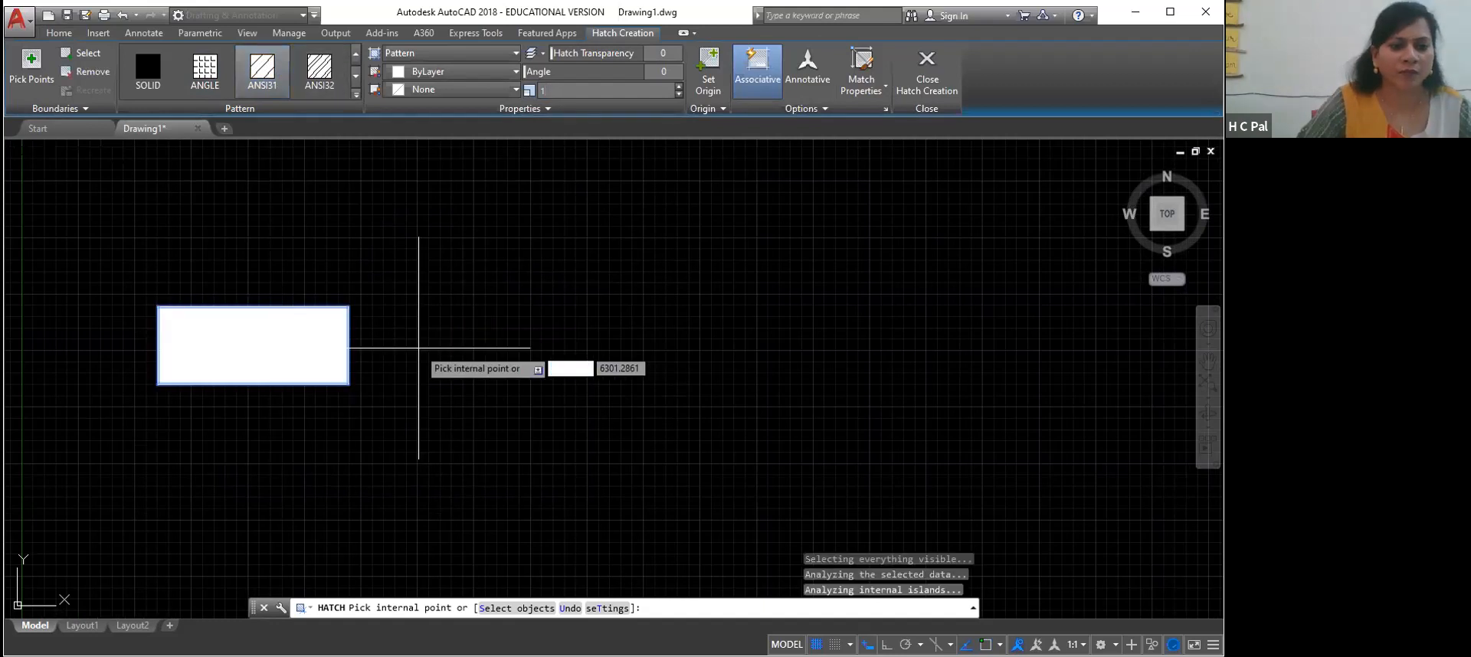
pyautogui.scroll(2, 419, 349)
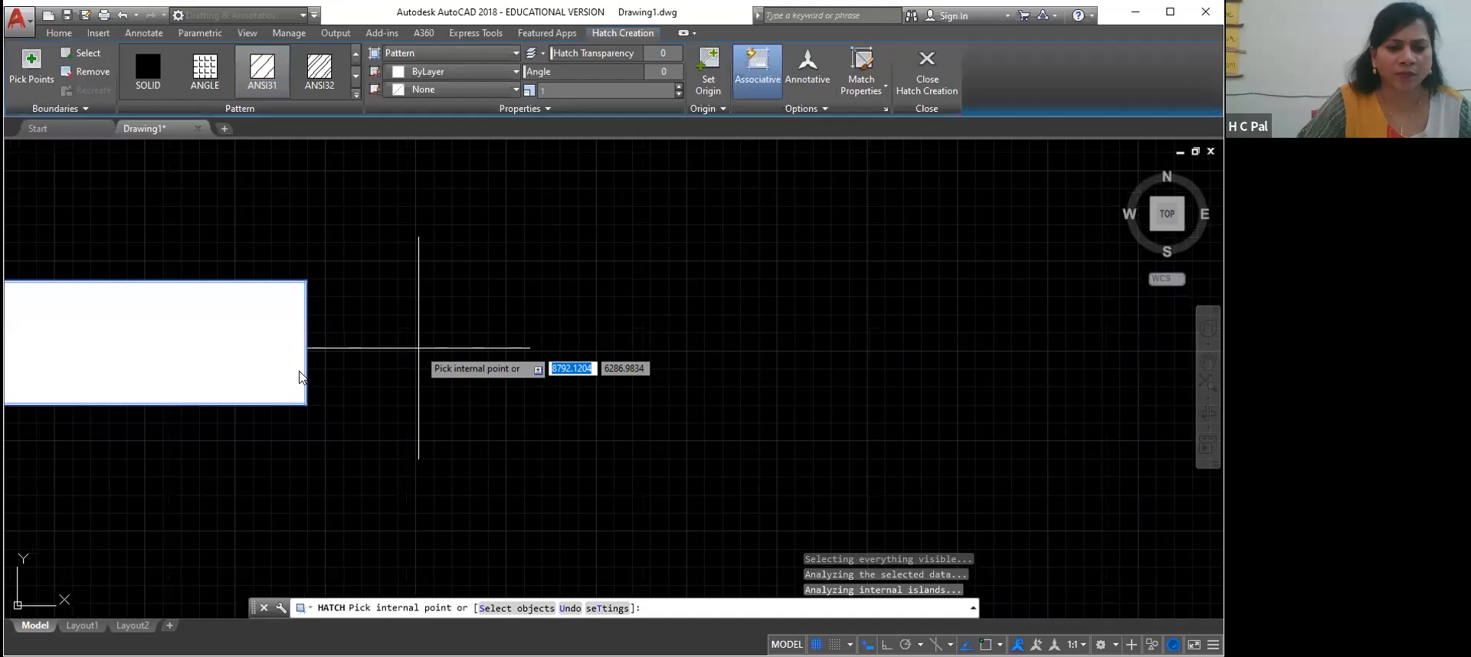
pyautogui.scroll(5, 300, 371)
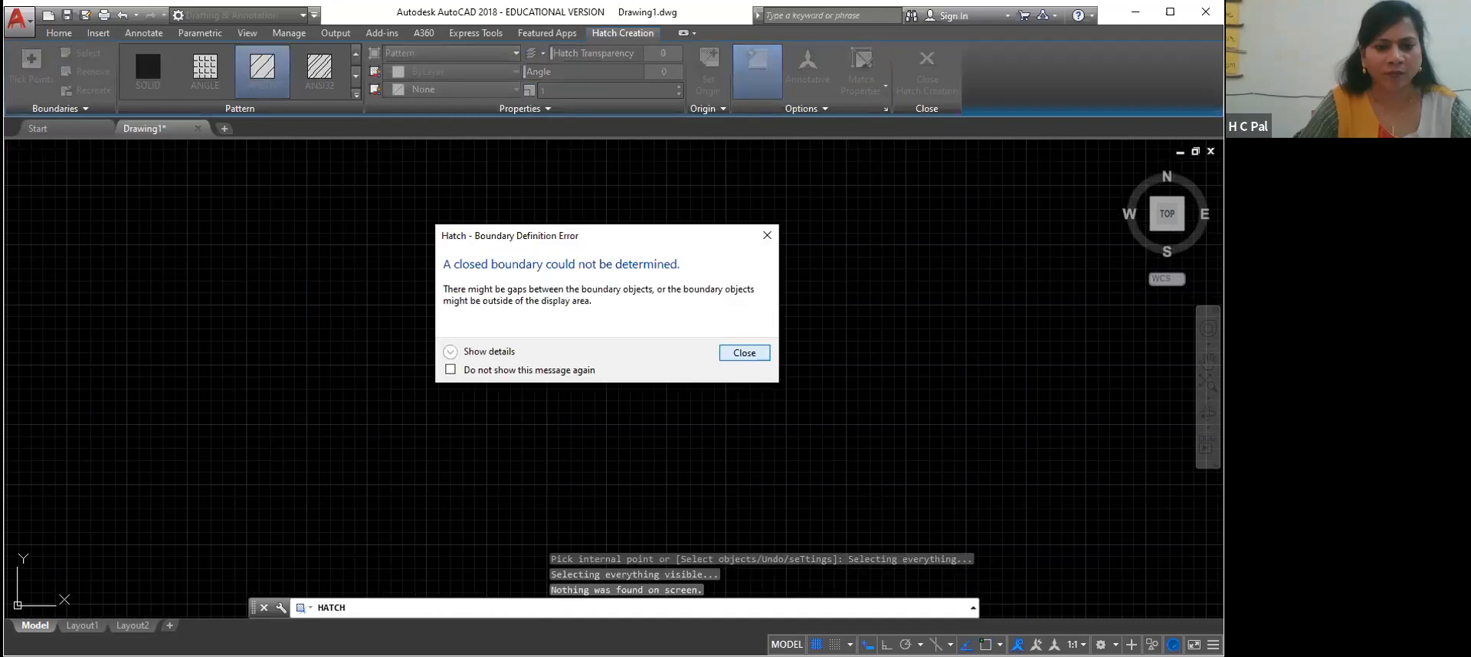
pyautogui.press('Return')
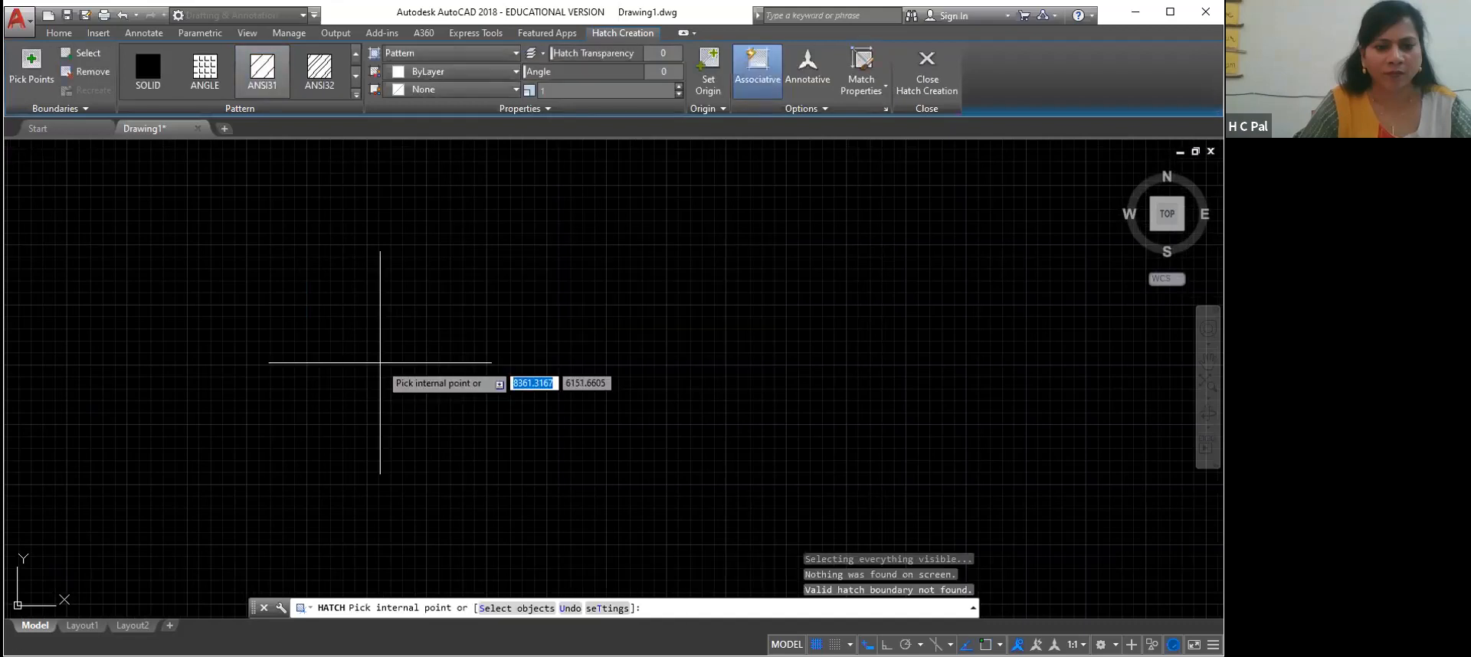
pyautogui.press('Escape')
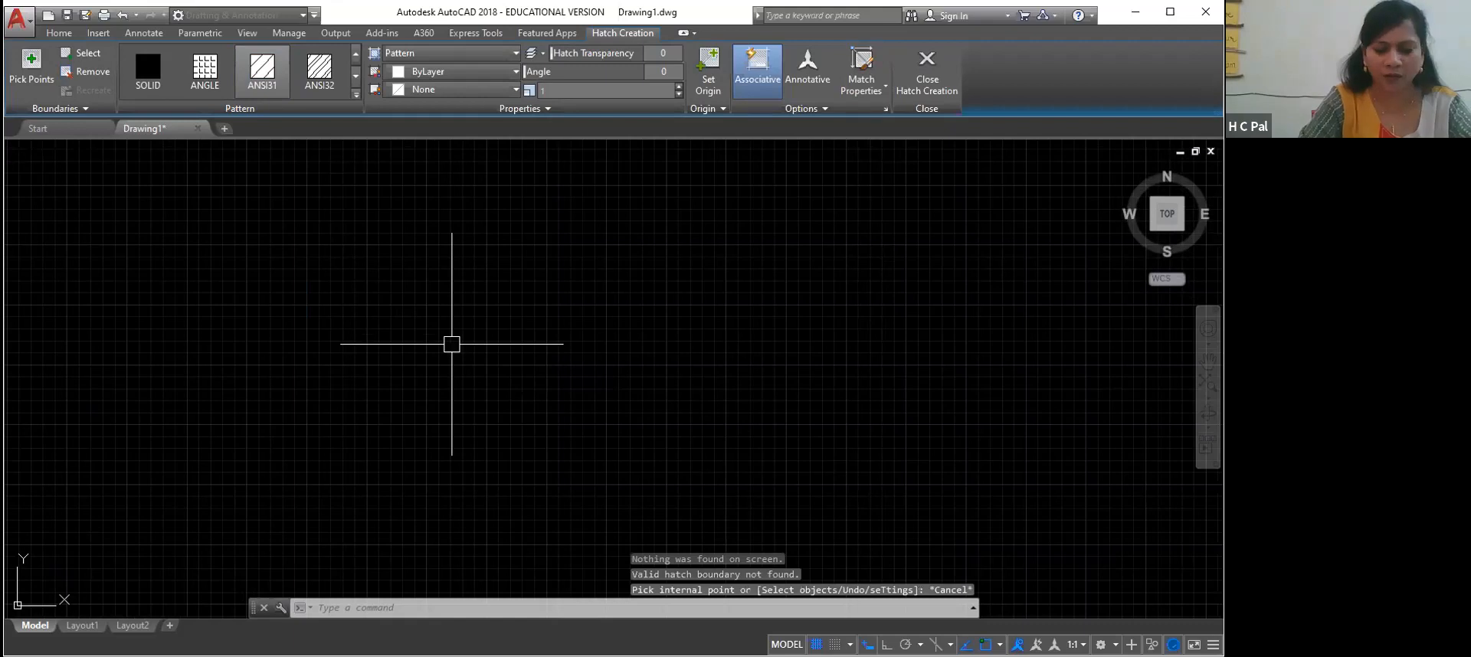
# Select the ANSI31 hatch and delete it, leaving only the rectangle's outline
pyautogui.write('z')
pyautogui.press('Return')
pyautogui.write('a')
pyautogui.press('Return')
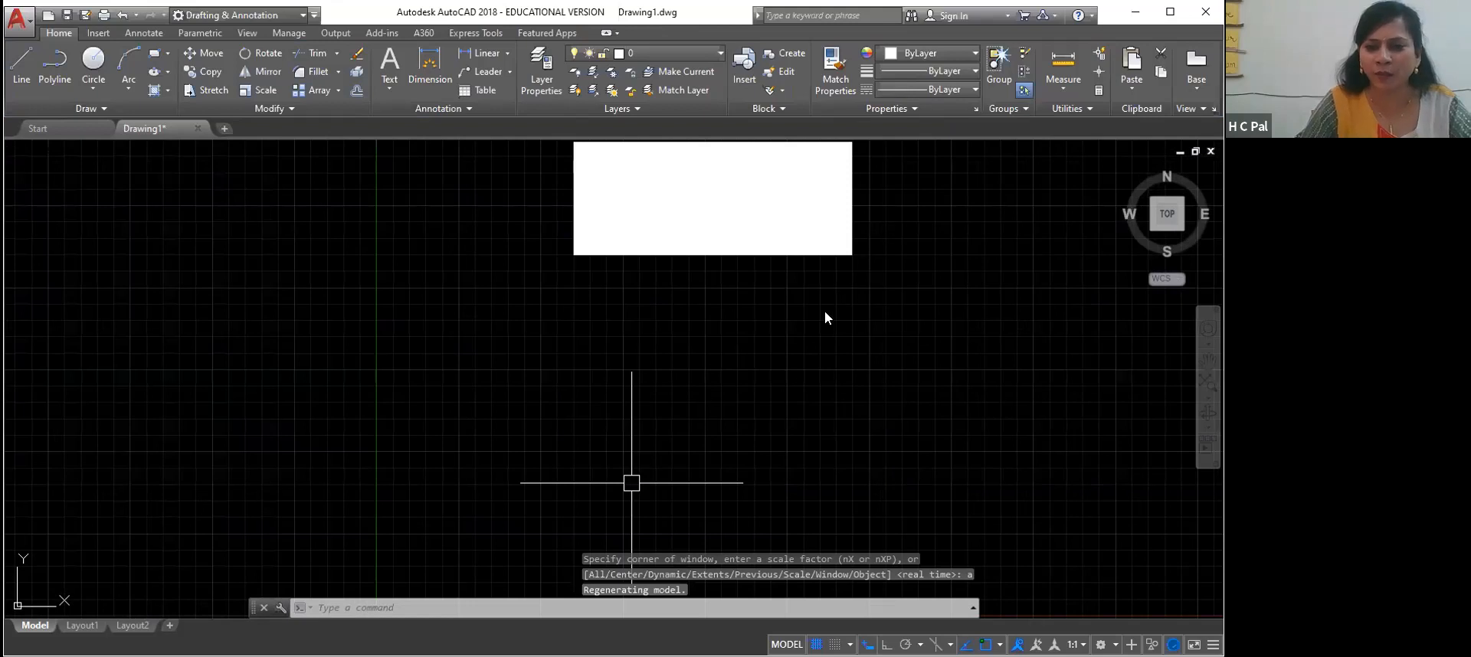
pyautogui.middleClick(777, 266)
pyautogui.moveTo(777, 266)
pyautogui.mouseDown()
pyautogui.moveTo(688, 383)
pyautogui.moveTo(614, 443)
pyautogui.moveTo(531, 466)
pyautogui.moveTo(505, 512)
pyautogui.mouseUp()
pyautogui.rightClick(708, 453)
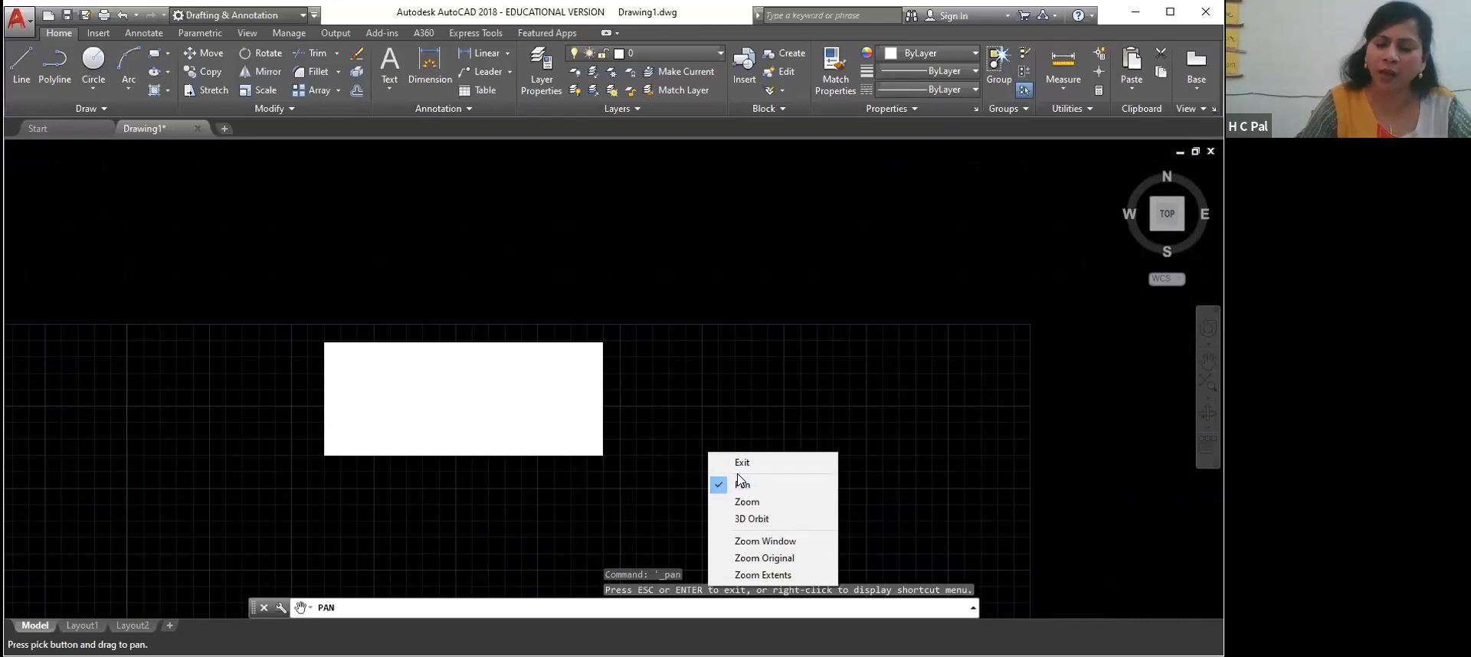
pyautogui.click(742, 462)
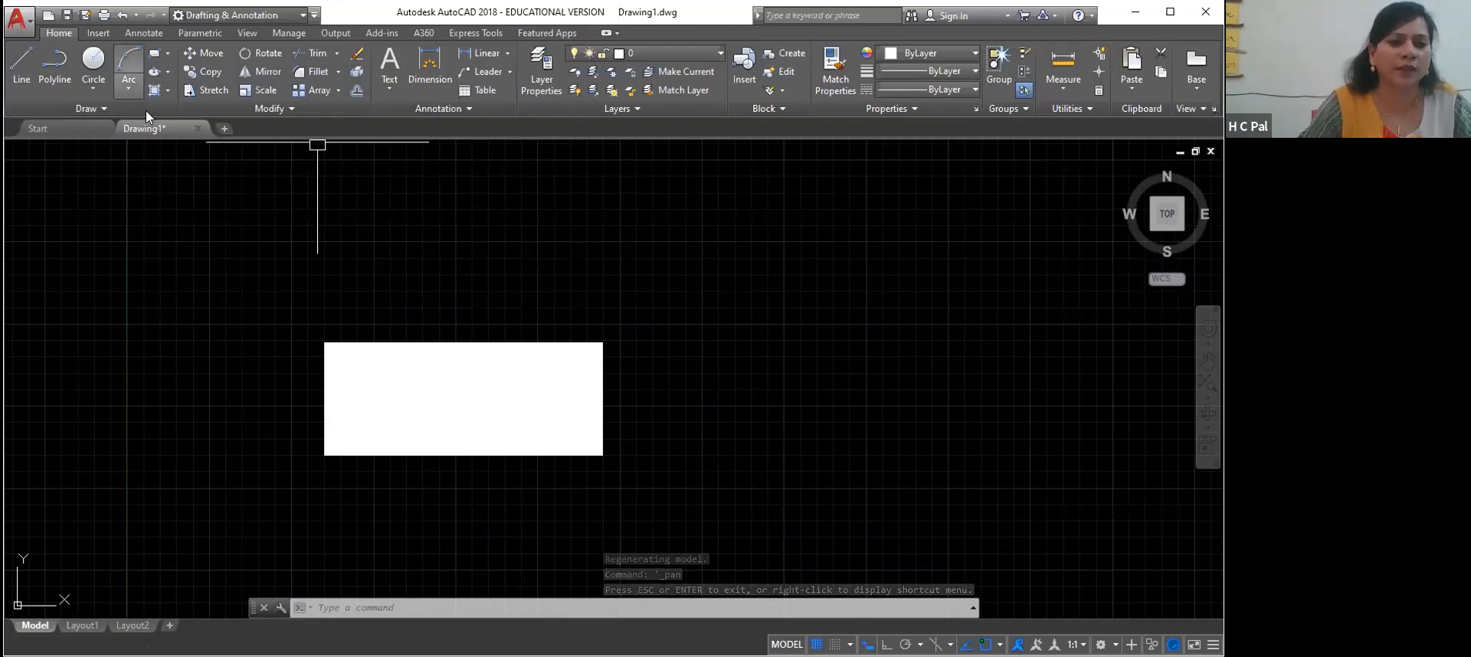
pyautogui.click(402, 395)
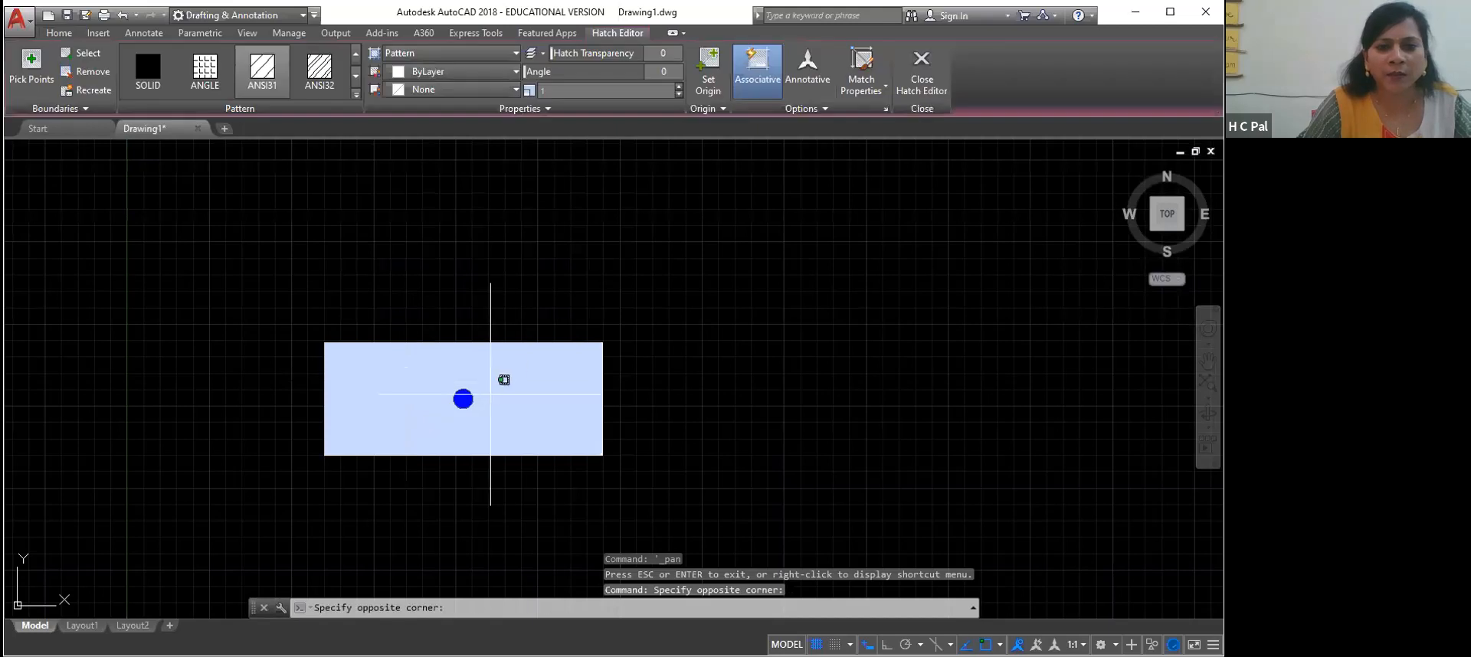
pyautogui.press('Escape')
pyautogui.moveTo(551, 384); pyautogui.dragTo(517, 440)
pyautogui.press('Escape')
pyautogui.click(455, 442)
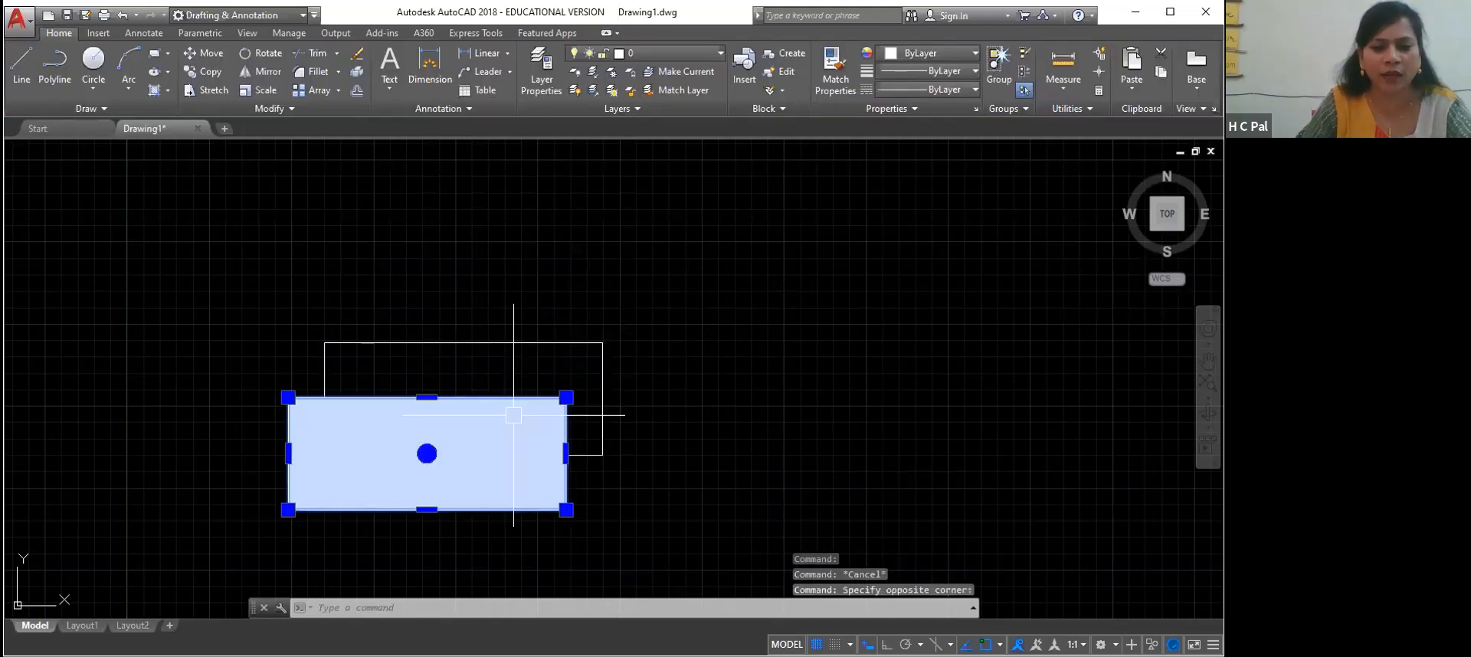
pyautogui.press('Delete')
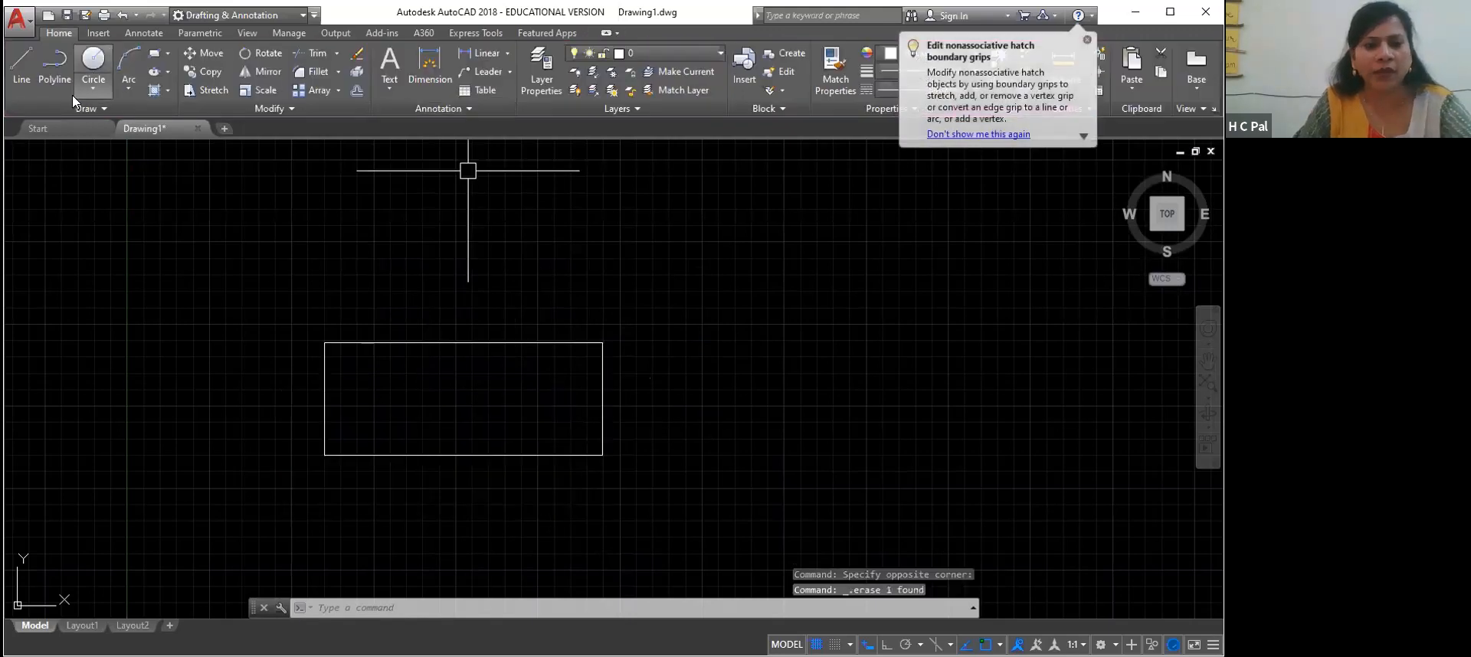
# Hatch the rectangle's interior with the ANGLE pattern
pyautogui.click(167, 89)
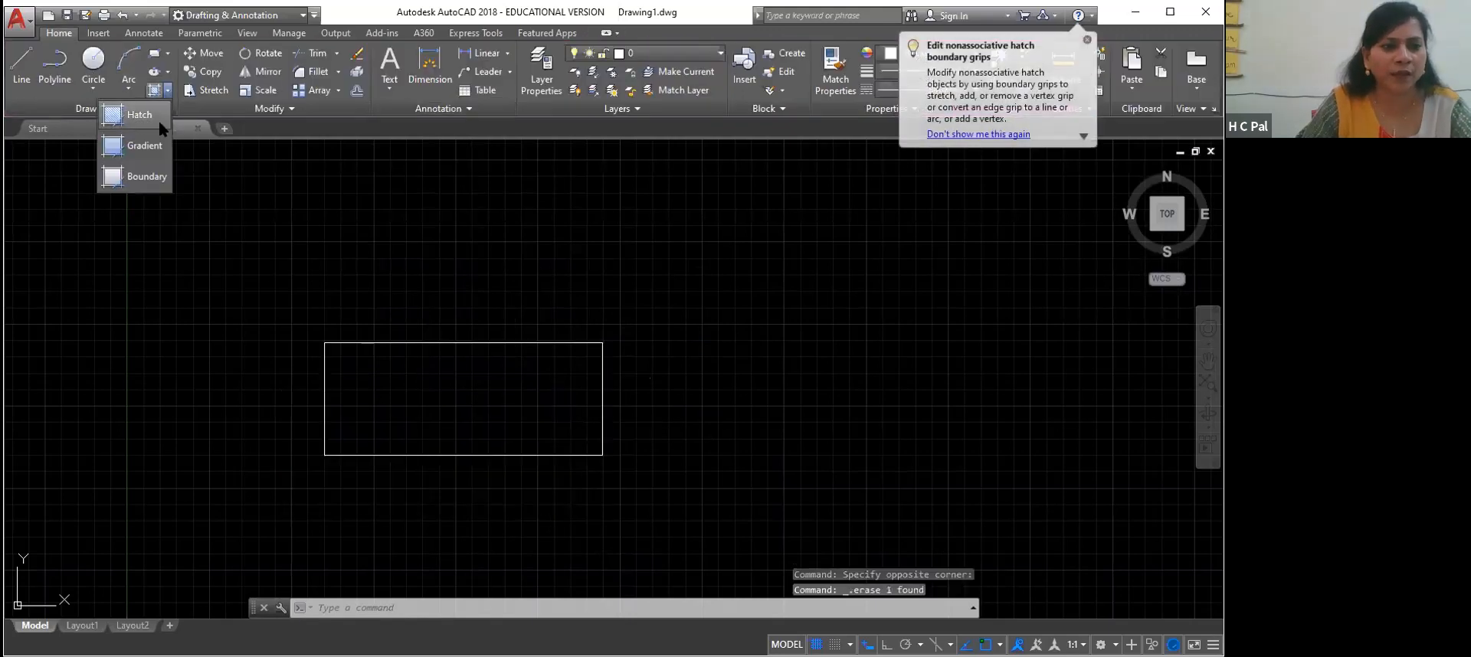
pyautogui.click(139, 116)
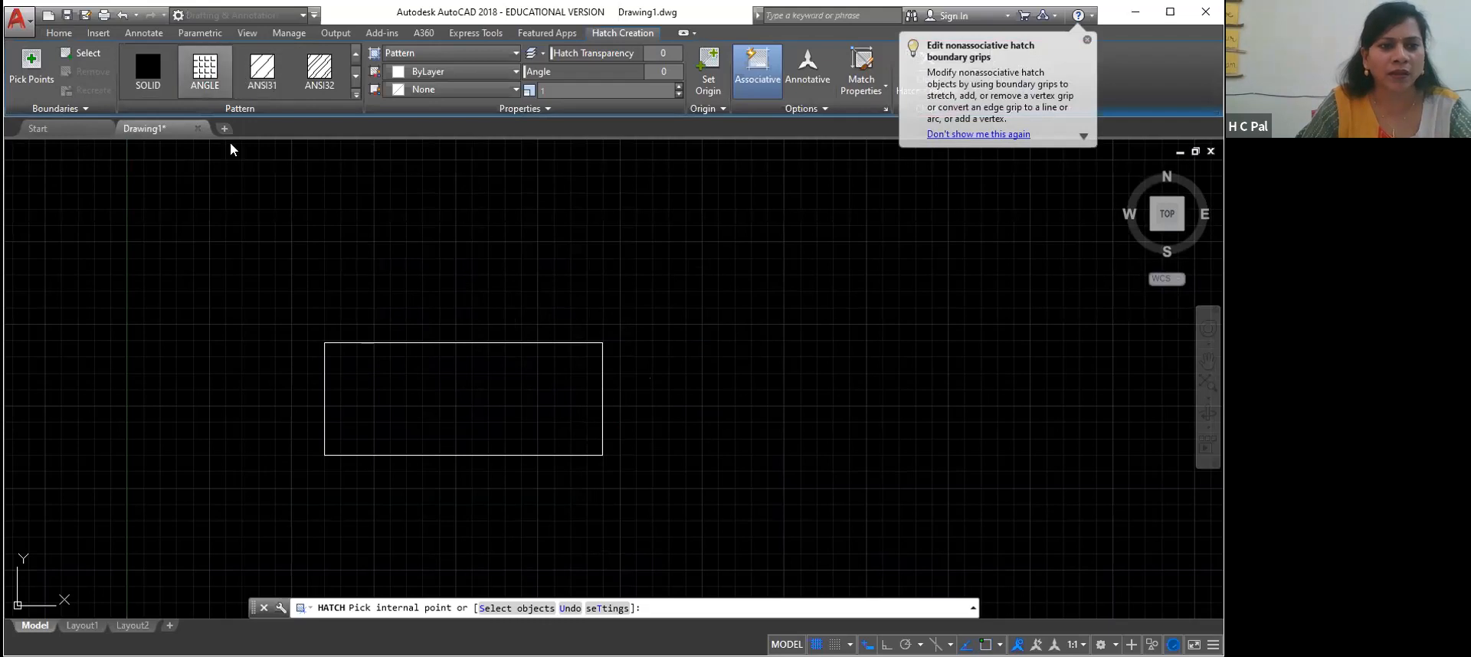
pyautogui.click(417, 395)
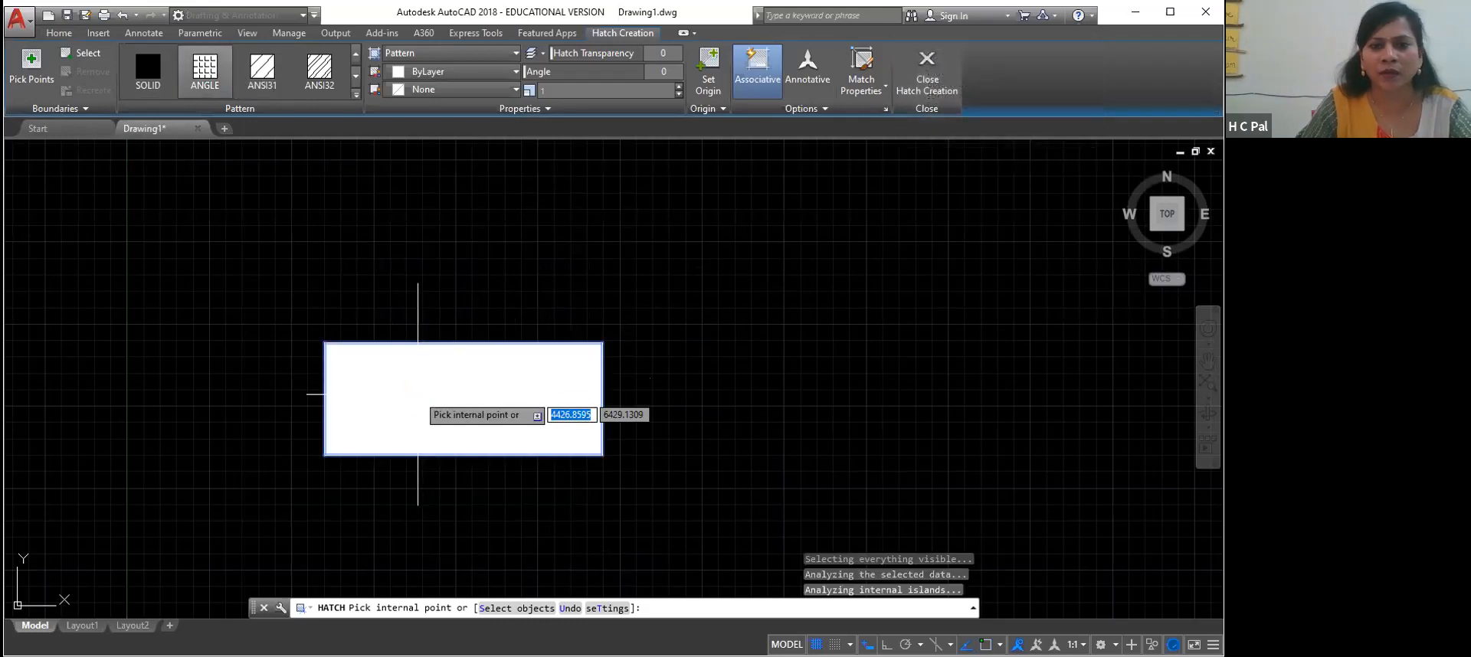
# Enlarge the ANGLE hatch's pattern scale, trying 10 and settling on 25
pyautogui.click(679, 86)
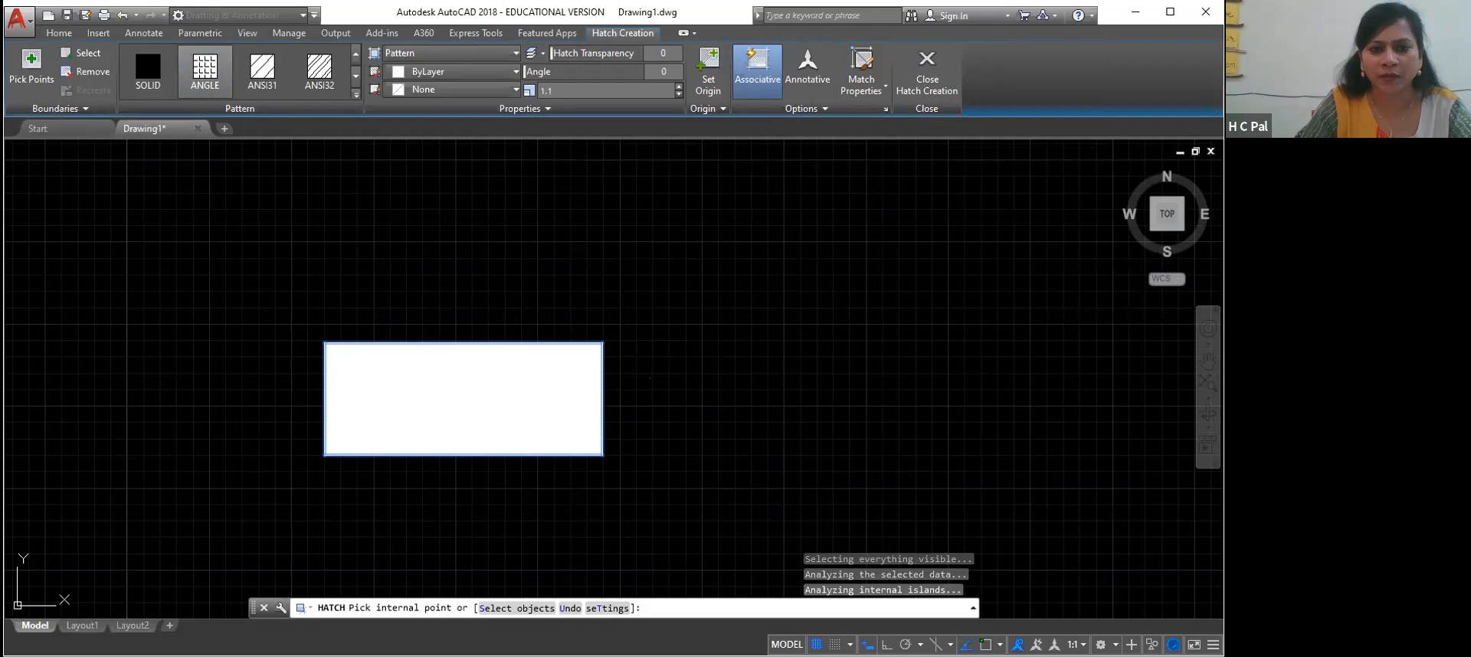
pyautogui.click(679, 87)
pyautogui.click(679, 87)
pyautogui.click(678, 86)
pyautogui.moveTo(560, 90); pyautogui.dragTo(527, 94)
pyautogui.write('10')
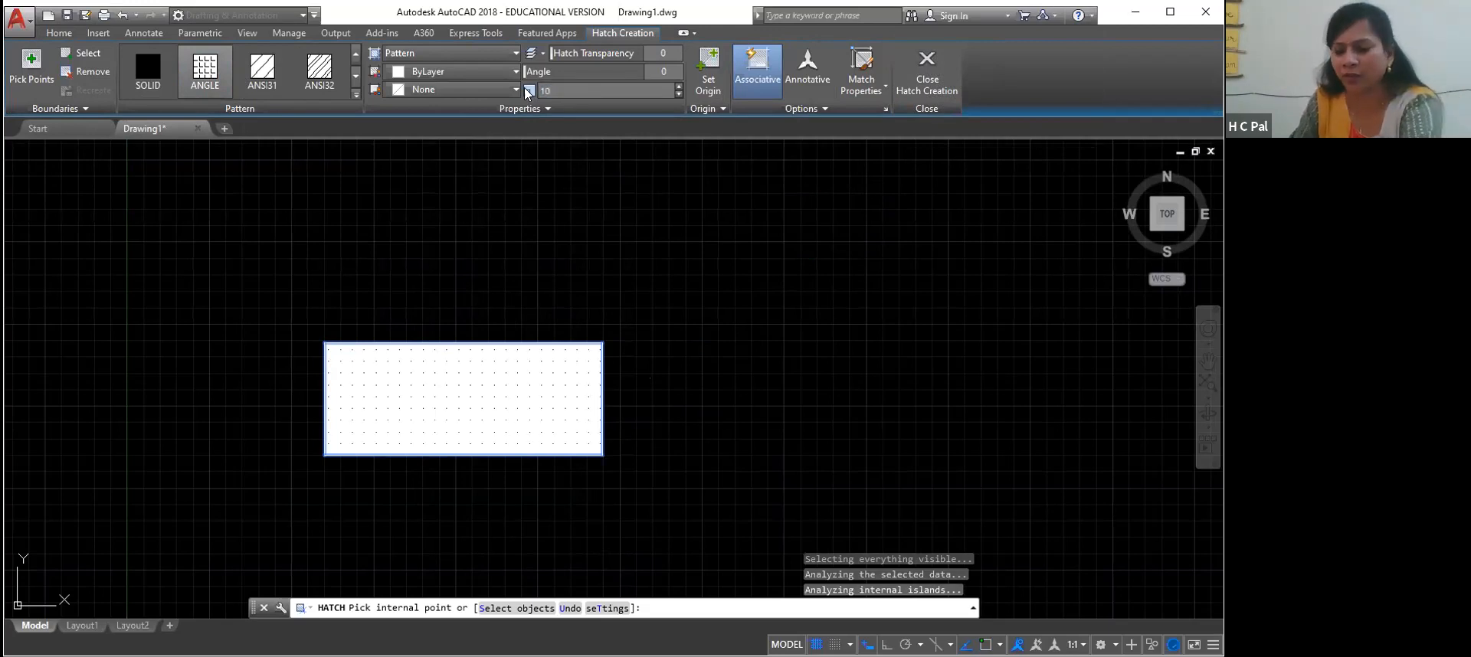
pyautogui.press('Return')
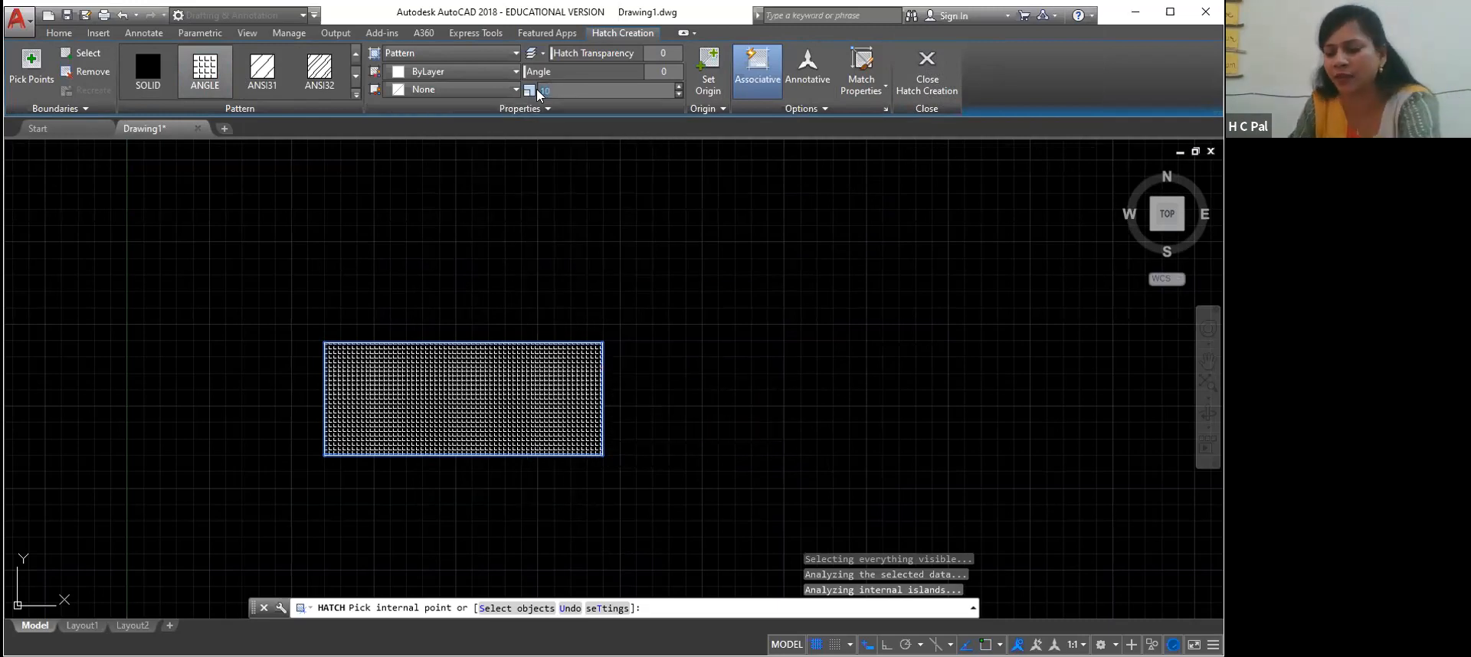
pyautogui.press('Return')
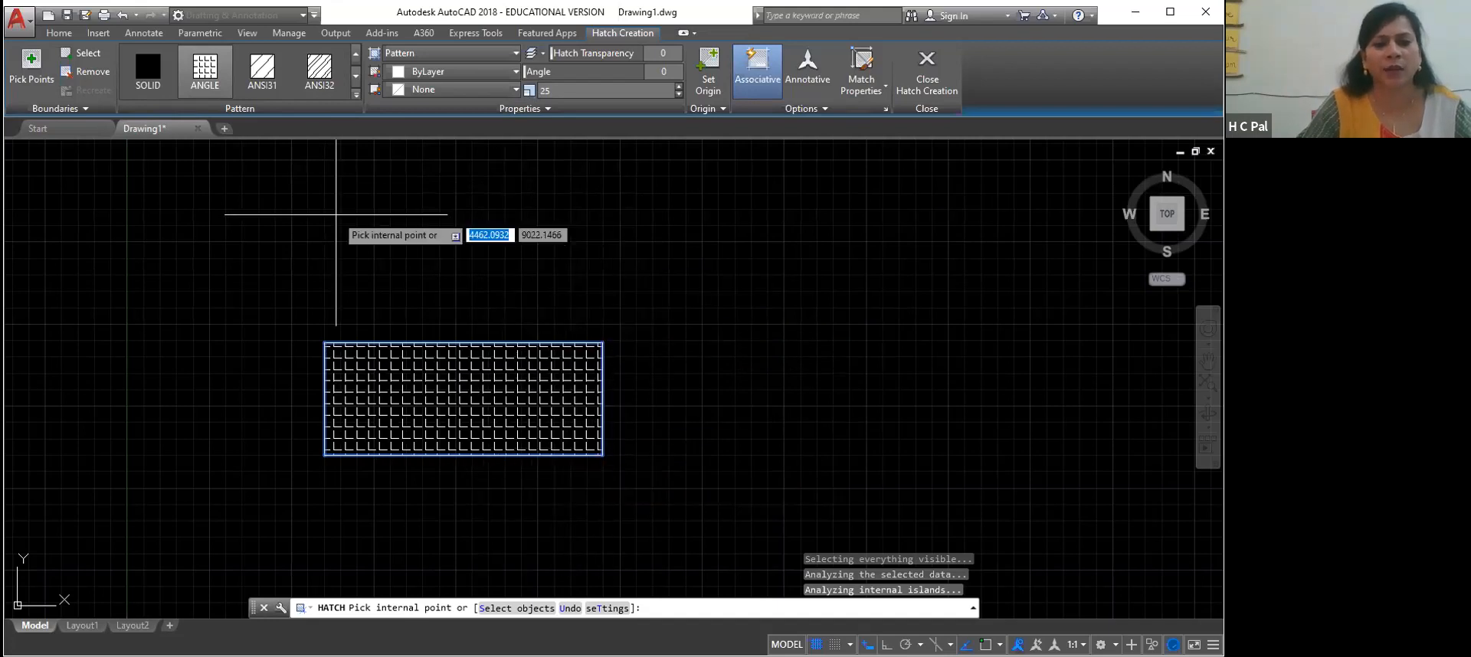
# Mirror the rectangle and its ANGLE hatch about the rectangle's right edge, keeping the source objects
pyautogui.click(54, 36)
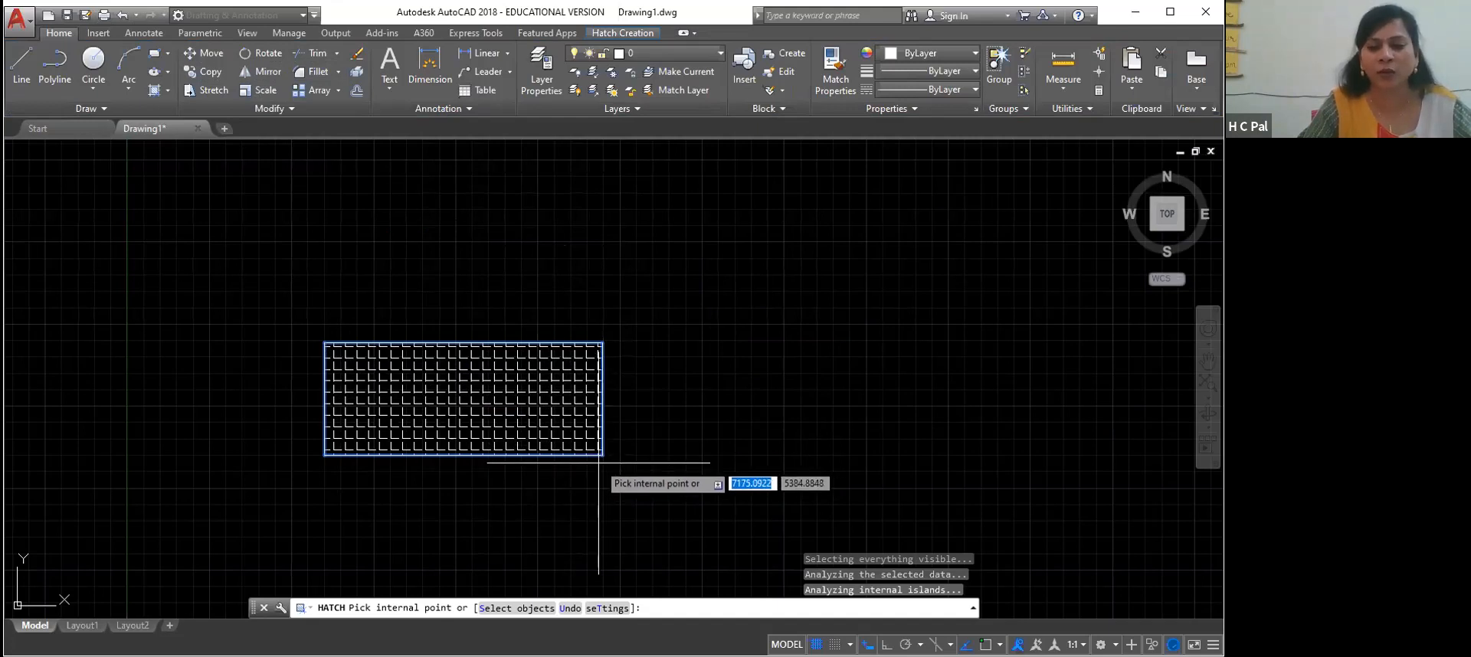
pyautogui.click(273, 71)
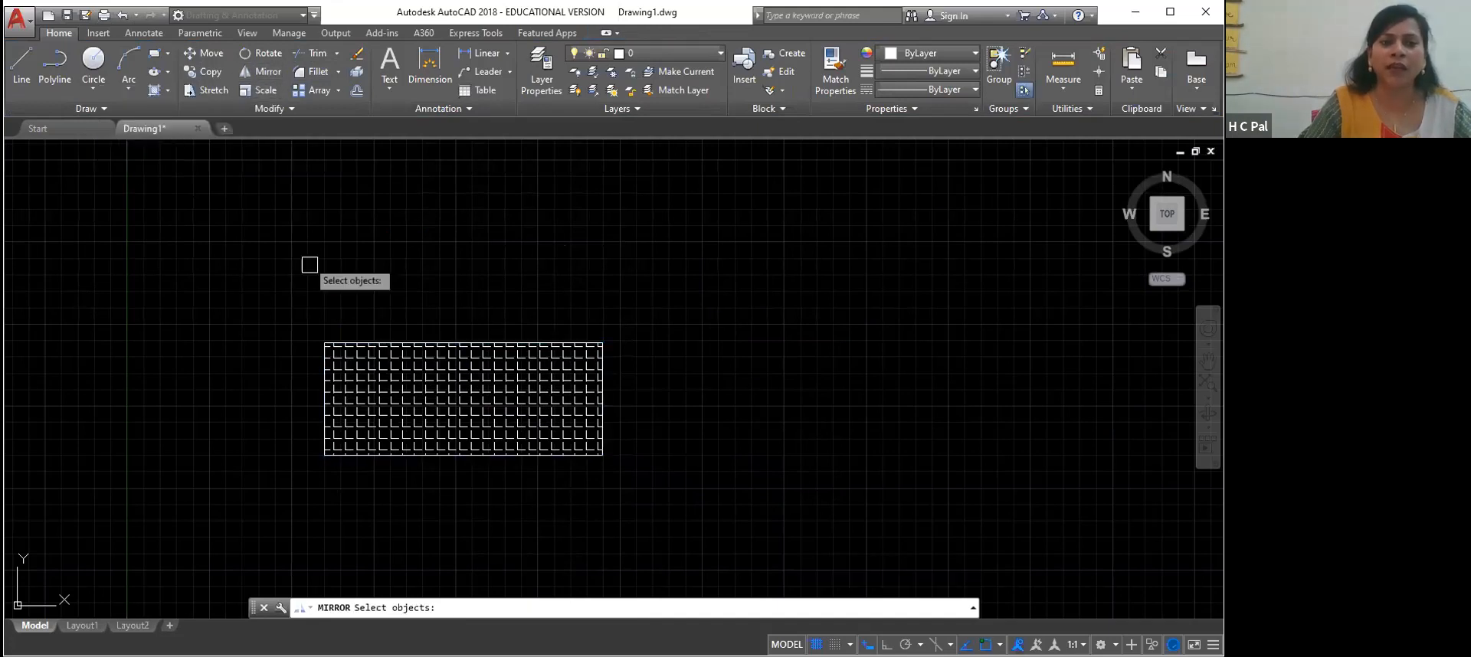
pyautogui.click(592, 389)
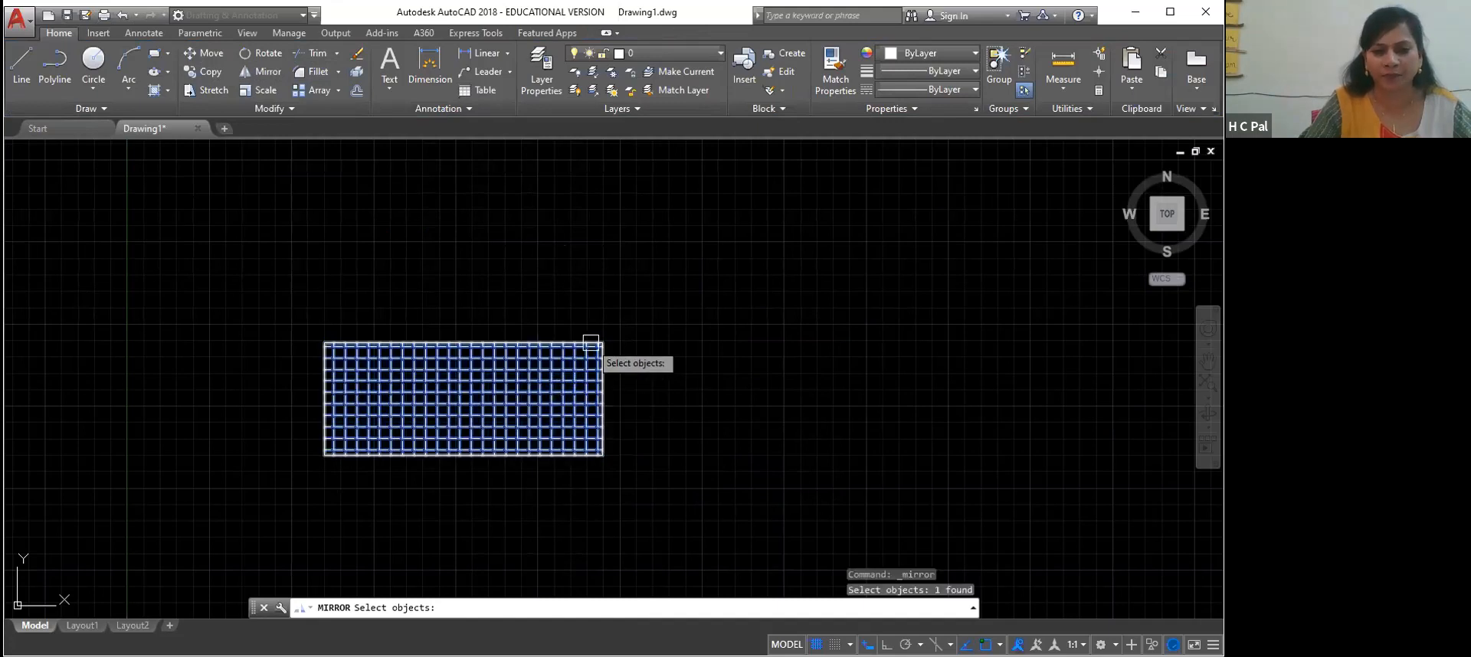
pyautogui.click(594, 365)
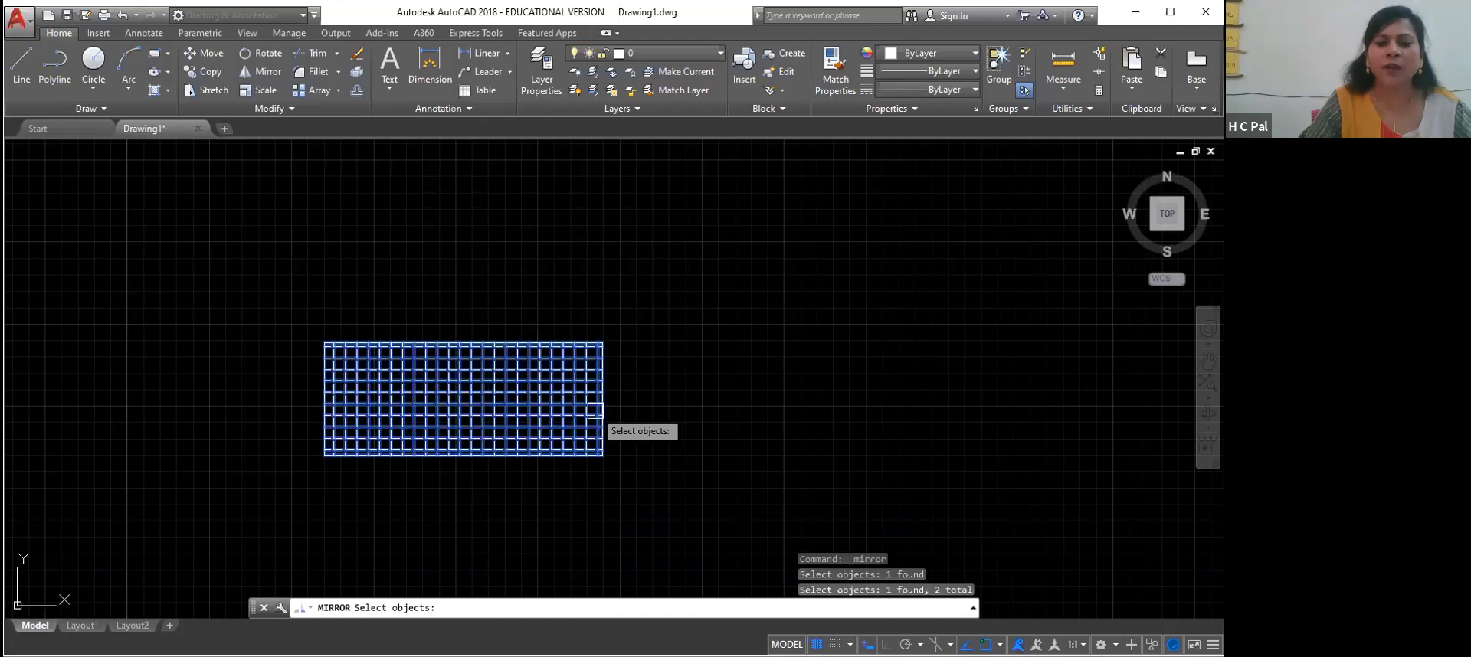
pyautogui.press('Return')
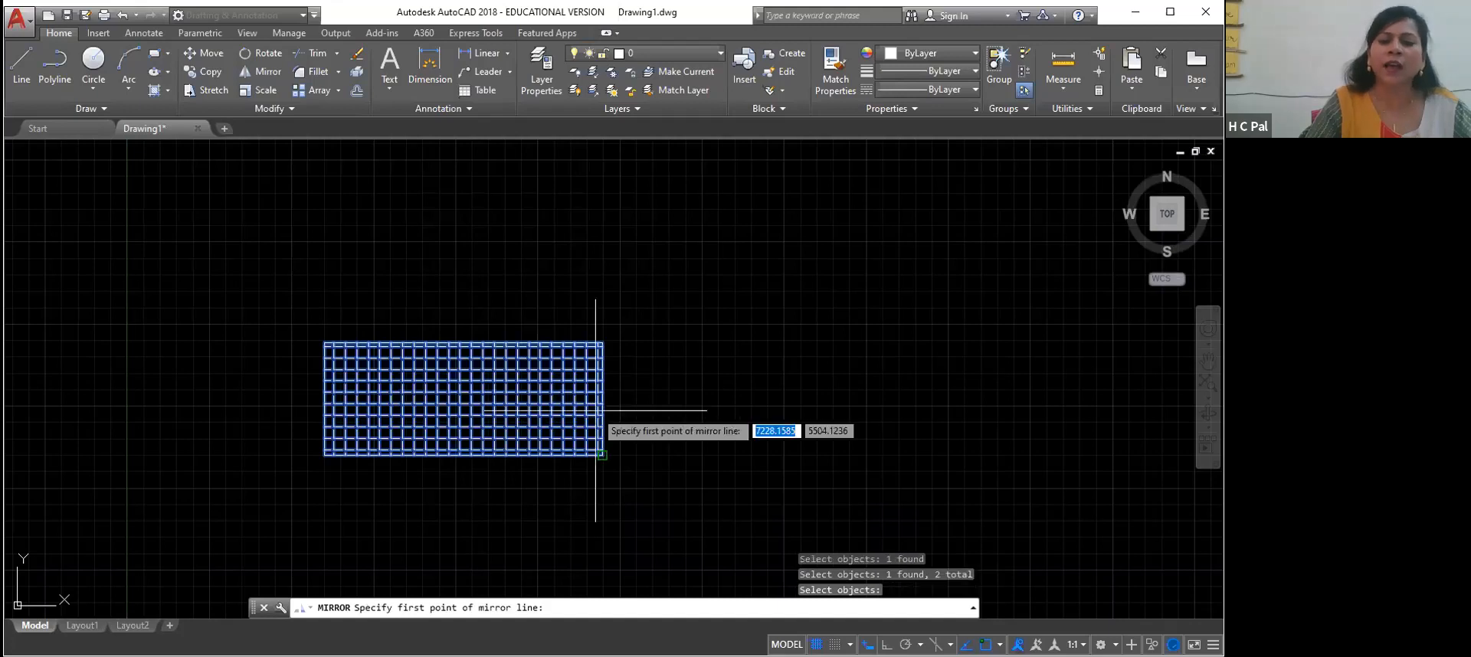
pyautogui.click(602, 455)
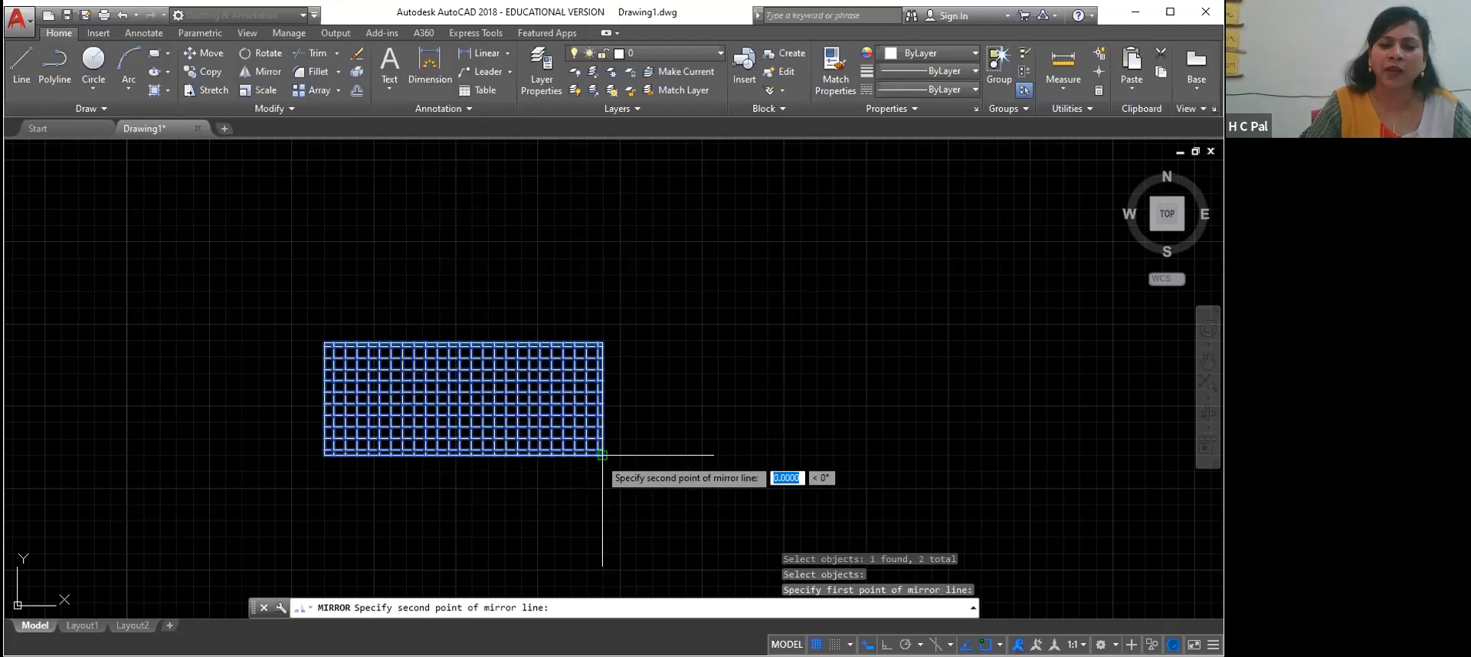
pyautogui.click(600, 350)
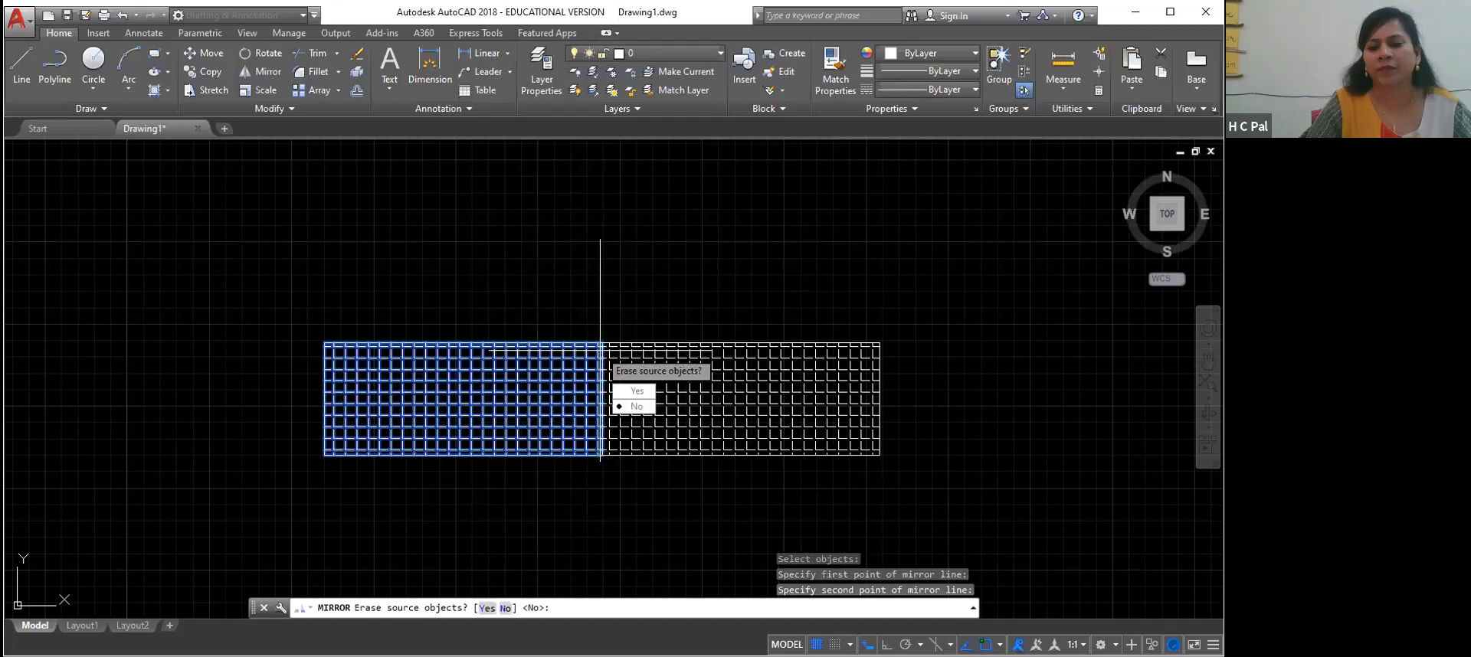
pyautogui.press('Return')
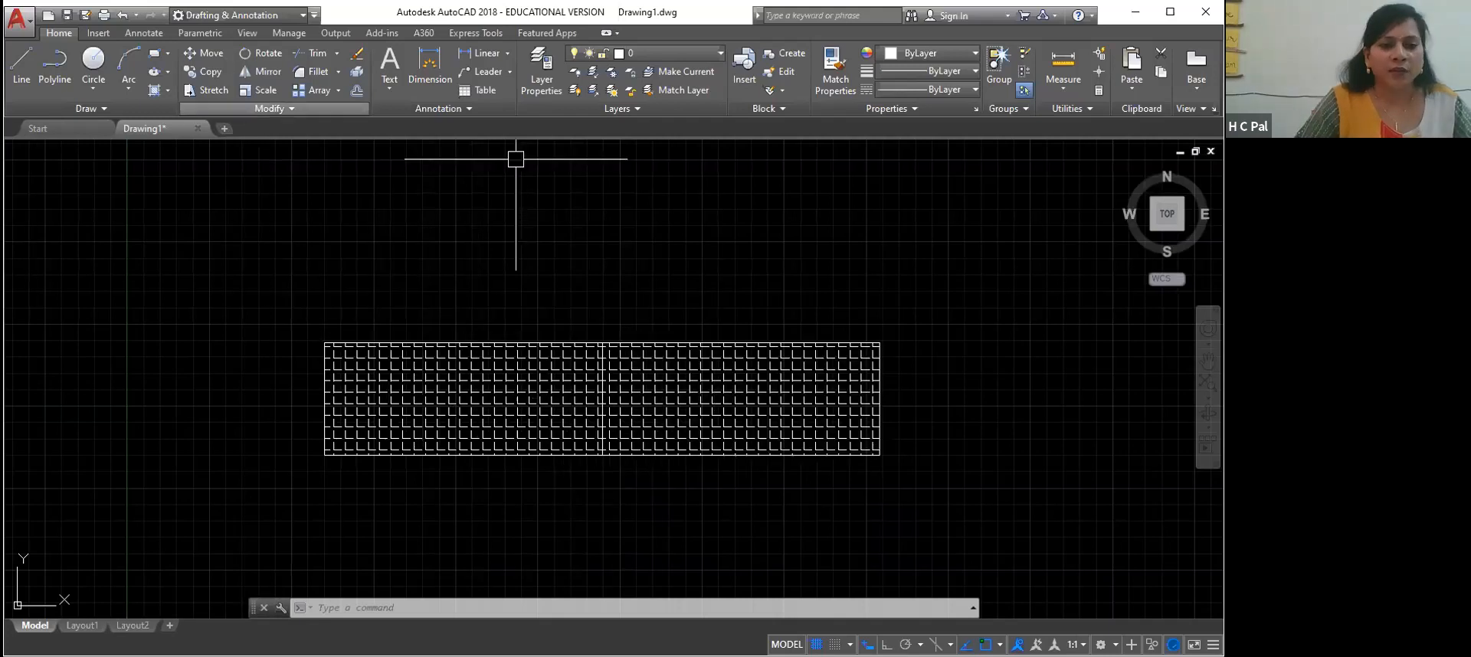
pyautogui.rightClick(609, 344)
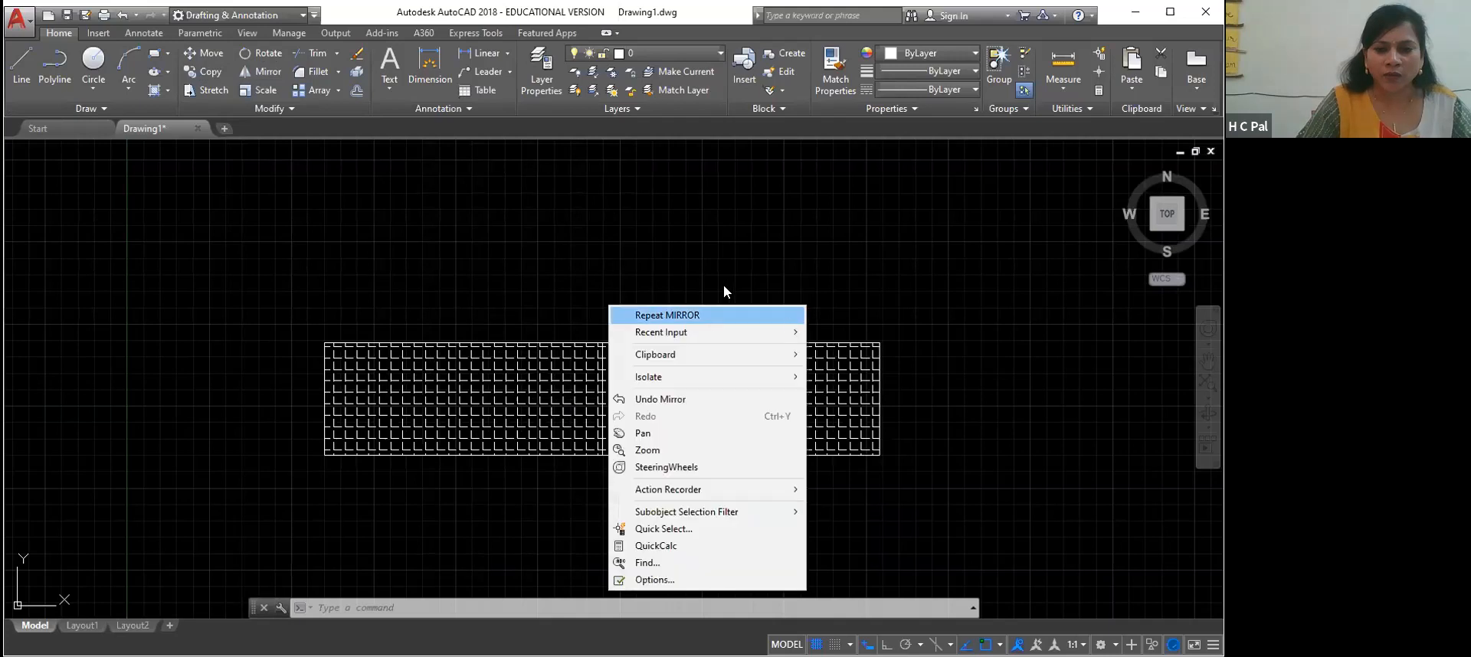
pyautogui.click(706, 316)
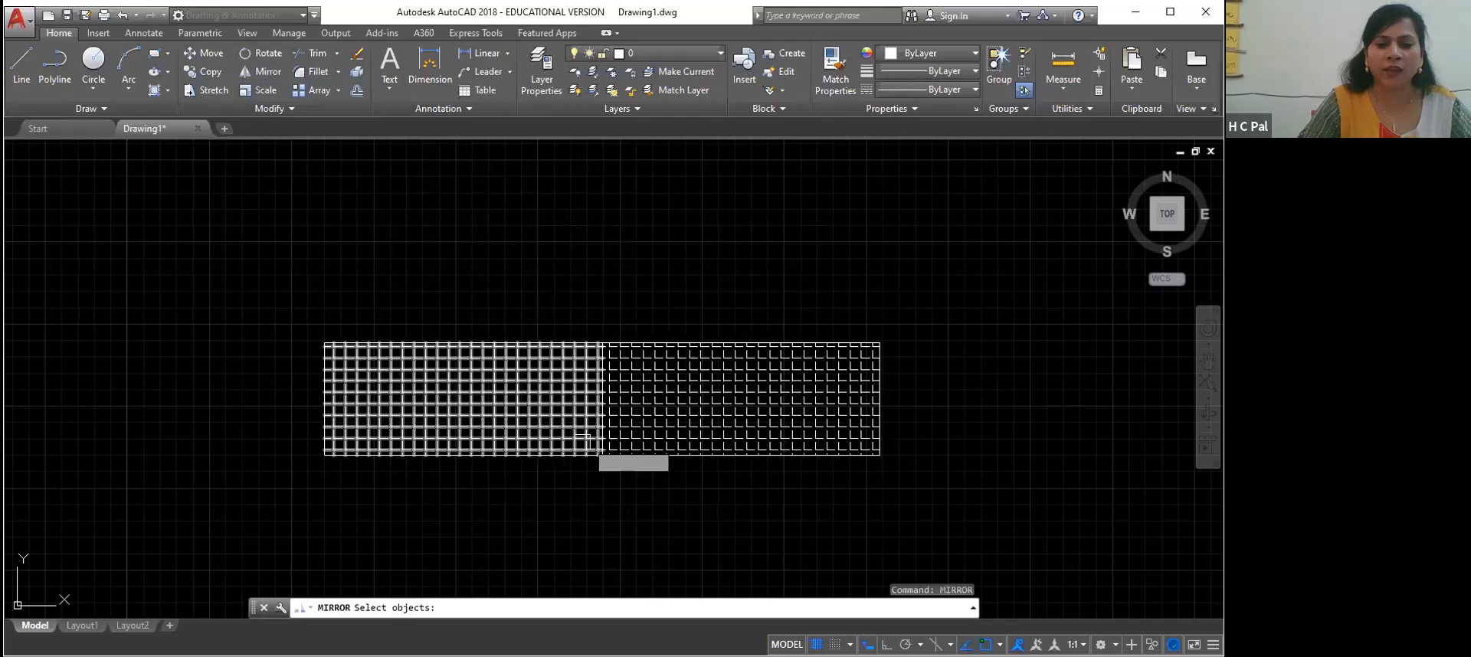
pyautogui.click(475, 344)
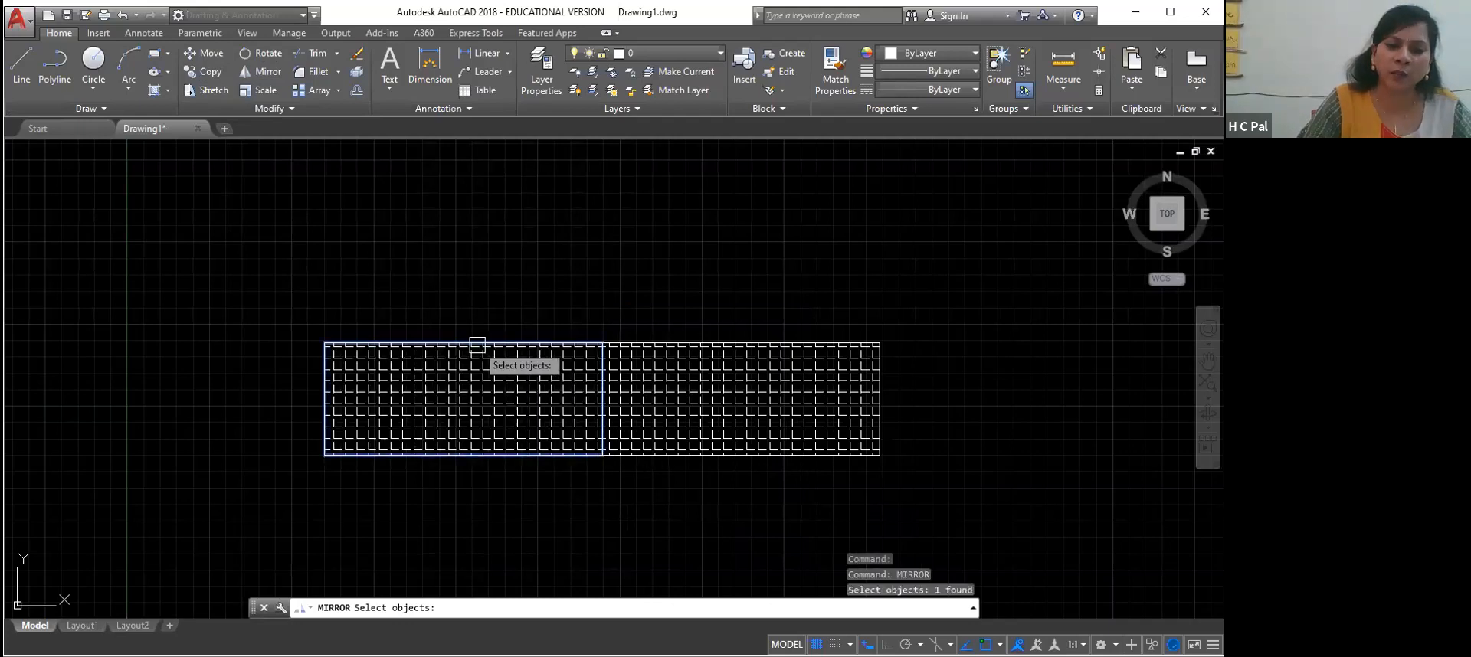
pyautogui.click(663, 347)
pyautogui.click(664, 393)
pyautogui.click(545, 388)
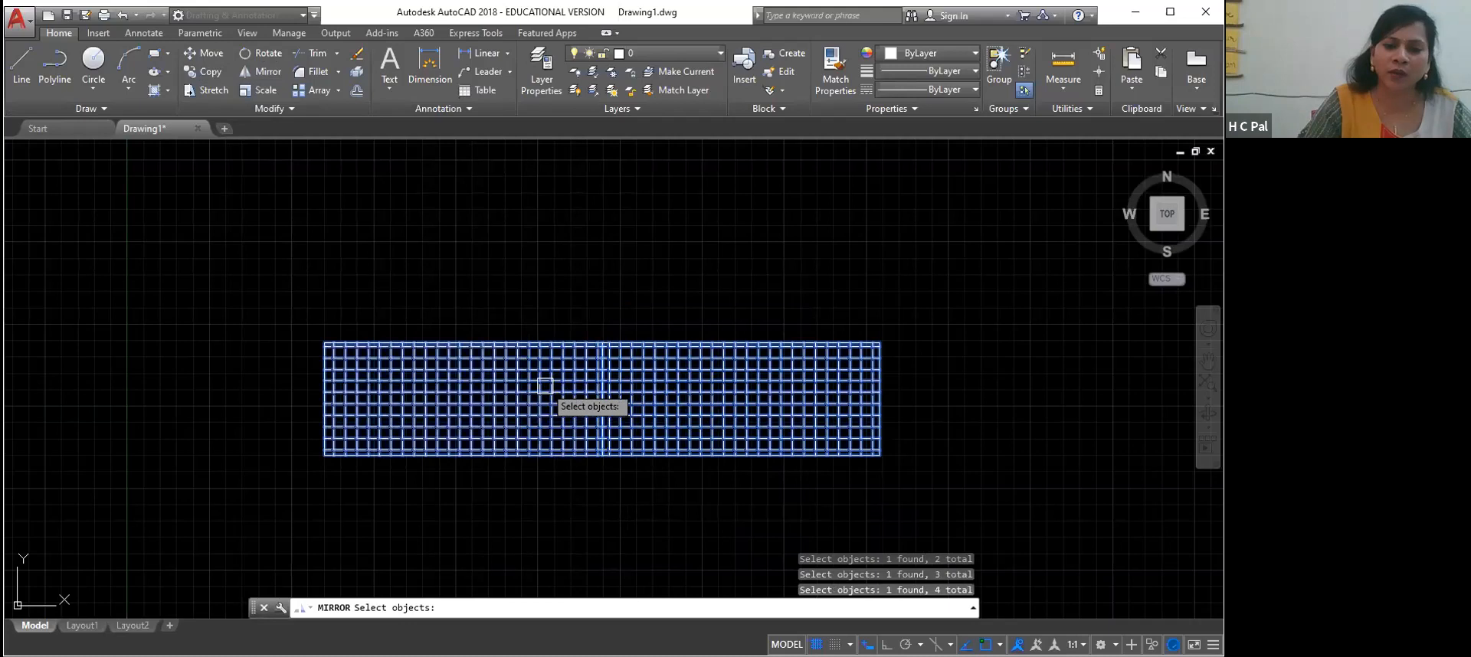
pyautogui.click(761, 345)
pyautogui.click(762, 330)
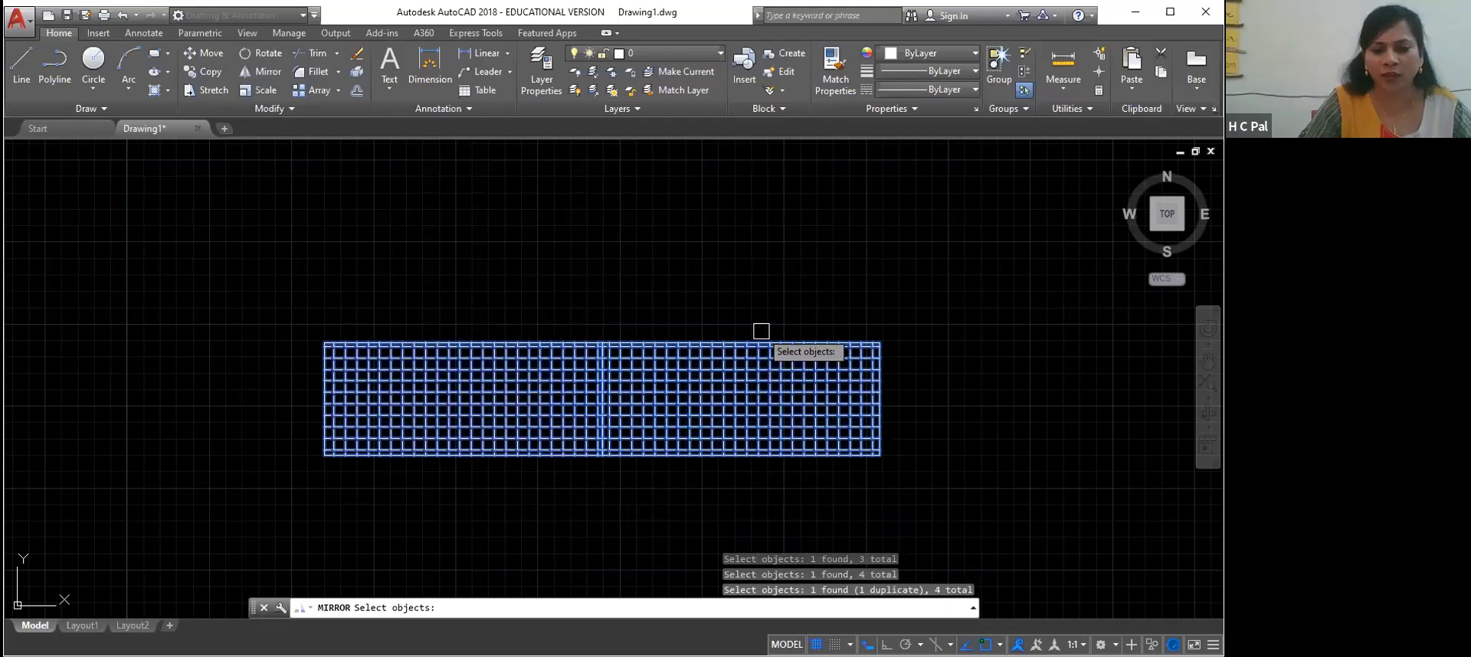
pyautogui.click(764, 344)
pyautogui.click(764, 361)
pyautogui.click(749, 393)
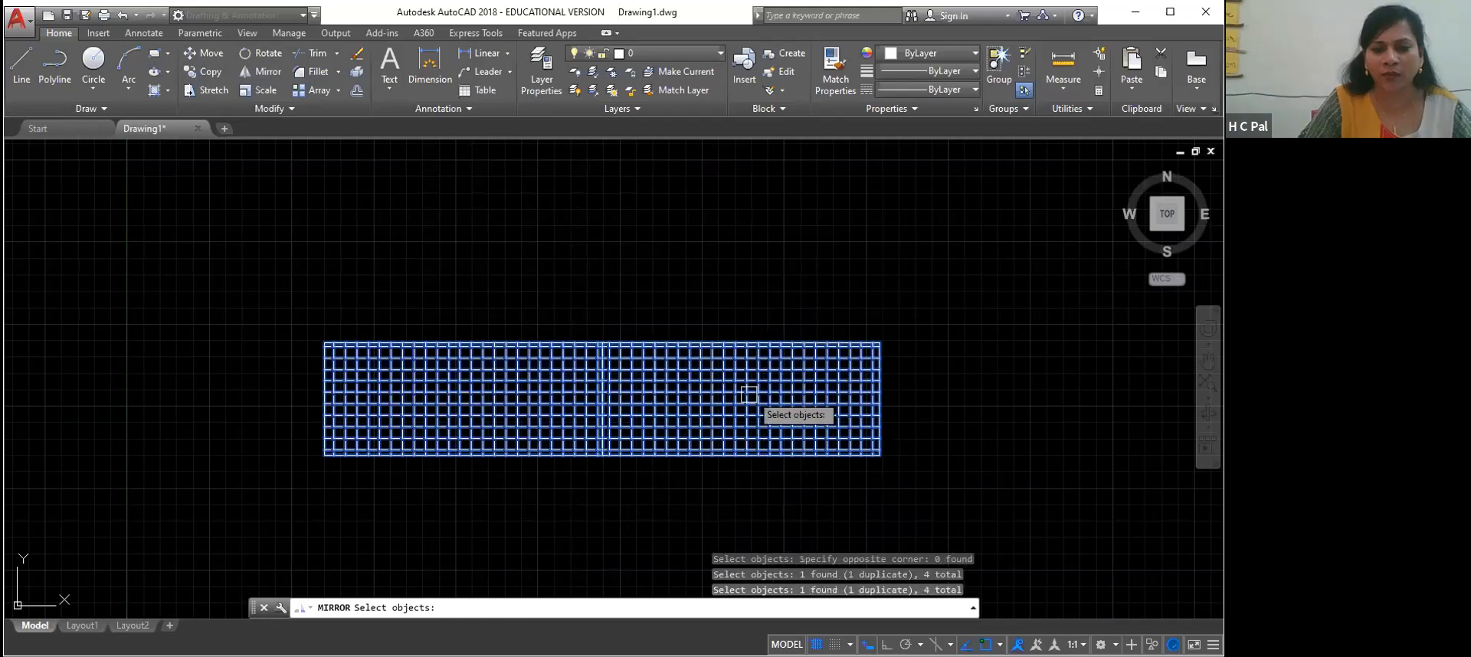
pyautogui.click(747, 393)
pyautogui.press('Escape')
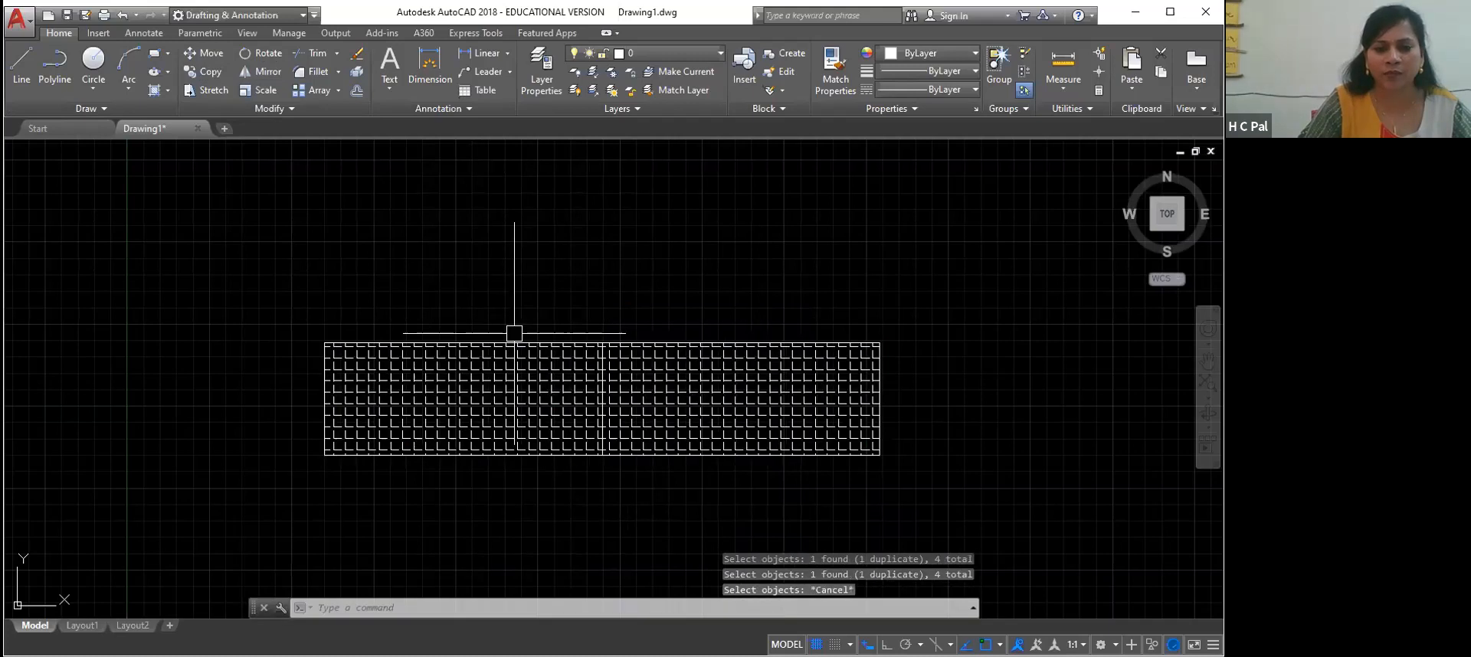
# Mirror the left rectangle and its hatch about a horizontal line above it with Ortho on, keeping the source objects
pyautogui.click(473, 340)
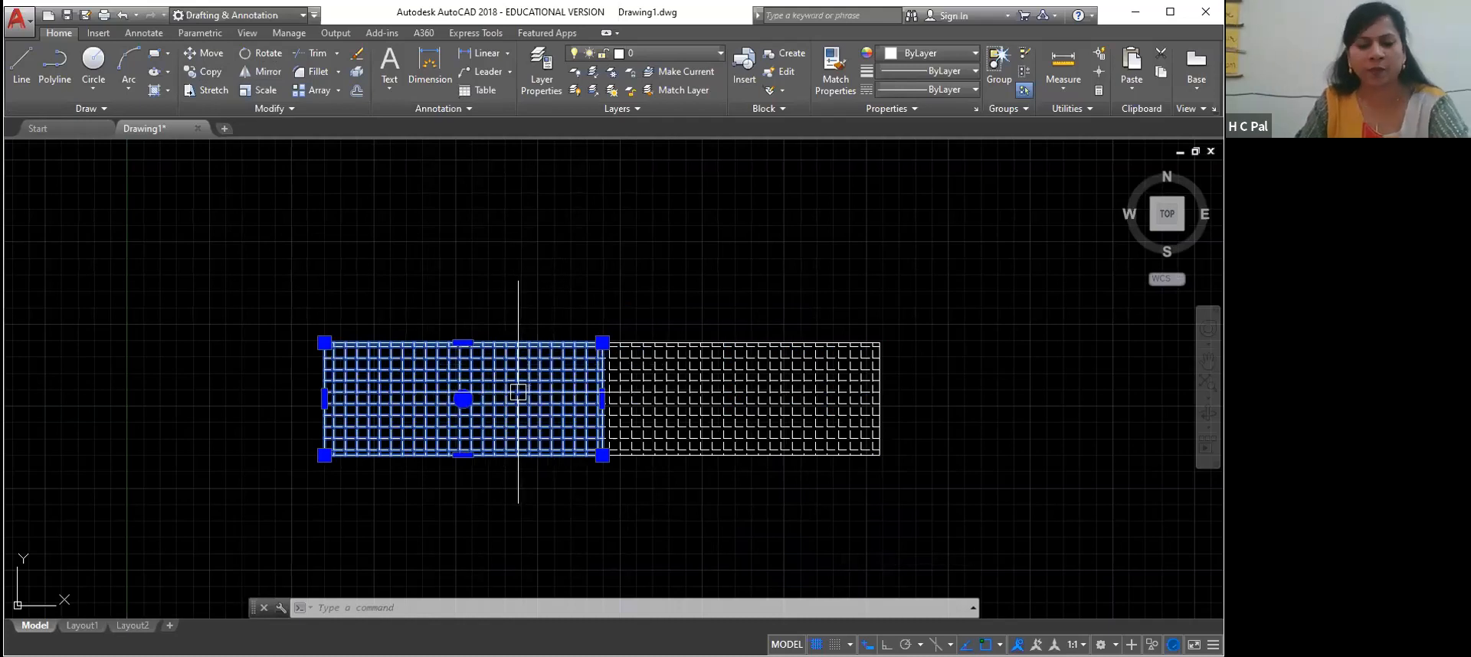
pyautogui.write('MI')
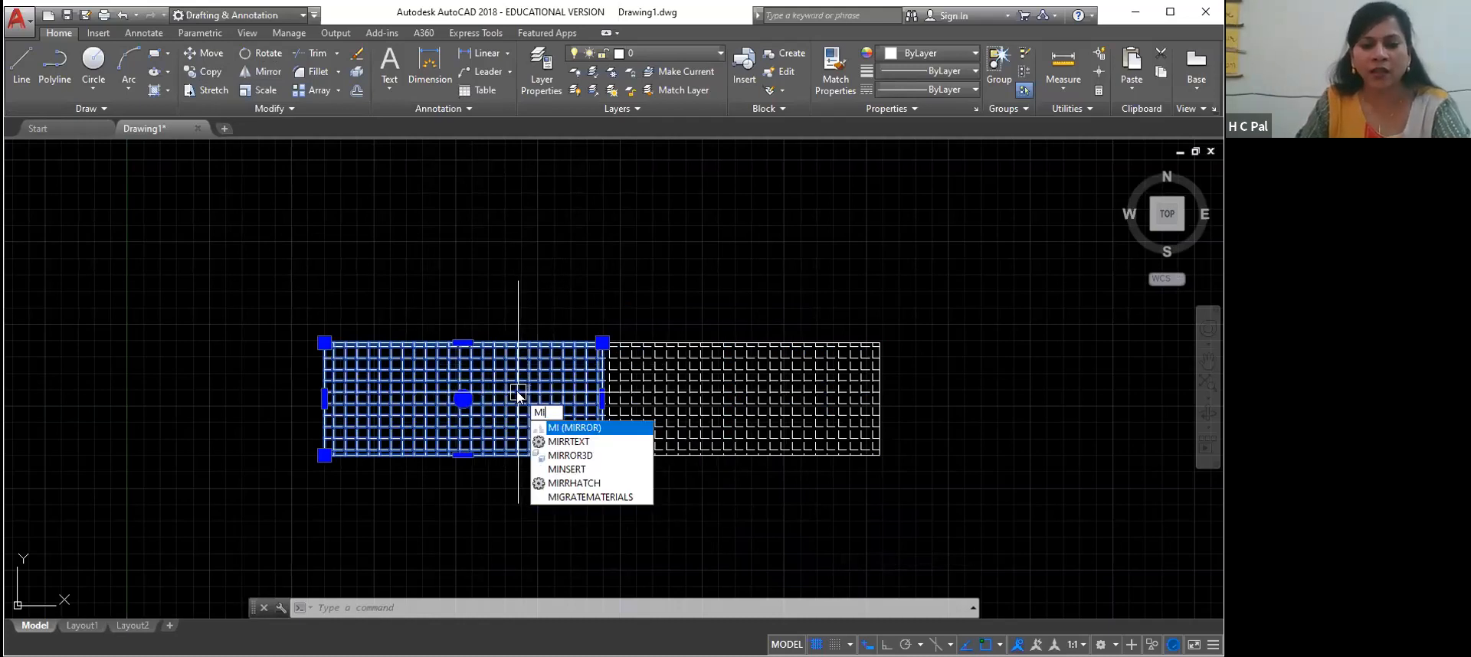
pyautogui.click(557, 431)
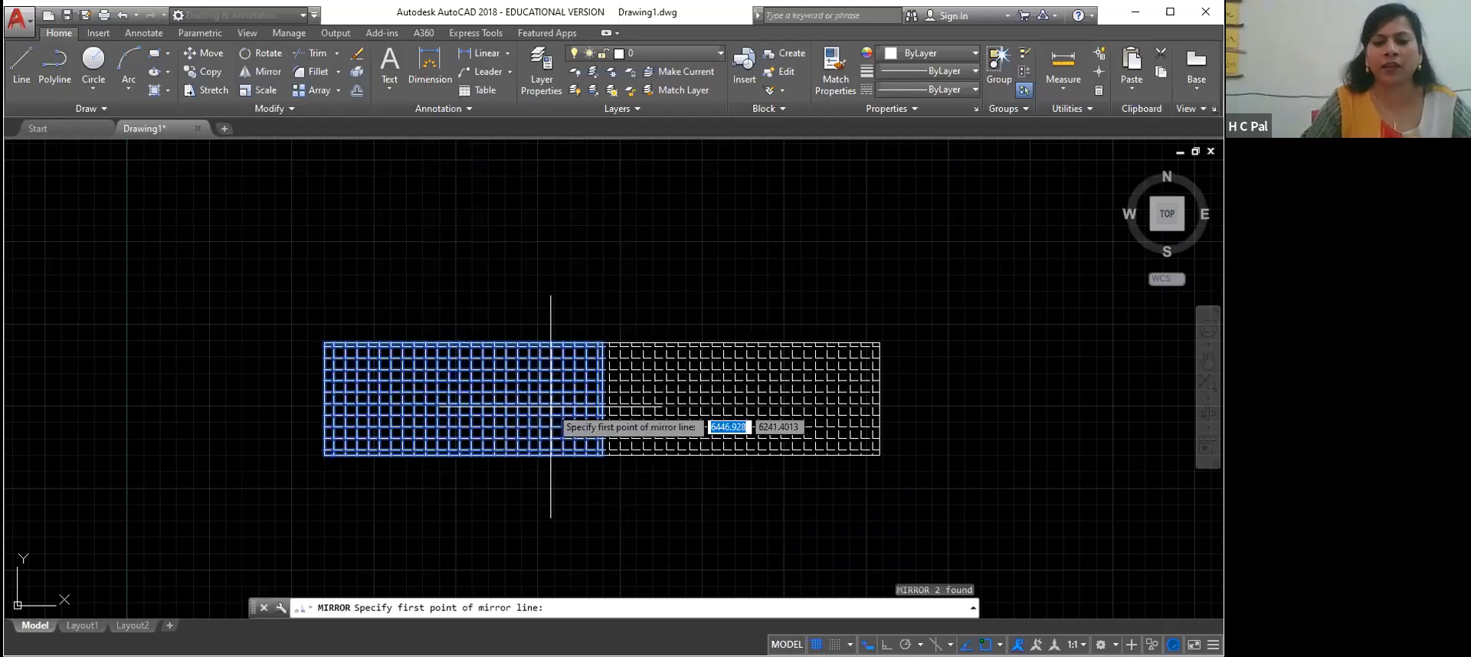
pyautogui.click(618, 301)
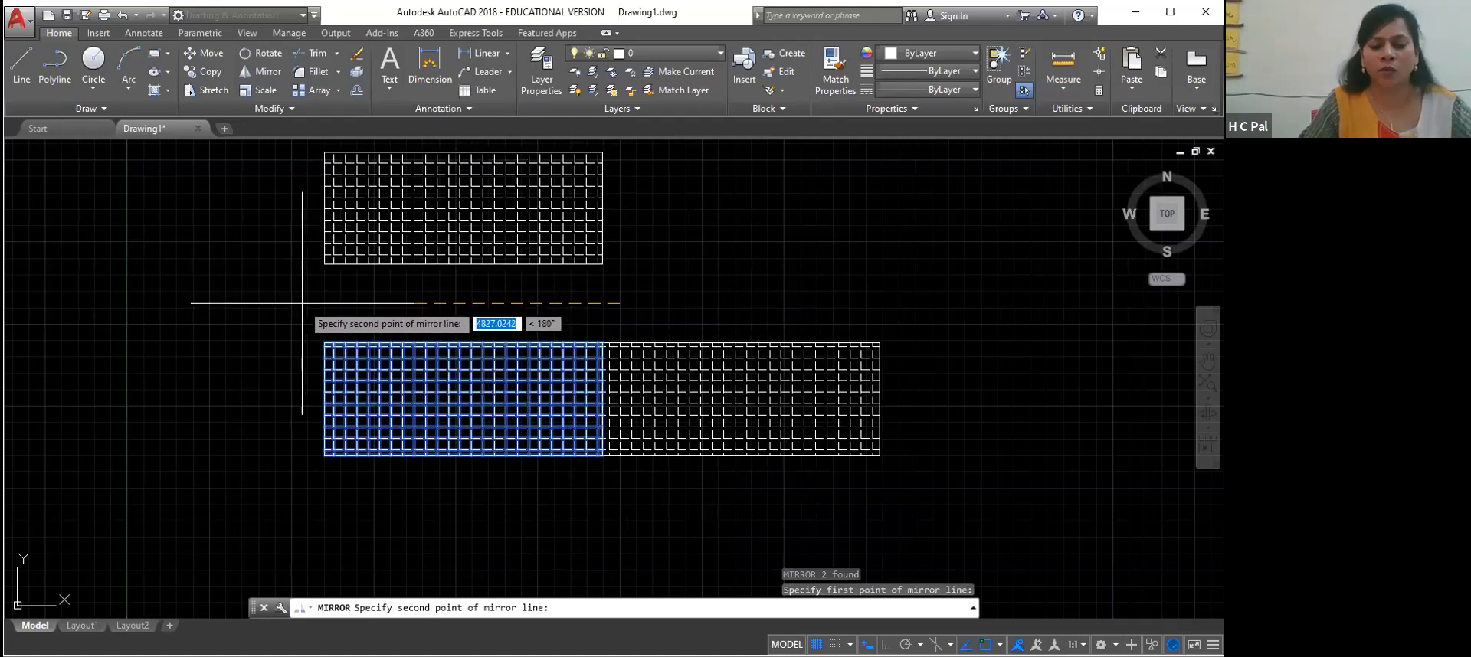
pyautogui.press('F8')
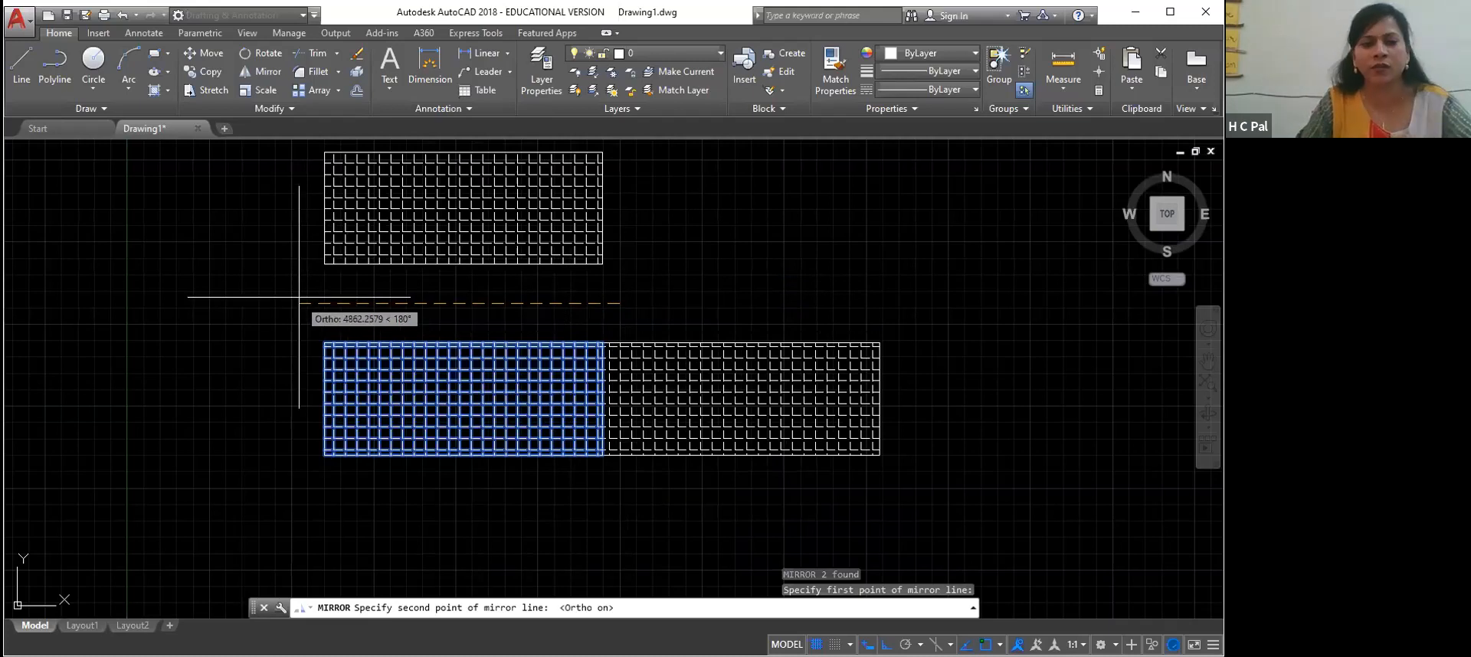
pyautogui.click(298, 292)
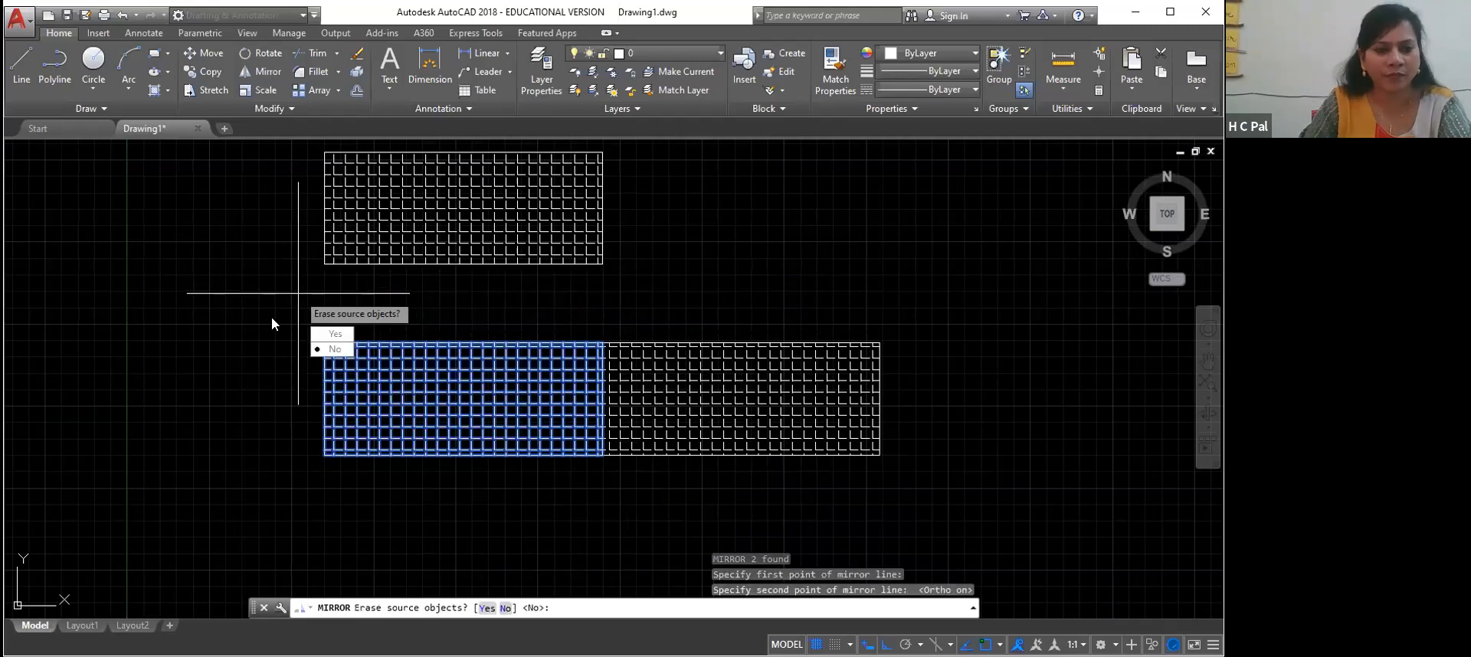
pyautogui.click(334, 349)
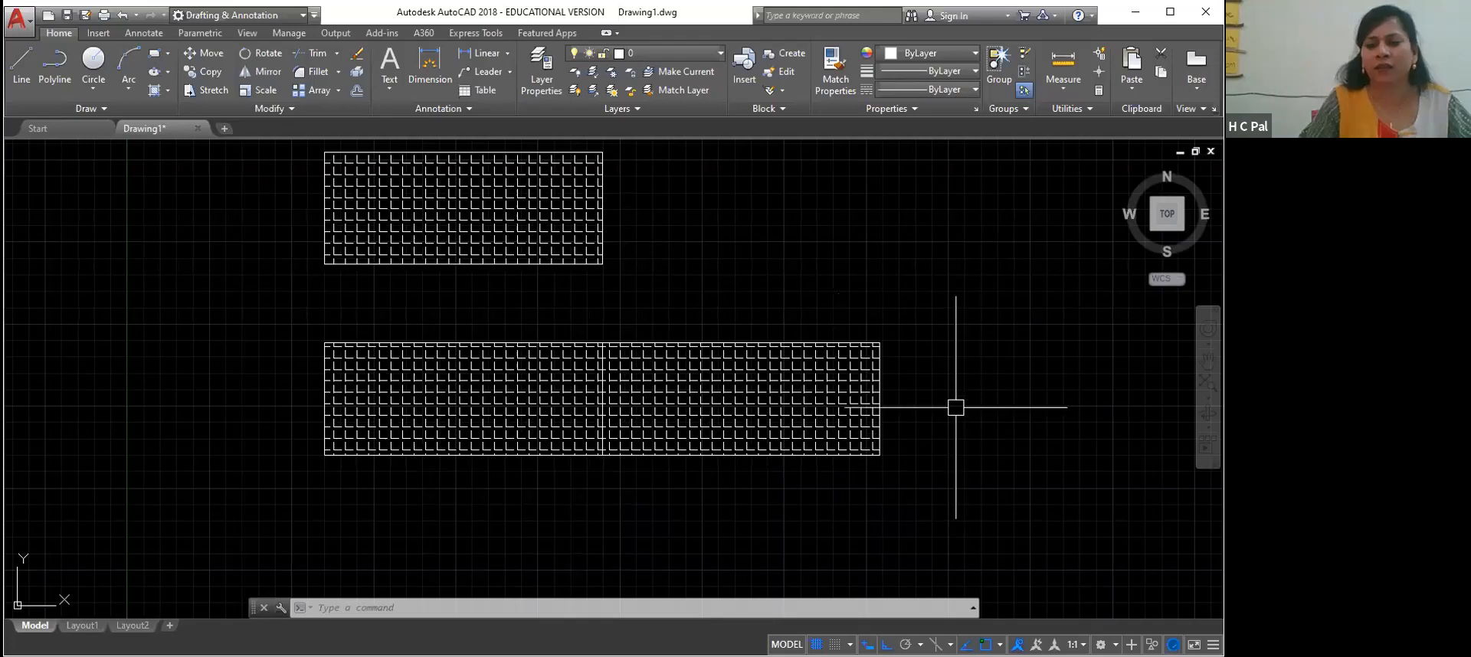
pyautogui.scroll(2, 955, 406)
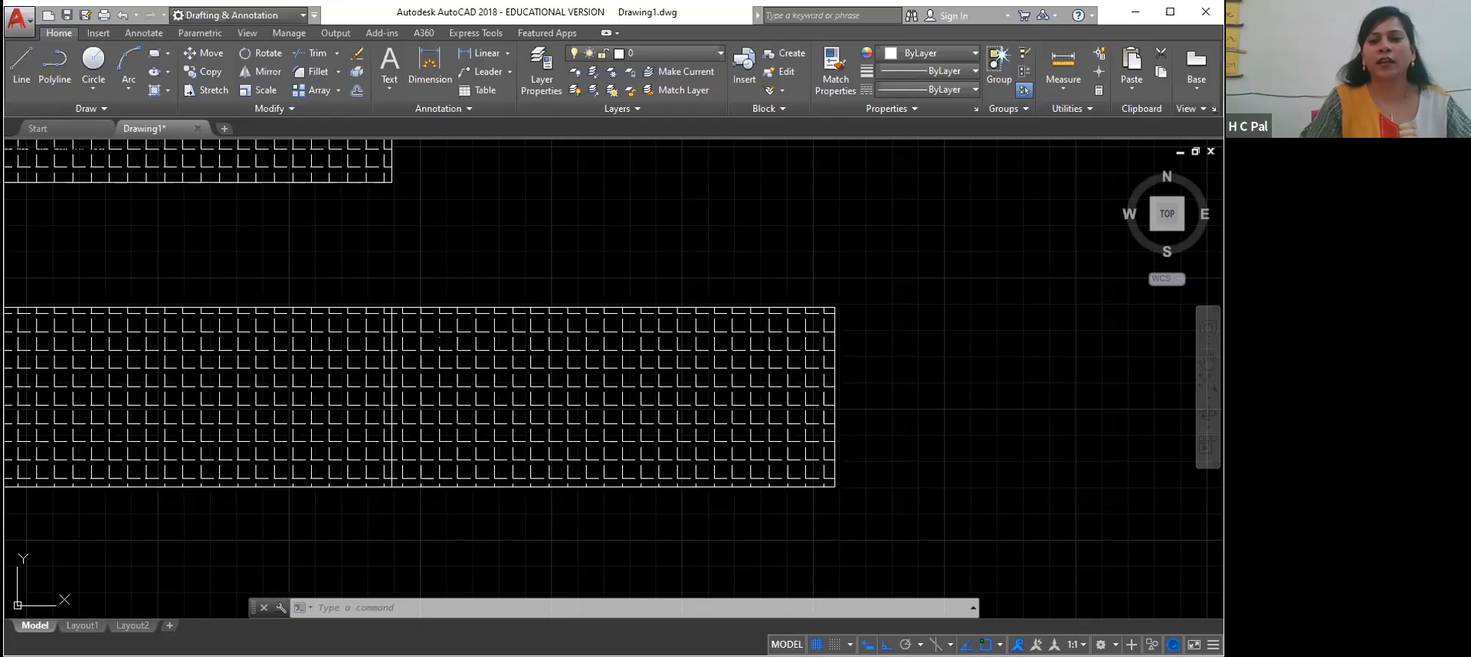
pyautogui.click(990, 325)
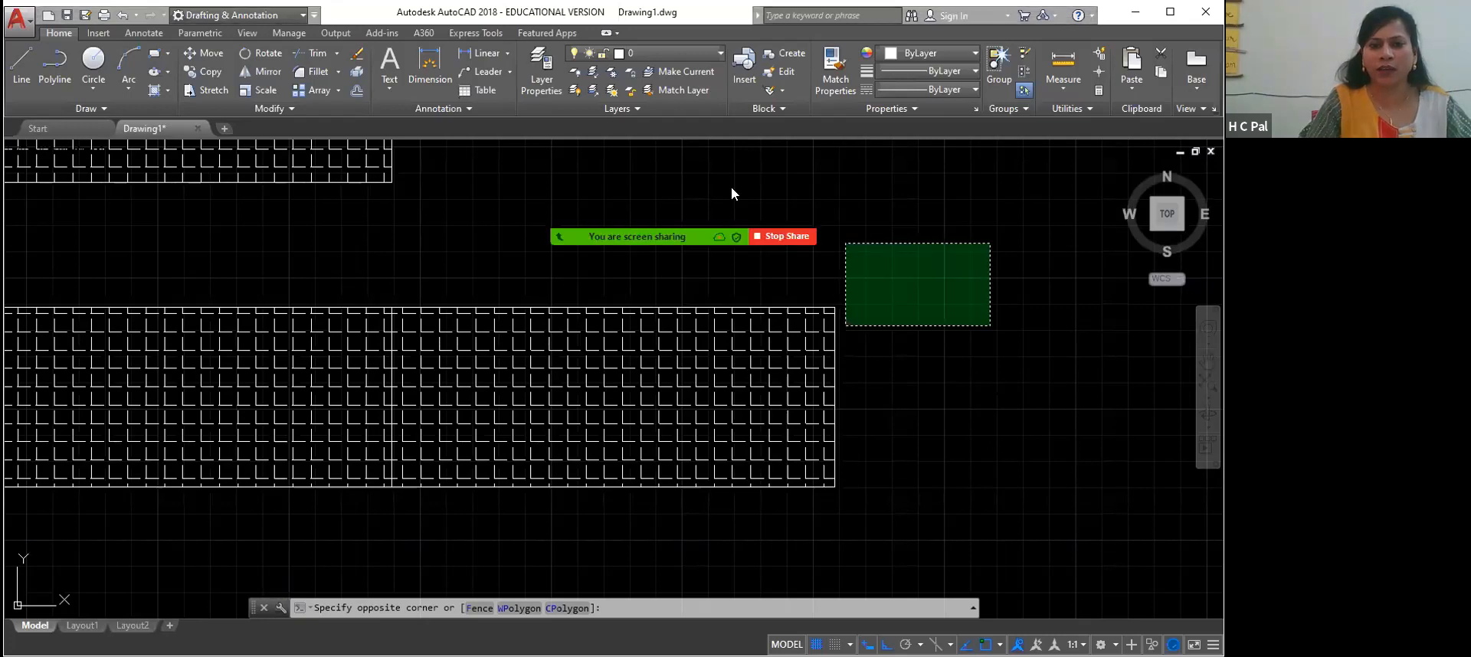